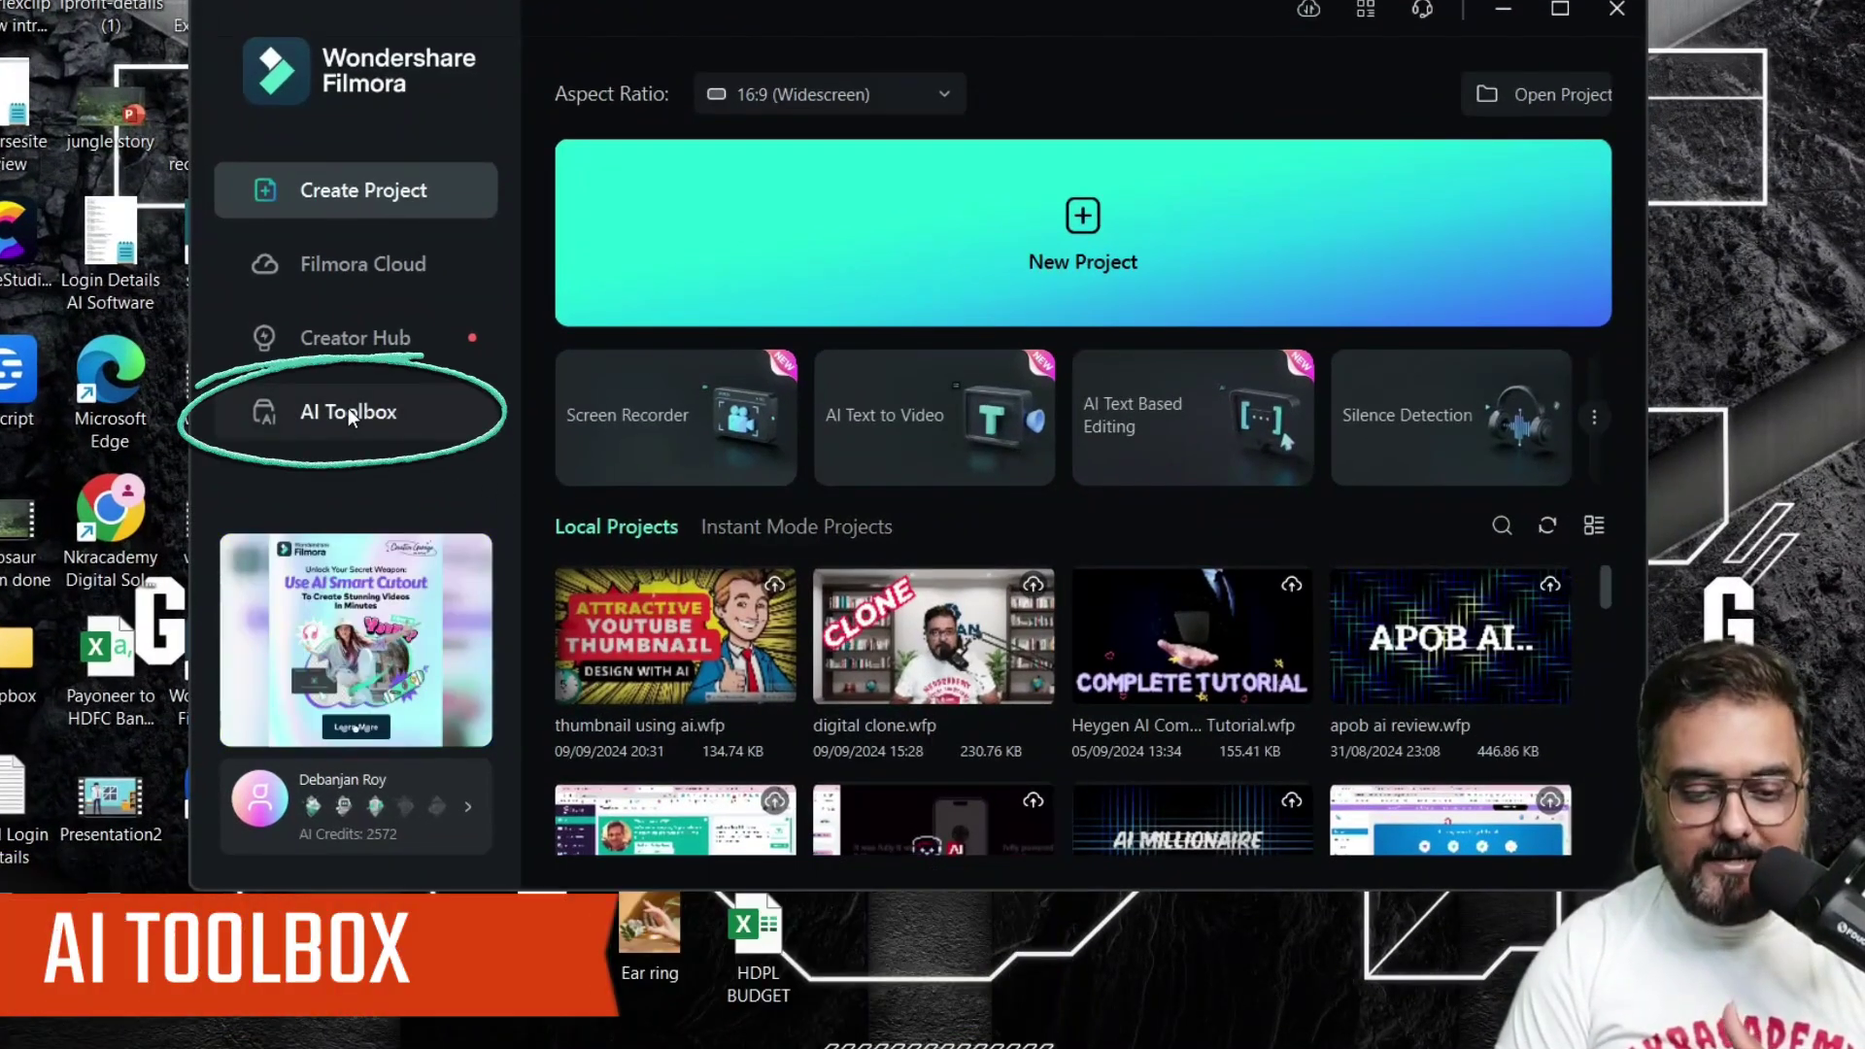
- Open the AI Text to Video tool from the AI Toolbox and start generating its text with AI
left_click(348, 409)
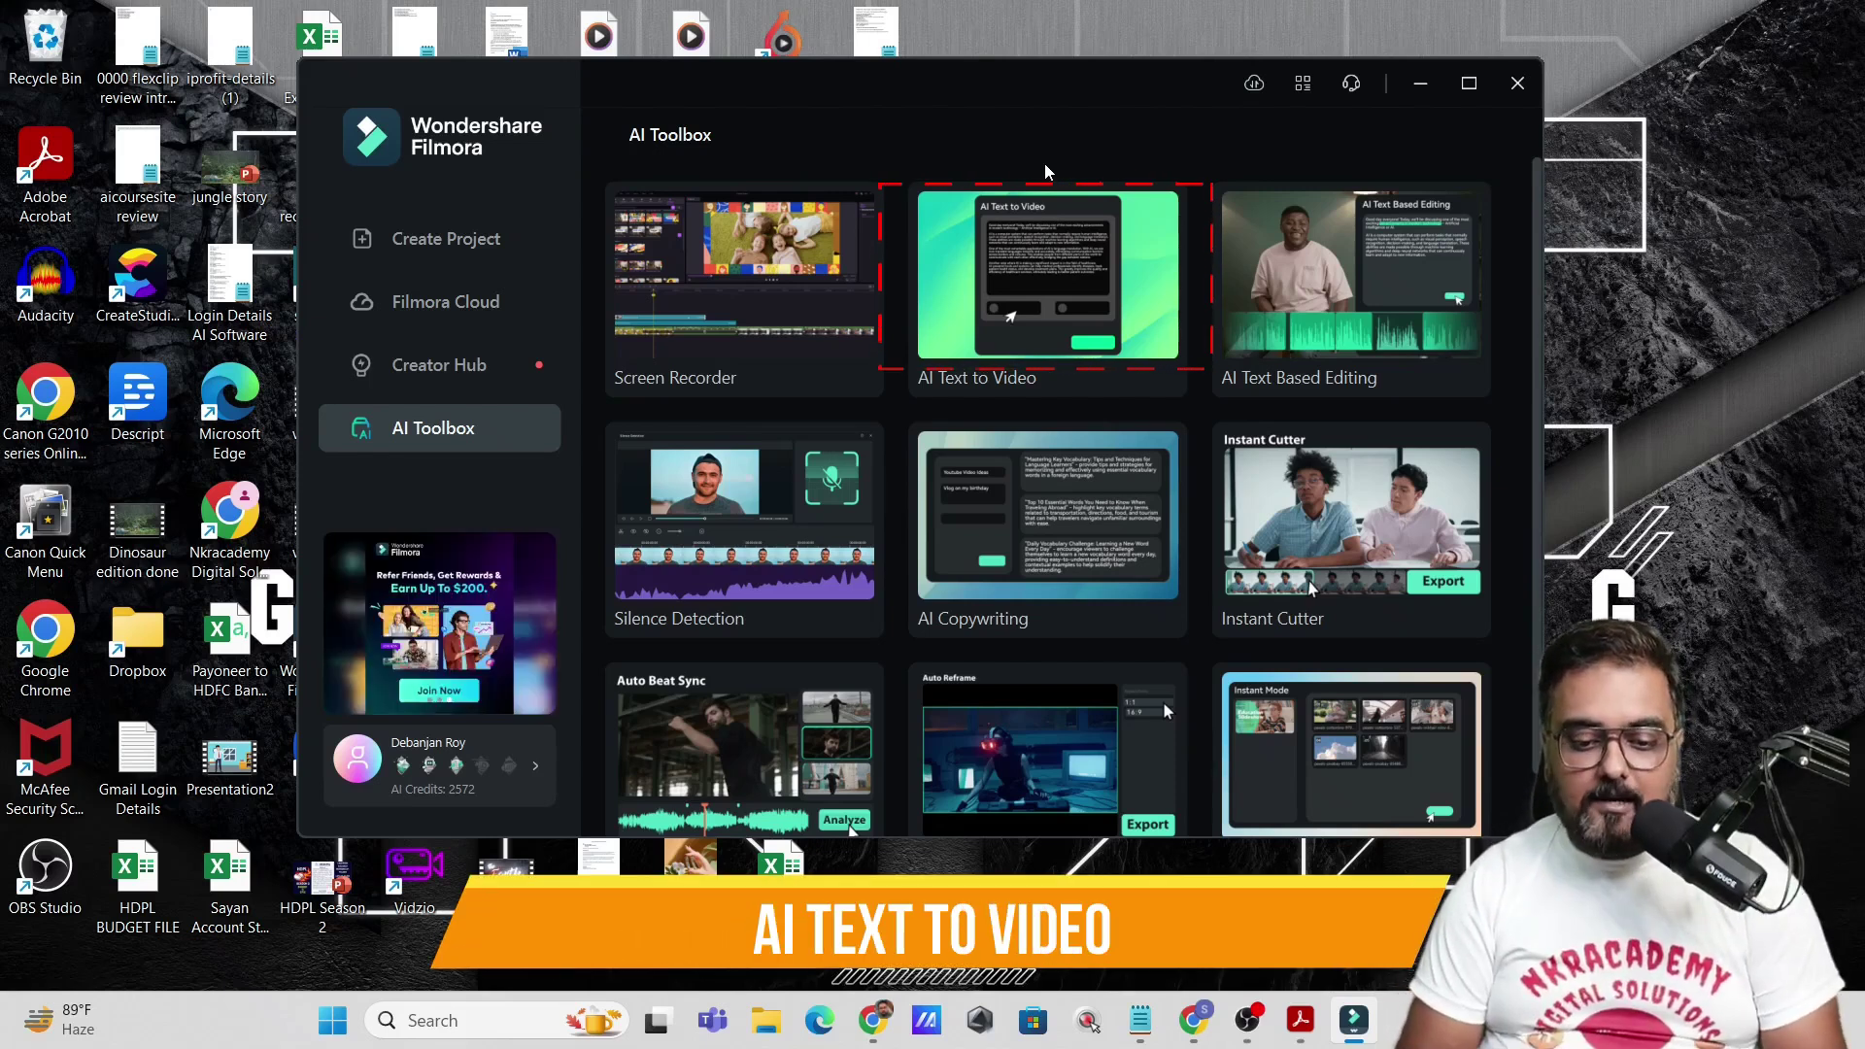
left_click(1018, 309)
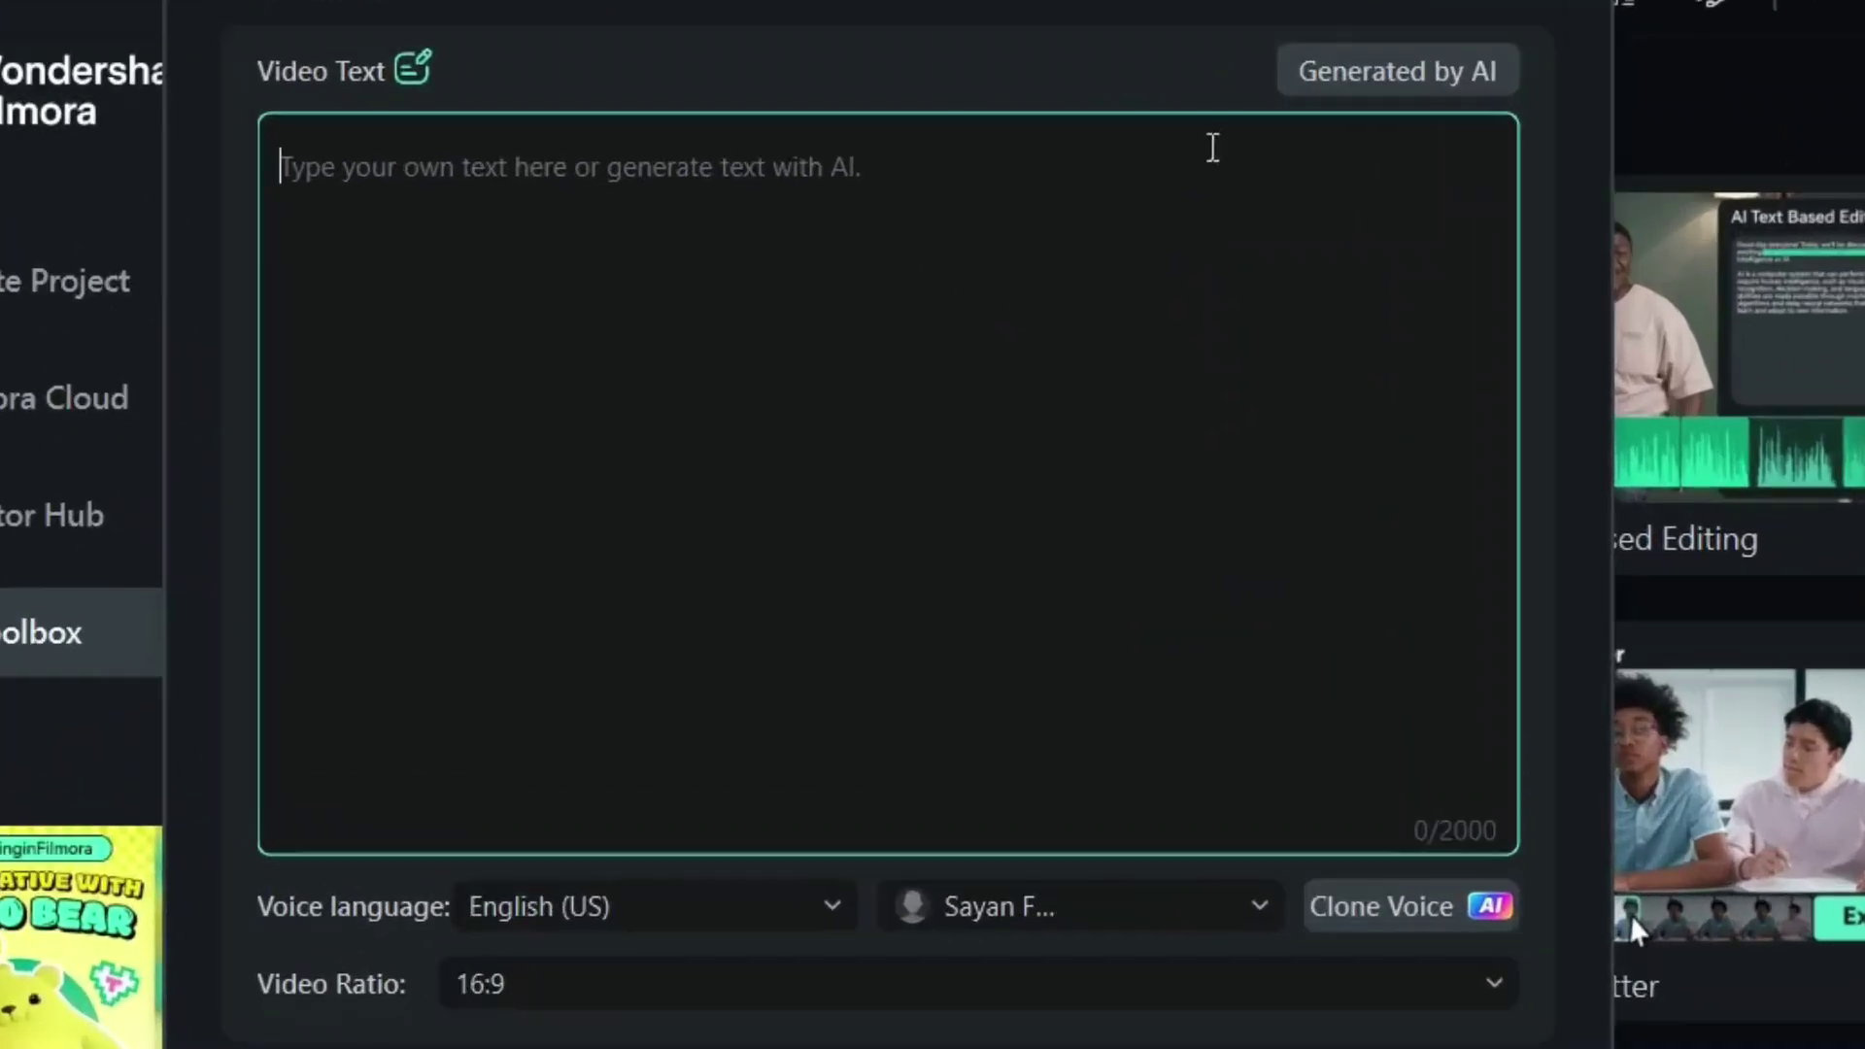
left_click(1331, 92)
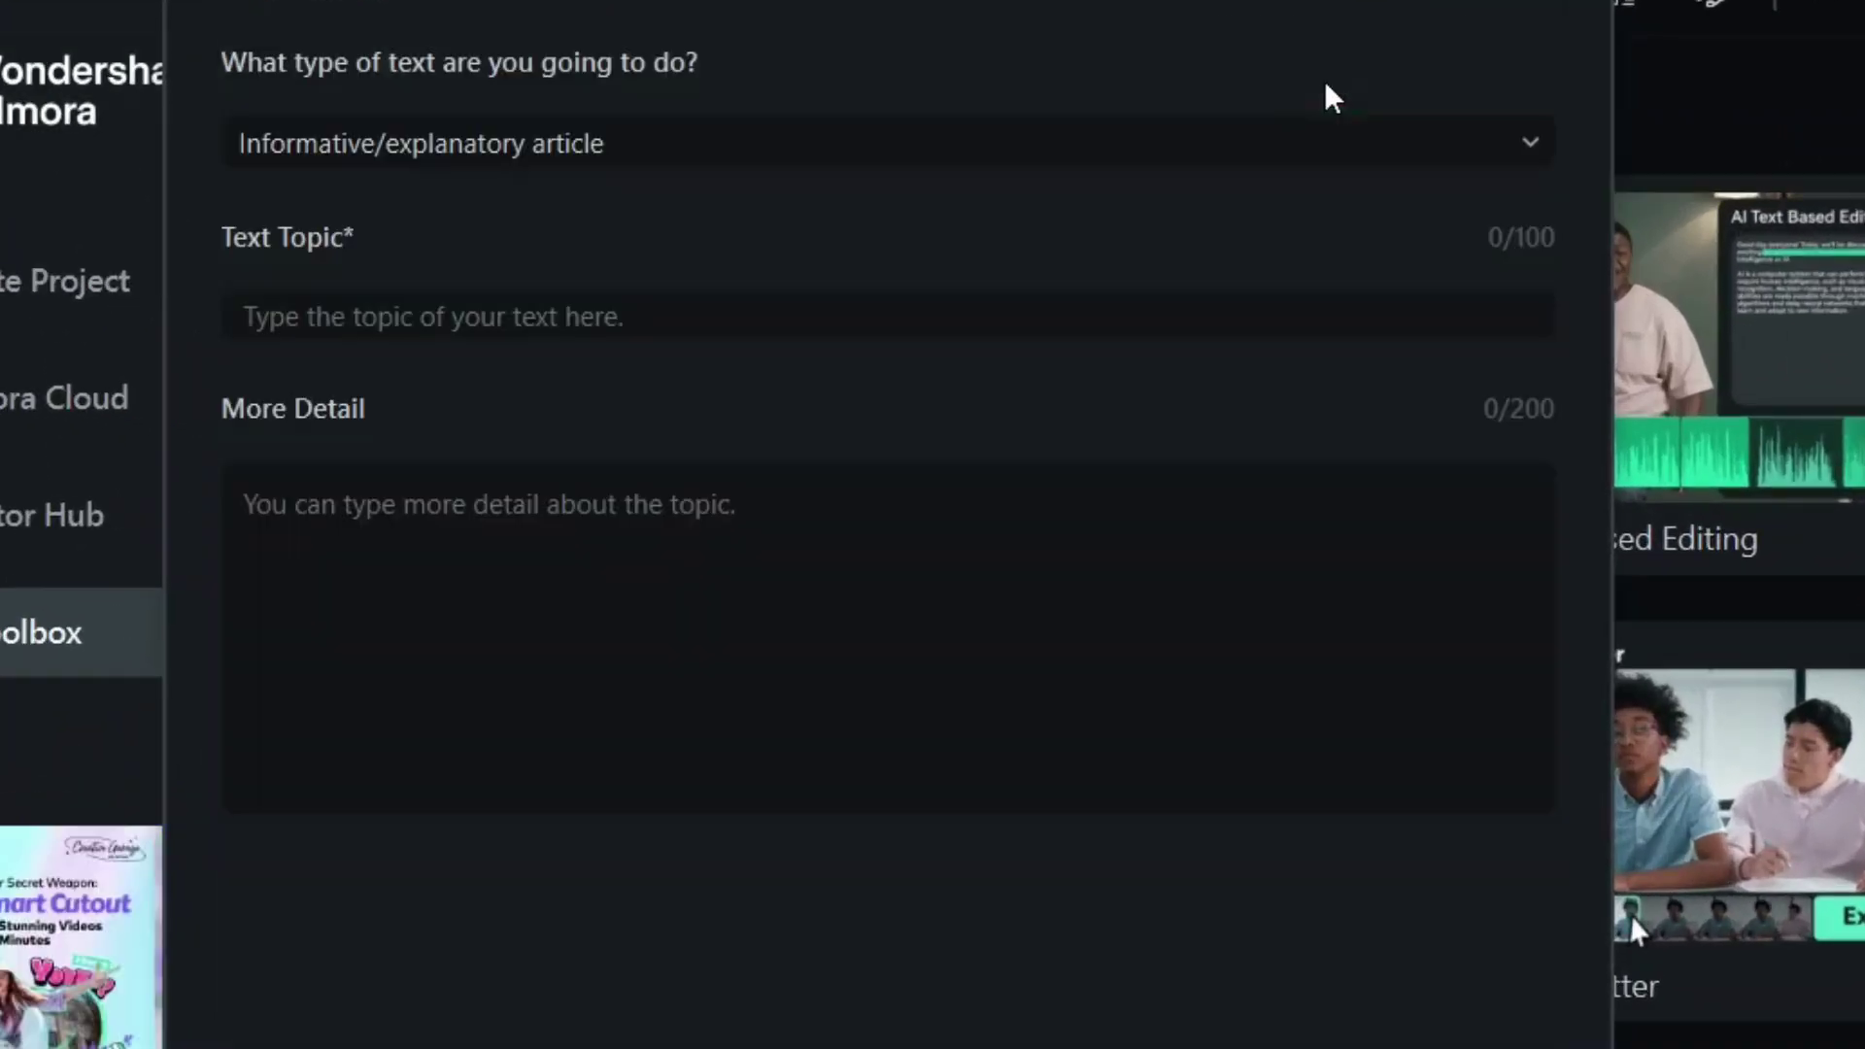
- Generate an informative/explanatory article on the topic "Rank on youtube" with the detail "3 tips to rank your videos on youtube"
left_click(622, 145)
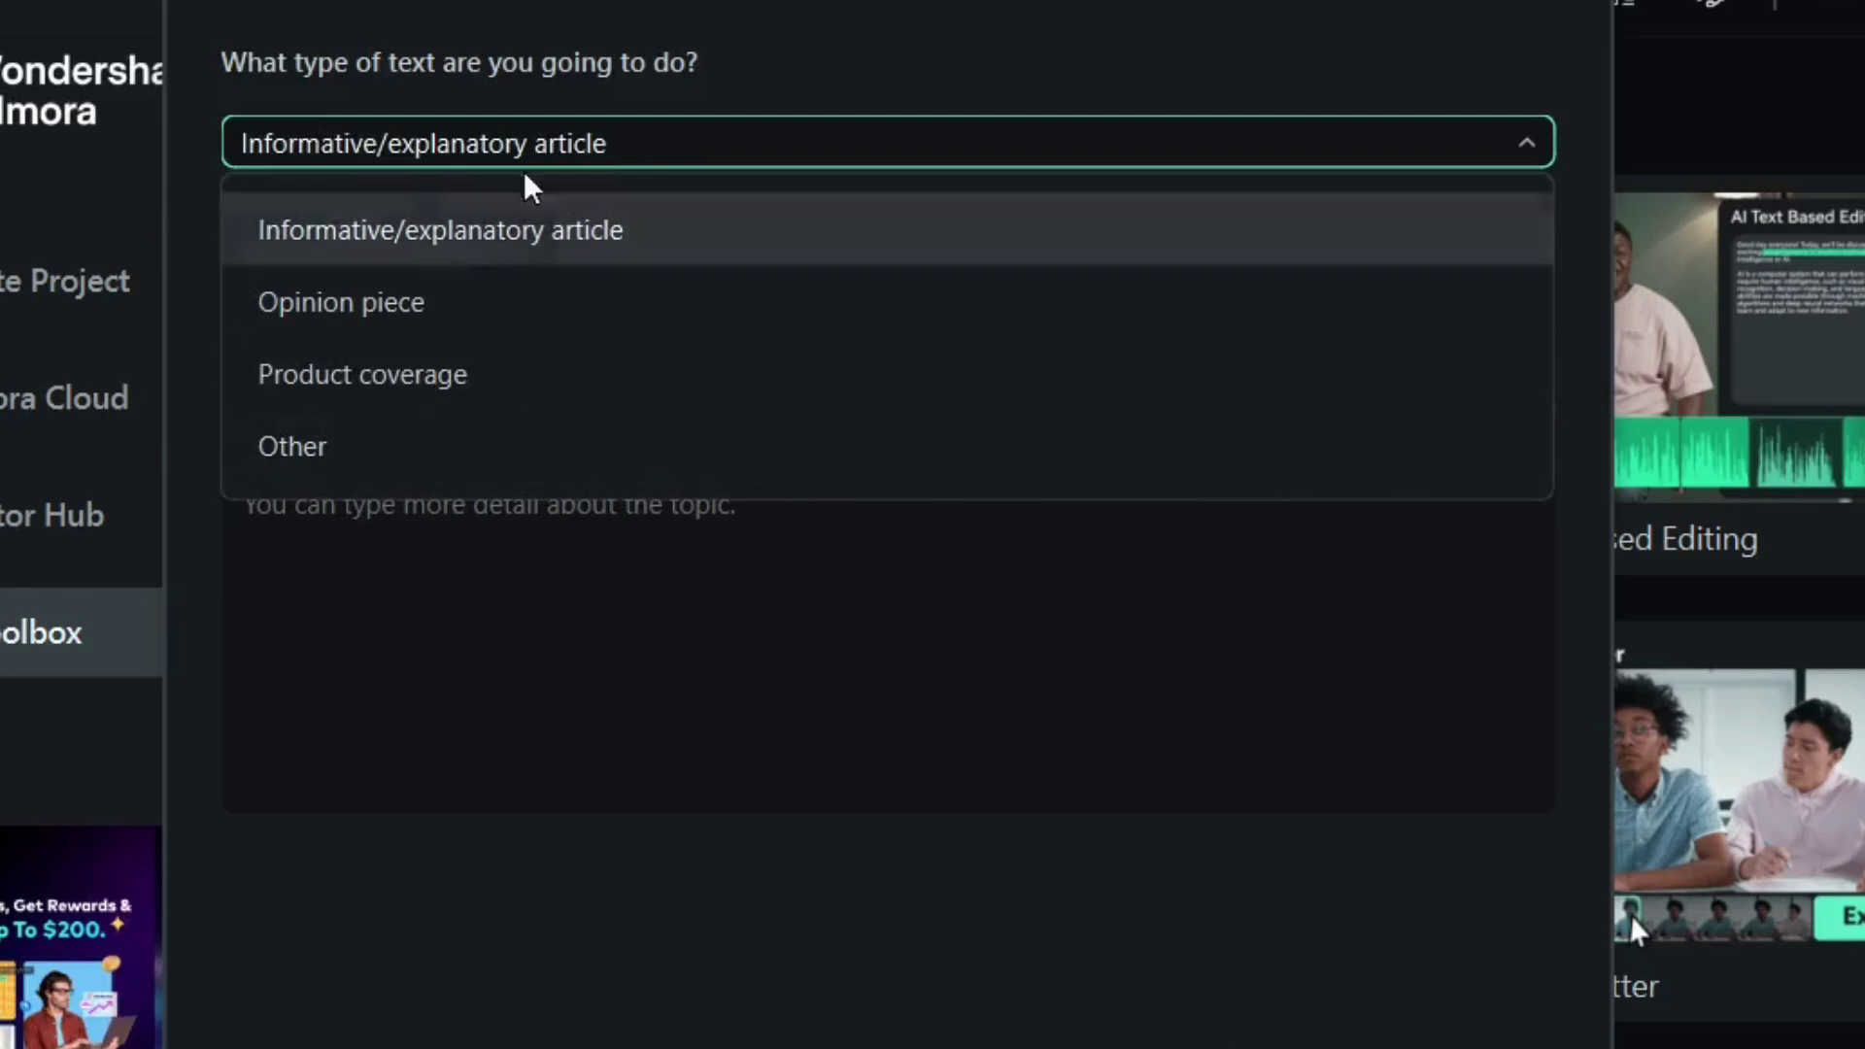
left_click(385, 246)
left_click(383, 279)
type("Rank on youtube")
left_click(382, 247)
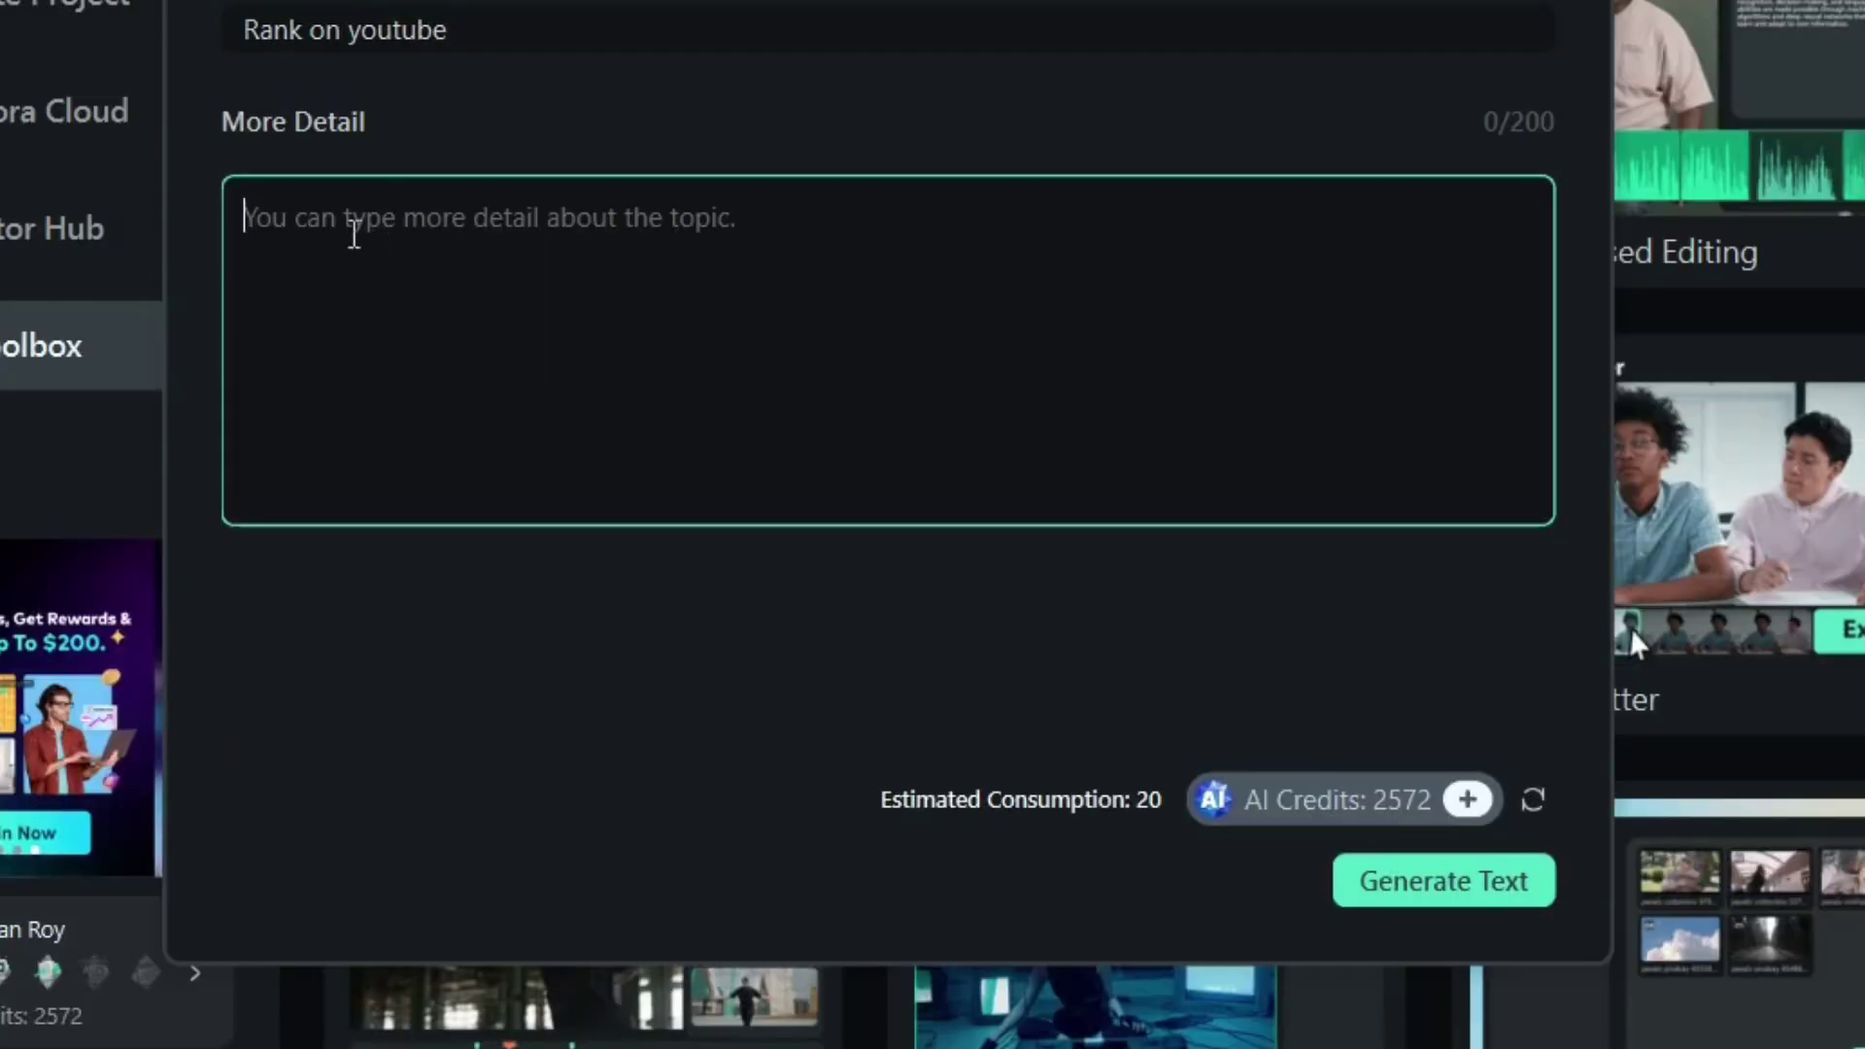
type("3 tips to rank your videos on youtube")
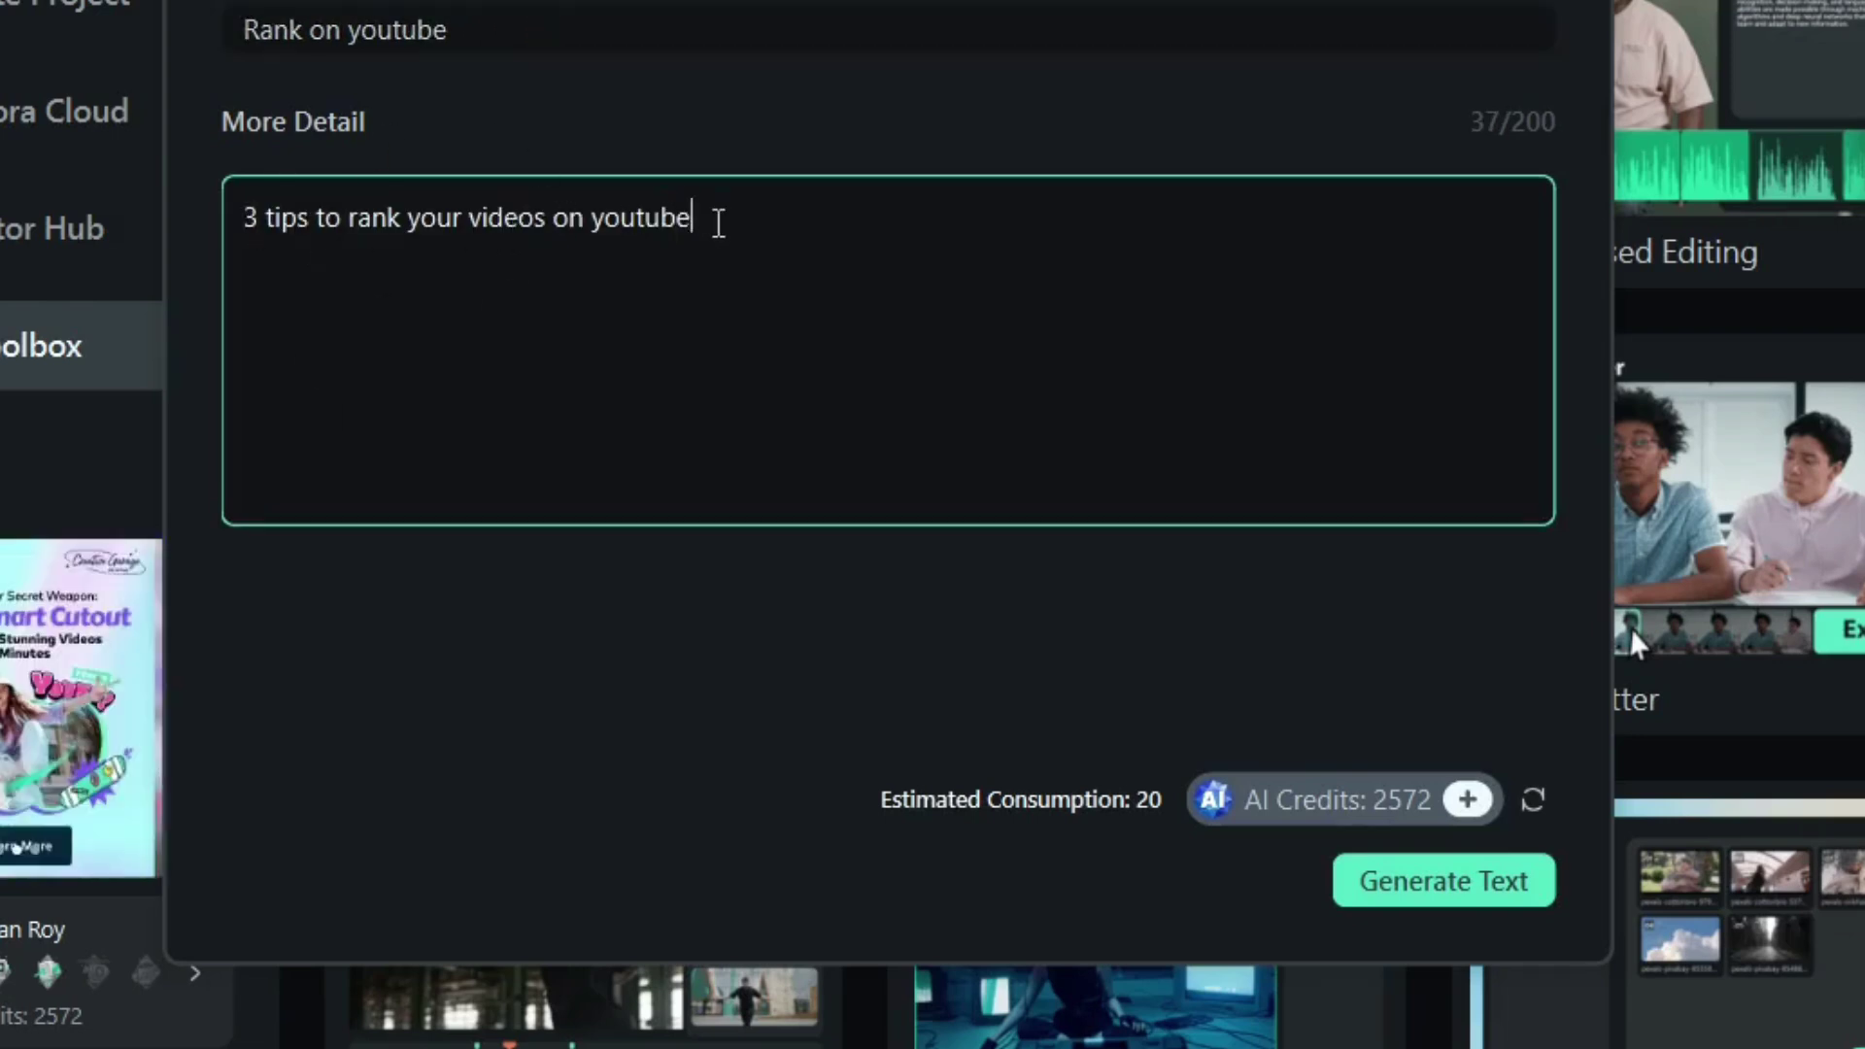
left_click(1385, 883)
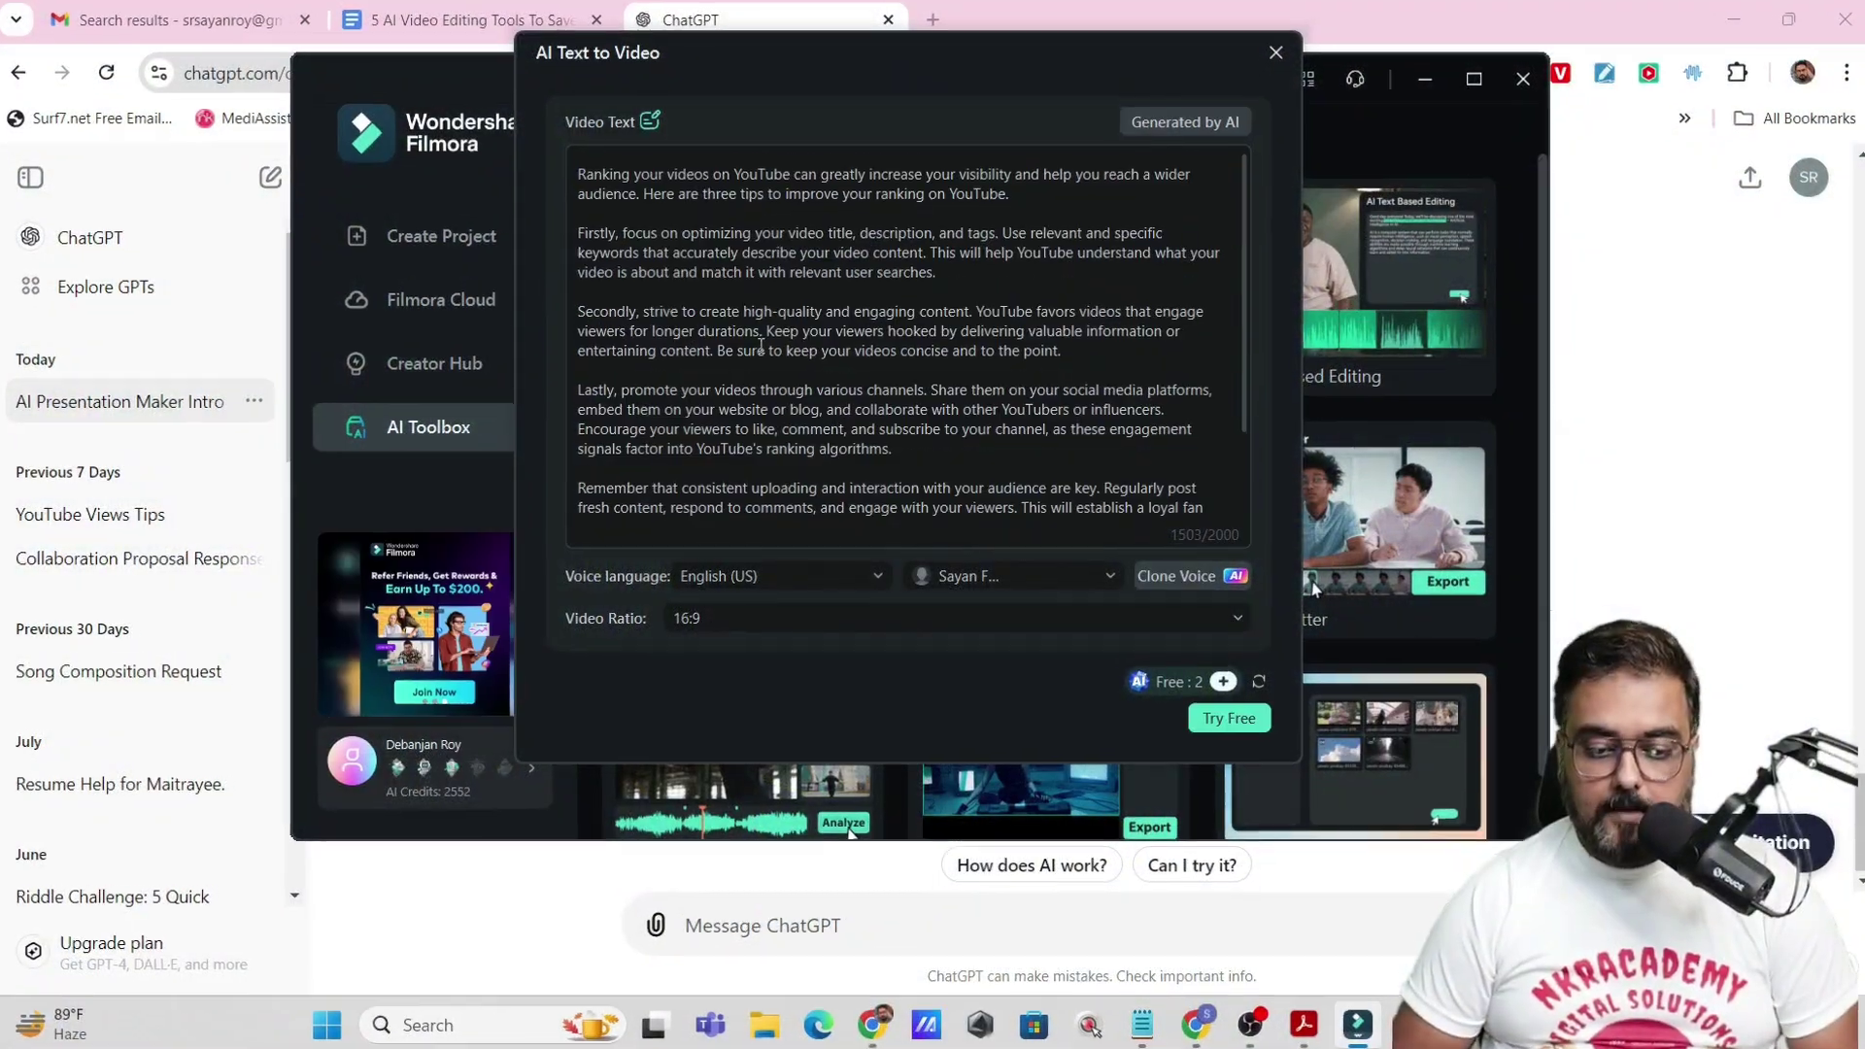
- Read through the generated script and check the available voice languages and voices
left_click_drag(1237, 193, 1244, 290)
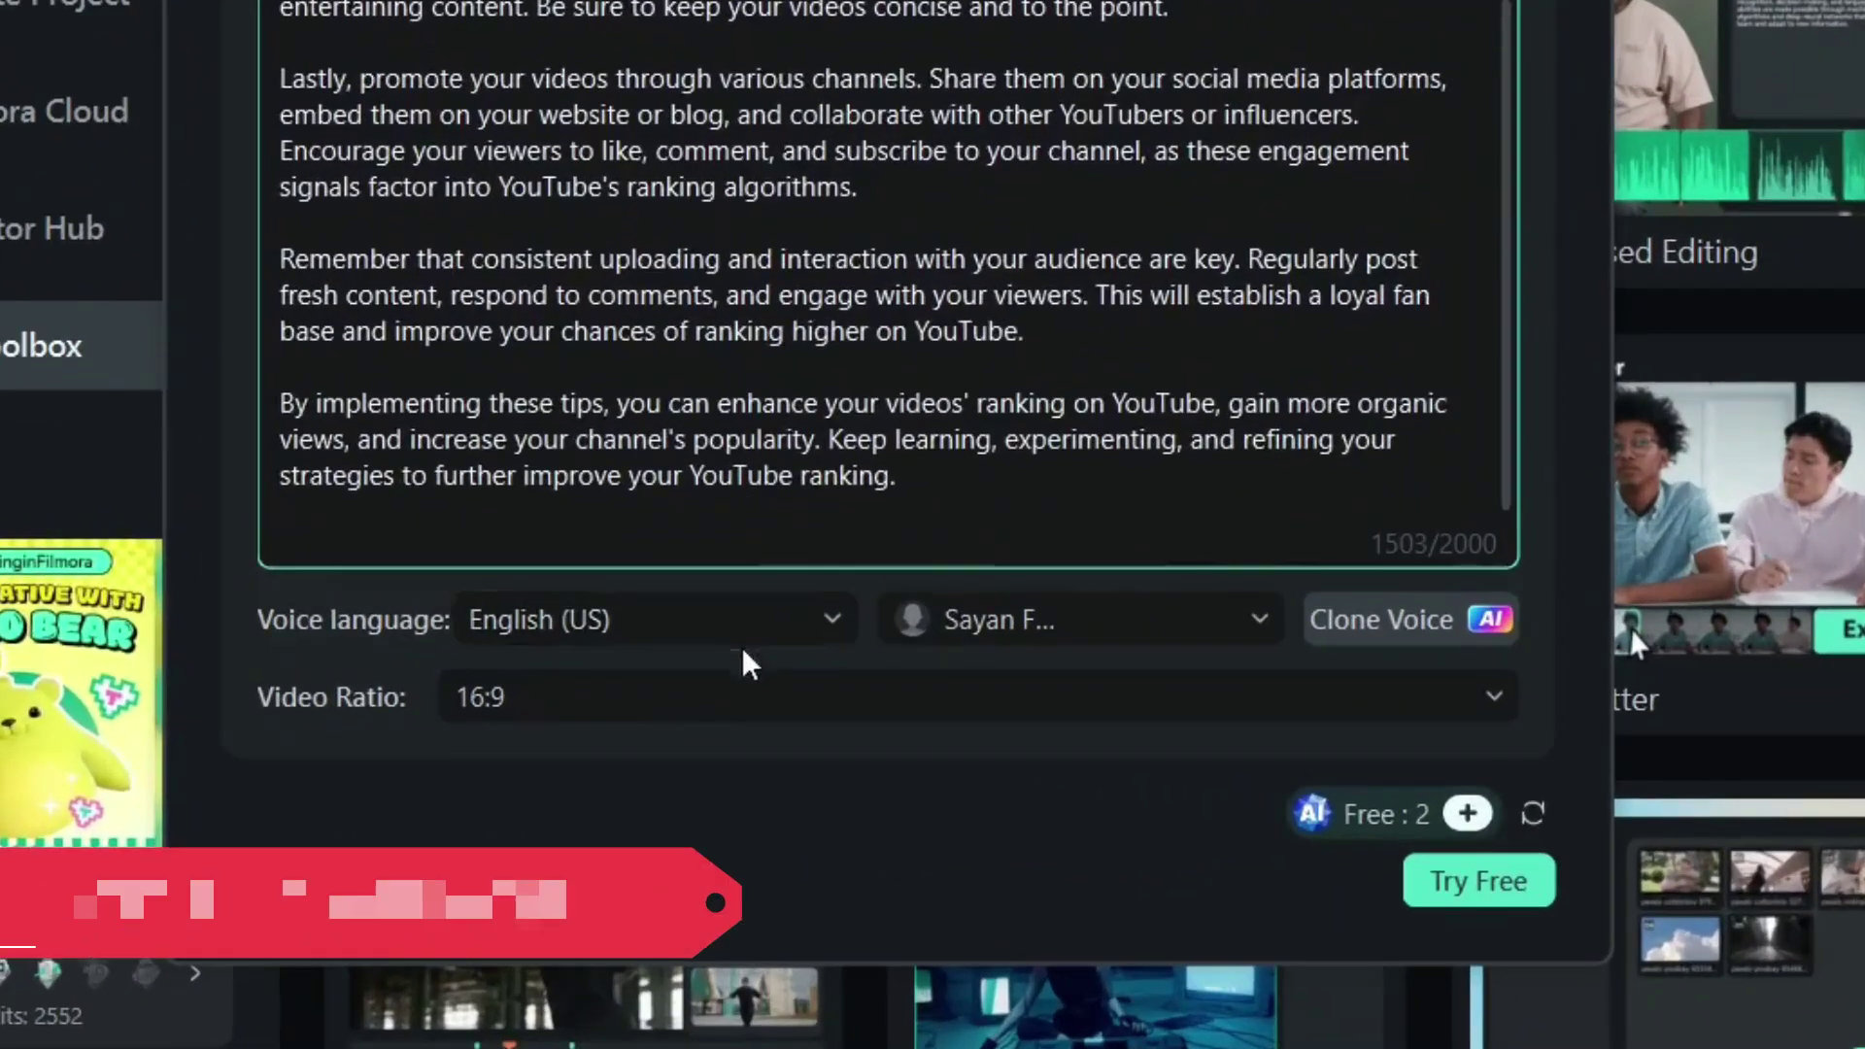
left_click(754, 618)
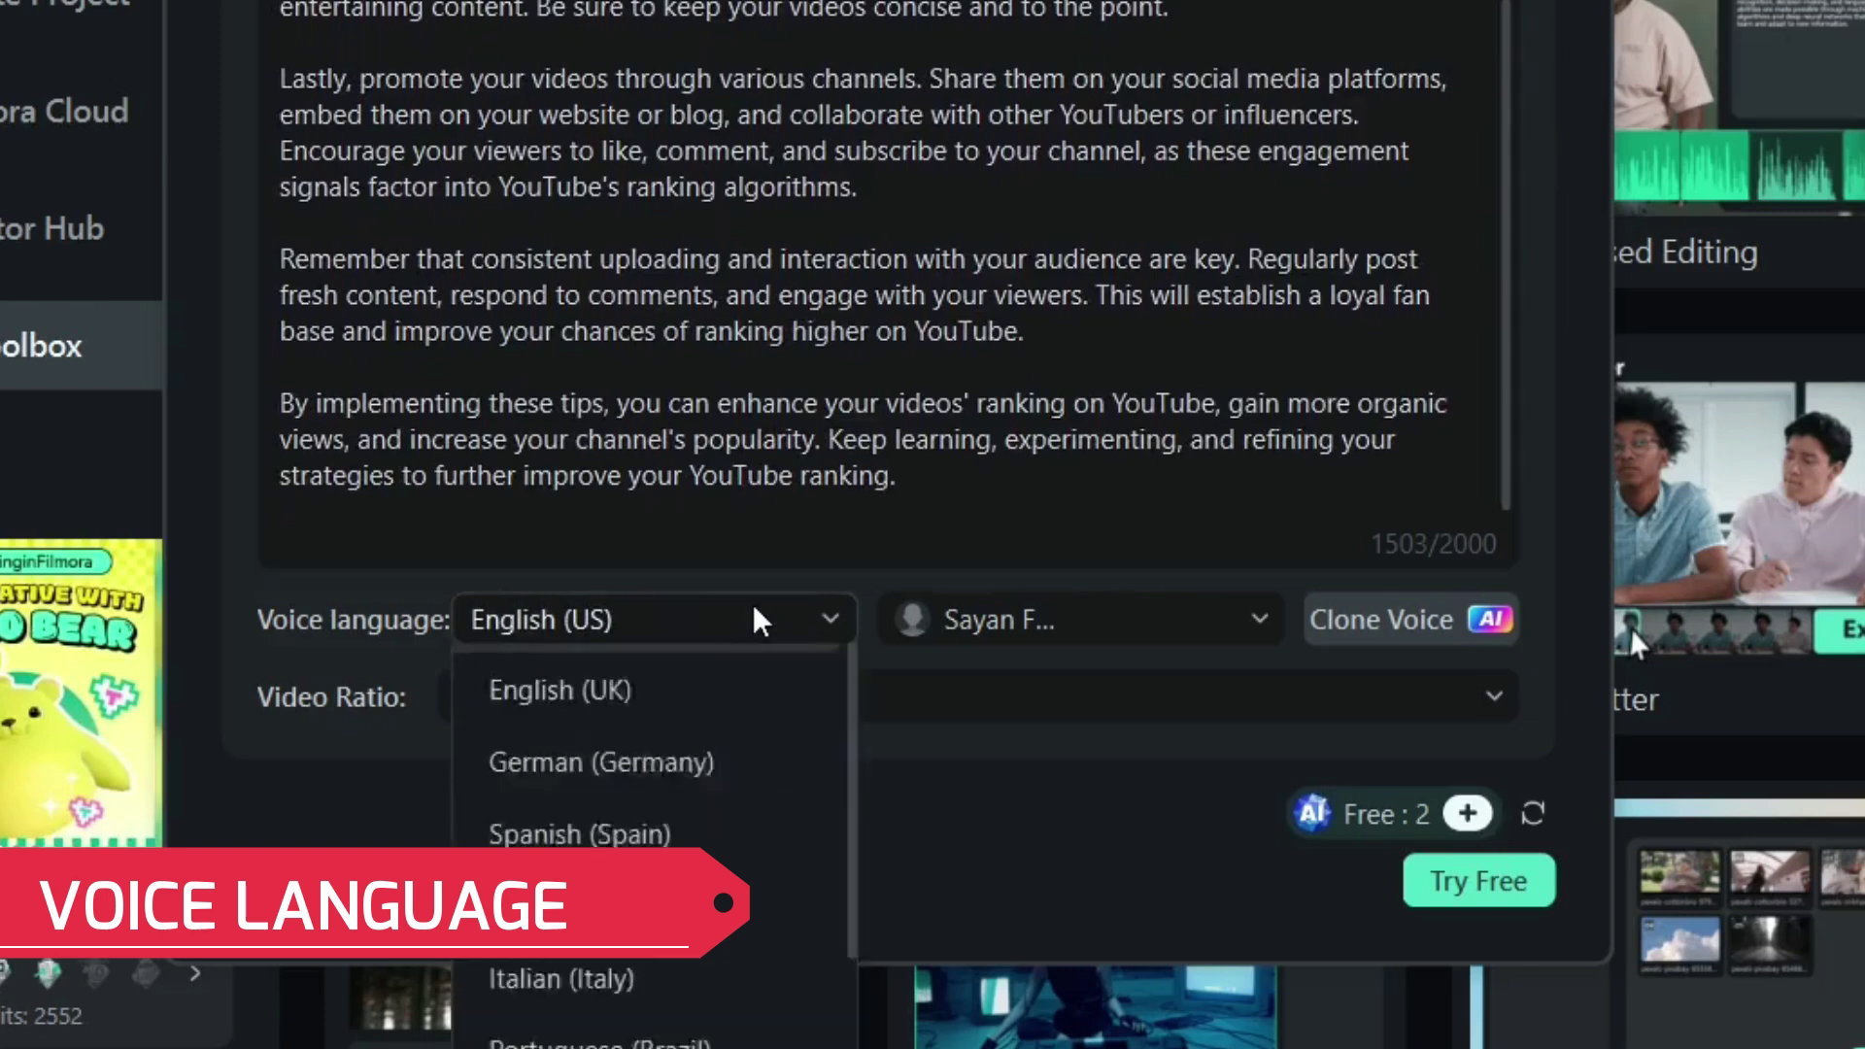
left_click(1040, 586)
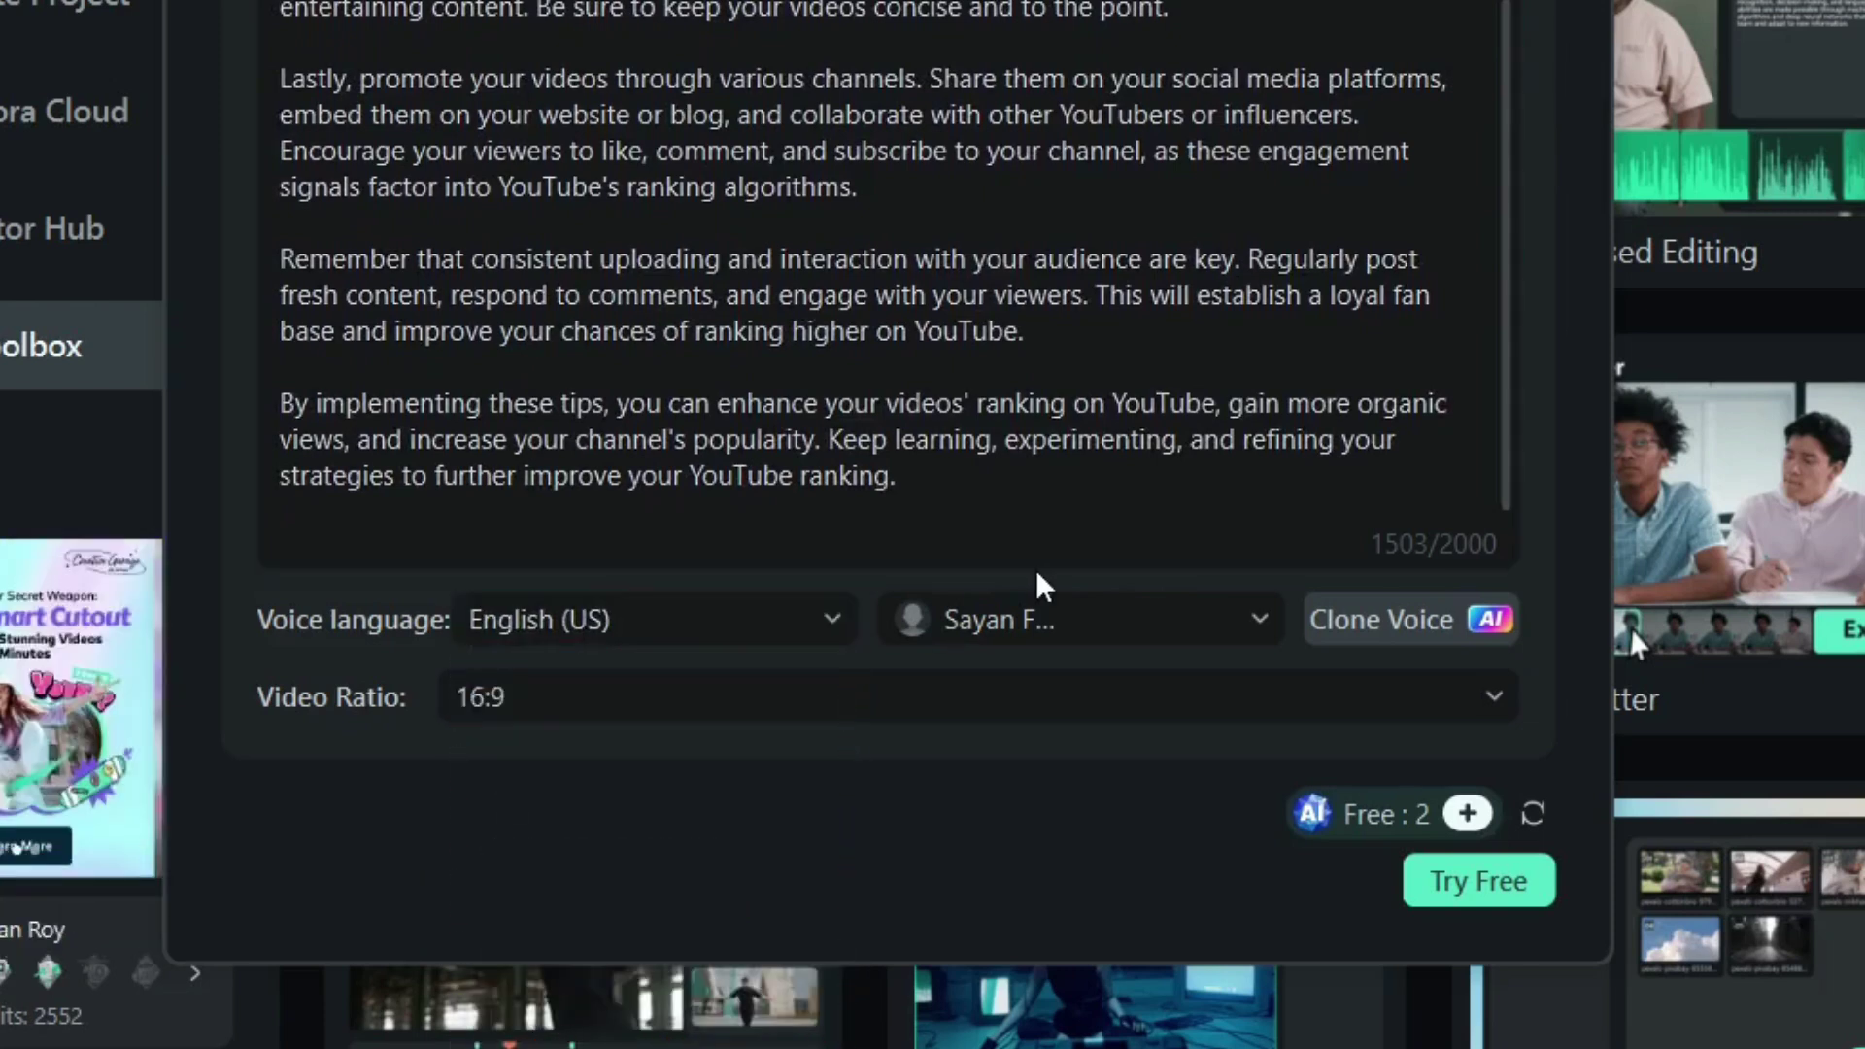
left_click(1266, 640)
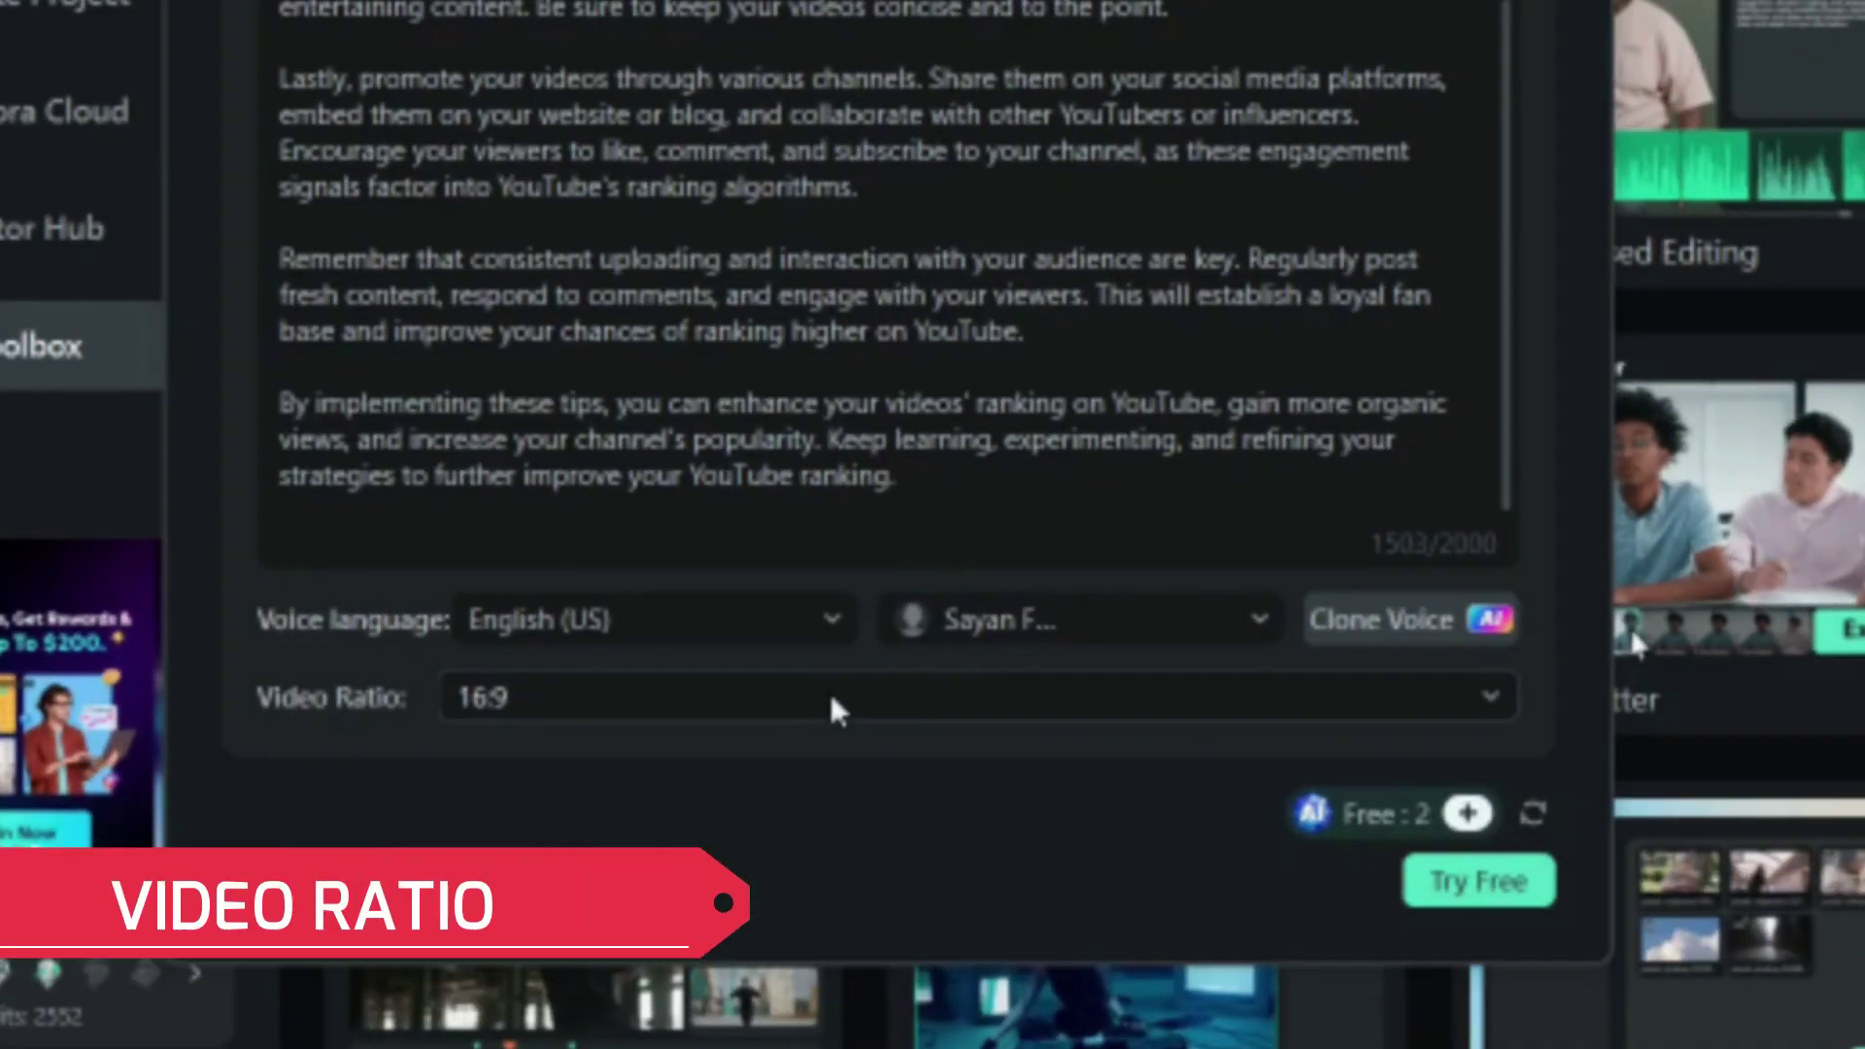
- Set the video ratio to 9:16 and generate the video from the script
left_click(831, 699)
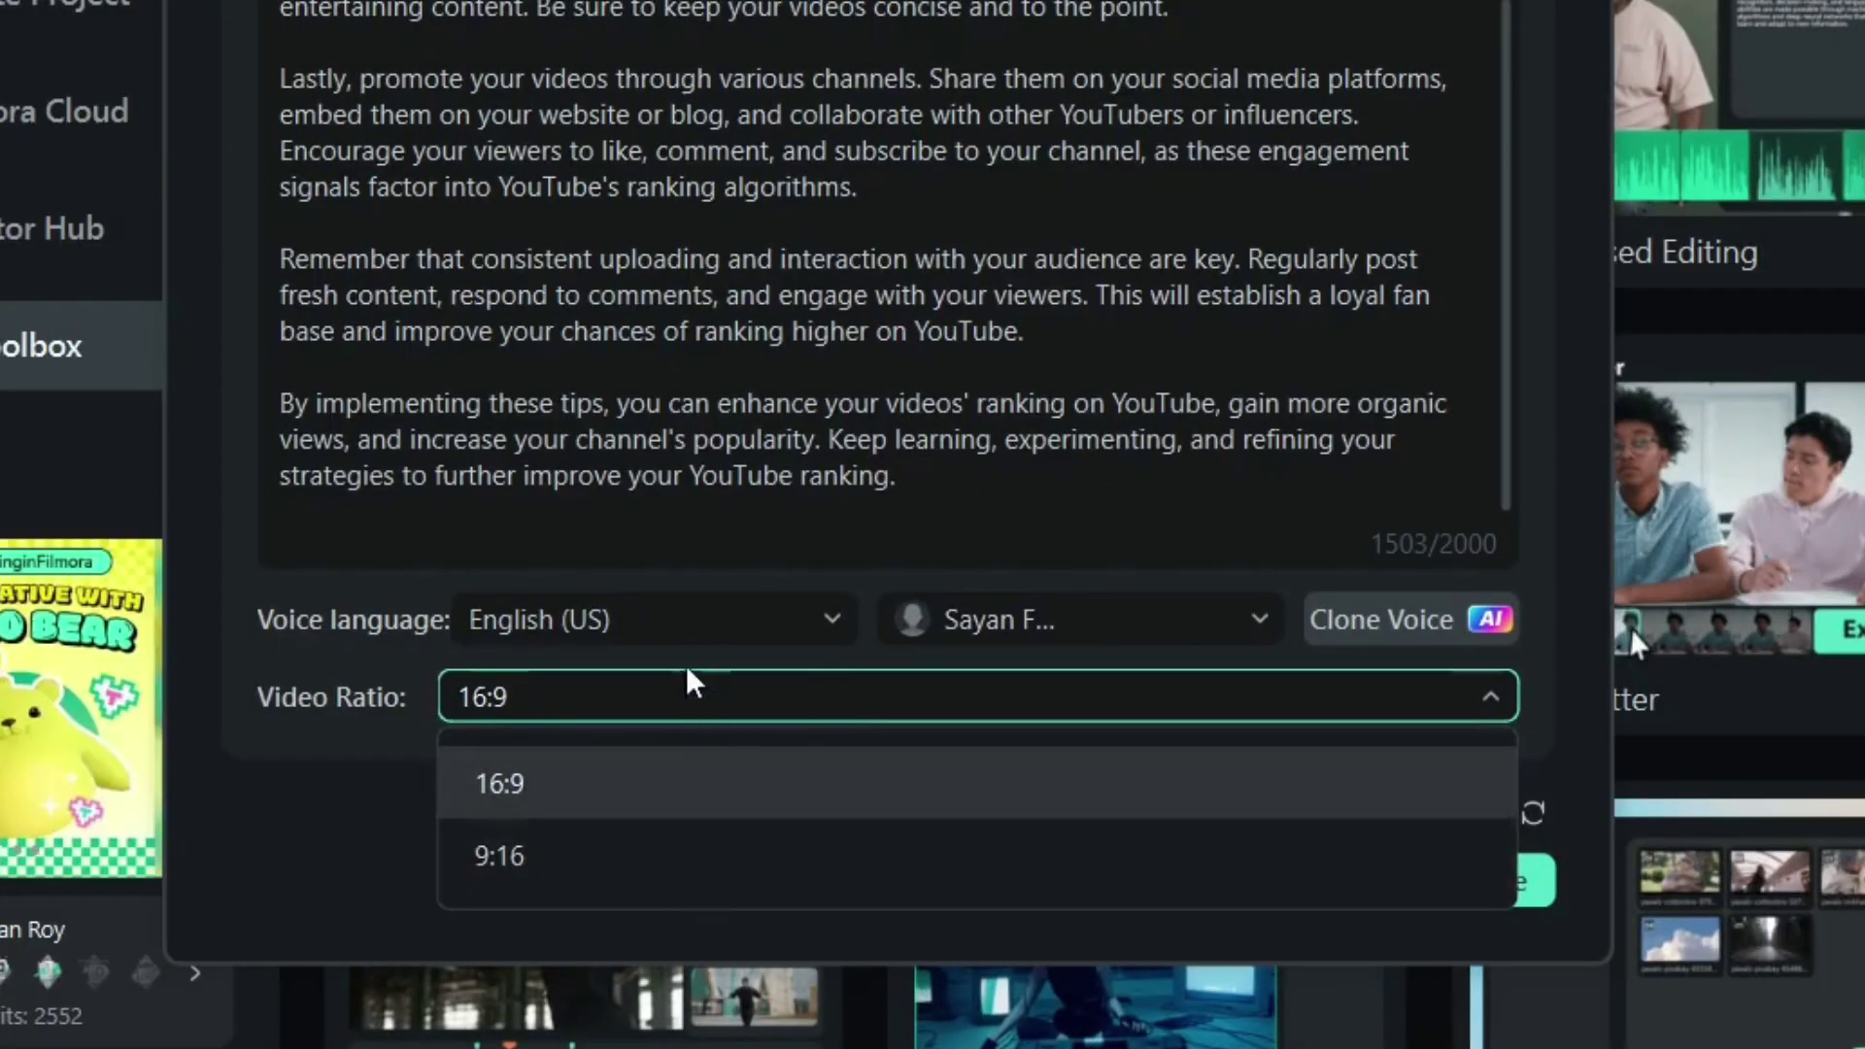
left_click(653, 873)
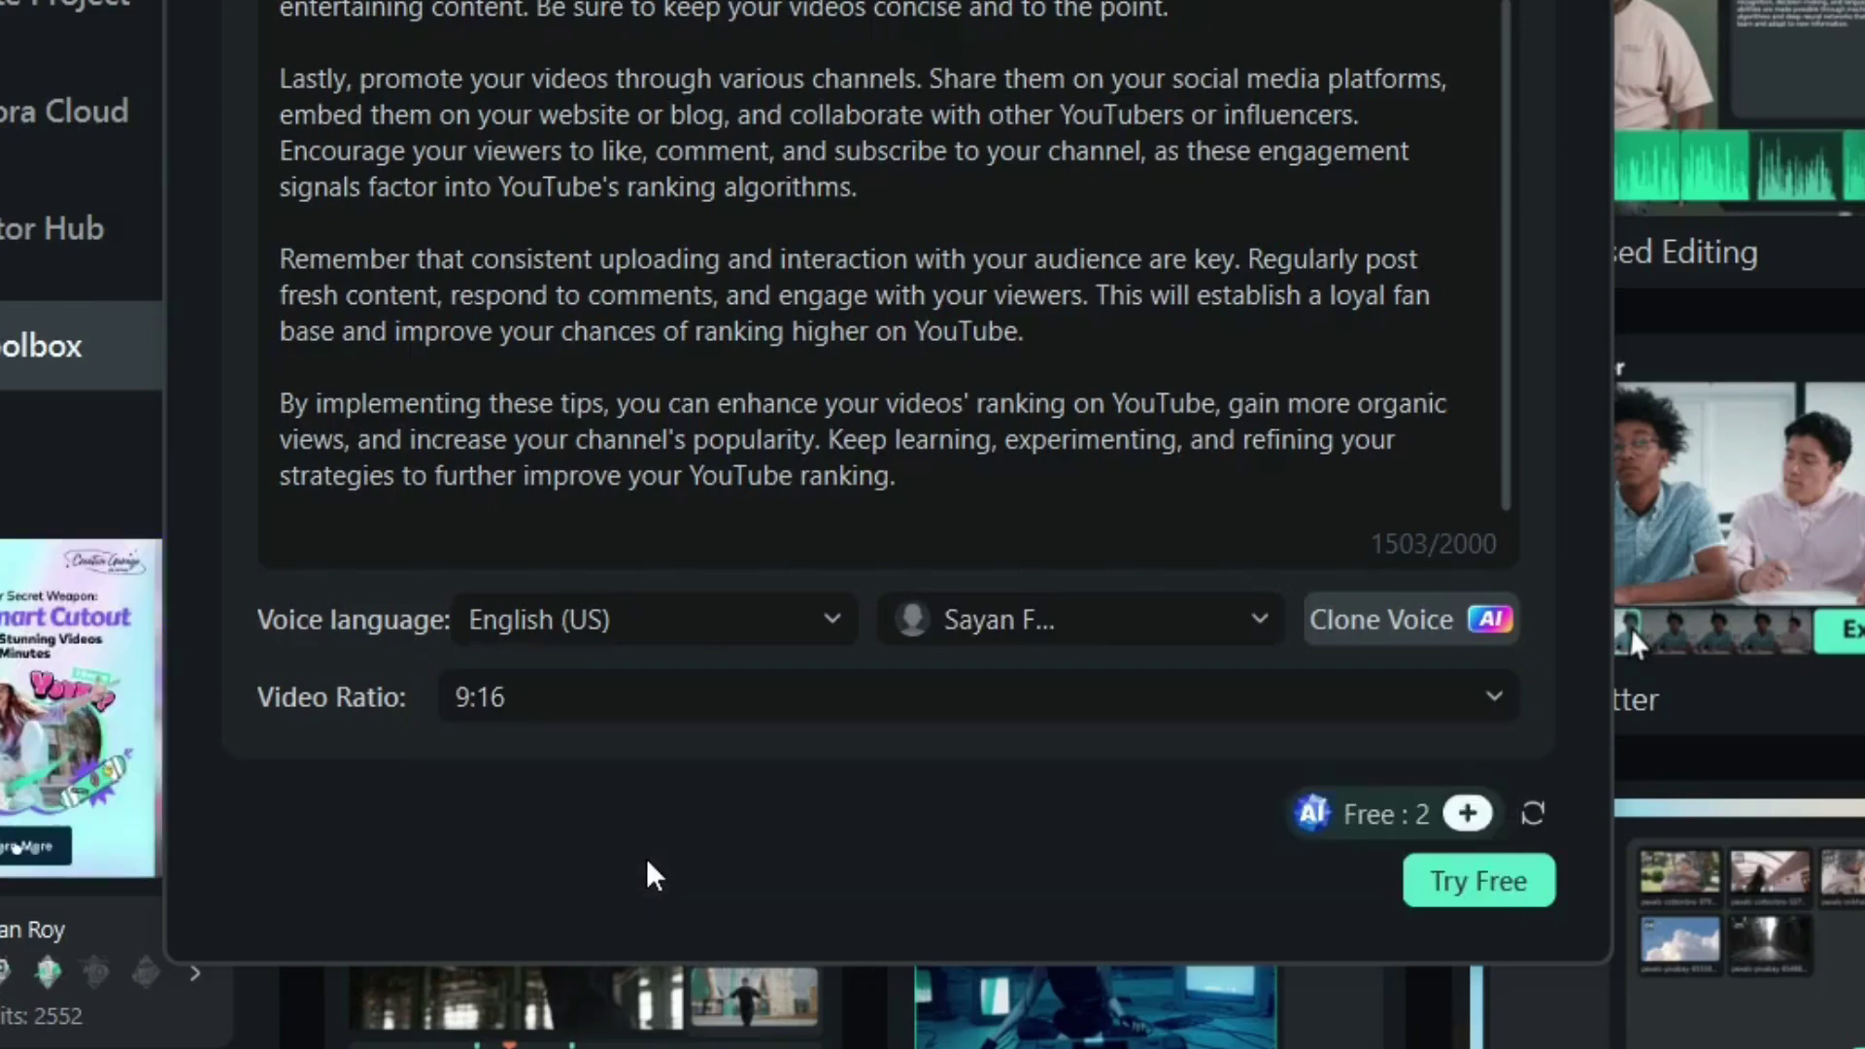
left_click(1444, 894)
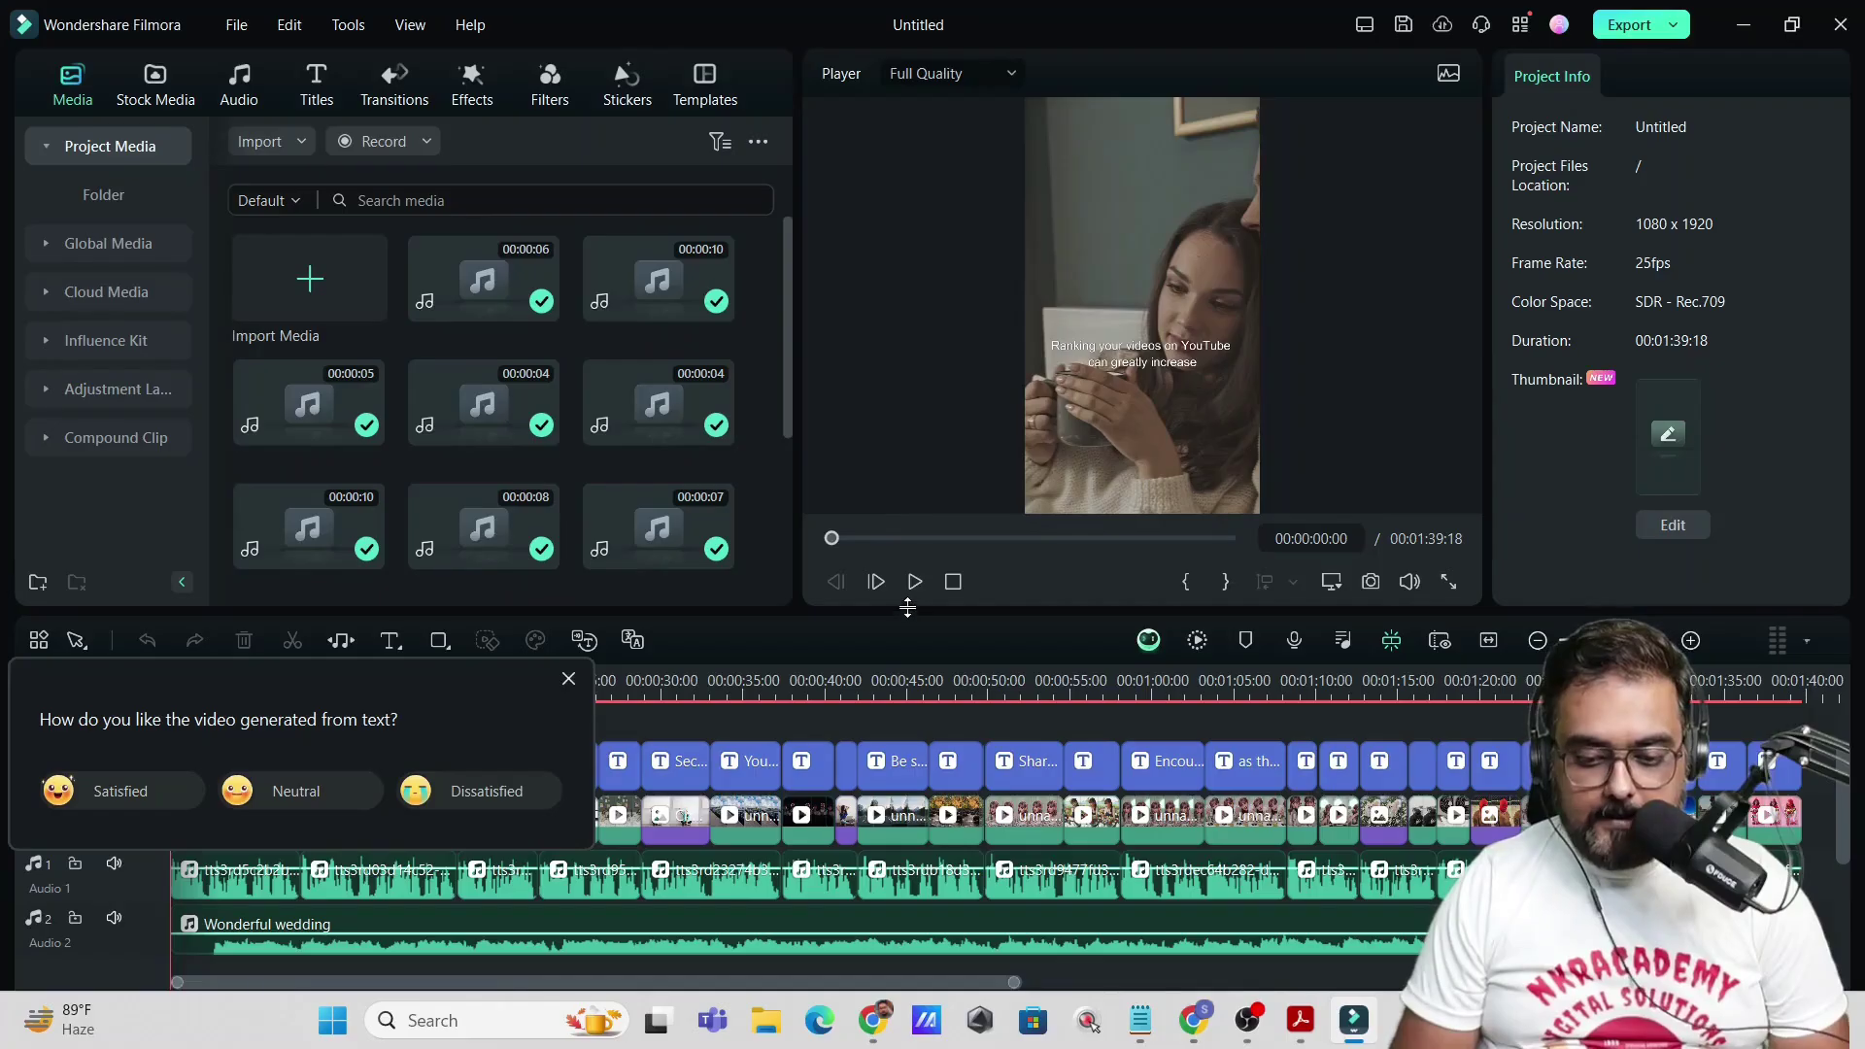
- Play back part of the generated video, dismissing the feedback survey, and inspect its clips on the timeline
left_click(912, 587)
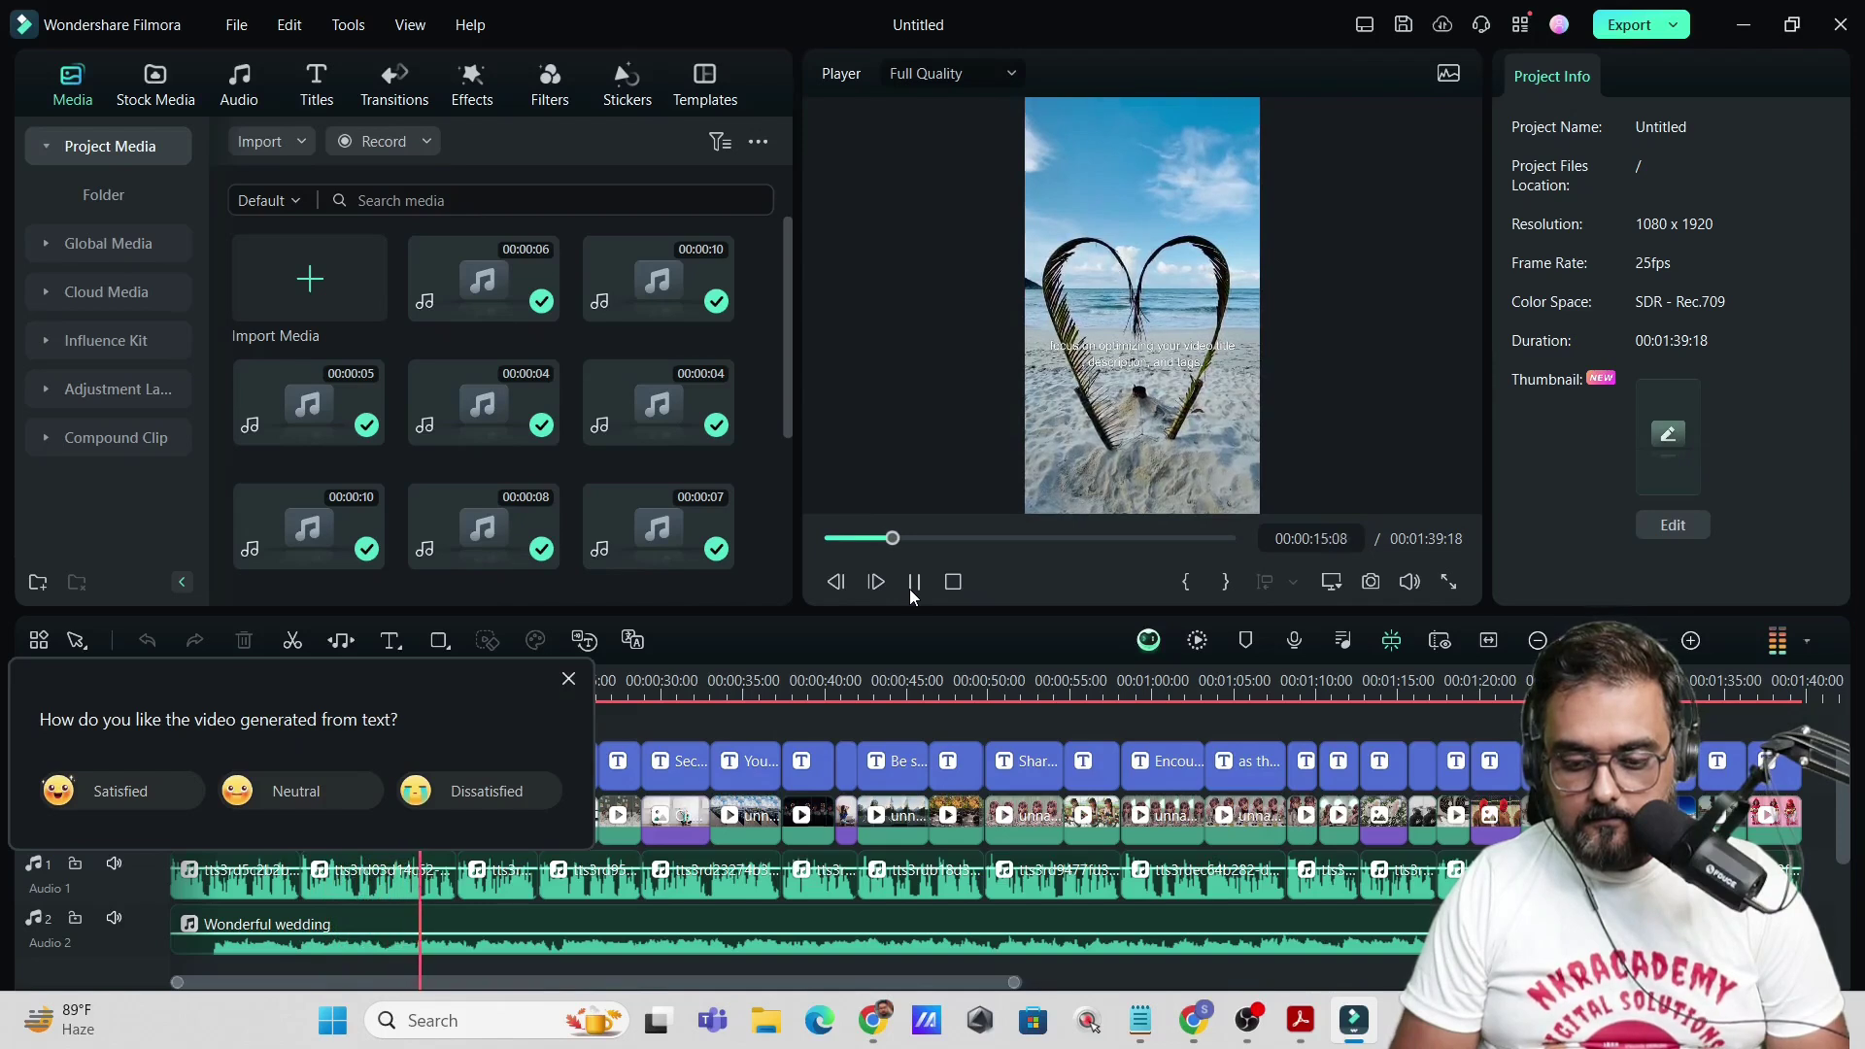
left_click(568, 679)
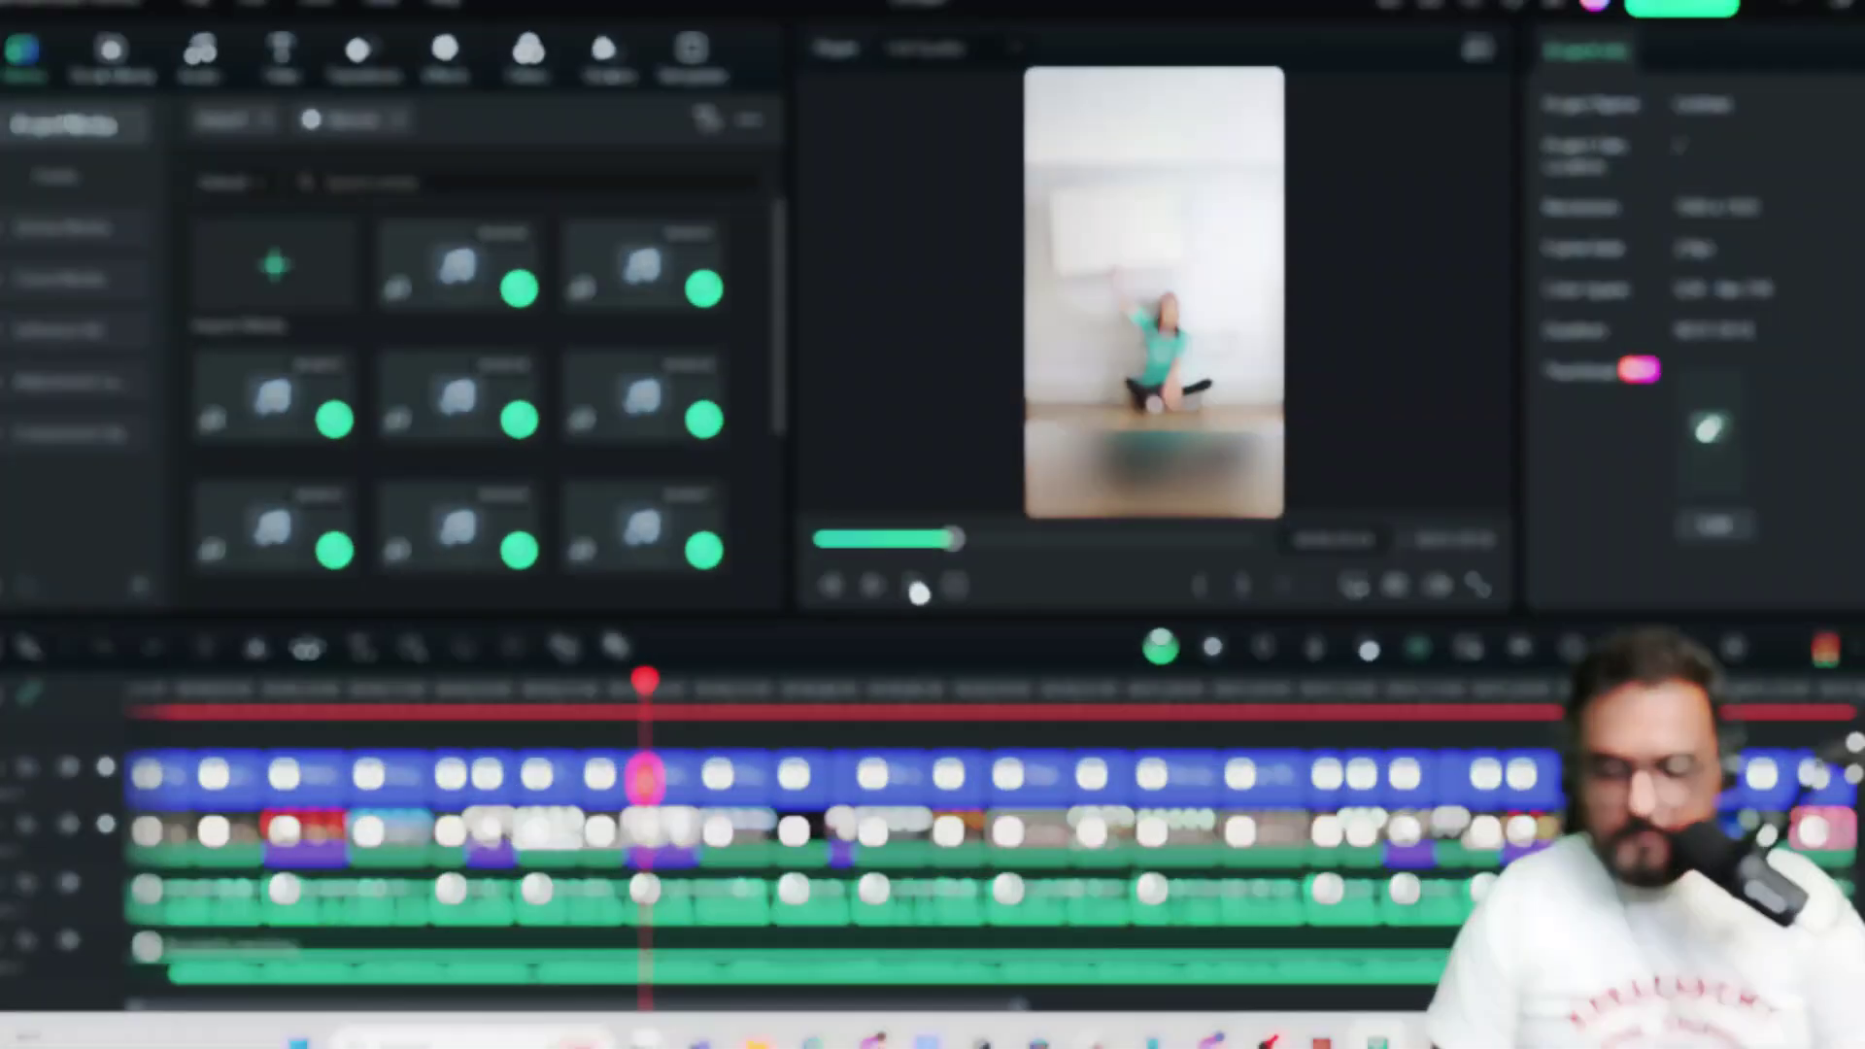
left_click(917, 583)
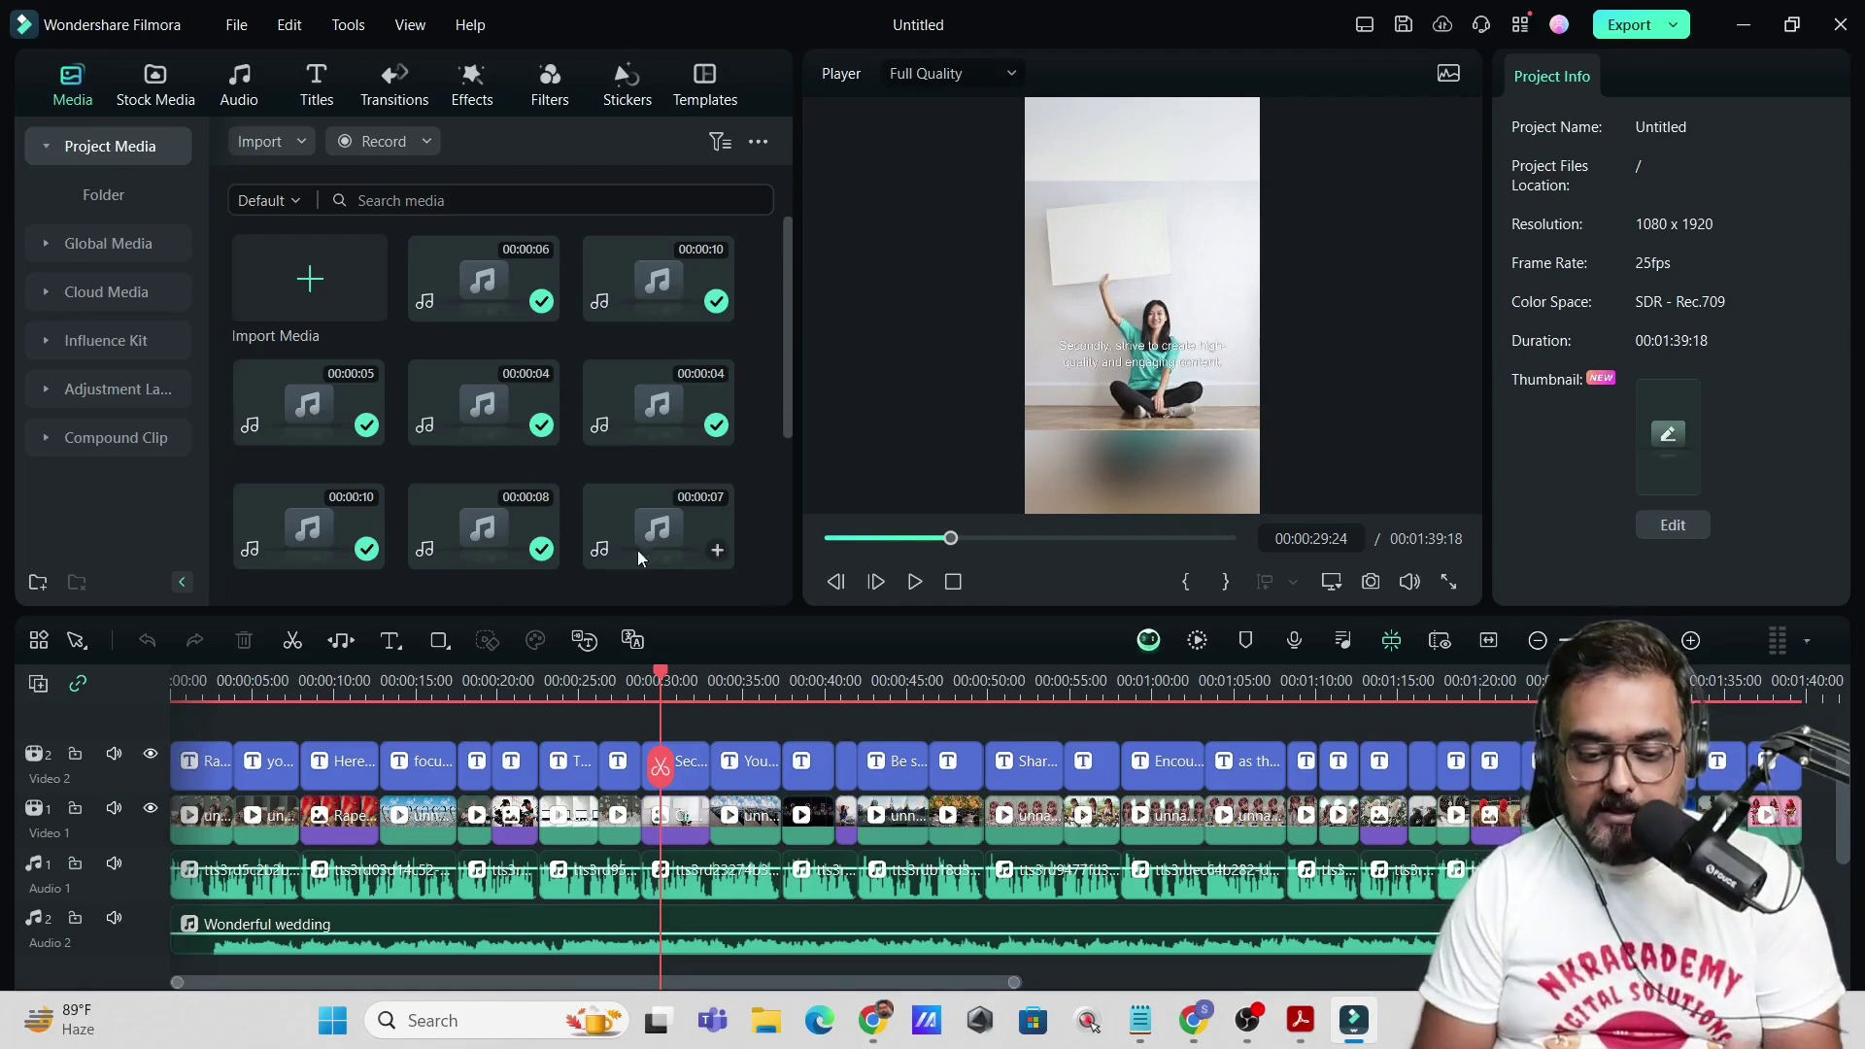
left_click(255, 818)
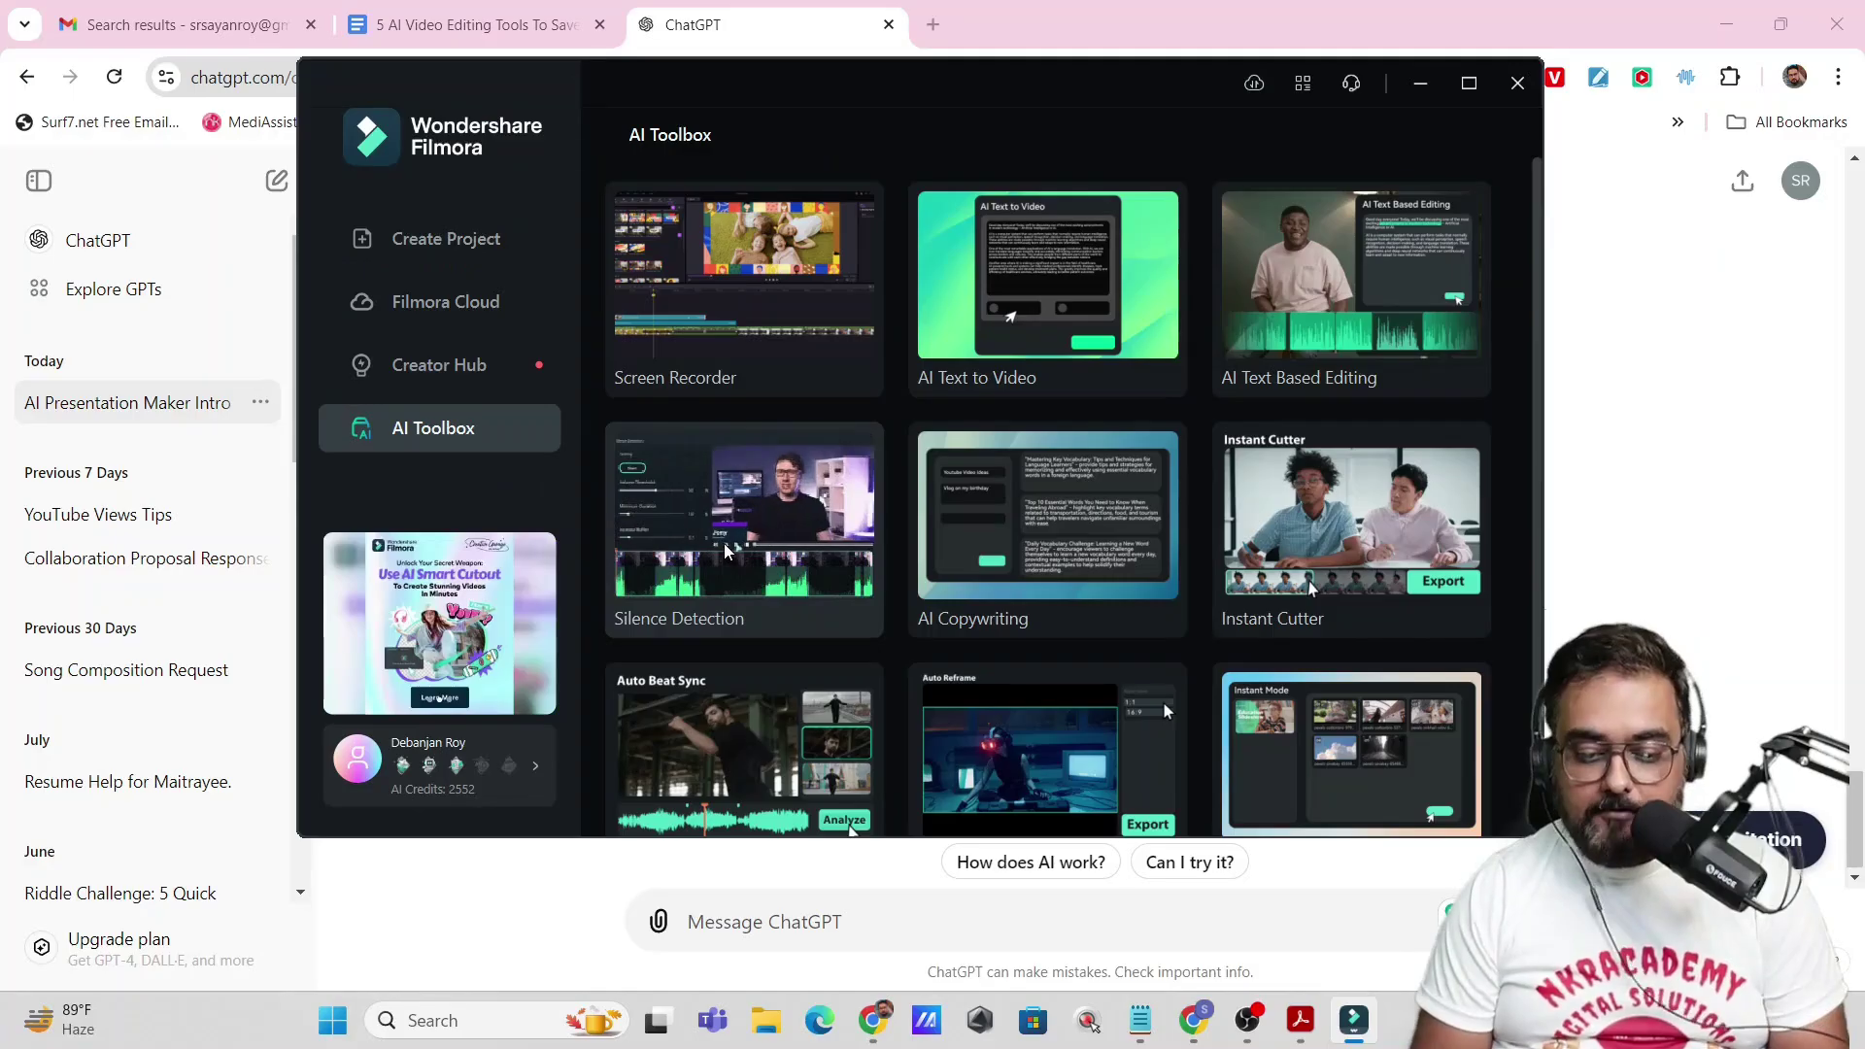
left_click(724, 550)
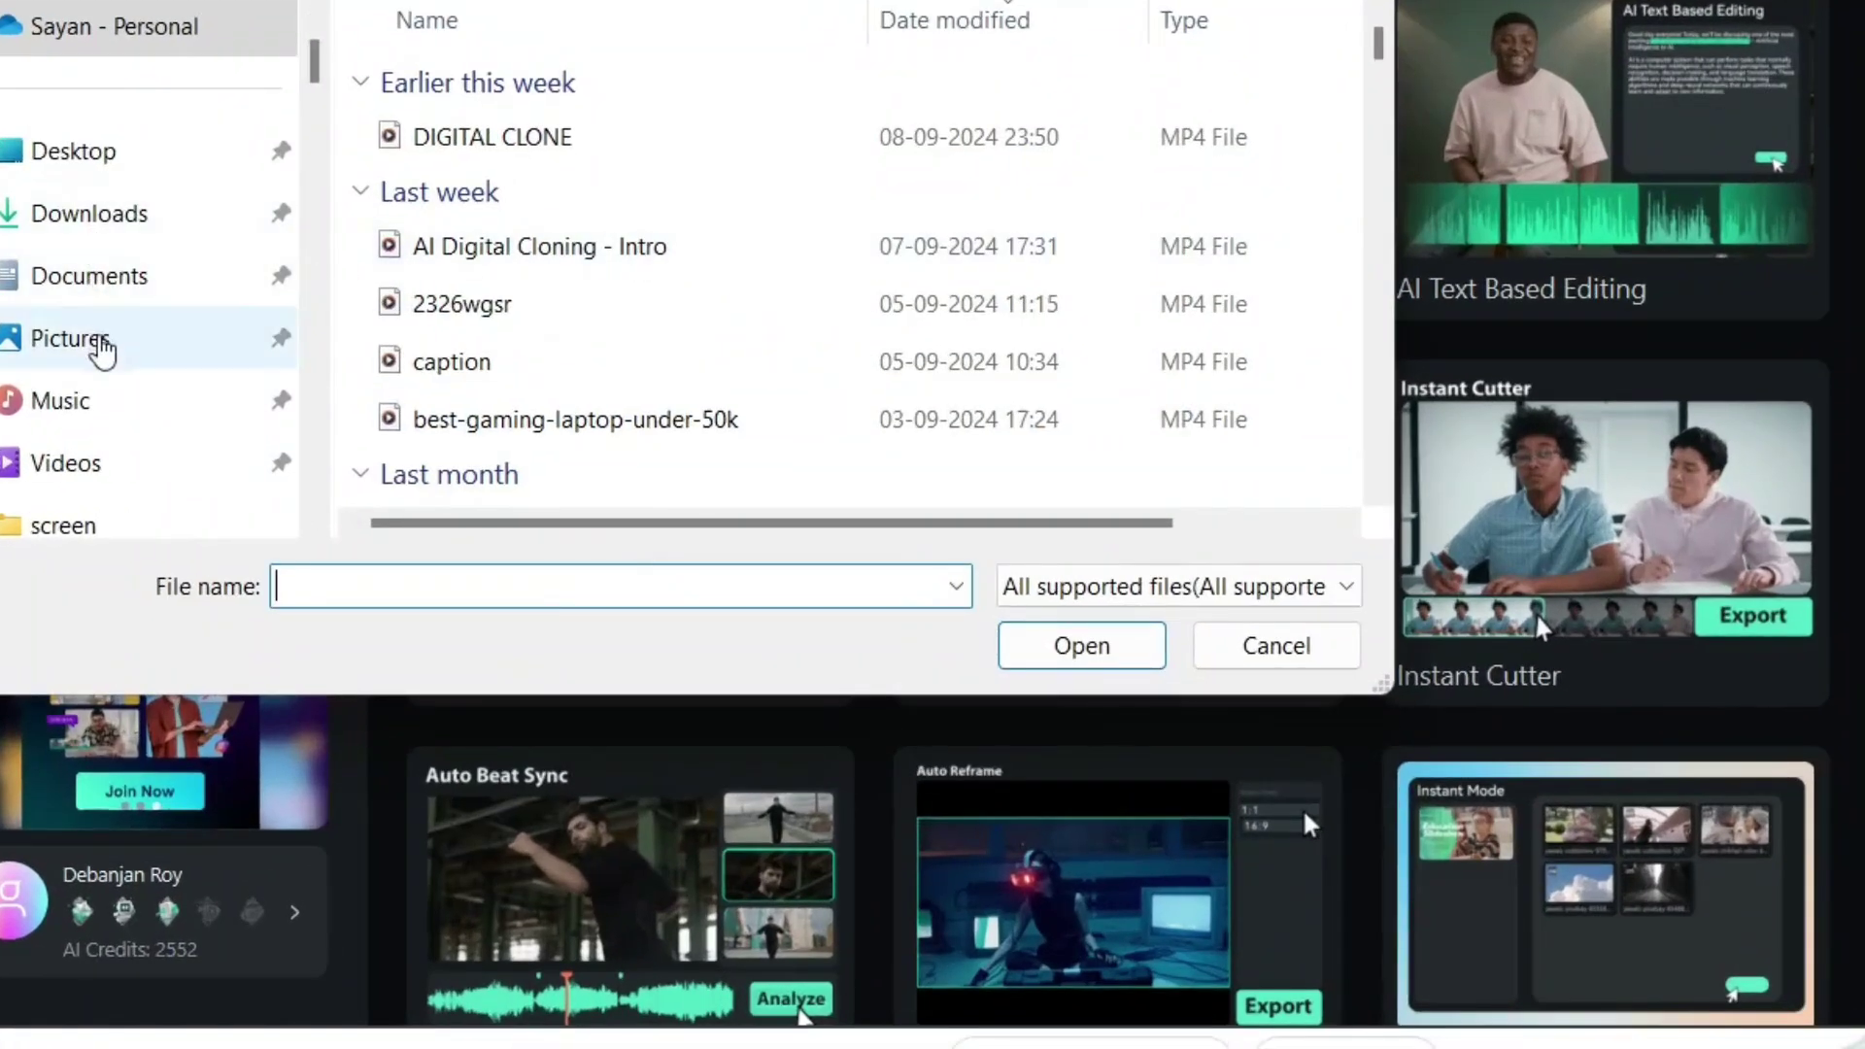
left_click(146, 175)
left_click(146, 185)
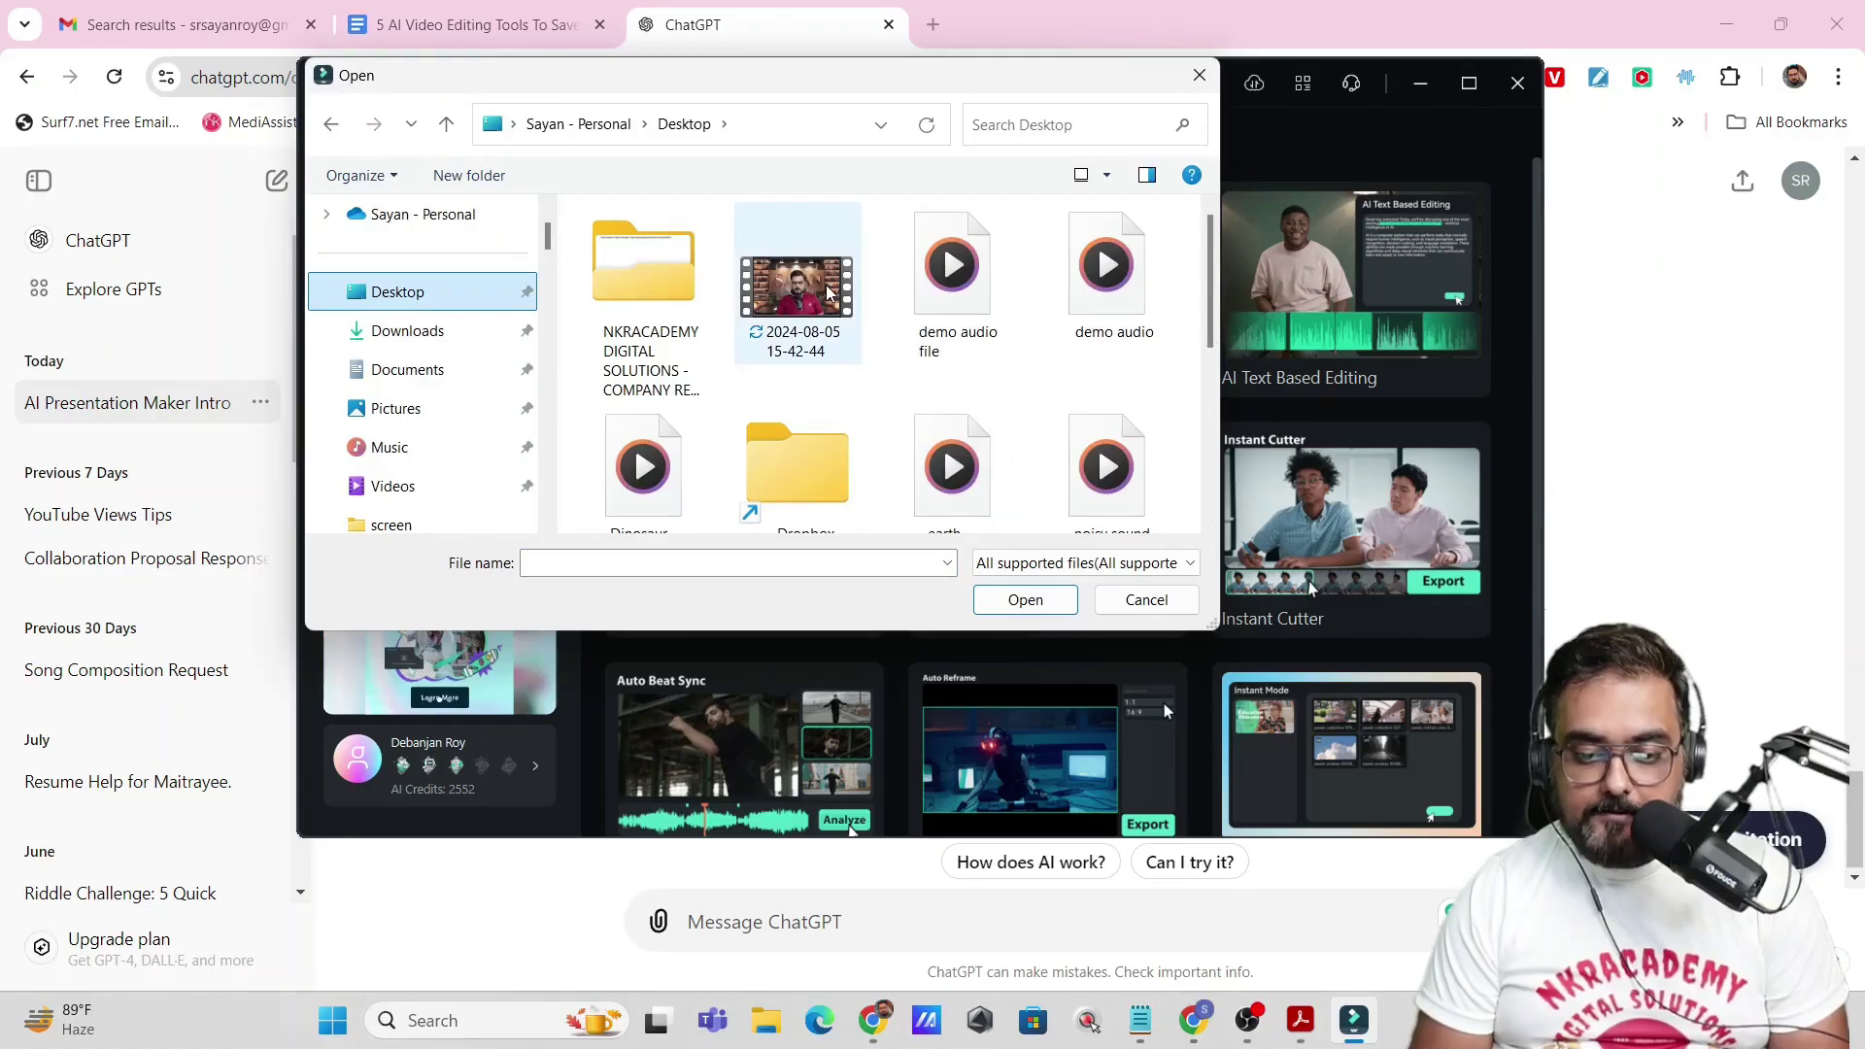
key("alt+Tab")
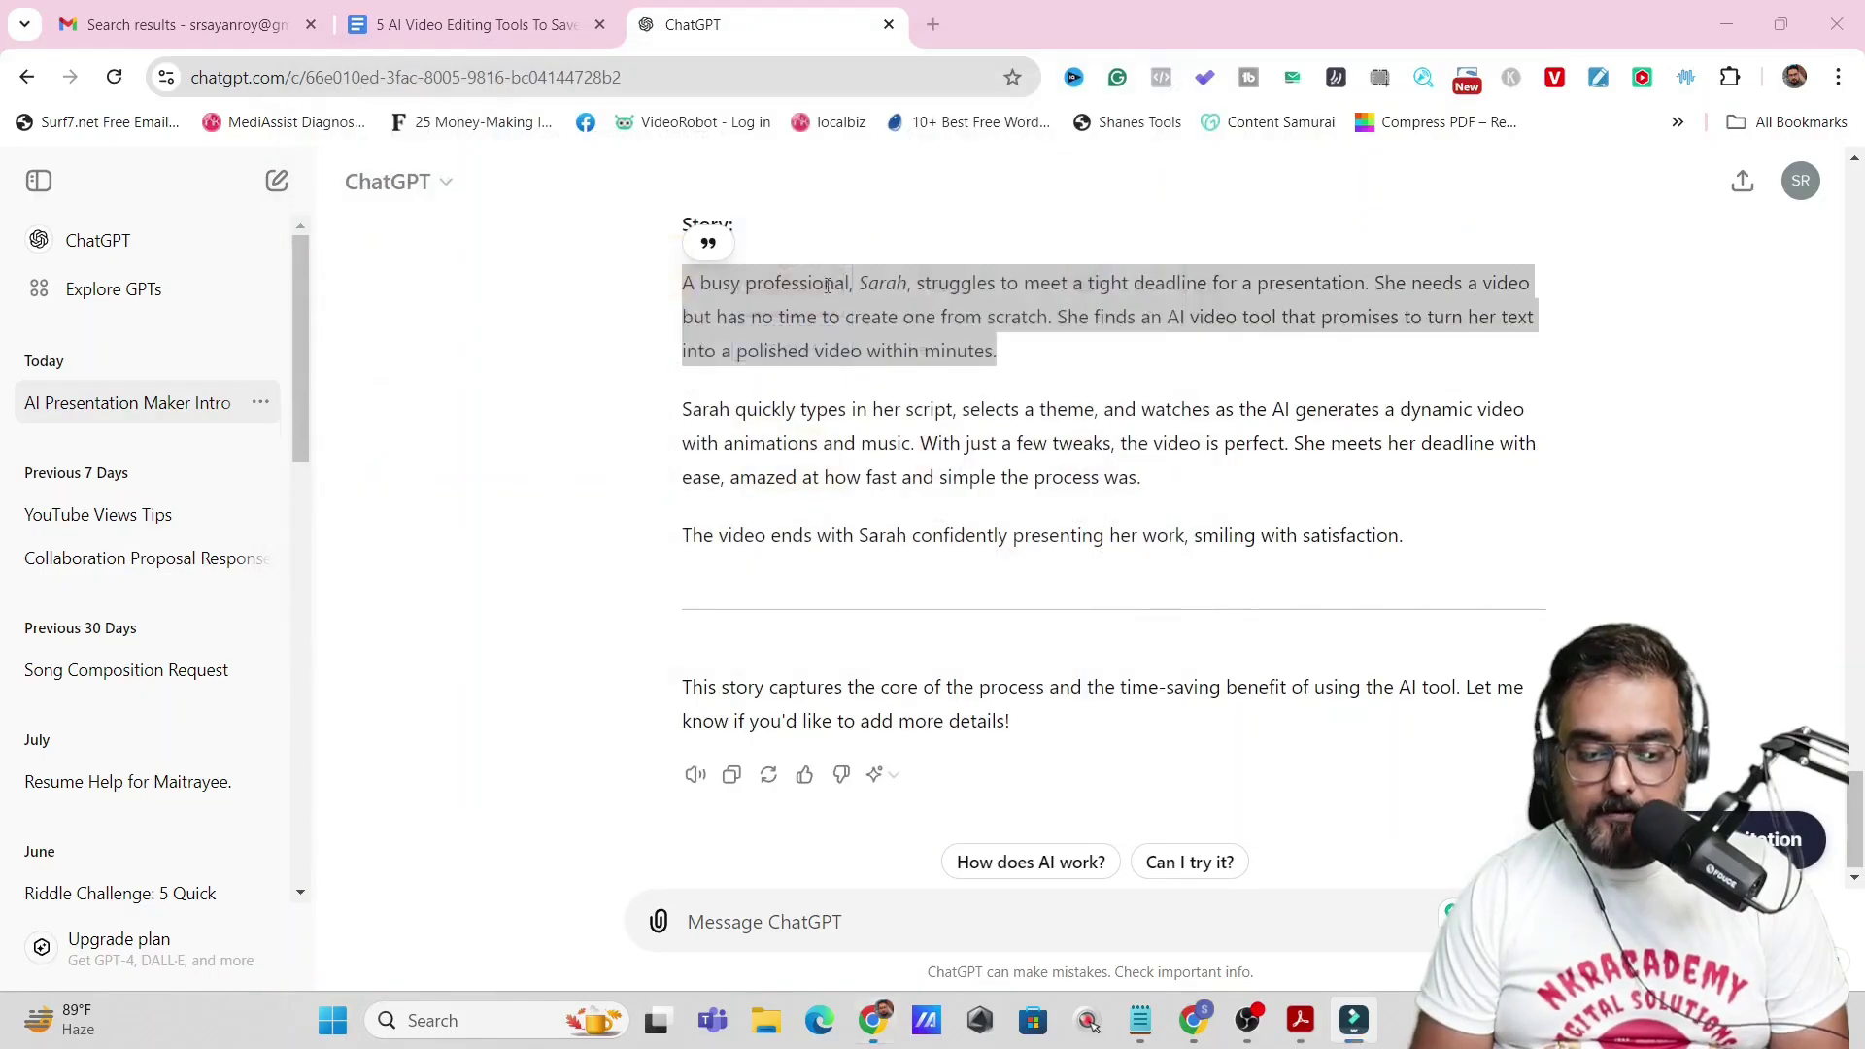
key("alt+Tab")
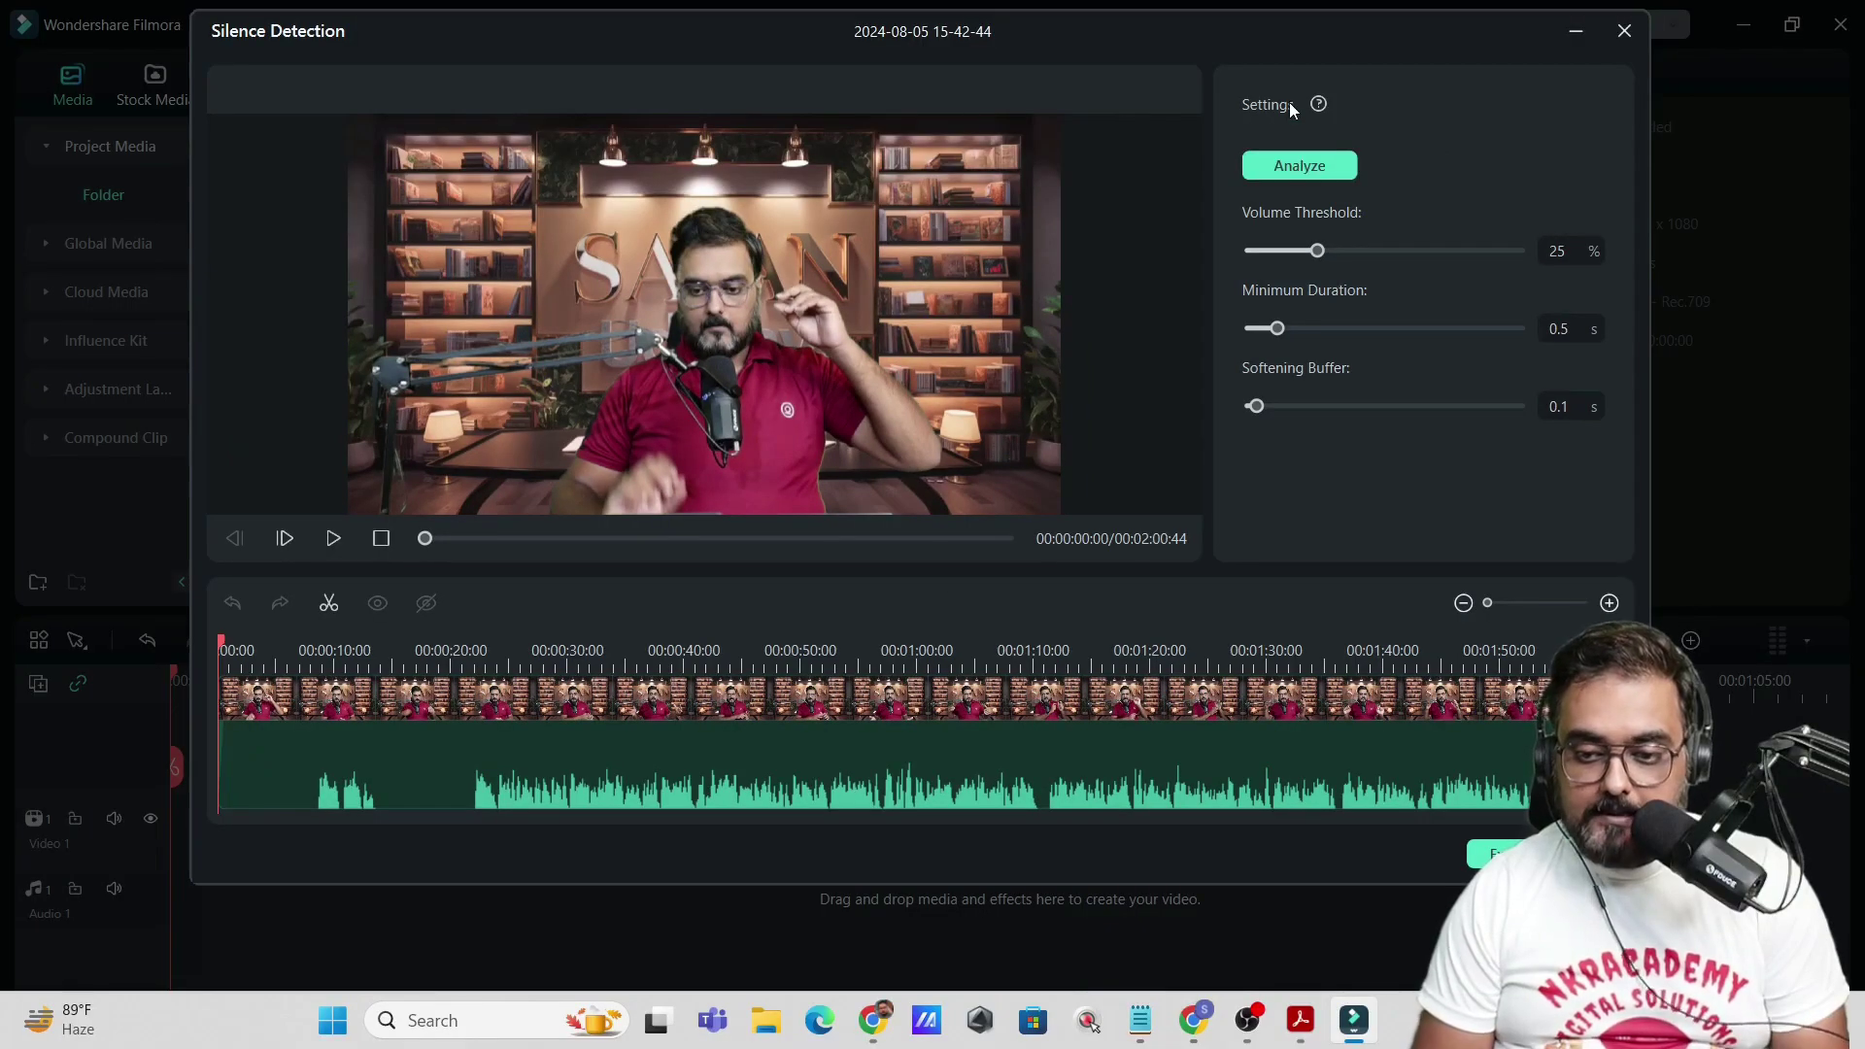
- Analyze the video for silence with the default settings and inspect the detected silent segments
left_click(1295, 166)
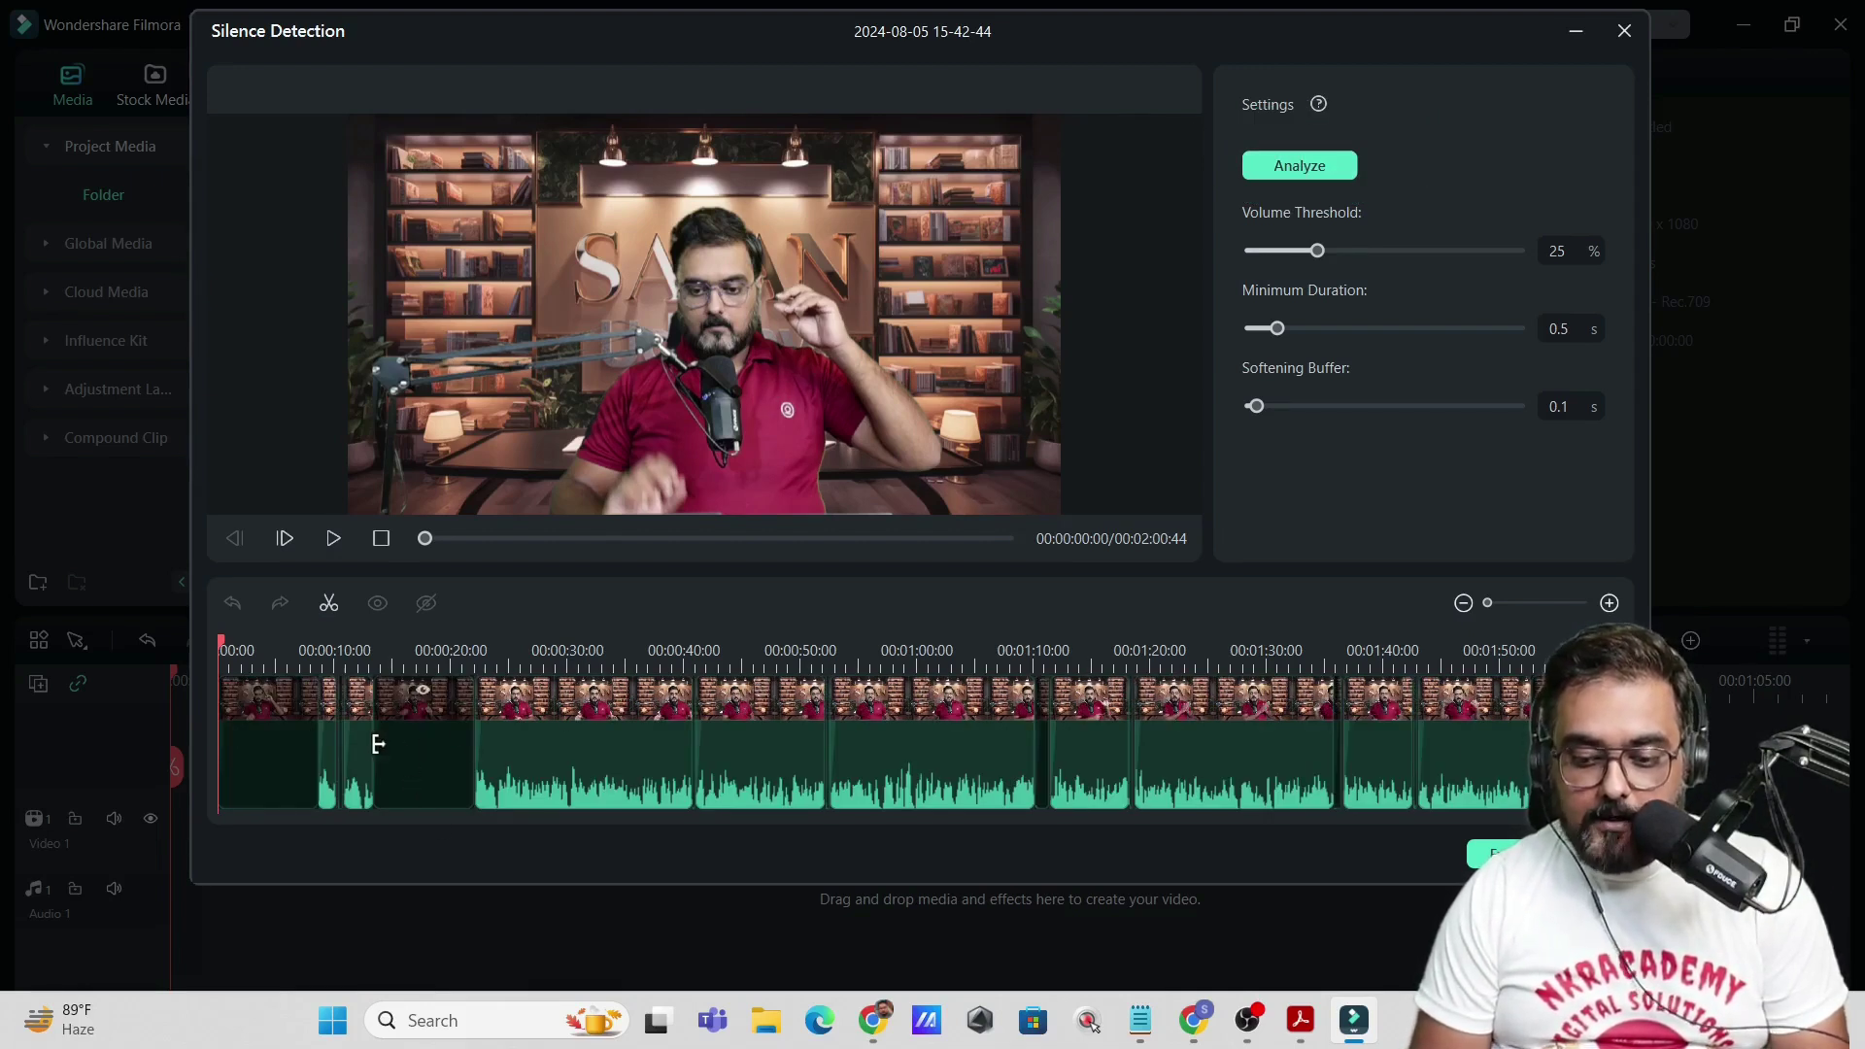
left_click(288, 762)
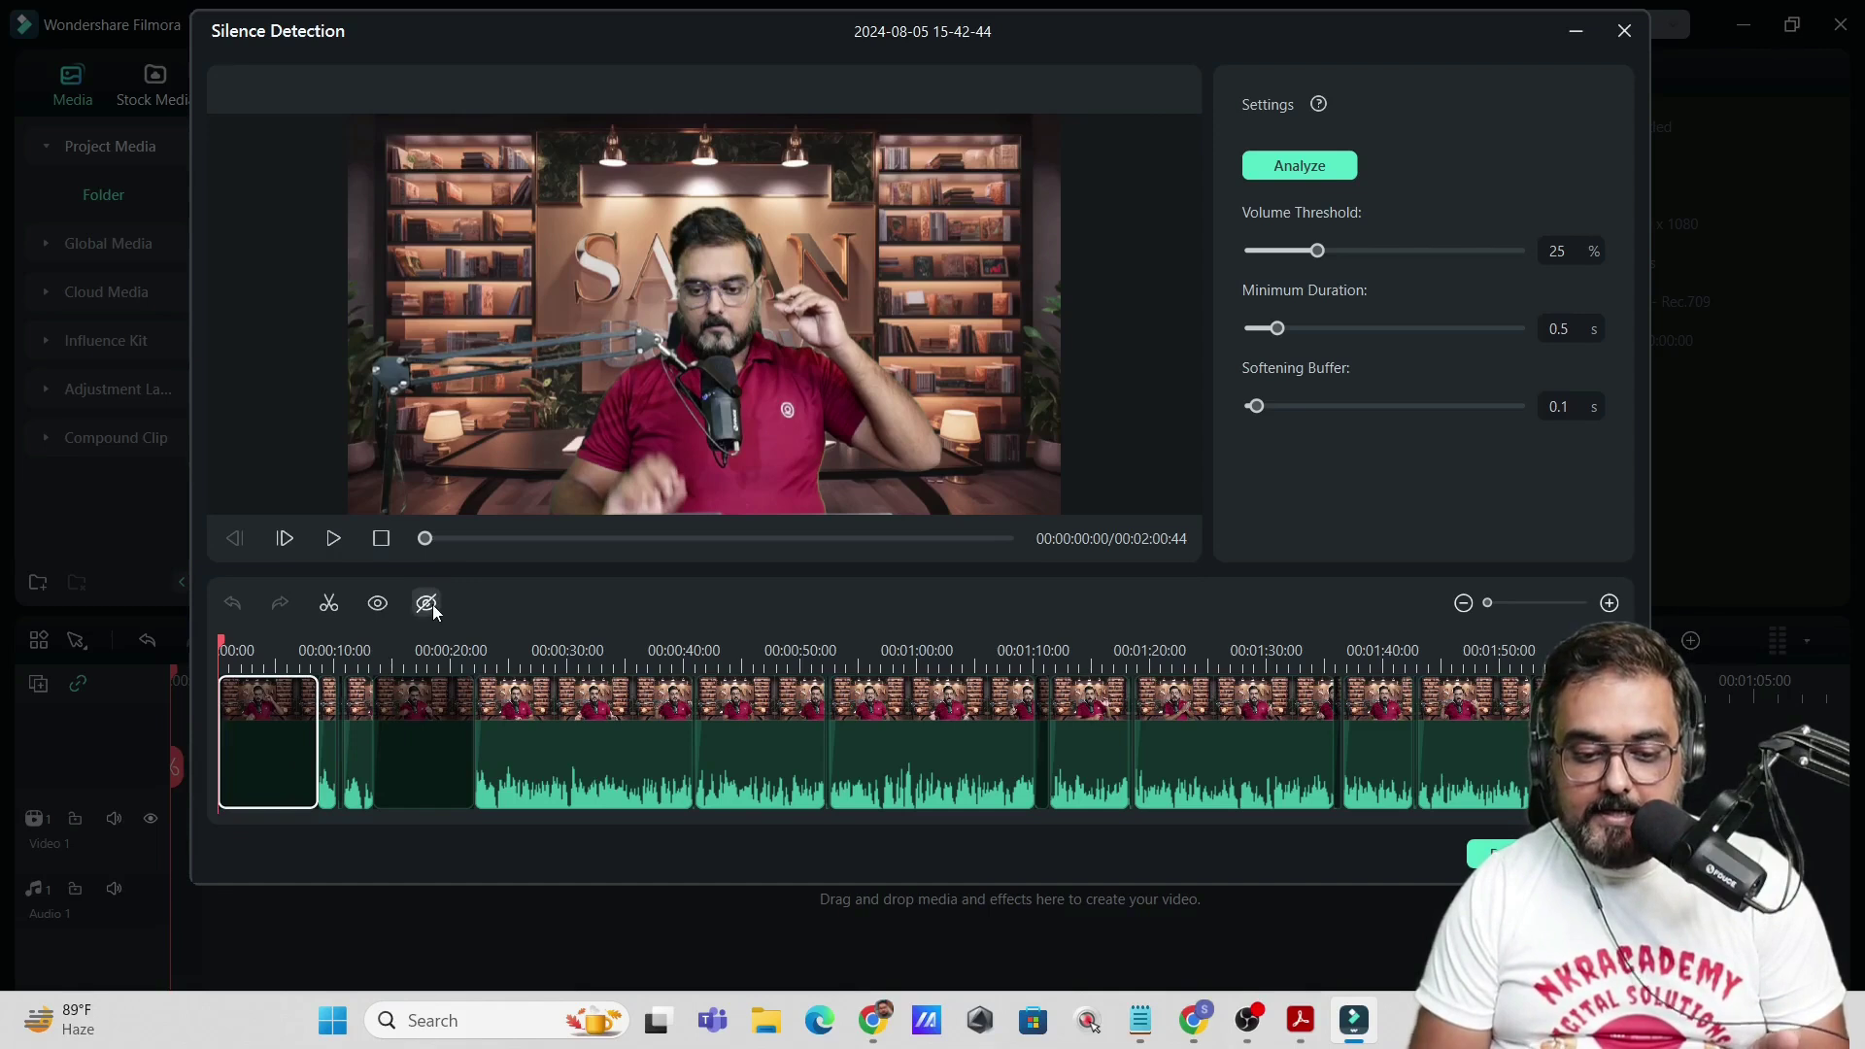
left_click(425, 763)
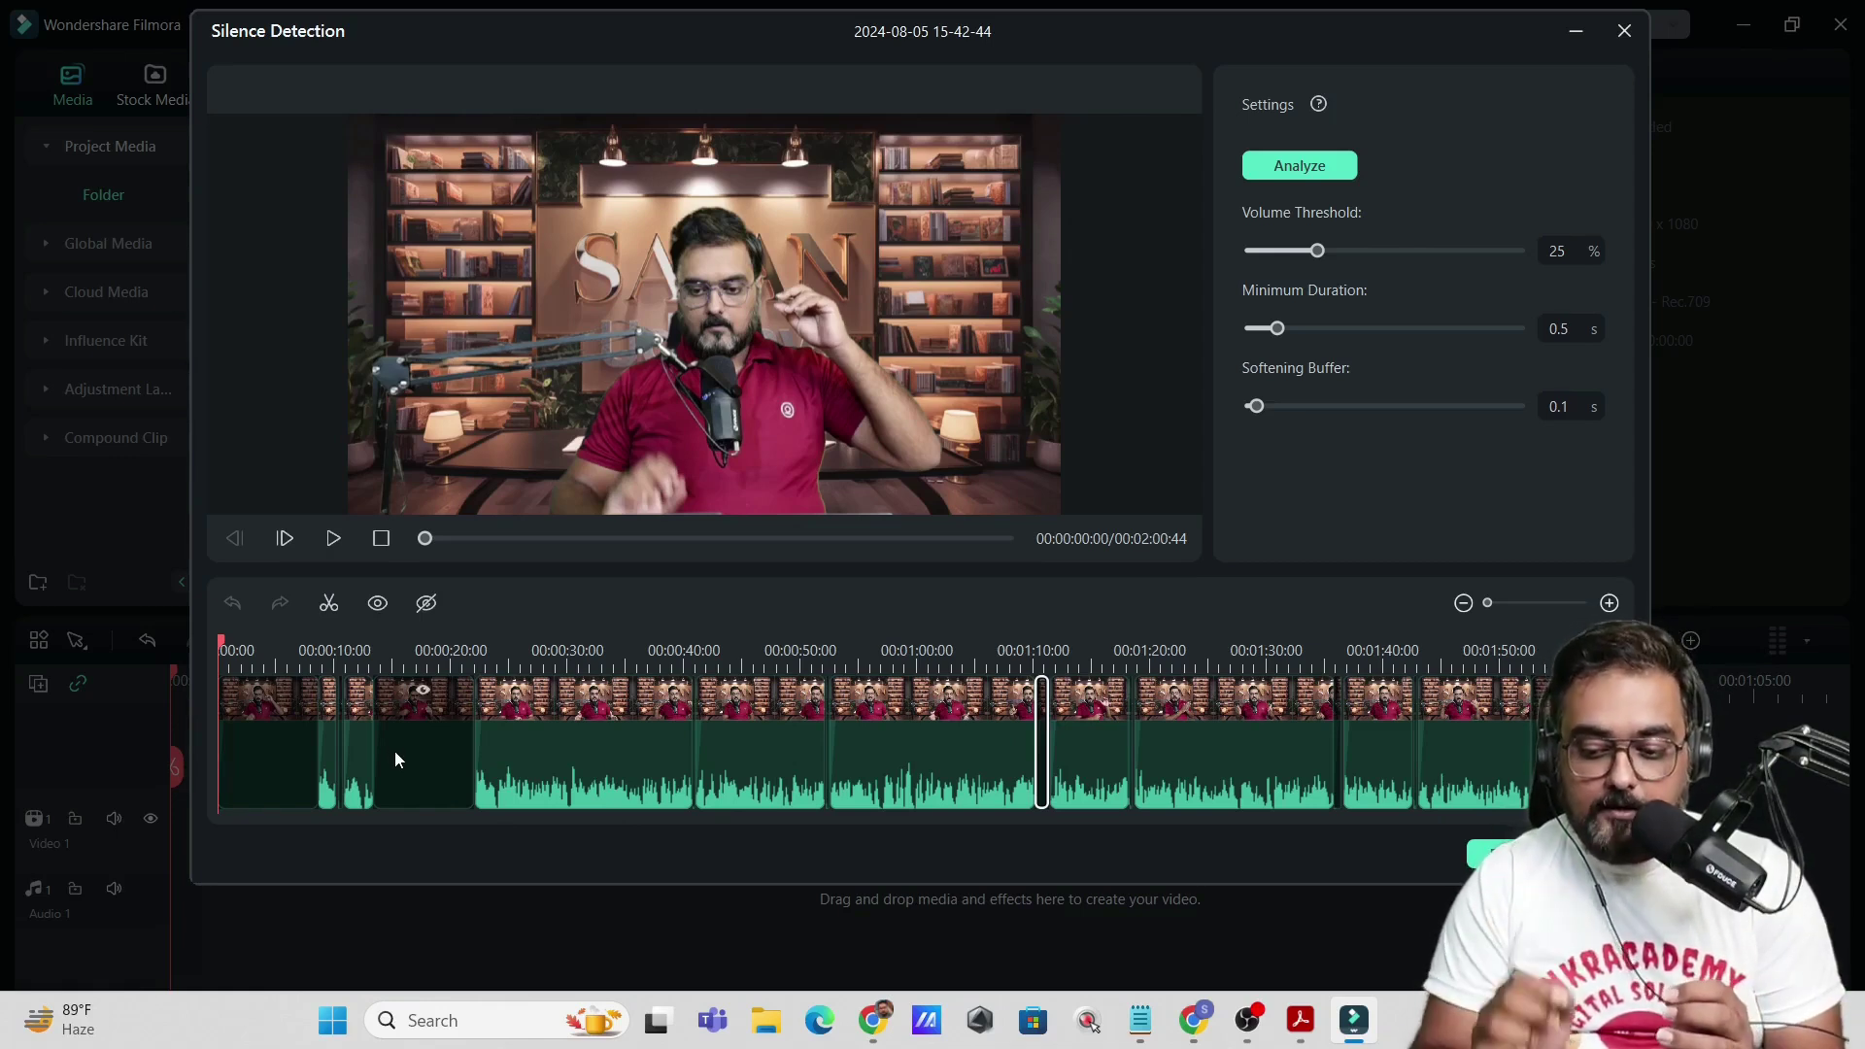
- Export the silence-trimmed video to the timeline, matching the project to the media's 1920 x 1080 60fps, and close the project after scrubbing through it
left_click(1493, 852)
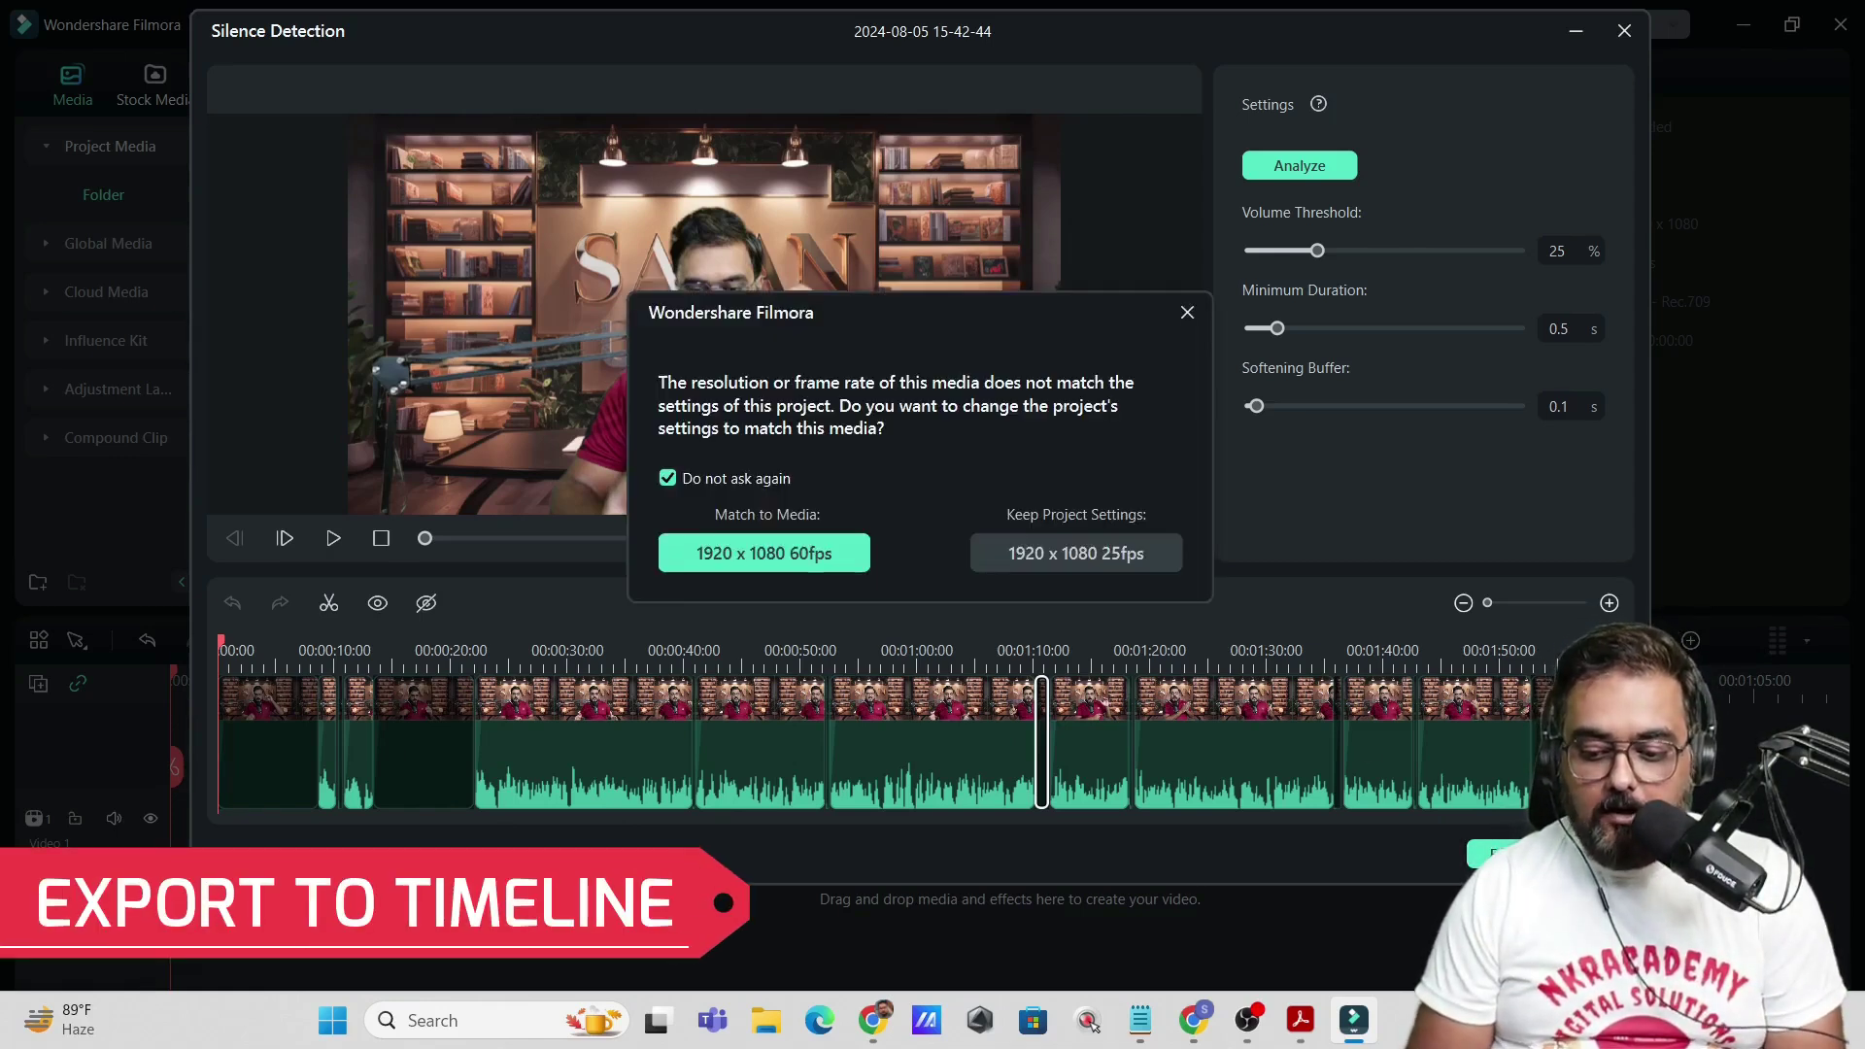
key("Return")
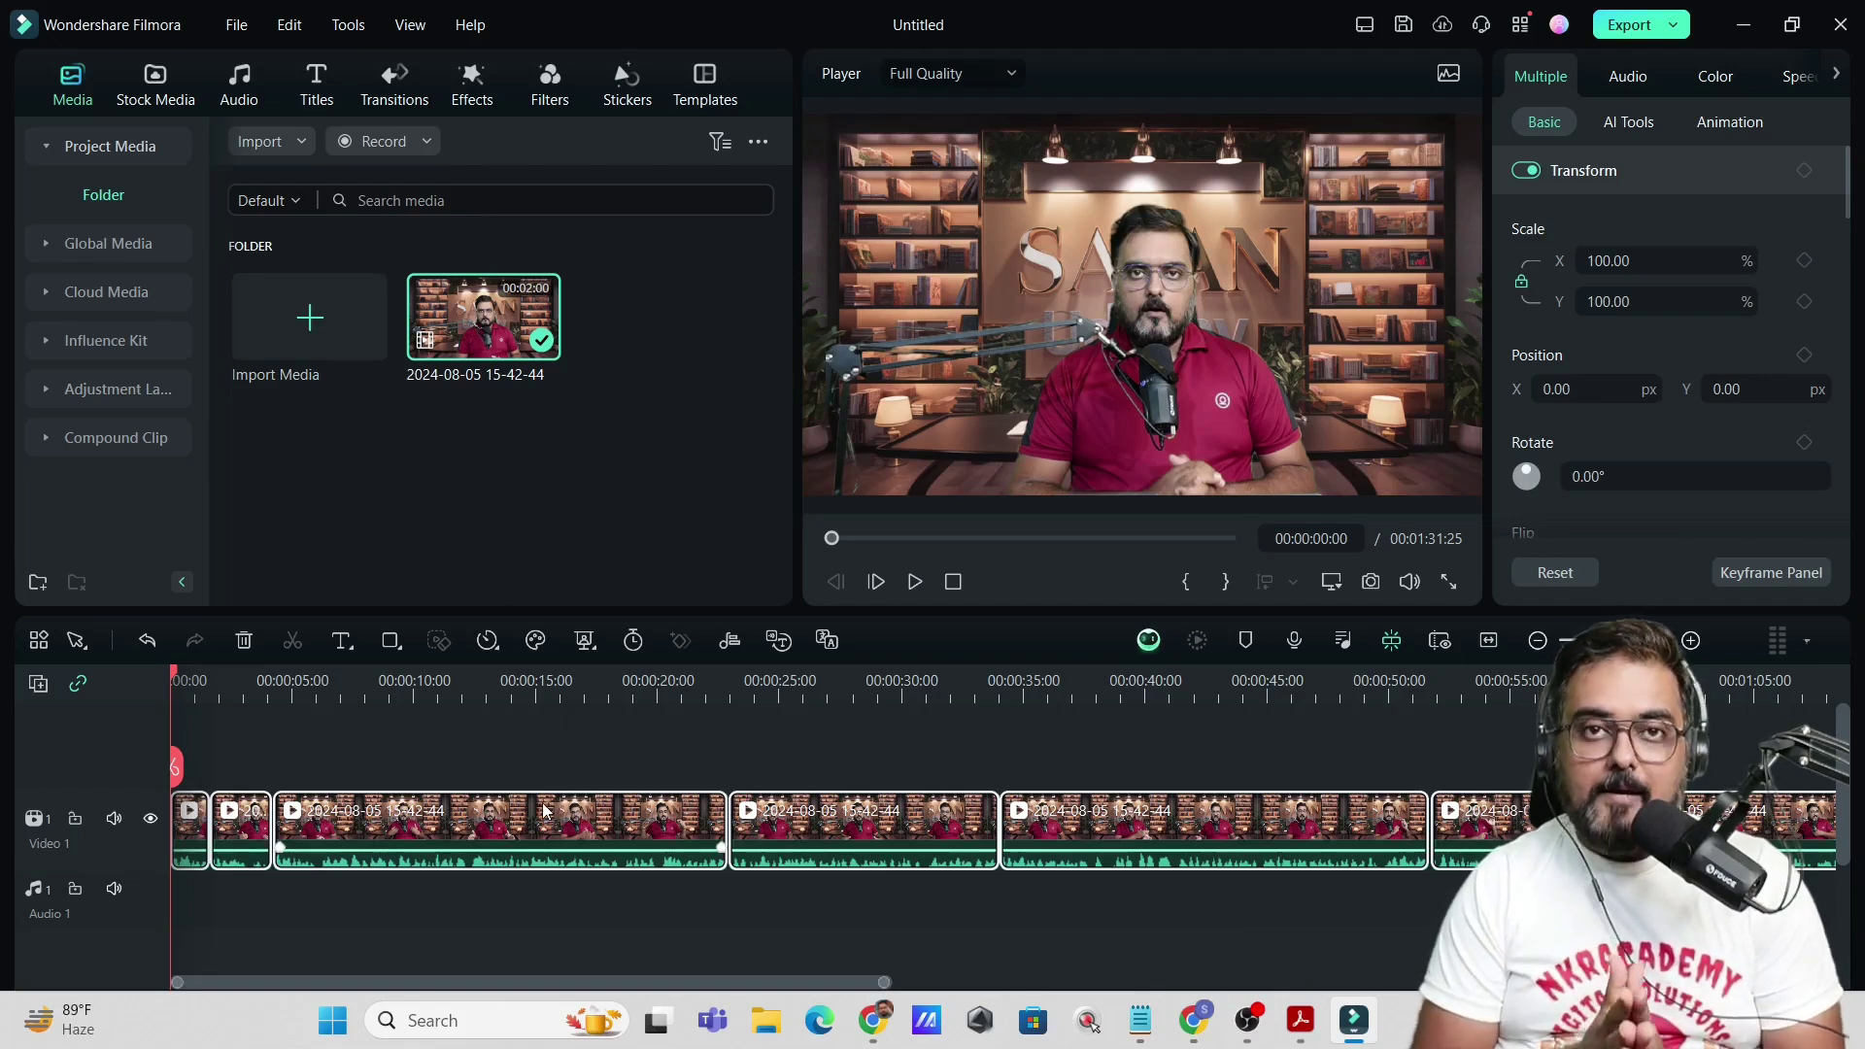
left_click_drag(177, 683, 1718, 719)
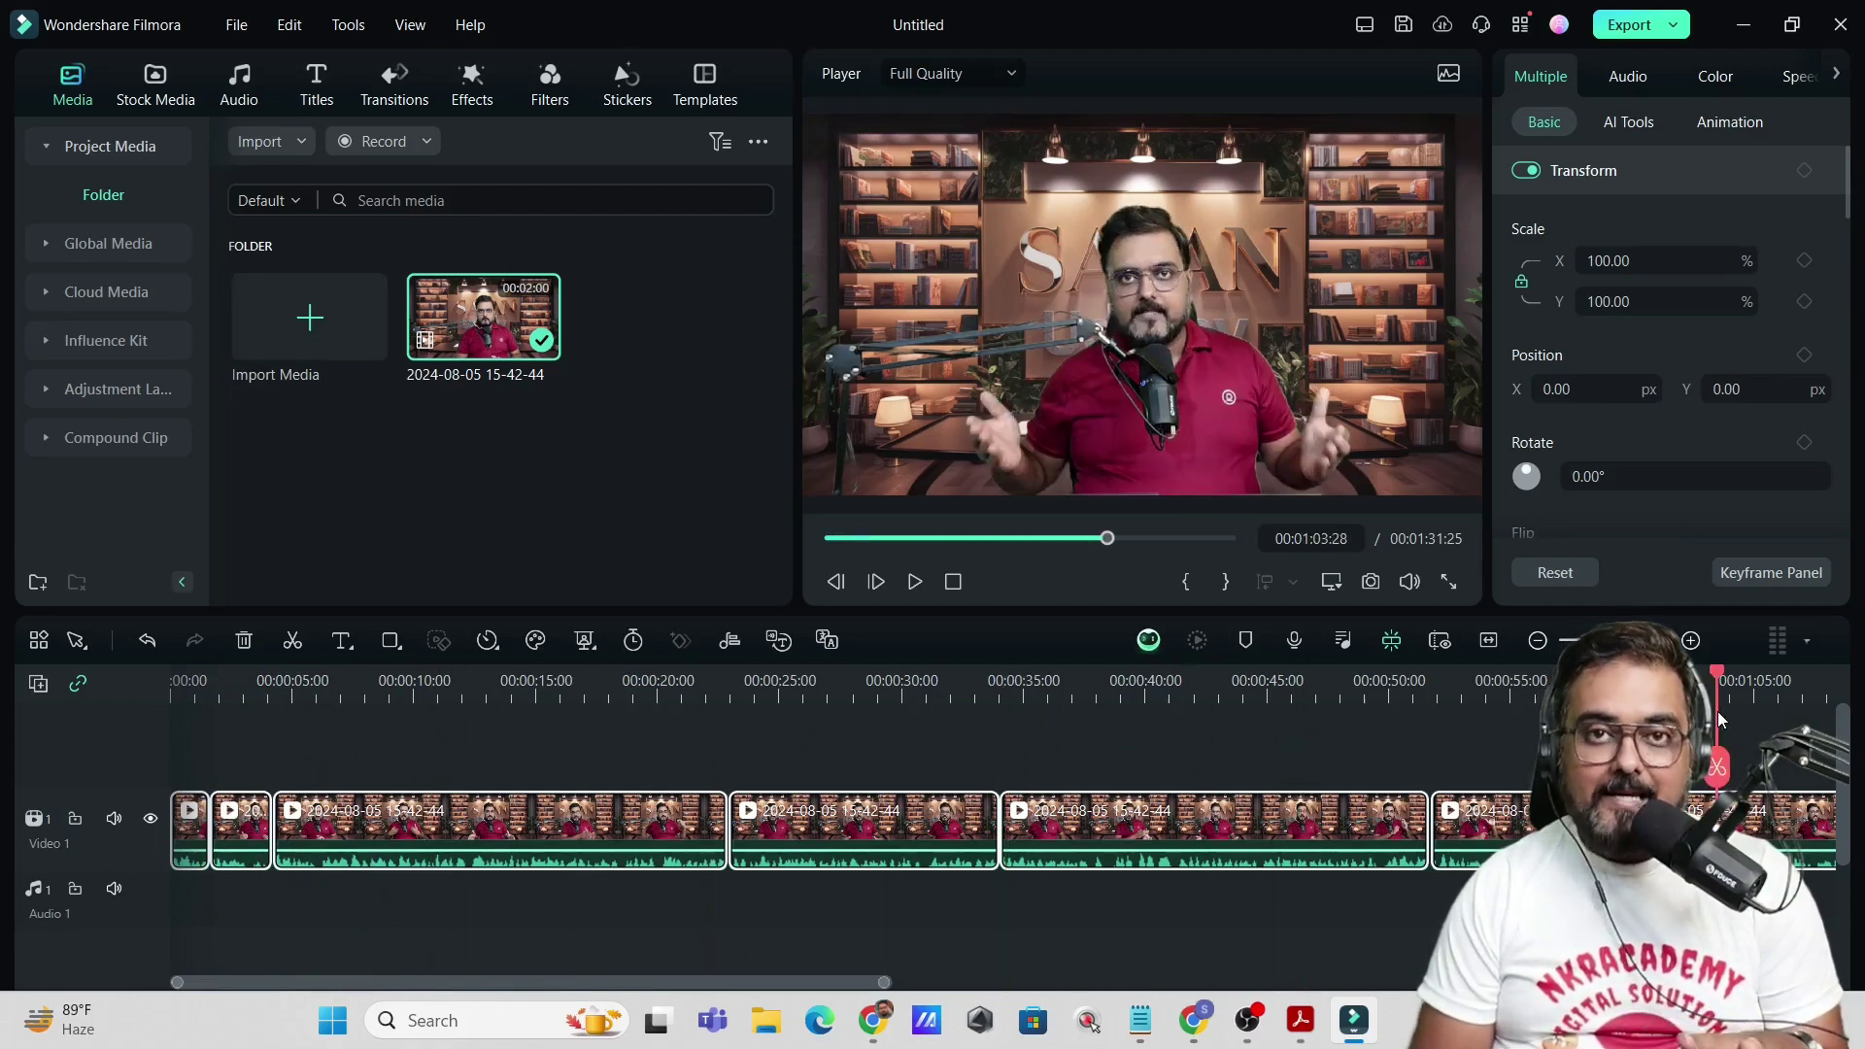
left_click(1842, 26)
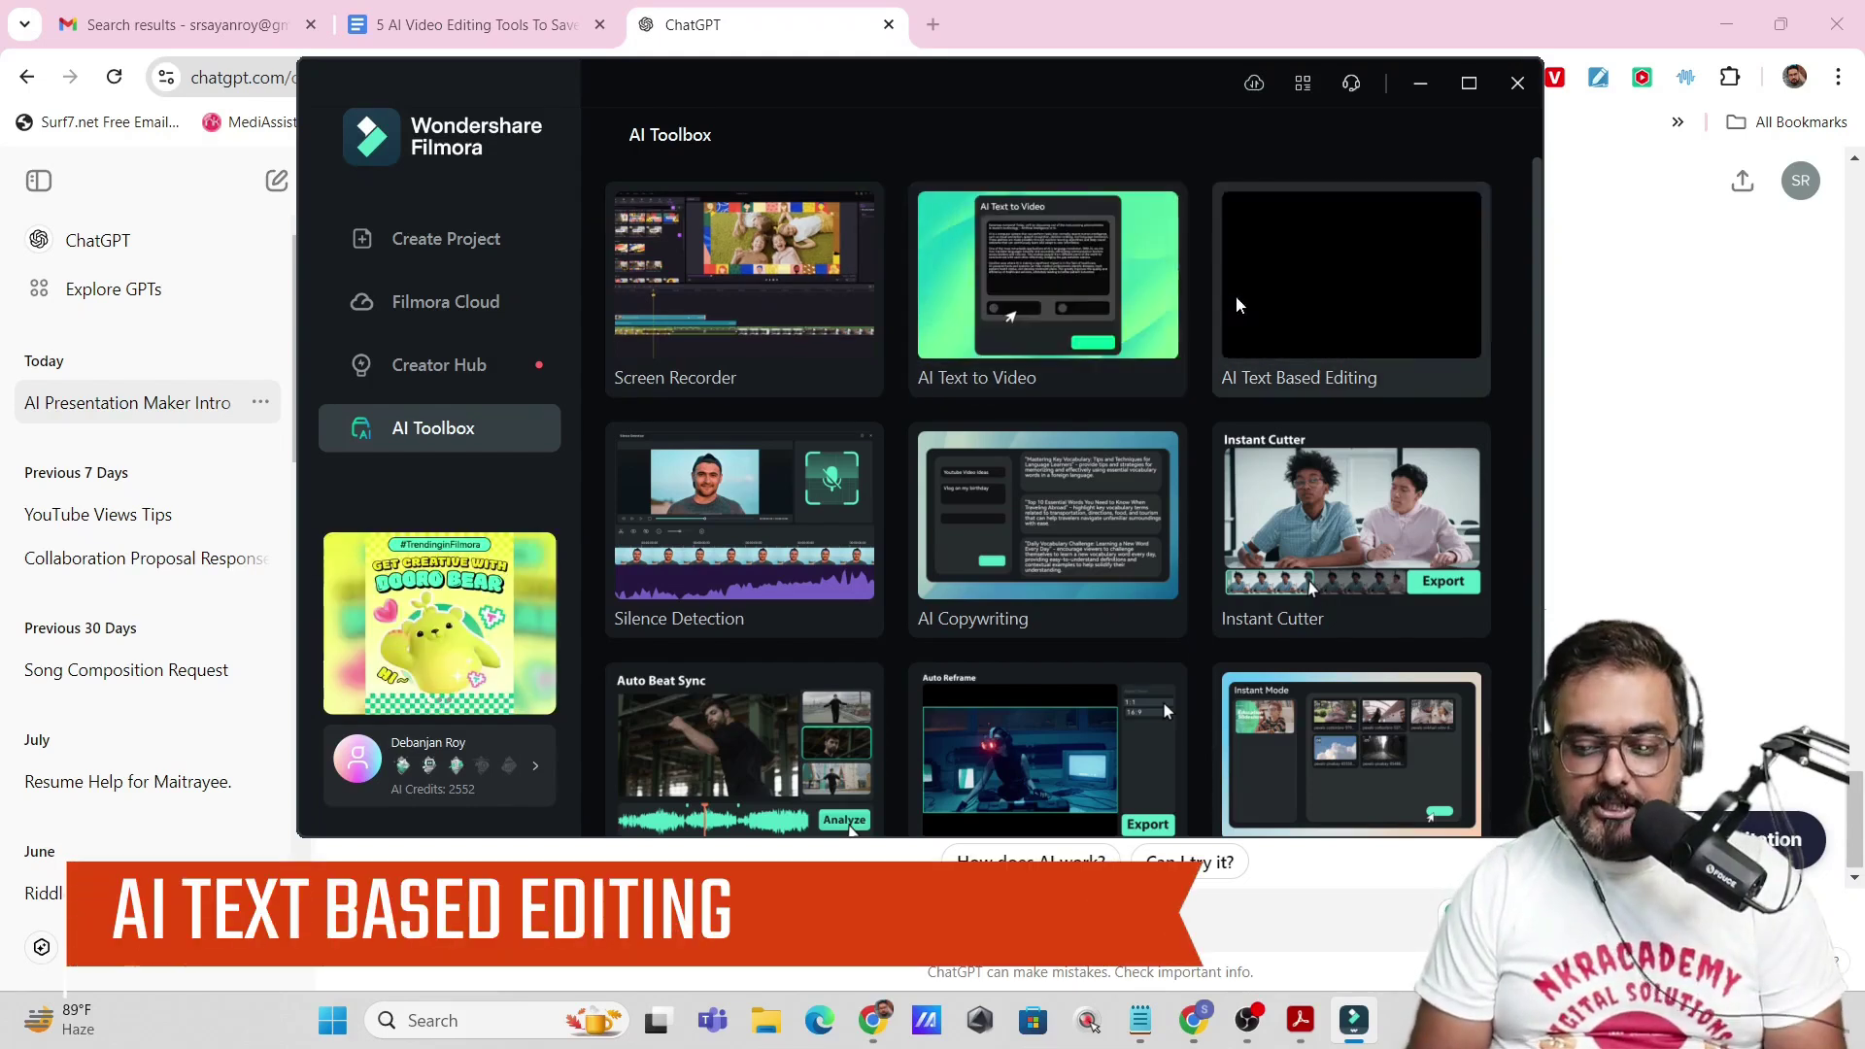
left_click(1334, 302)
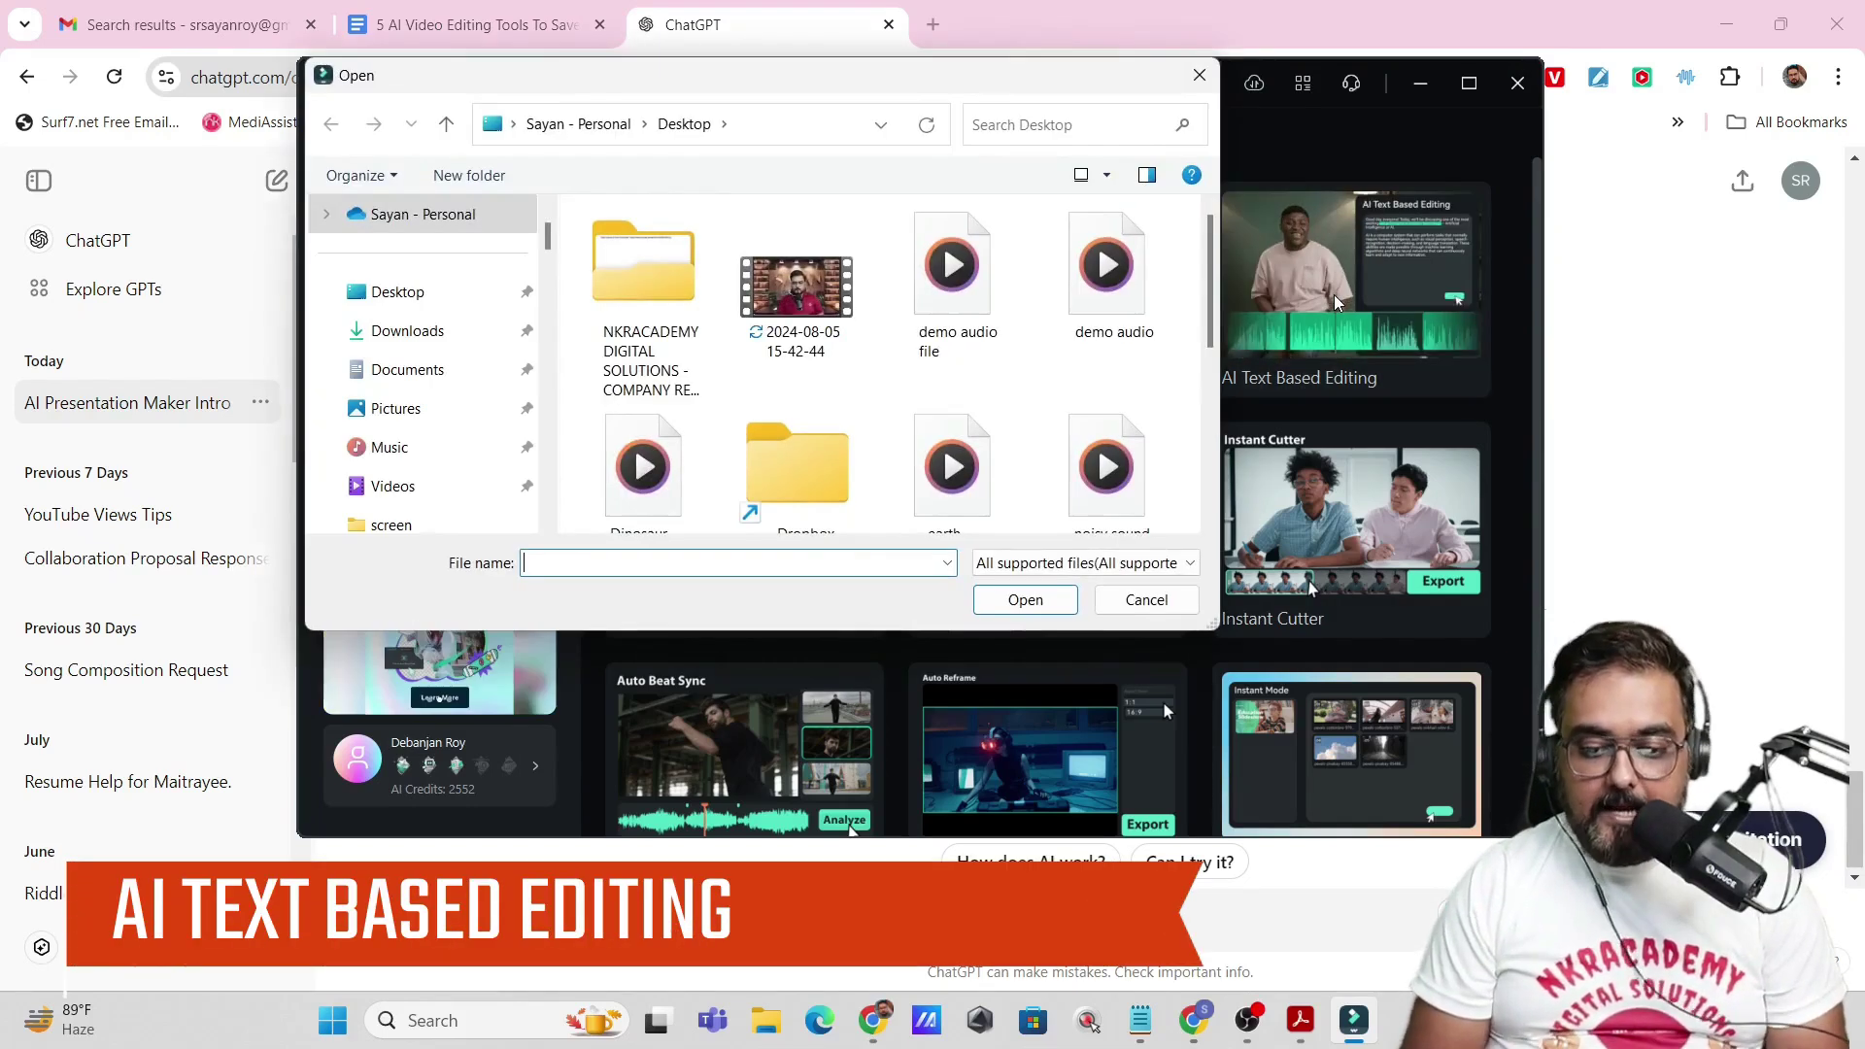
double_click(795, 314)
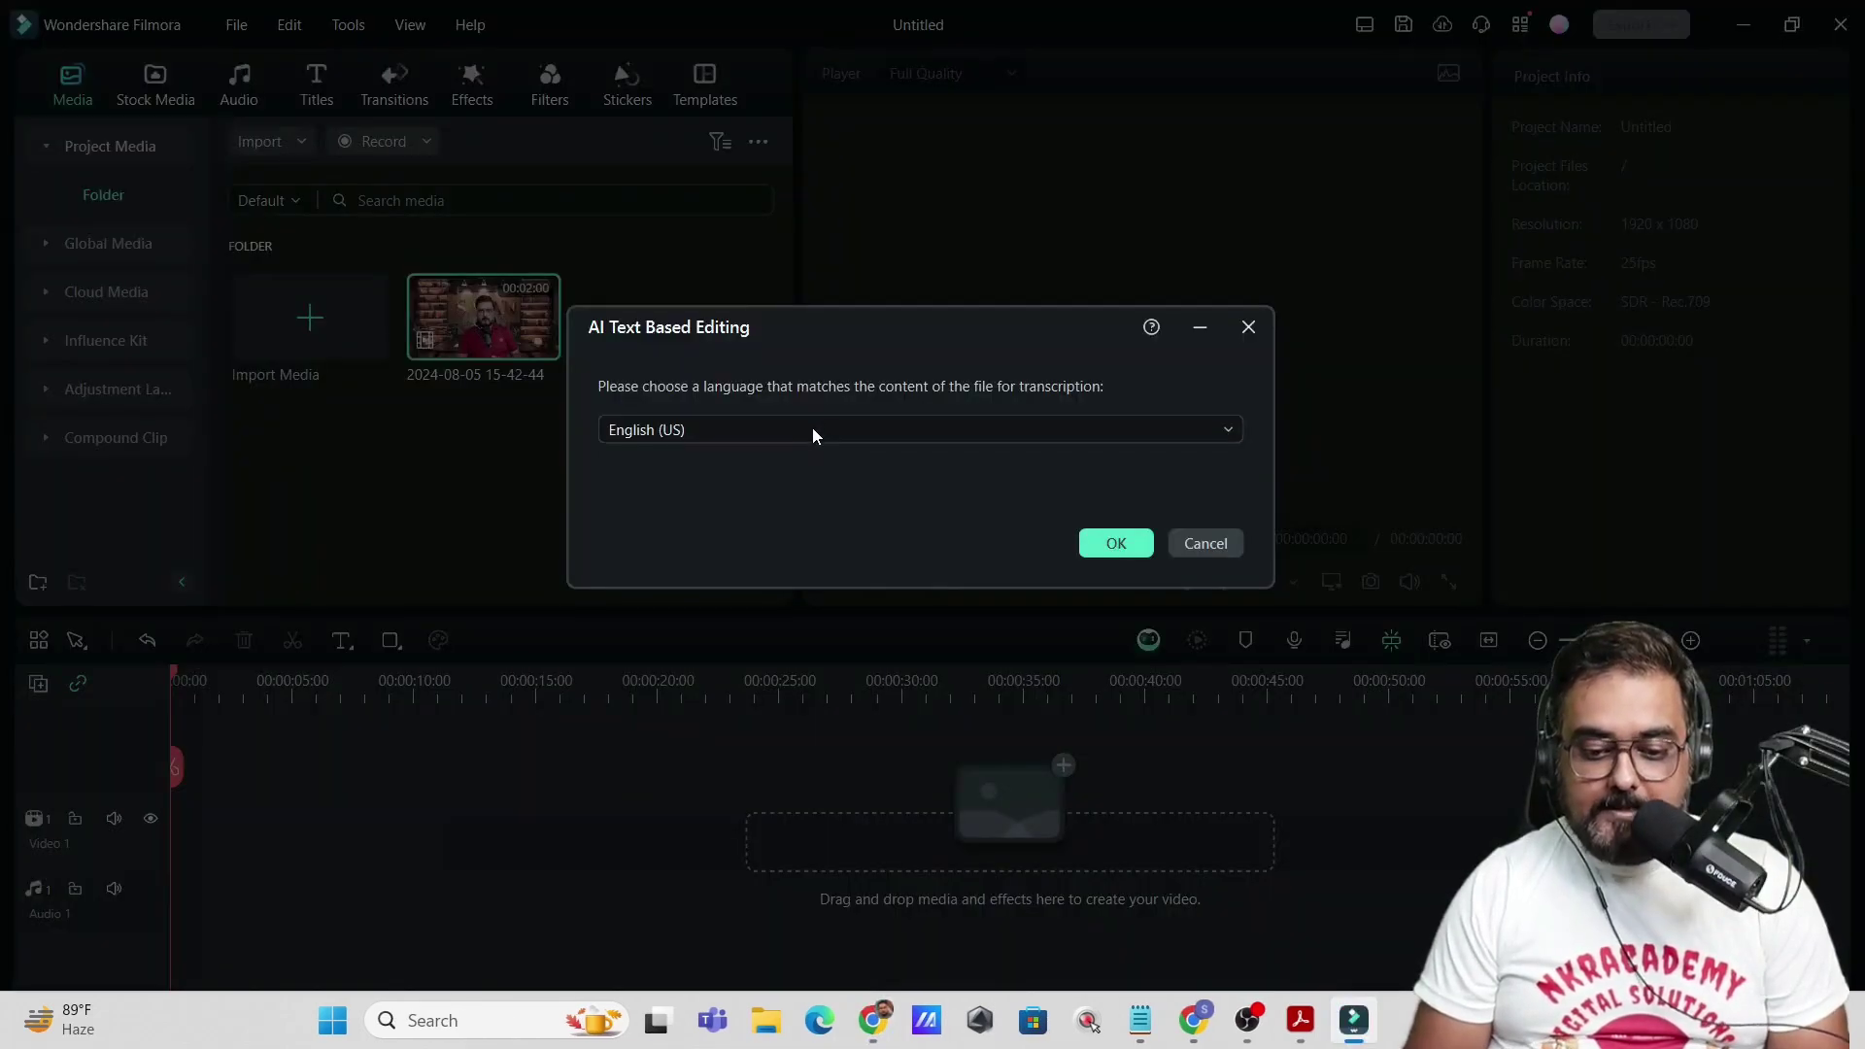
left_click(813, 429)
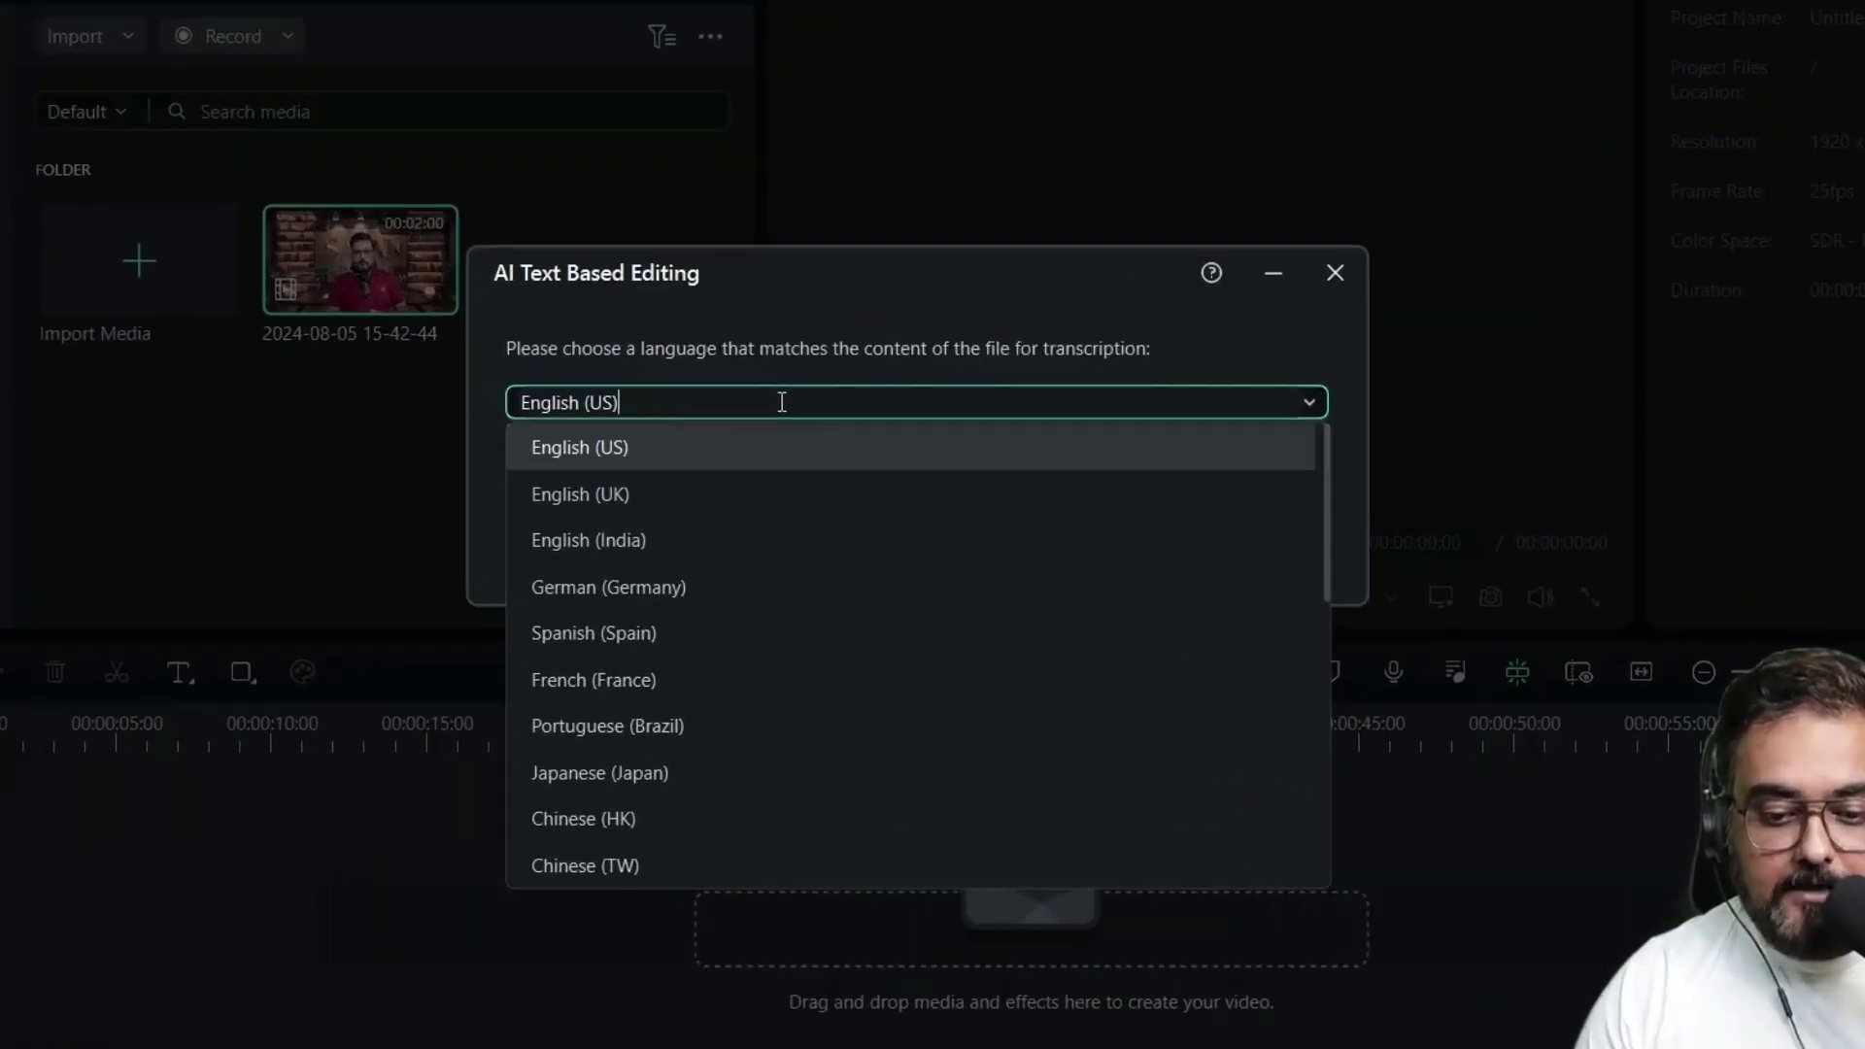
left_click(1137, 461)
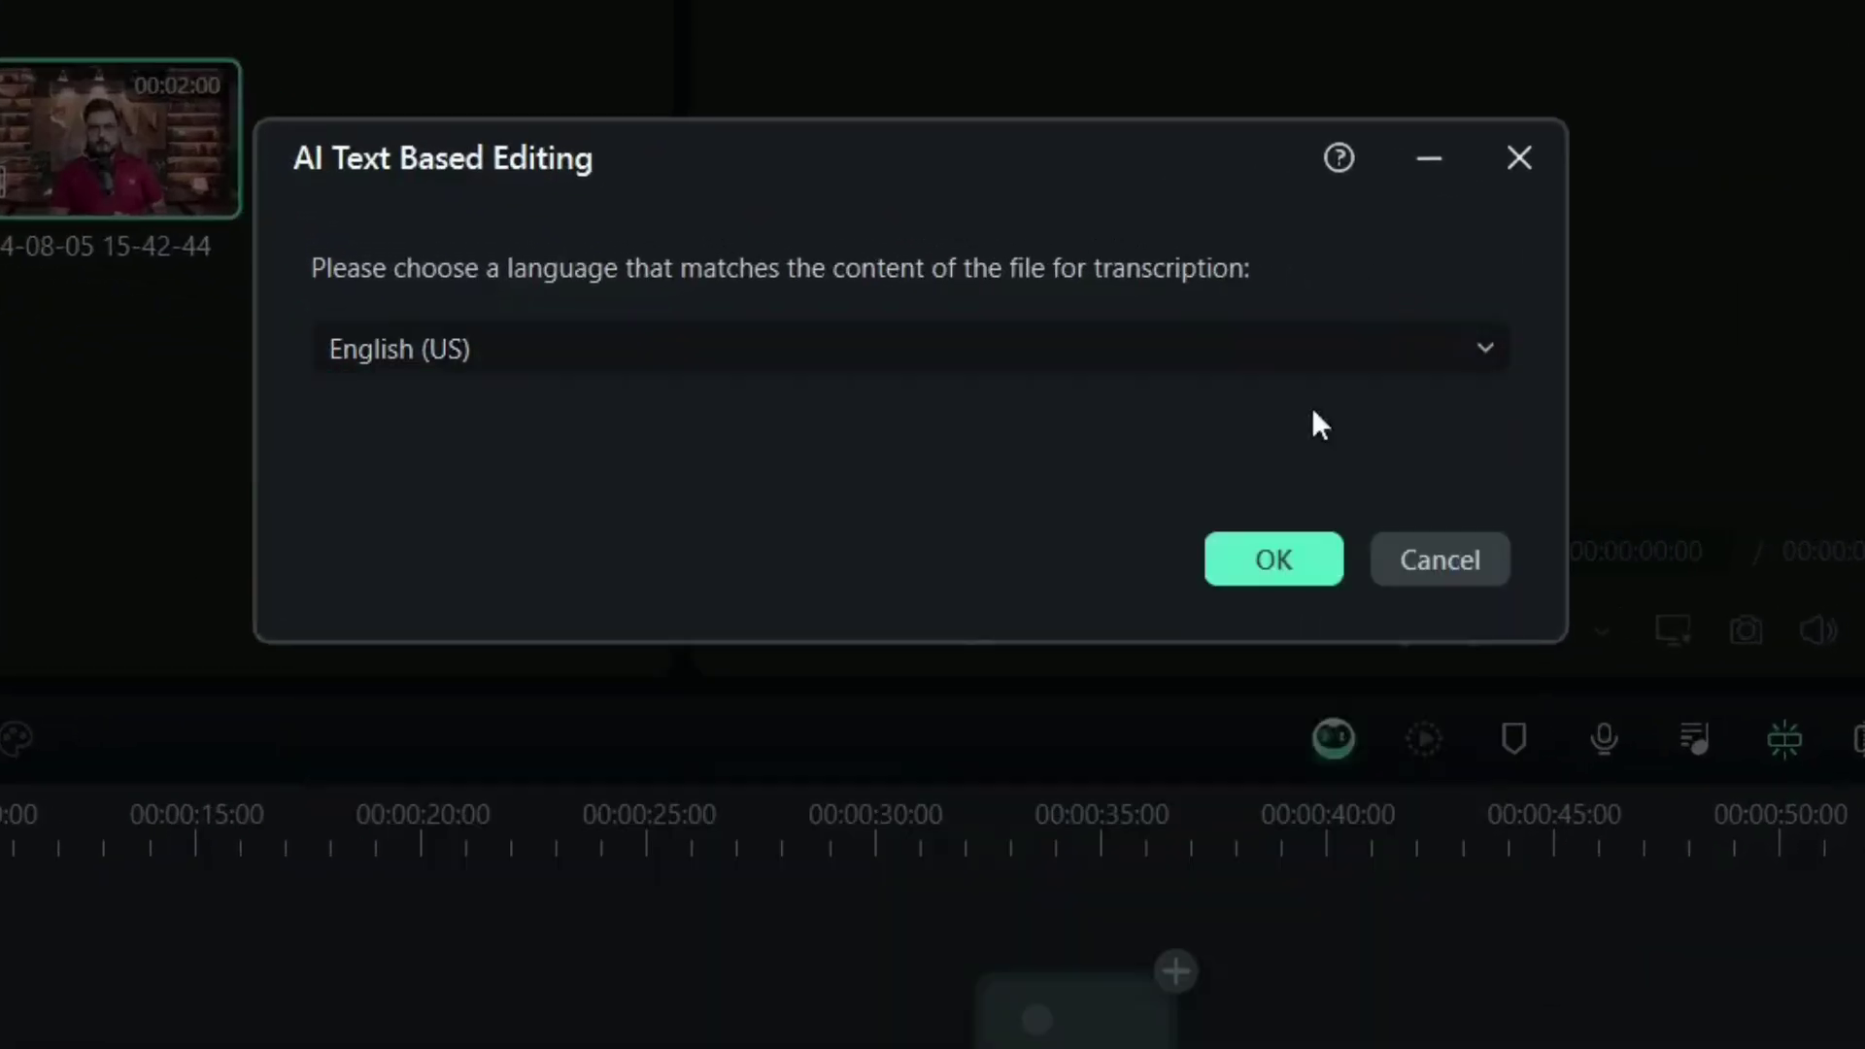
left_click(1274, 556)
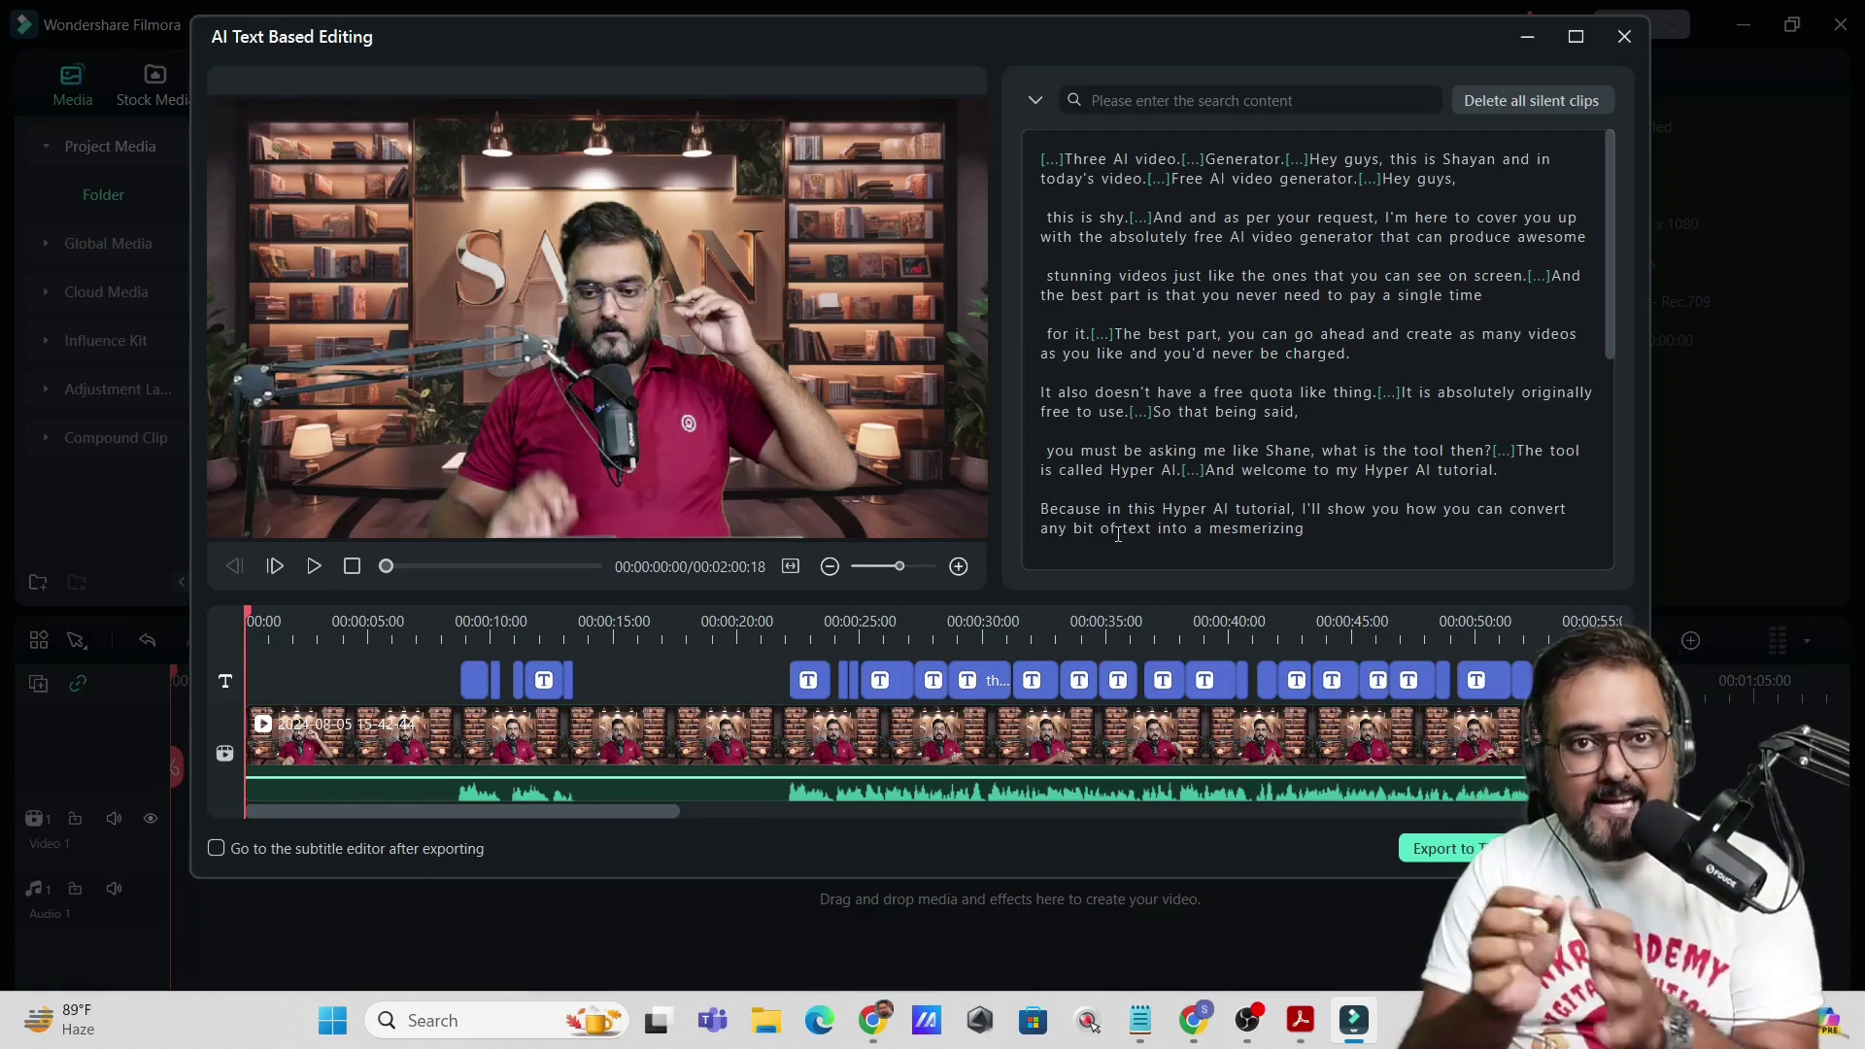
- Delete the silent gap at the start of the transcript, followed by all remaining silent clips
left_click(1042, 158)
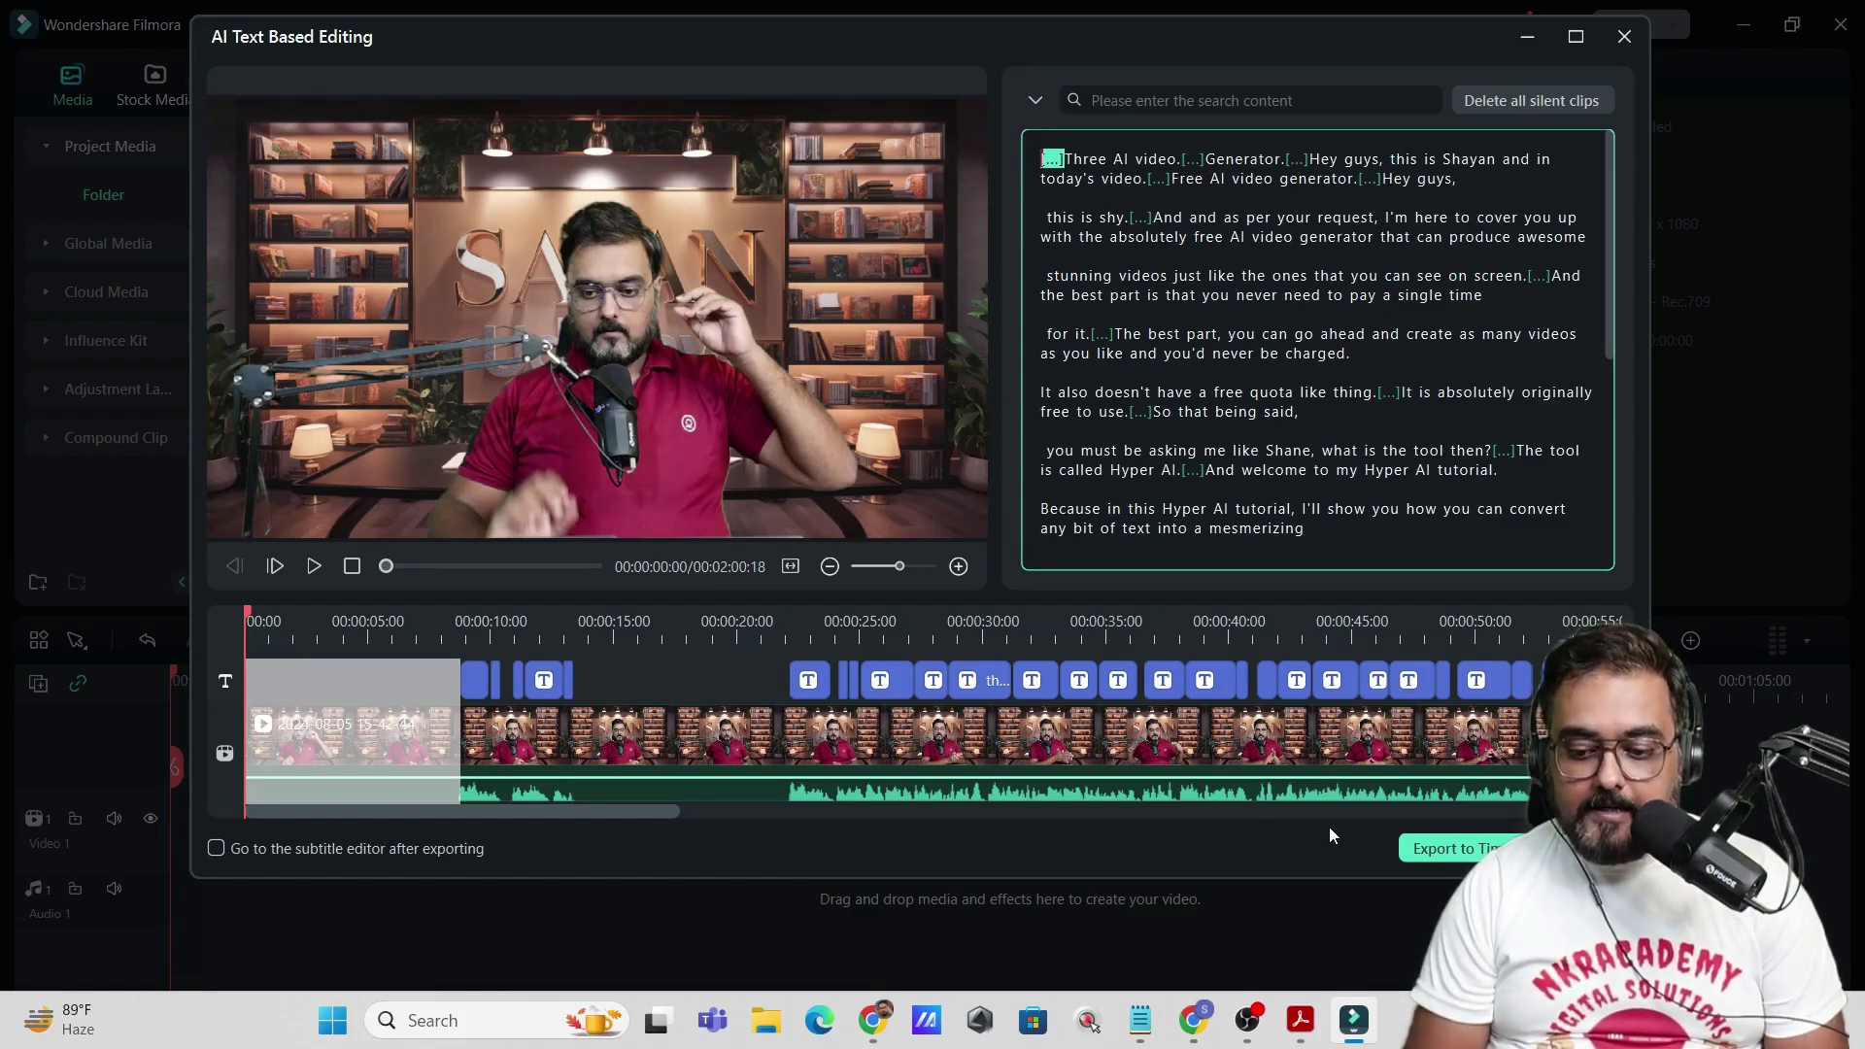
key("Delete")
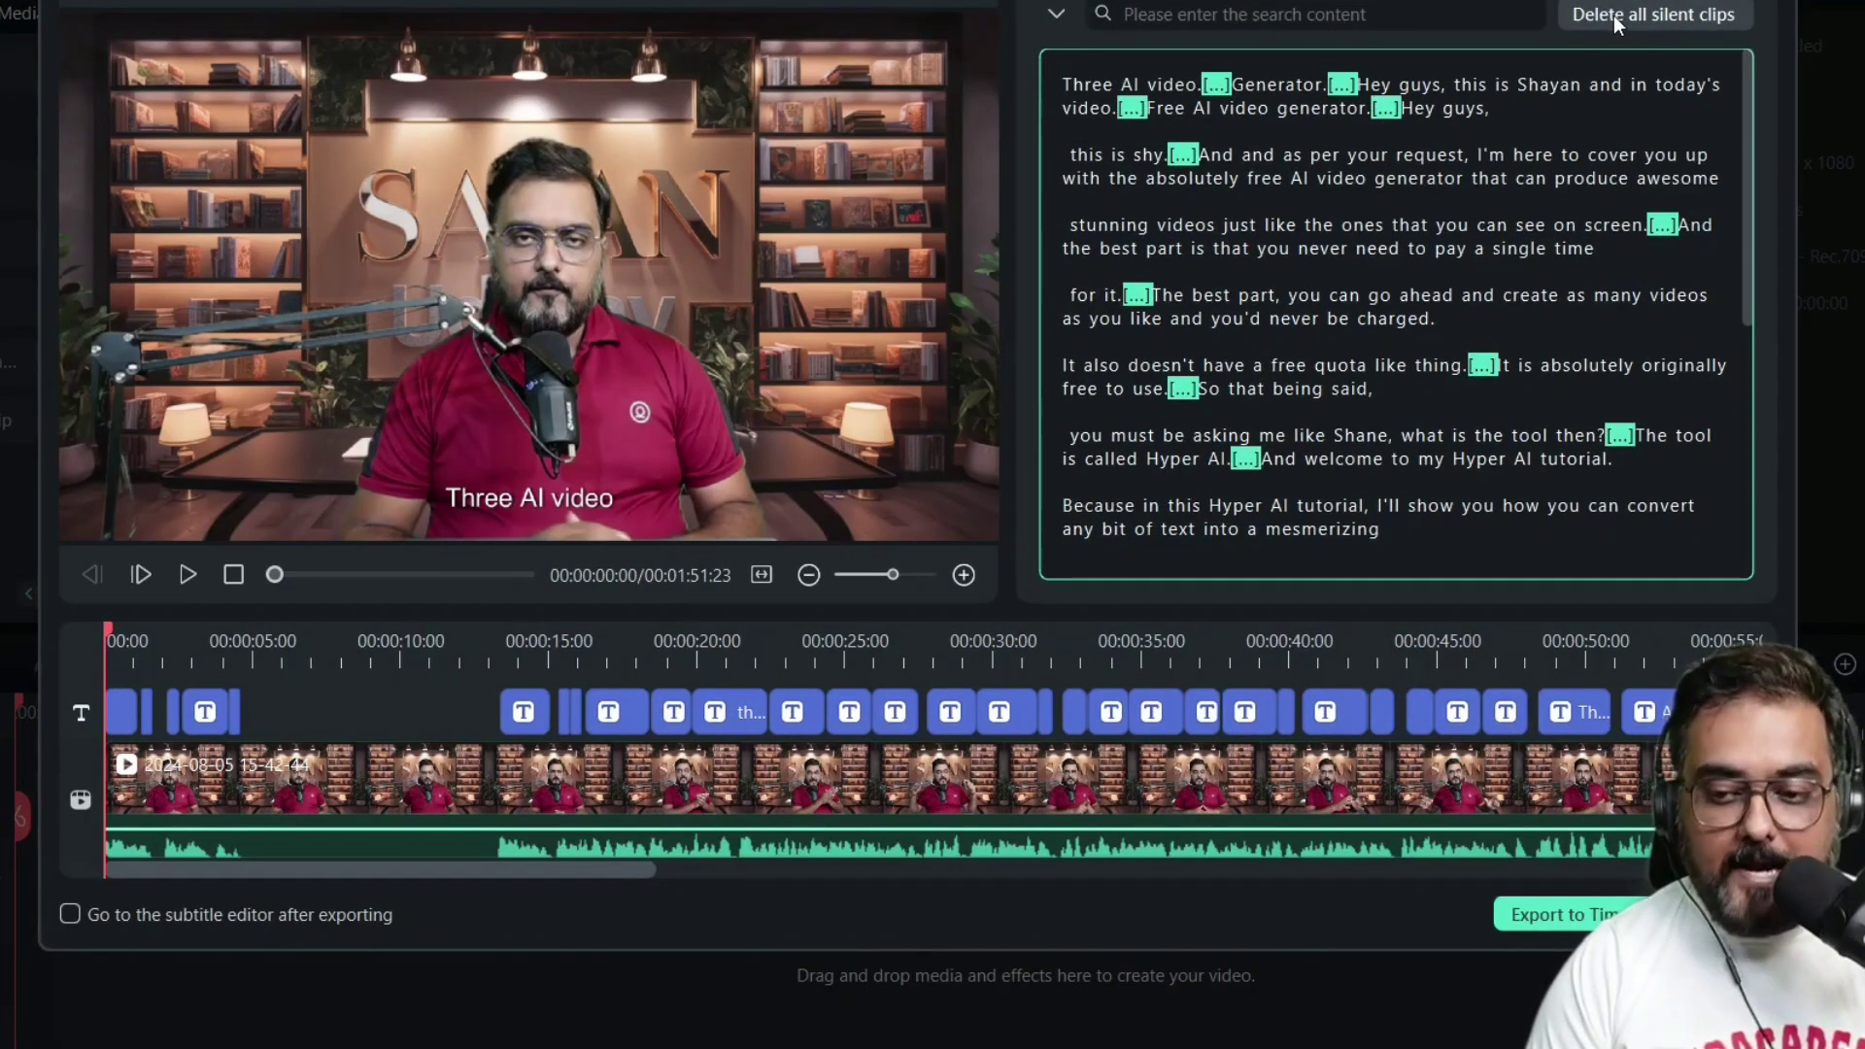
left_click(1613, 14)
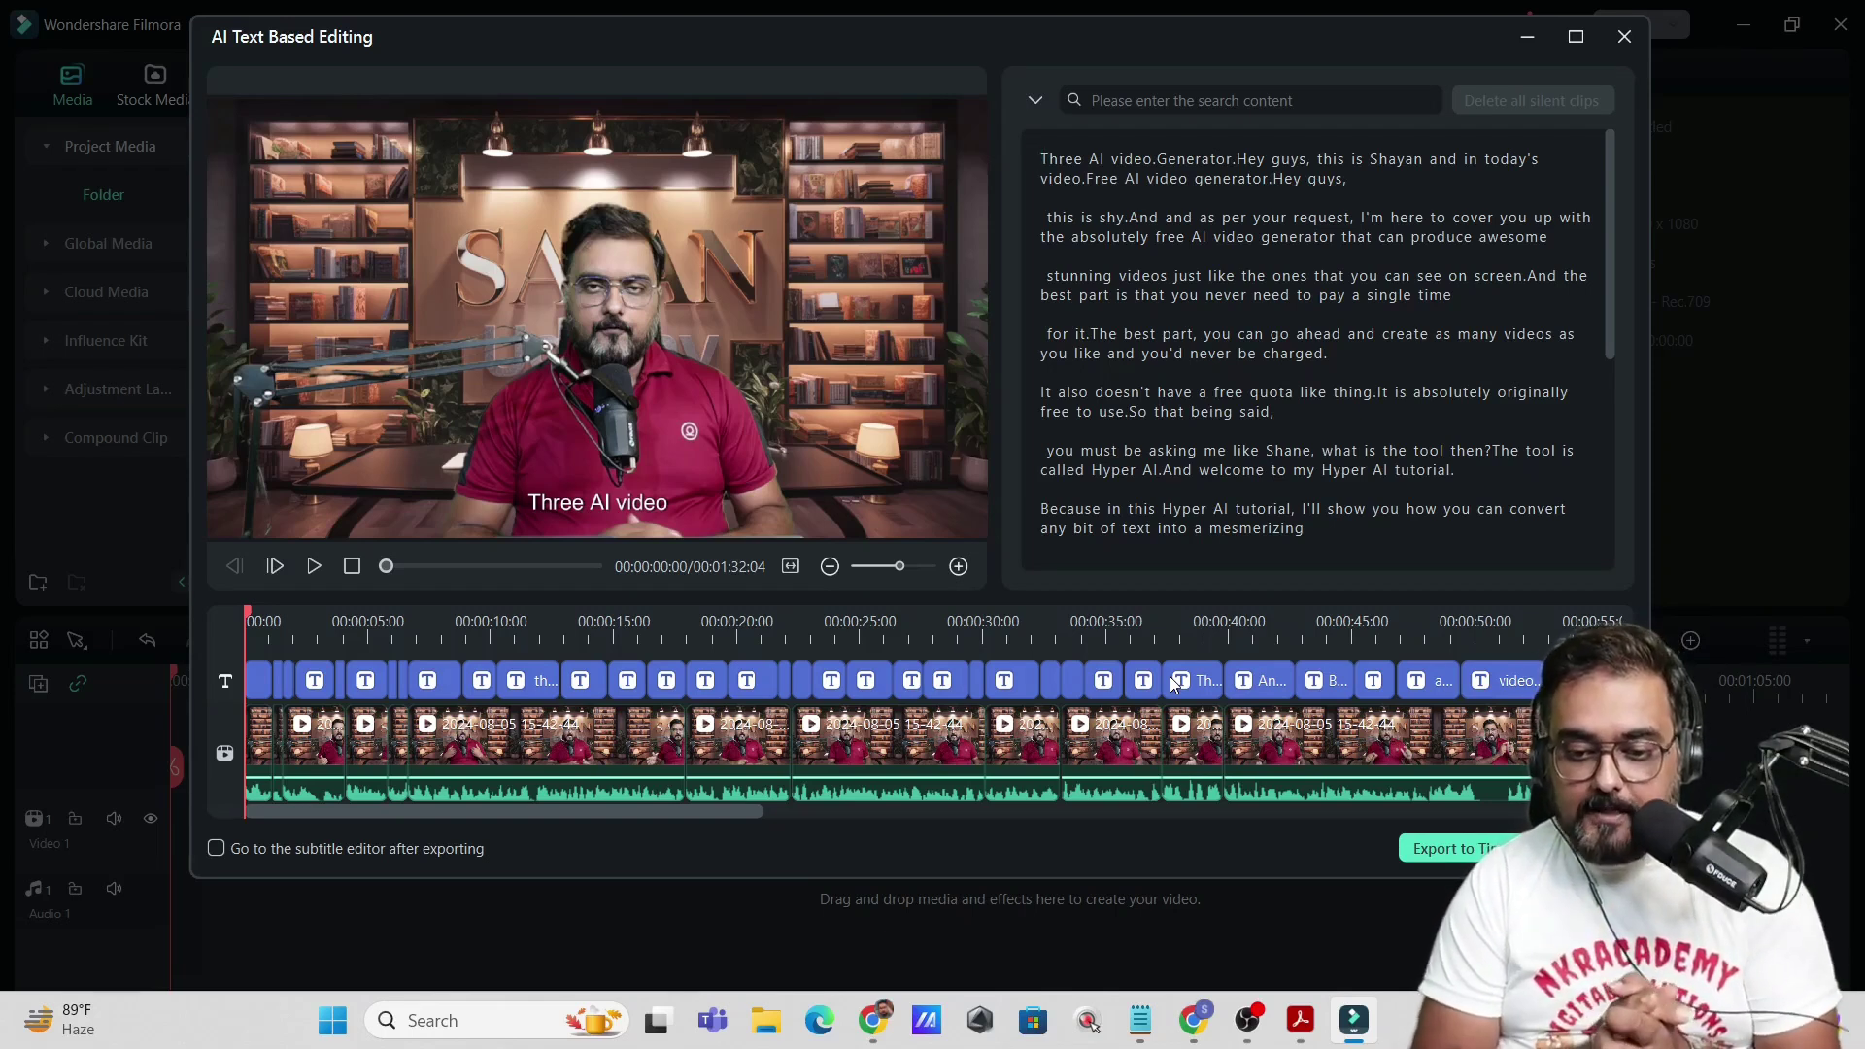
- Delete the transcript text from "Three AI video." through "Free AI video generator." and export the edited clip to the timeline
left_click(1307, 258)
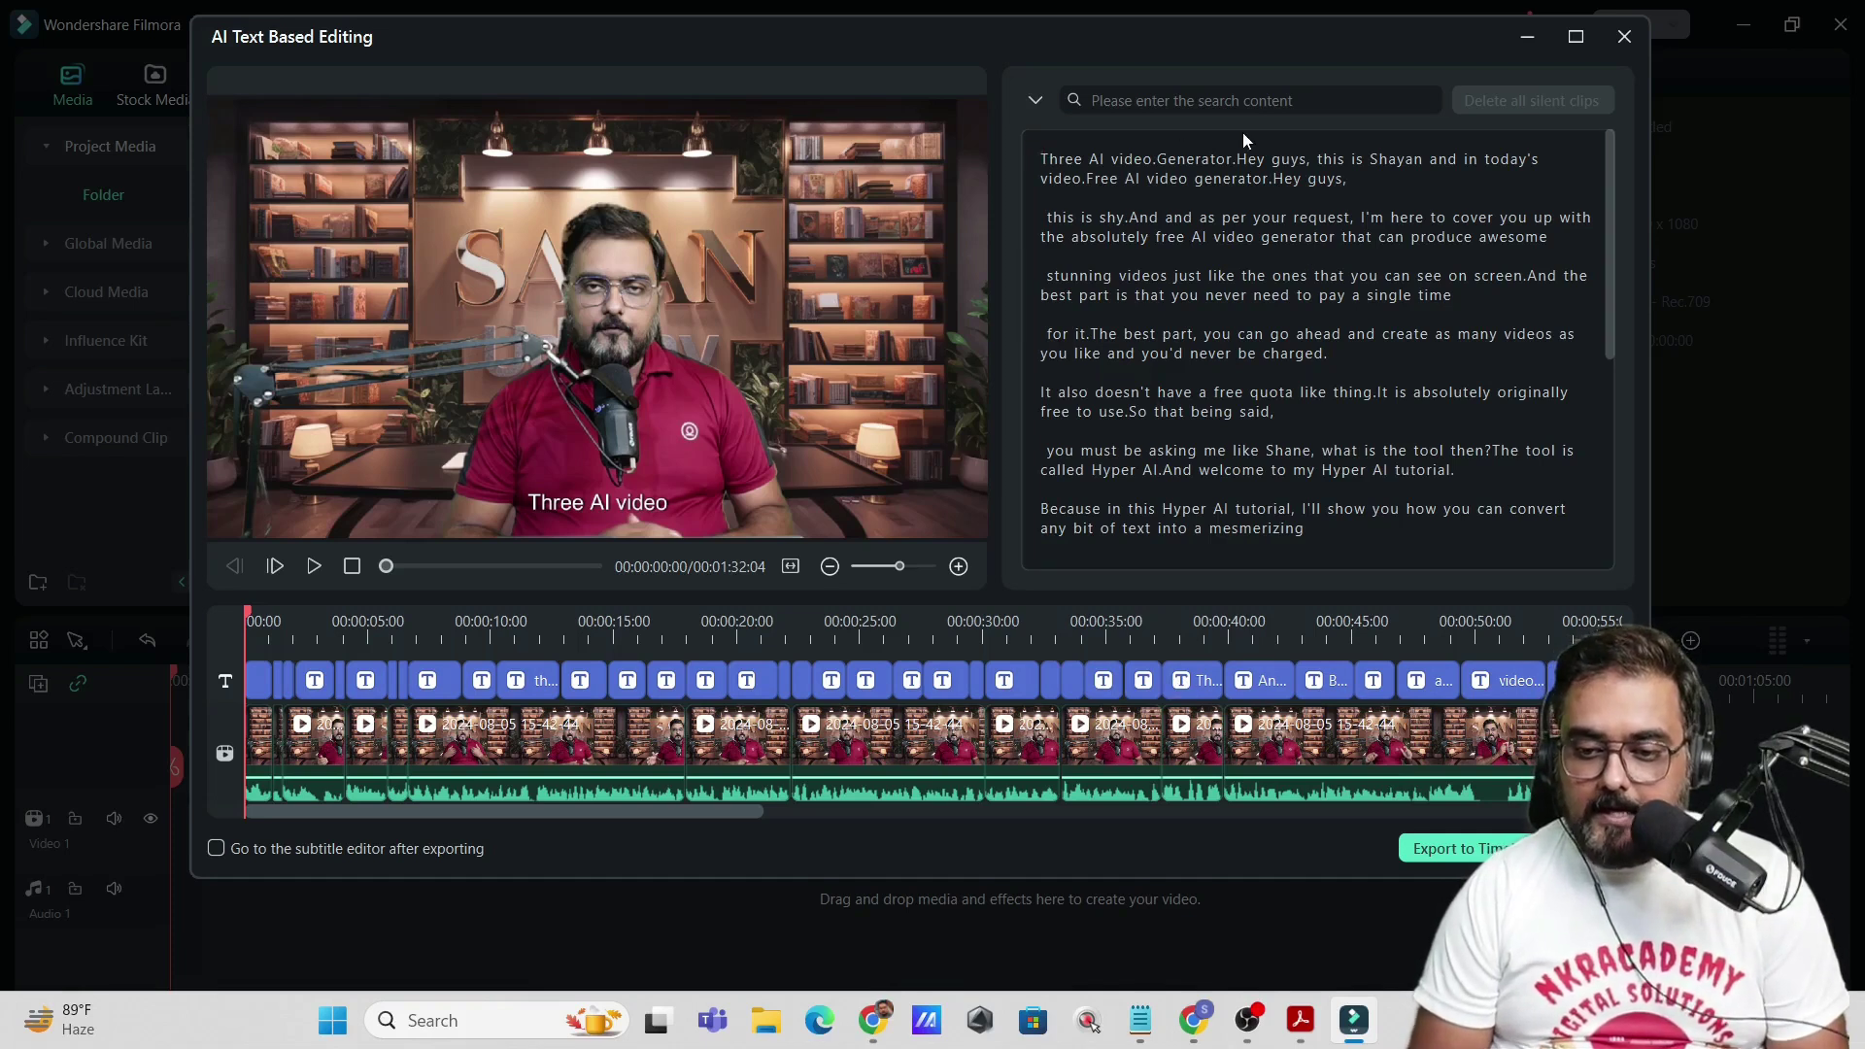
left_click_drag(1048, 215, 1266, 231)
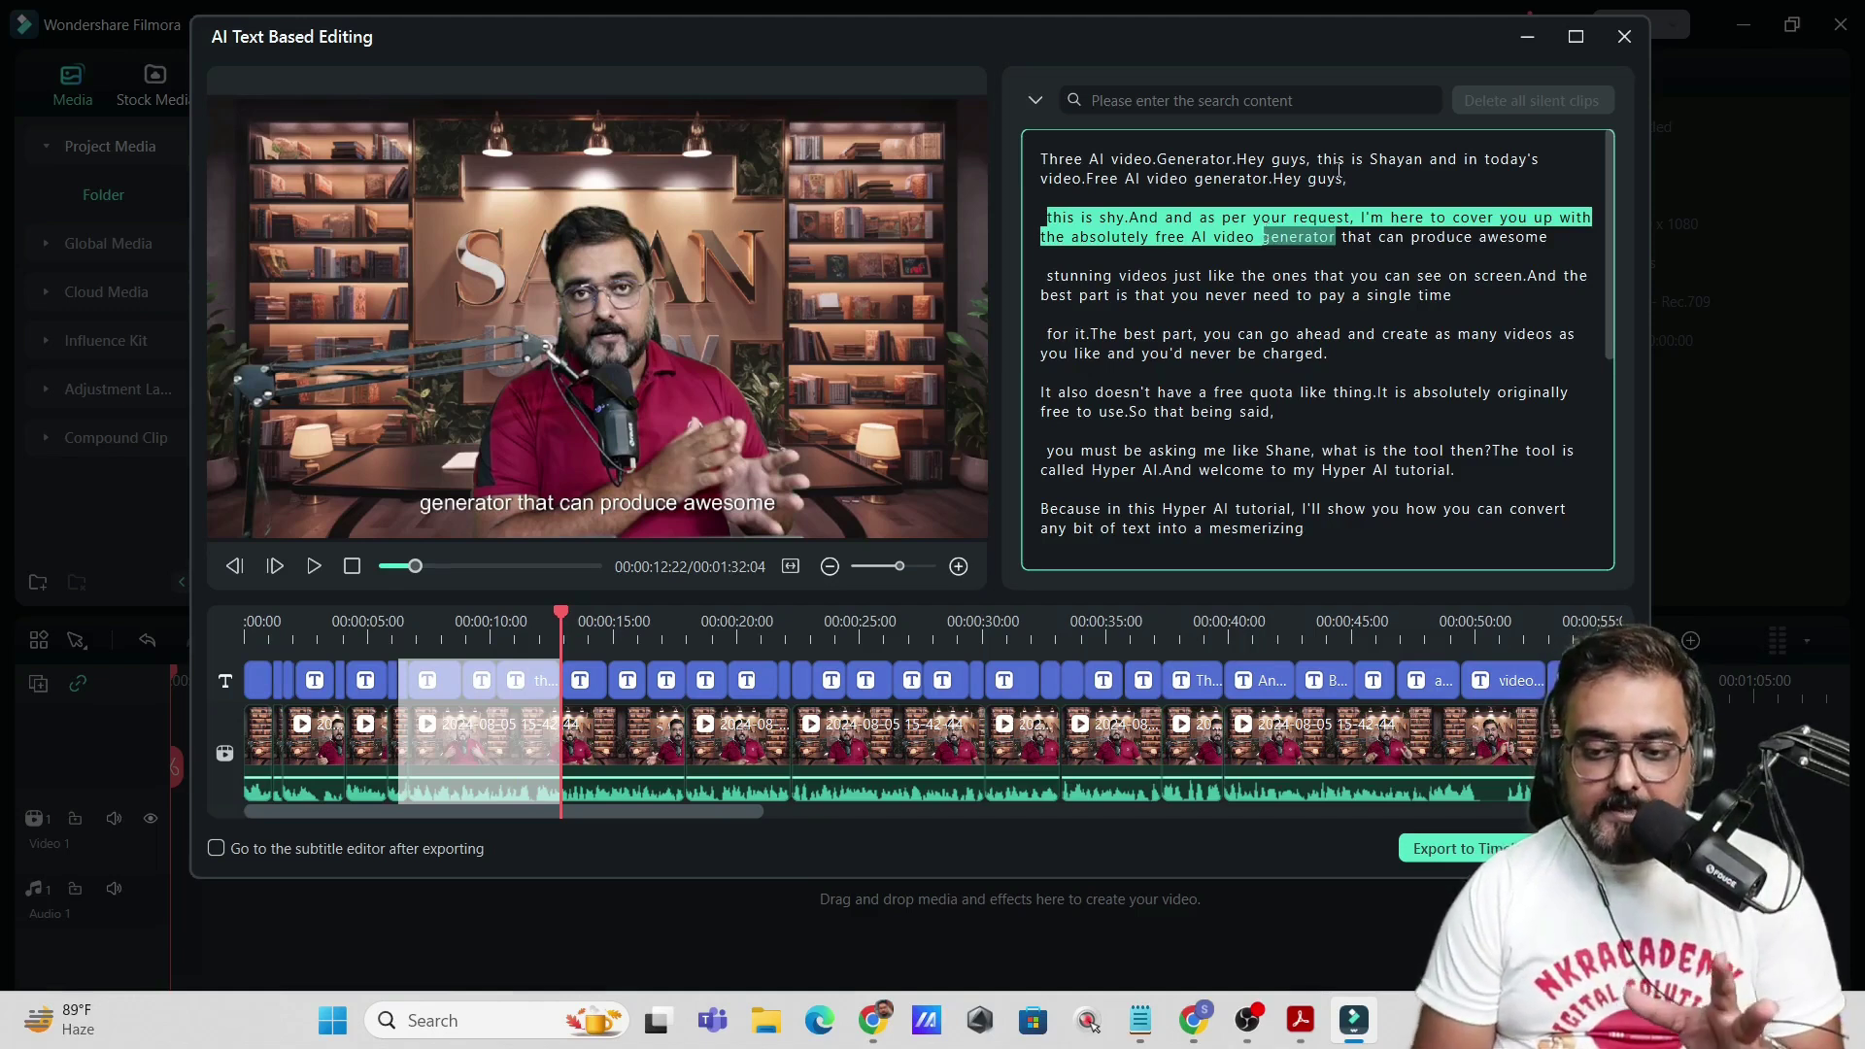
left_click_drag(1274, 180, 1033, 152)
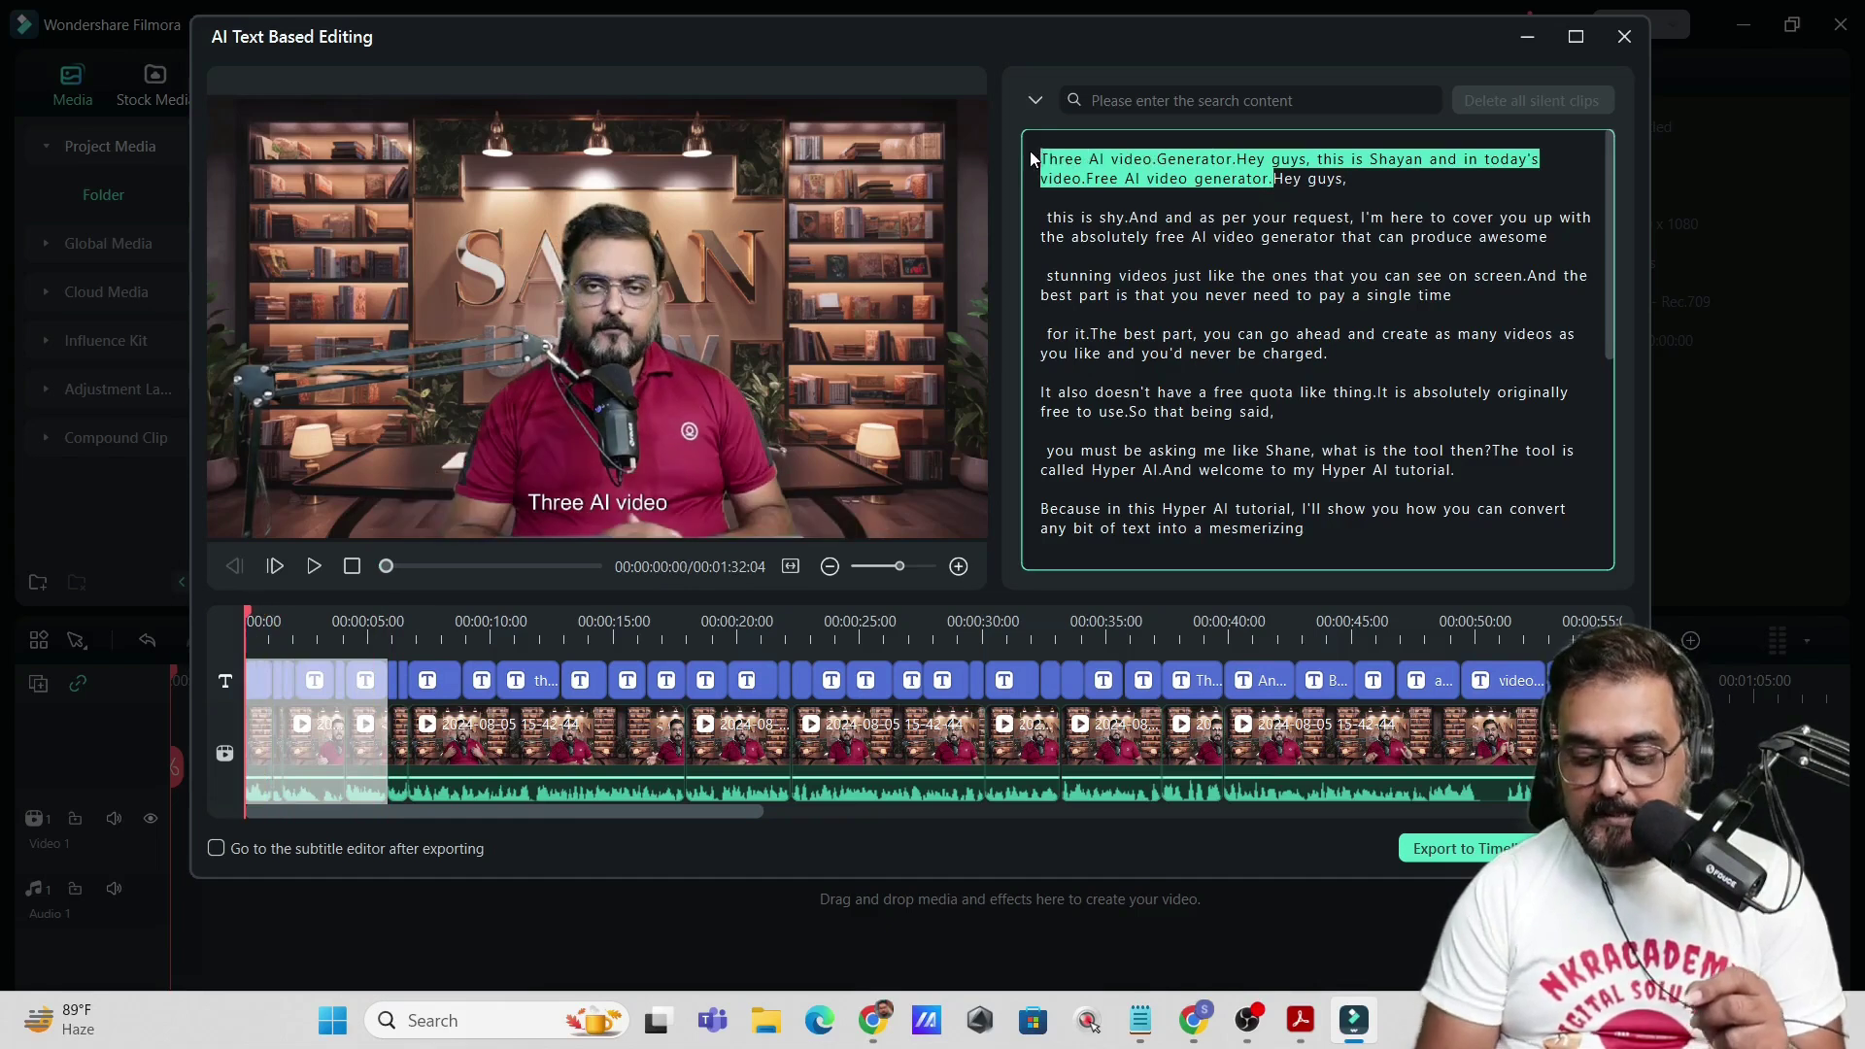
key("Delete")
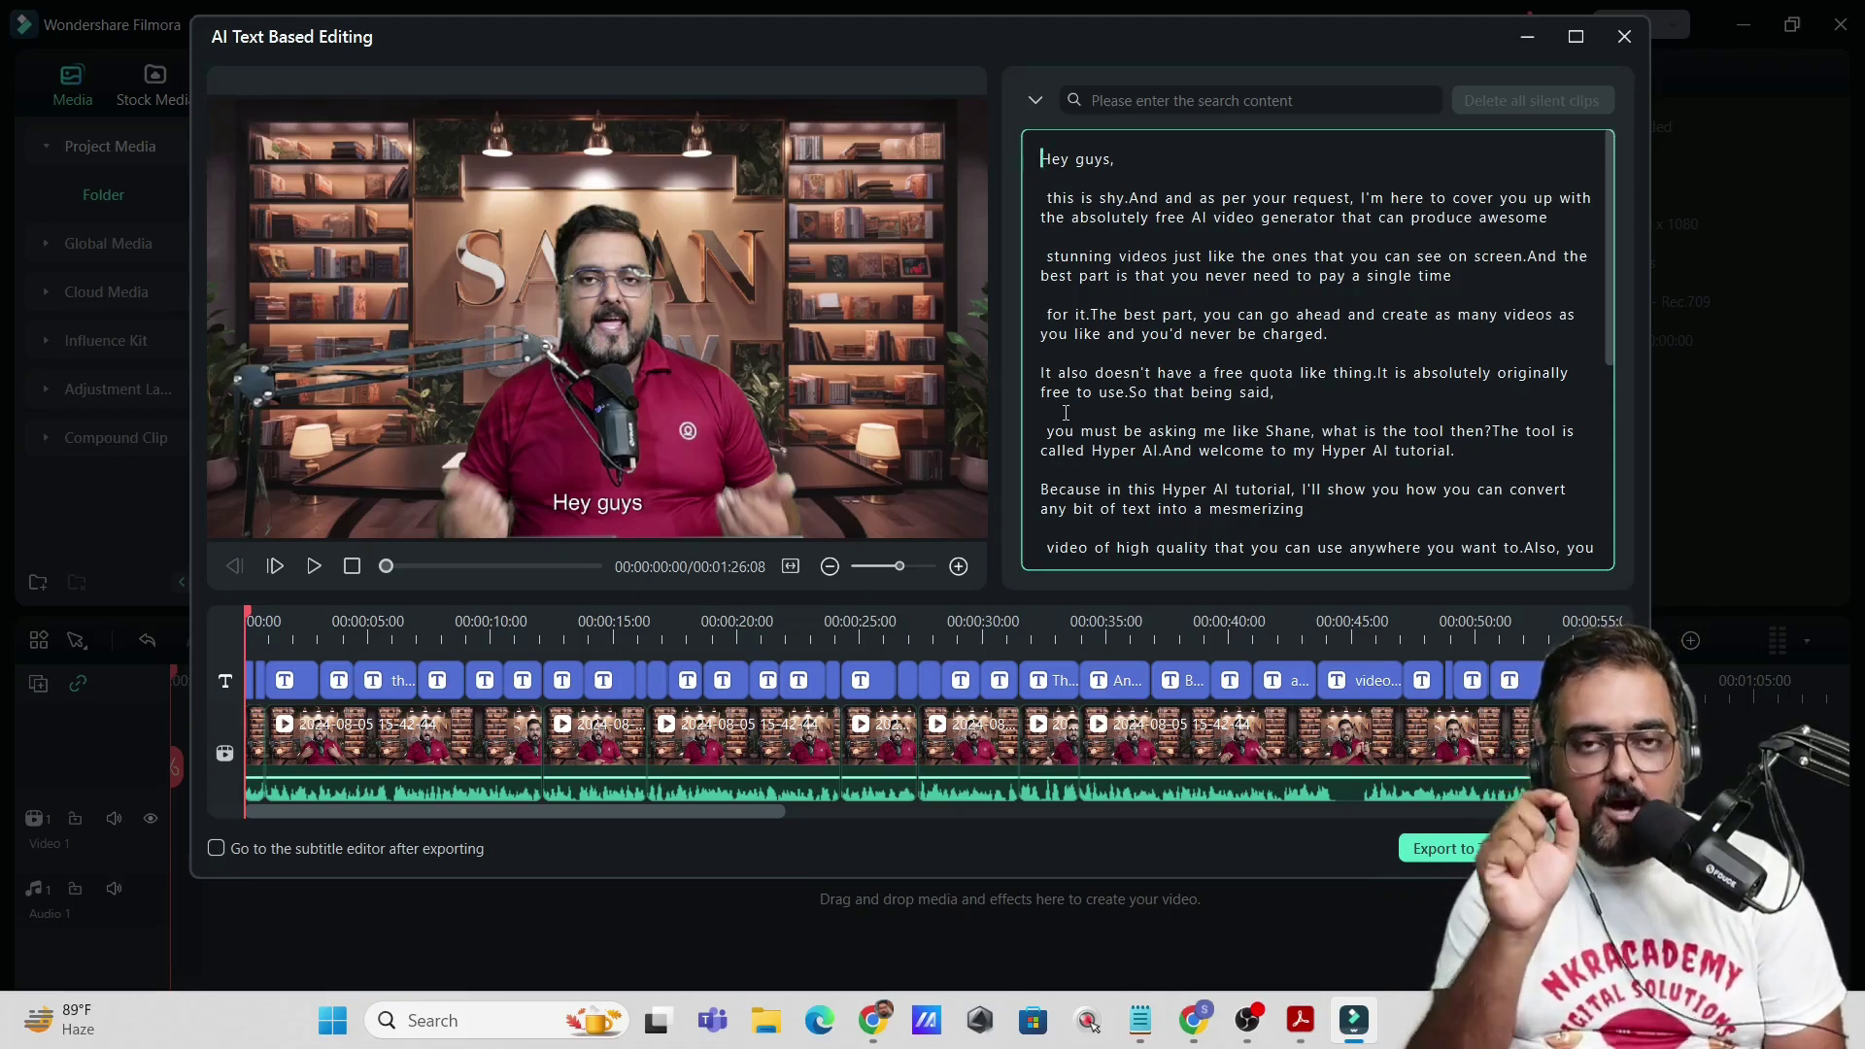
left_click(1465, 849)
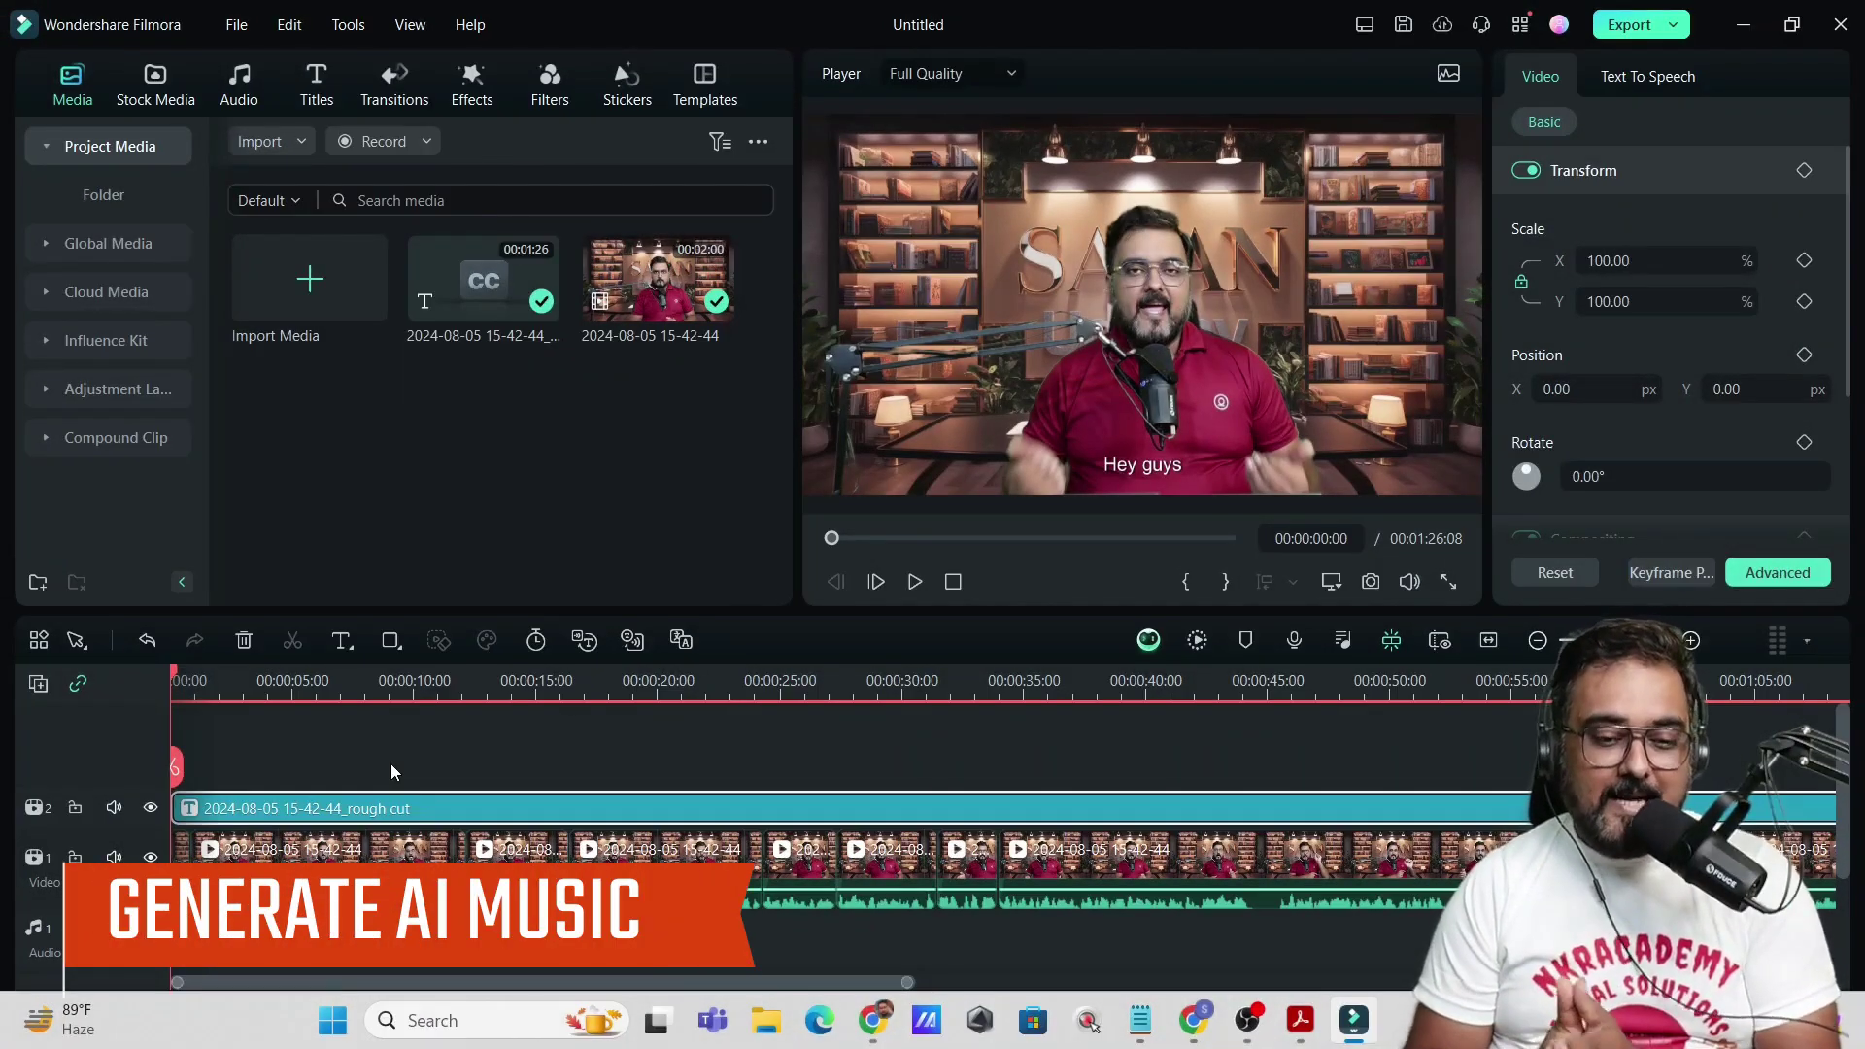
- Generate AI music with the Happy mood, Motivational & Inspiring theme and Beats genre
left_click(238, 92)
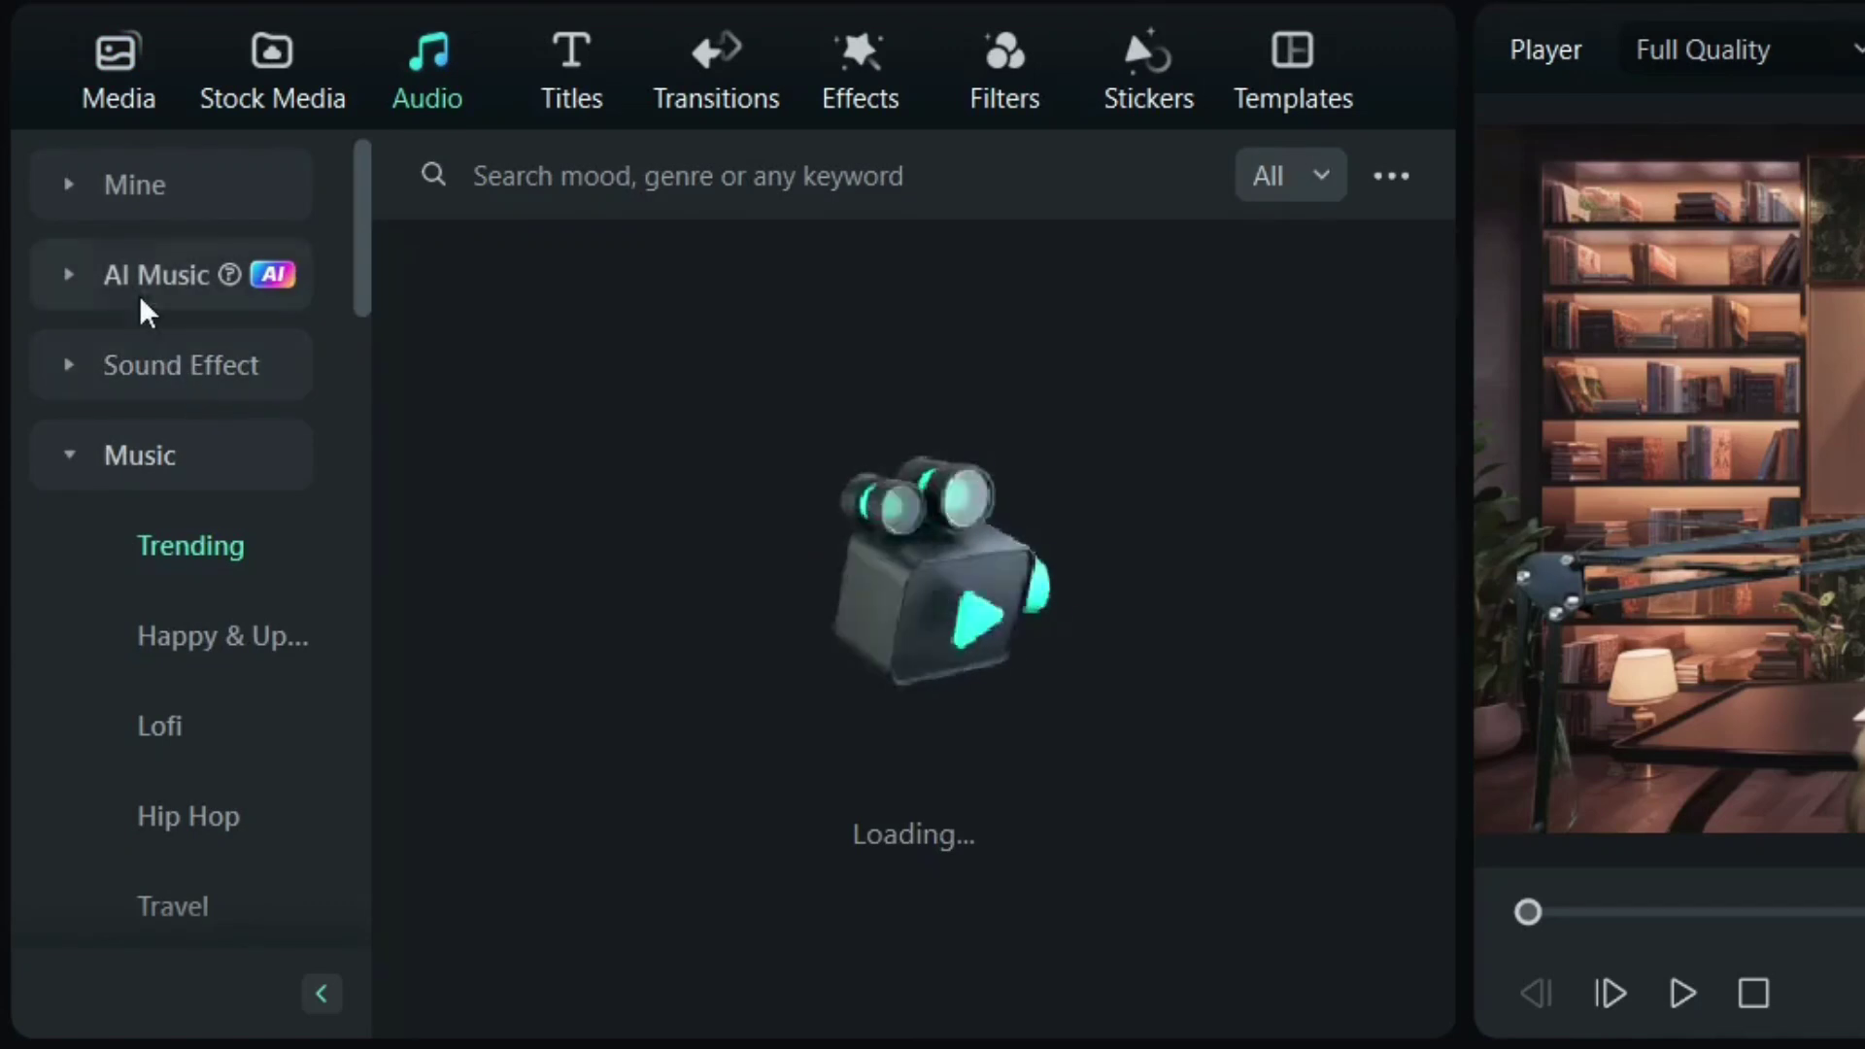
left_click(127, 283)
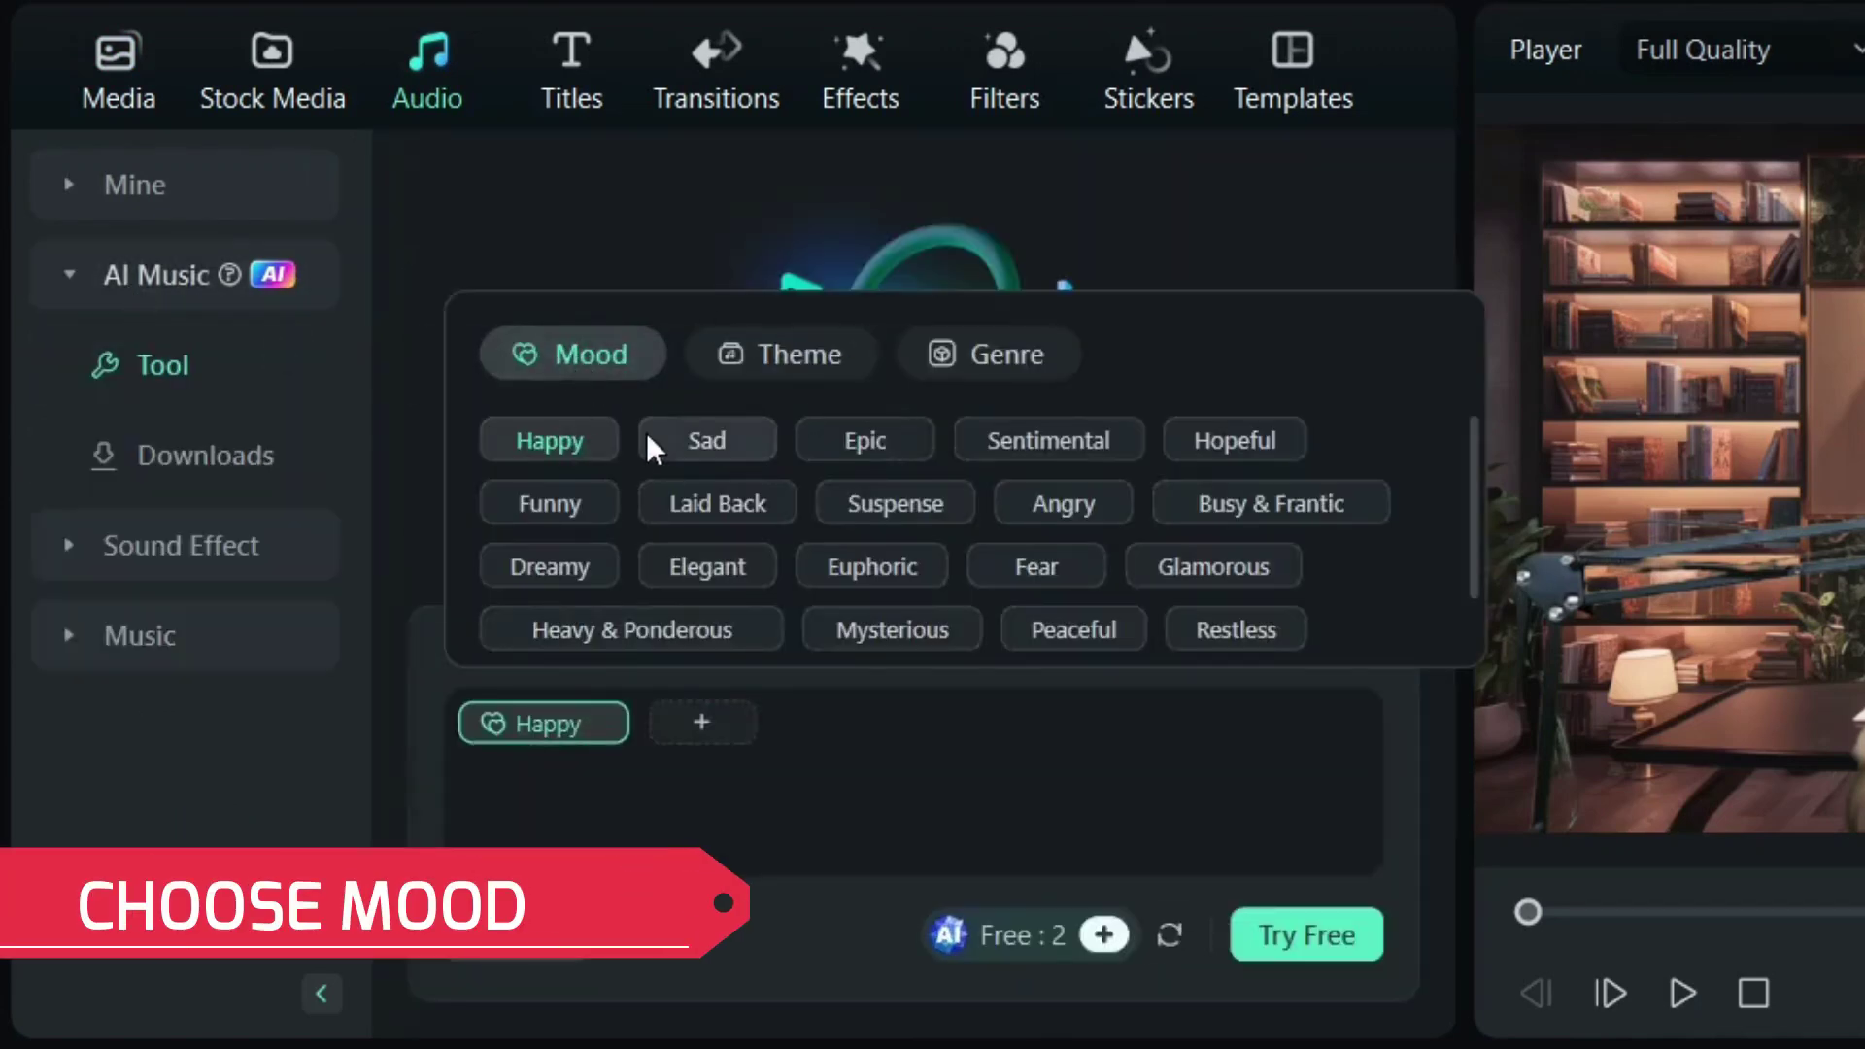
left_click(751, 350)
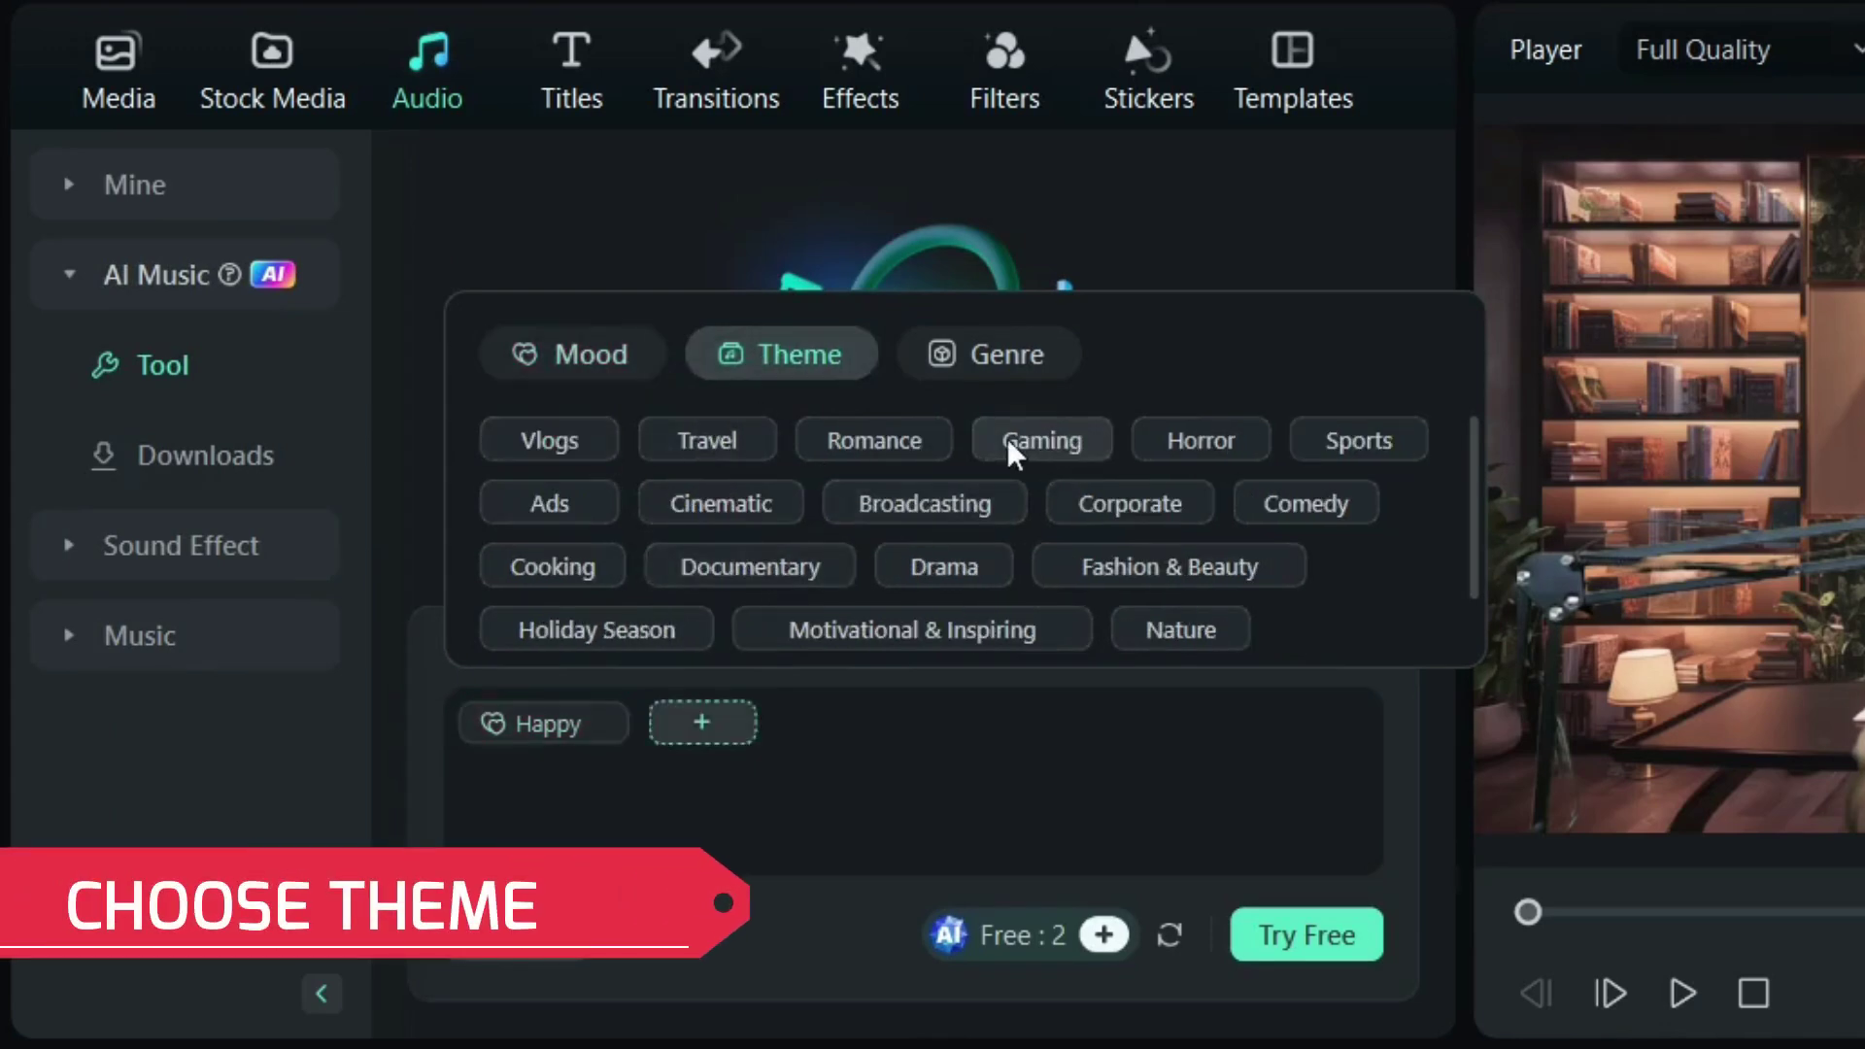
left_click(895, 639)
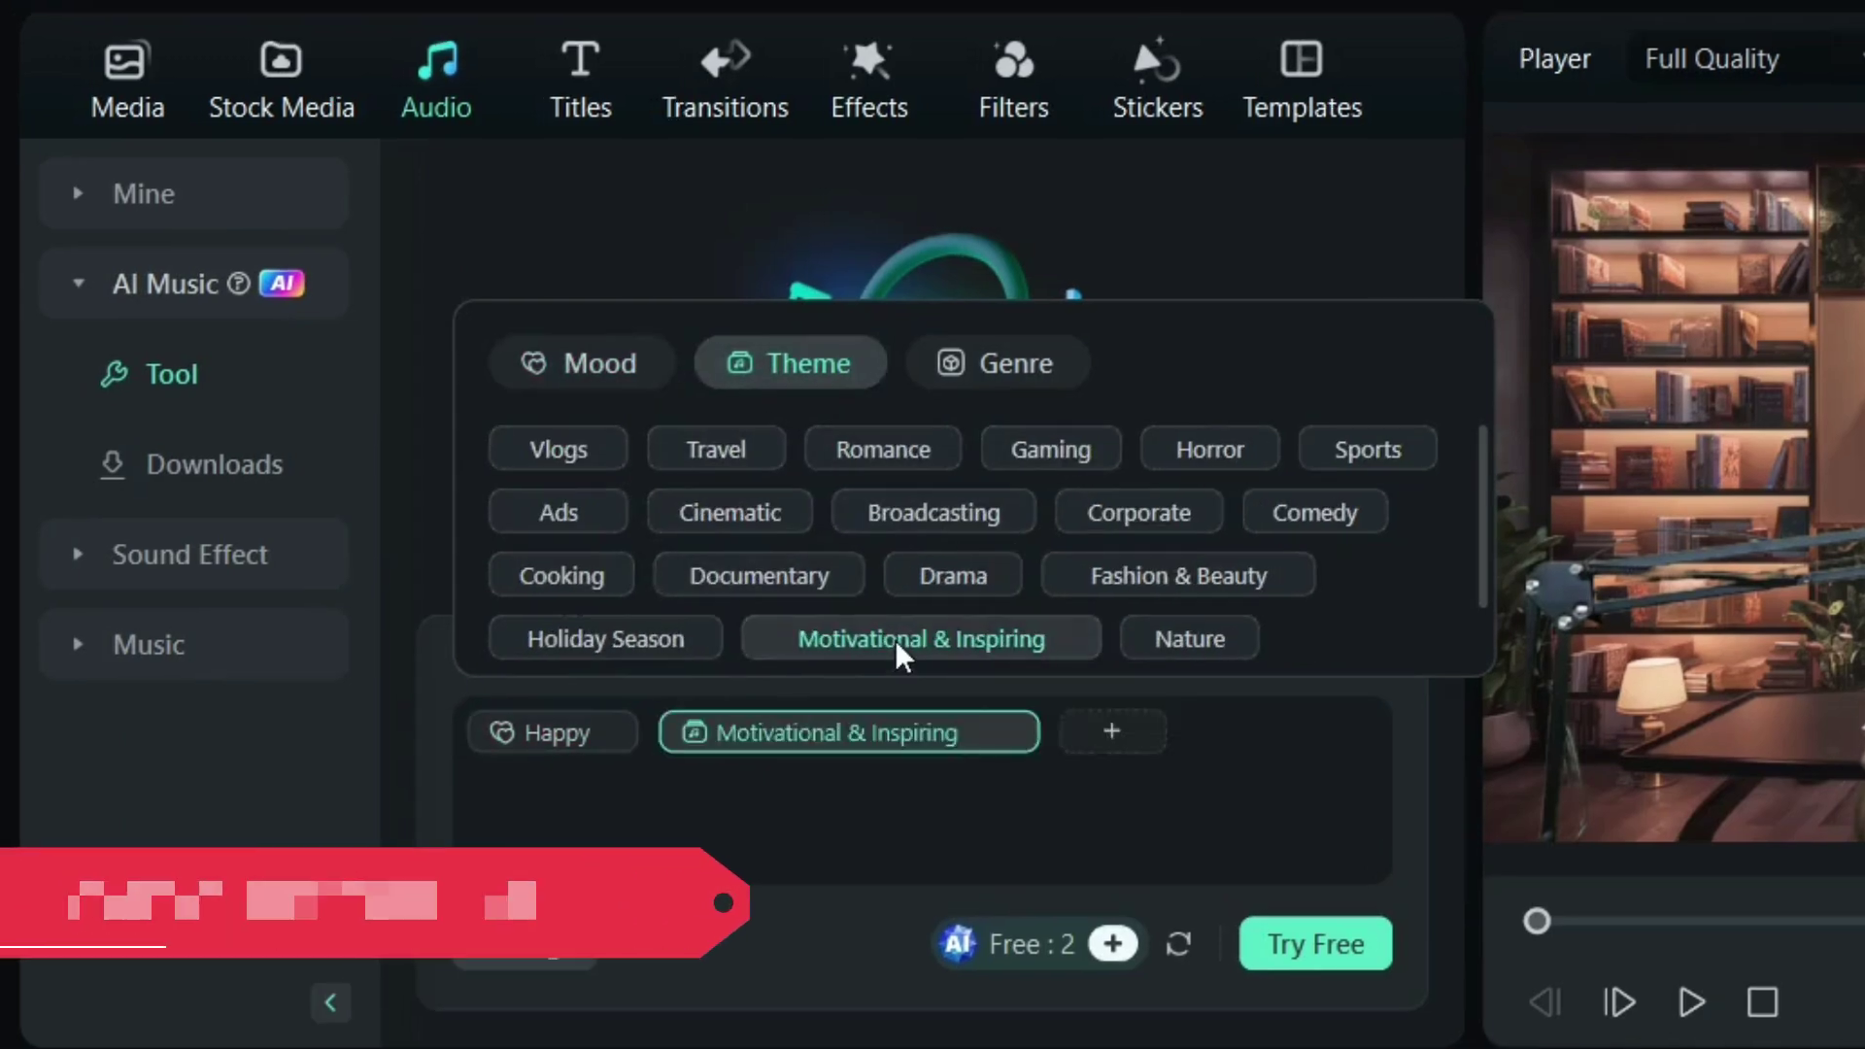
left_click(1018, 355)
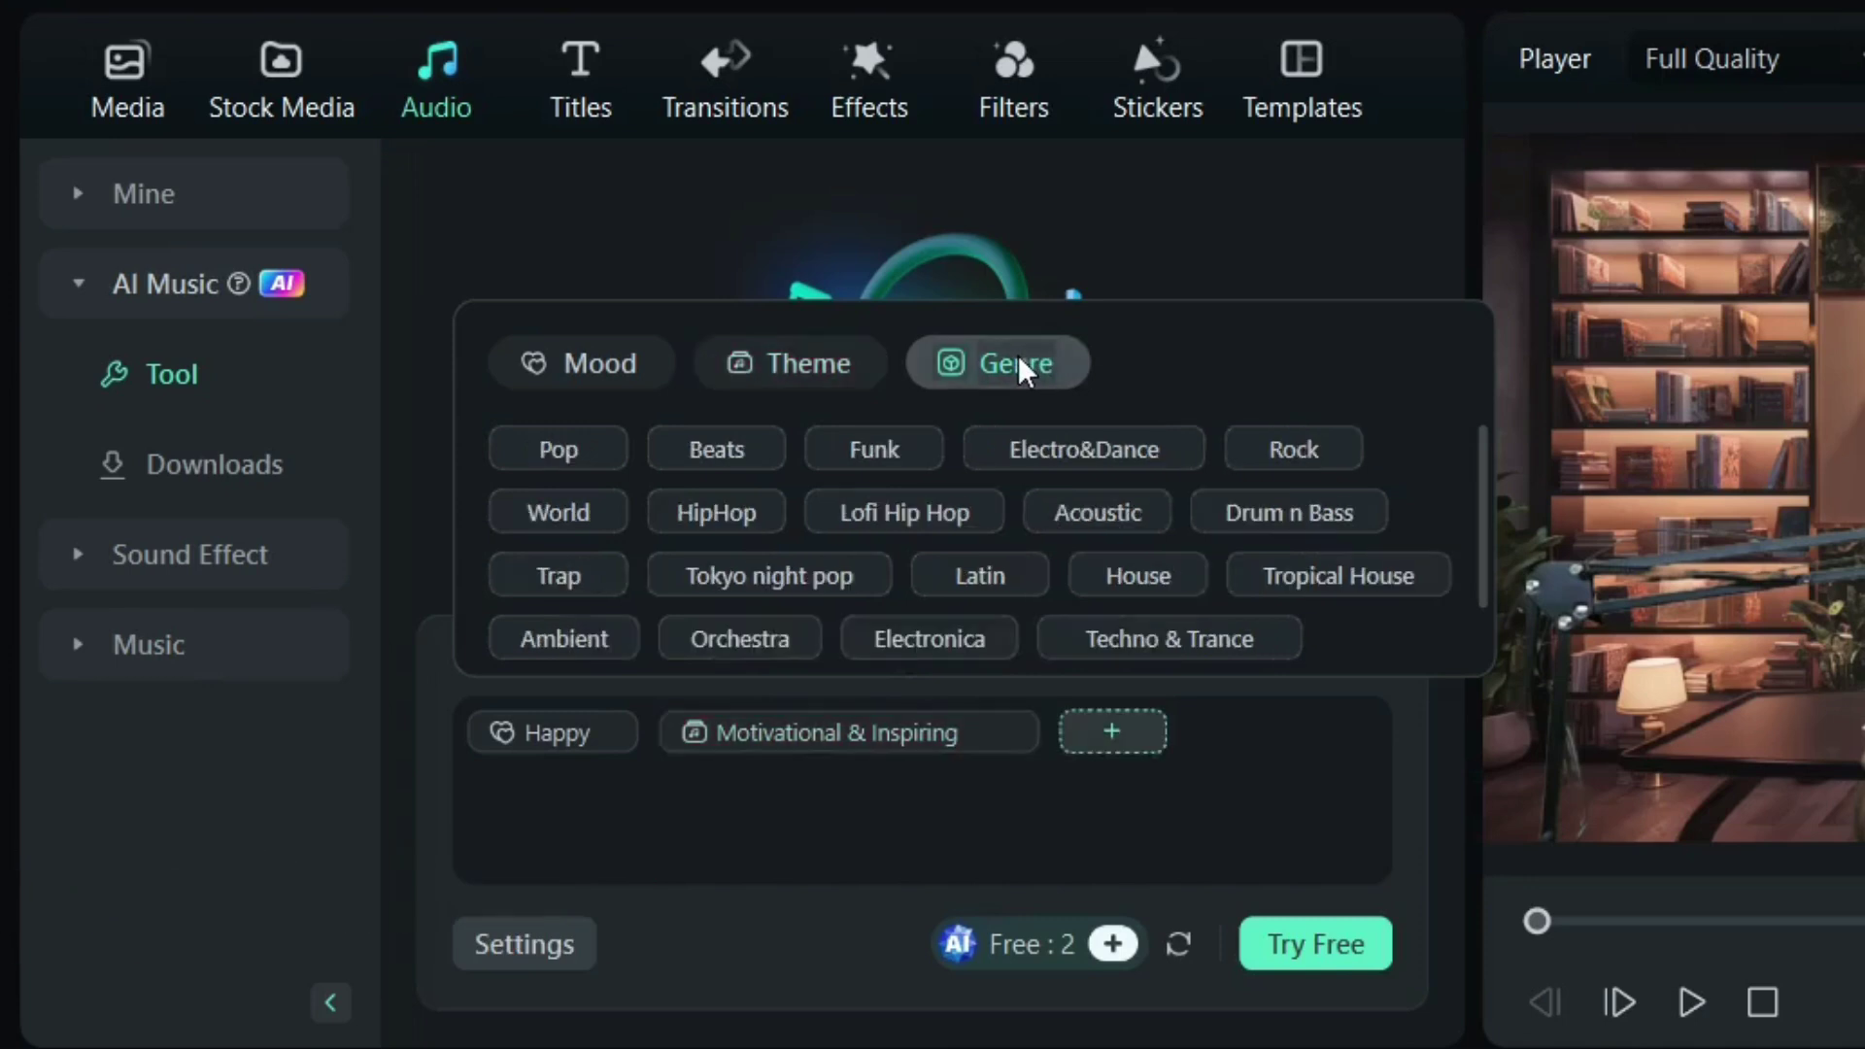
left_click(586, 455)
left_click(737, 447)
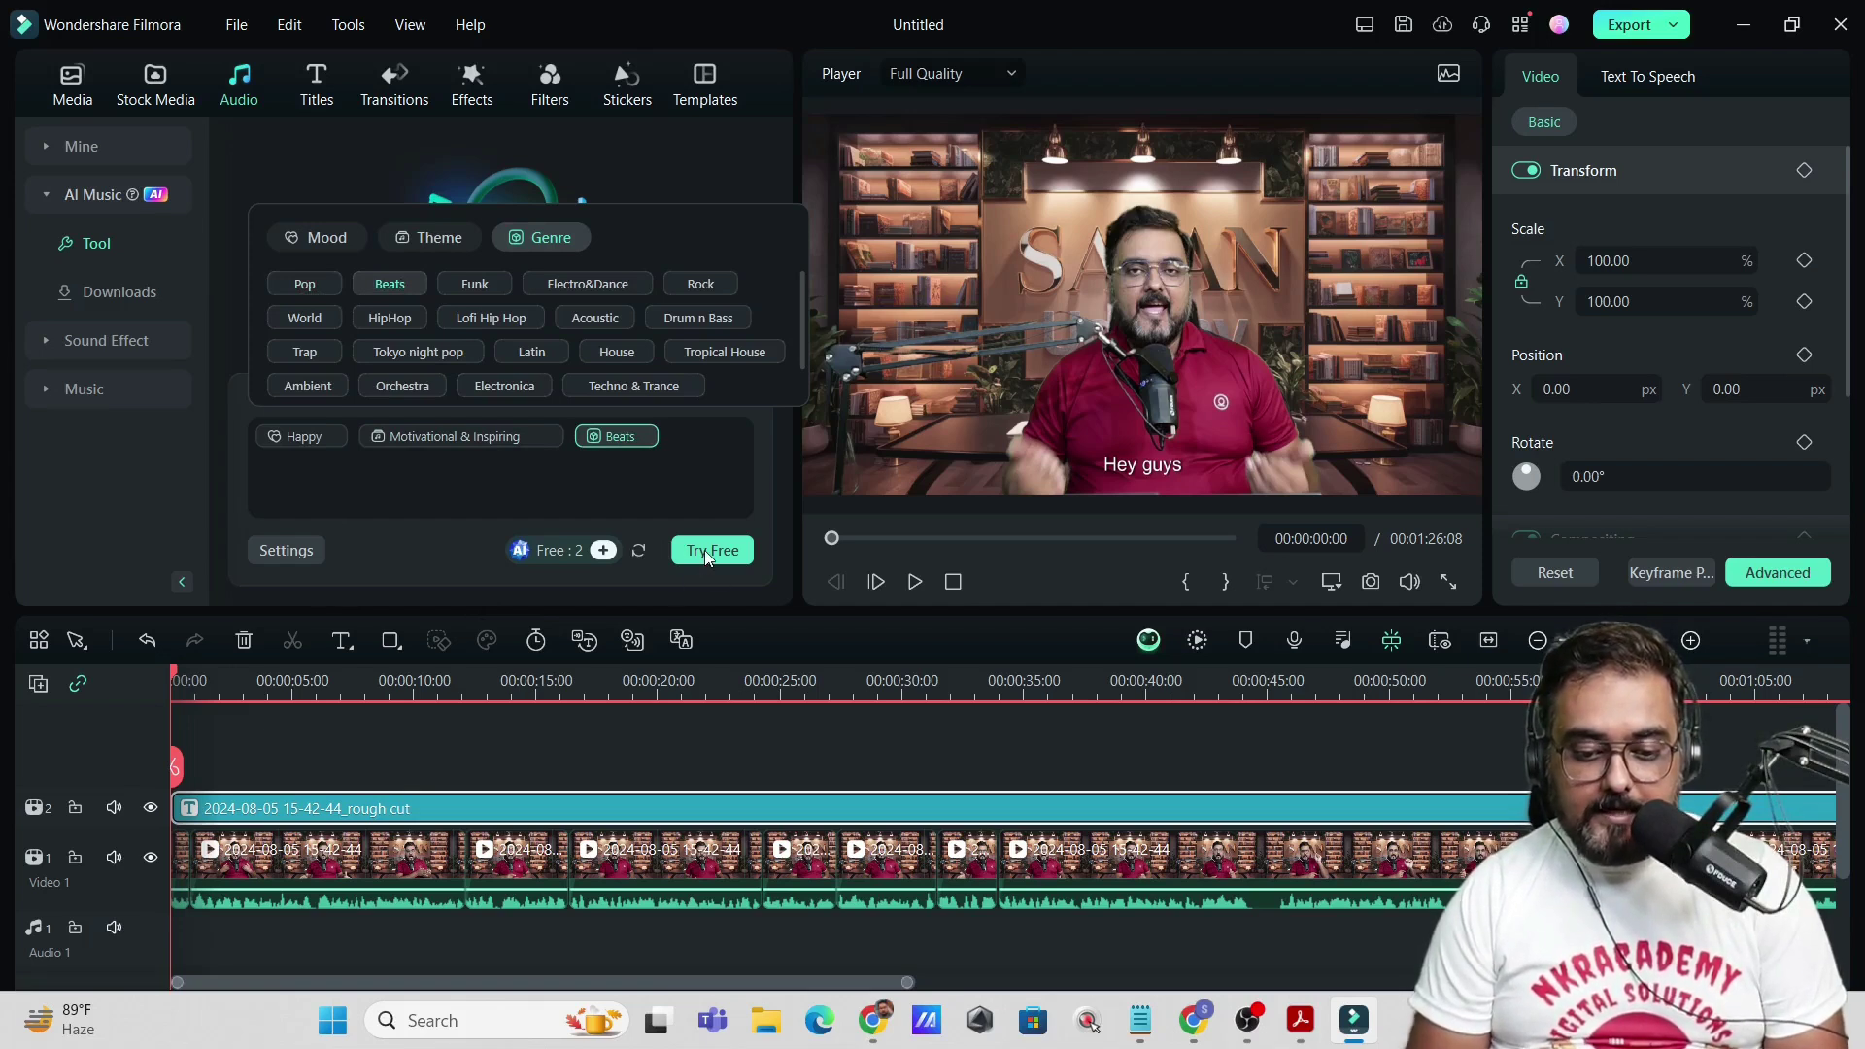
left_click(703, 550)
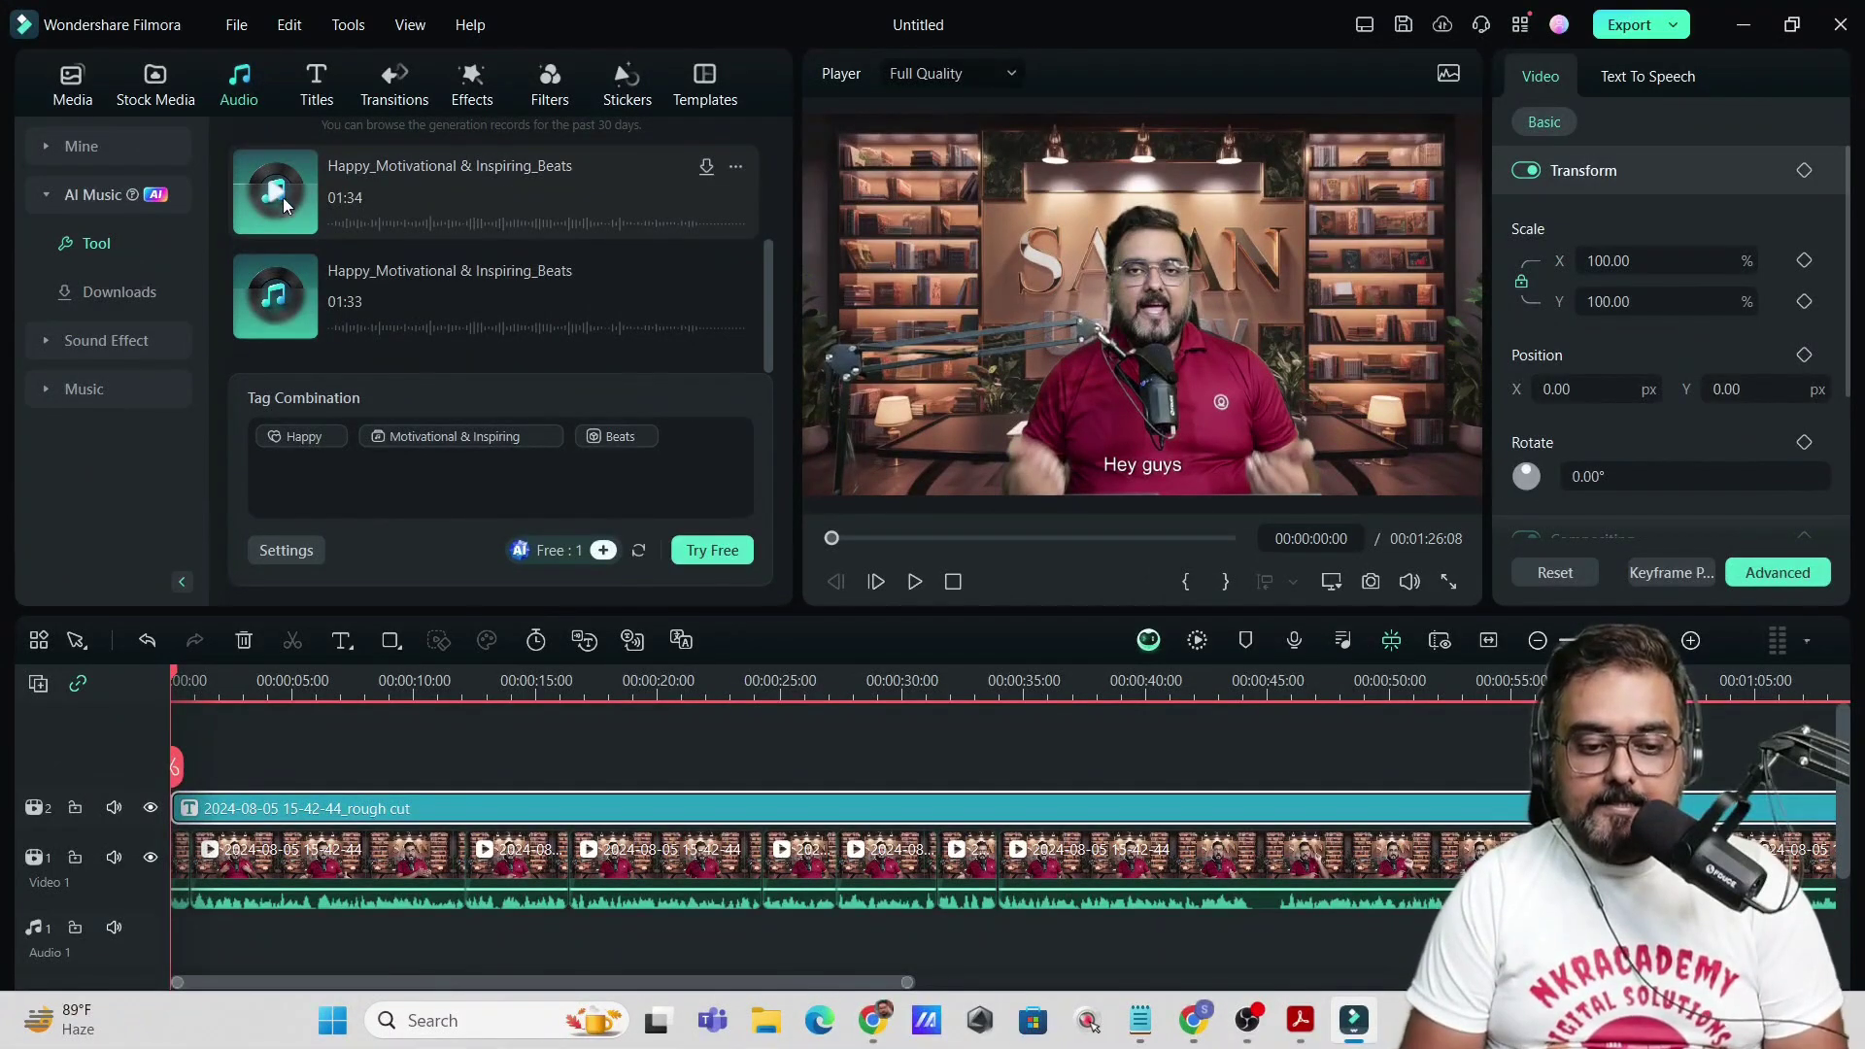
- Listen to the 01:34 and 01:33 generated Happy_Motivational & Inspiring_Beats tracks
left_click(279, 193)
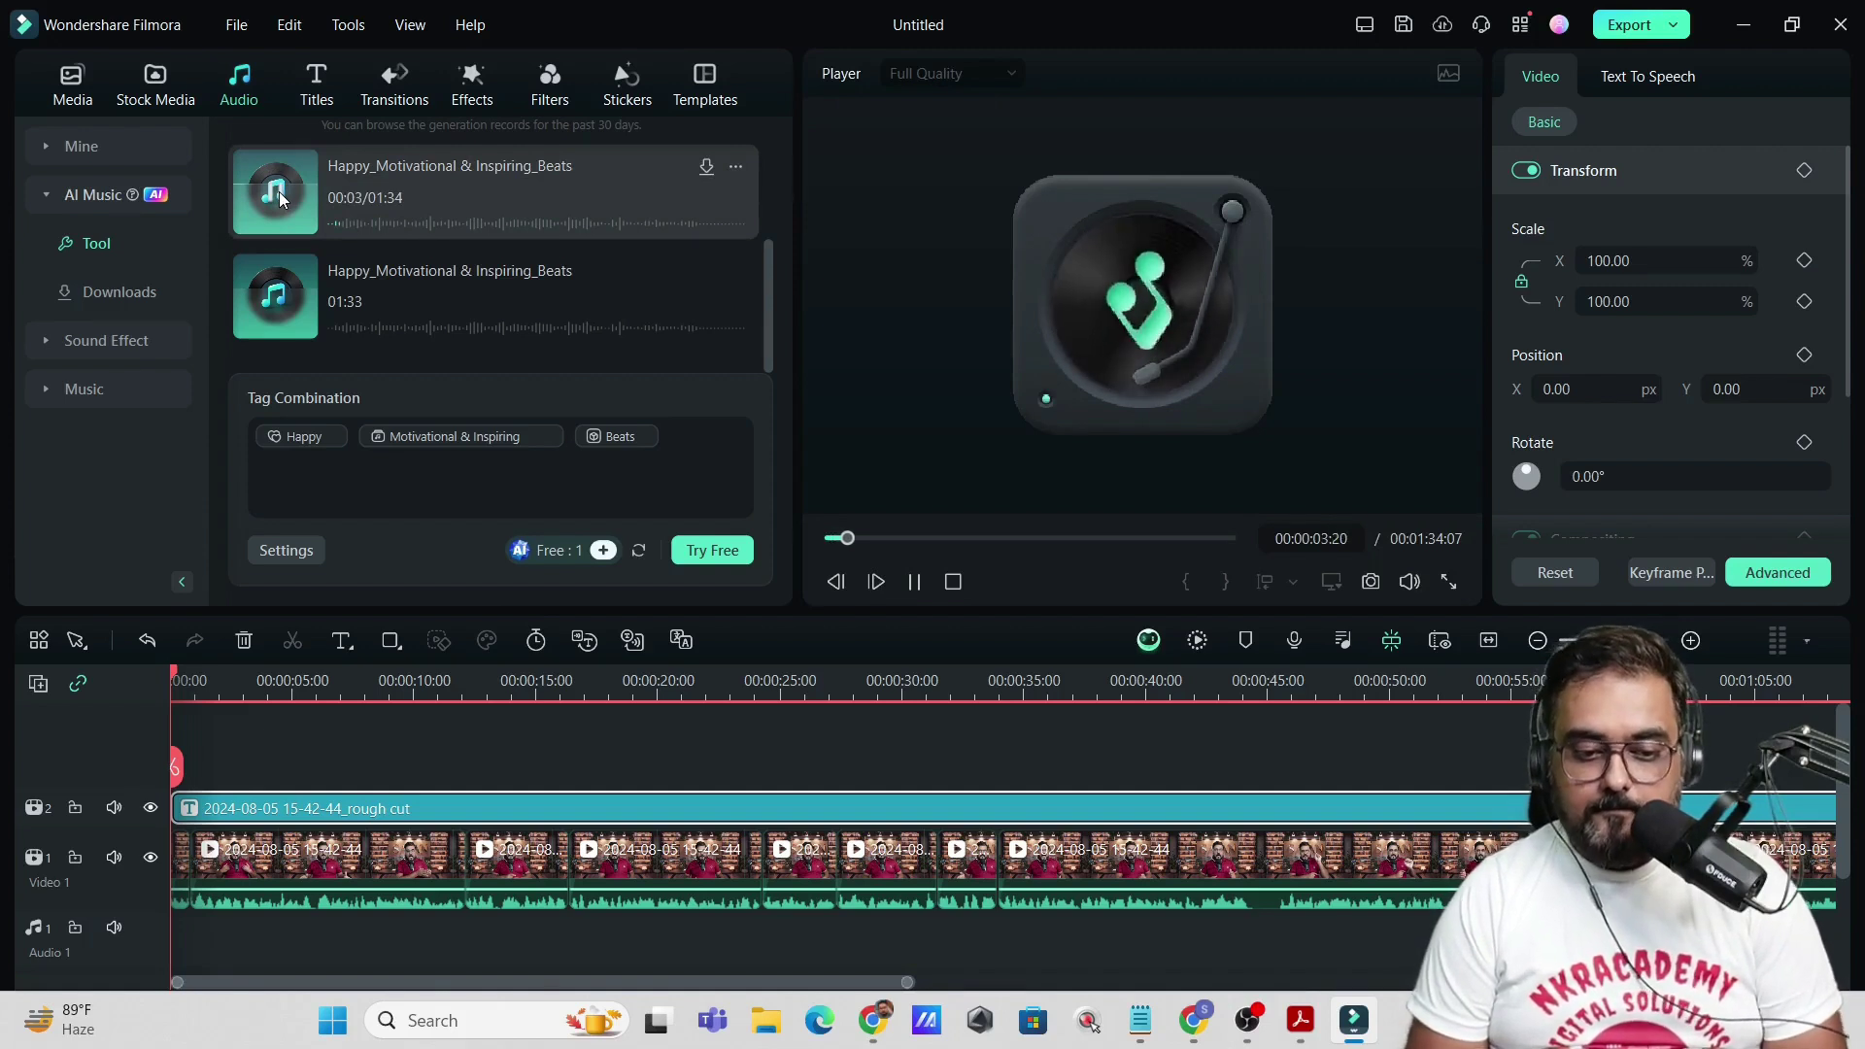
left_click(278, 191)
left_click(275, 295)
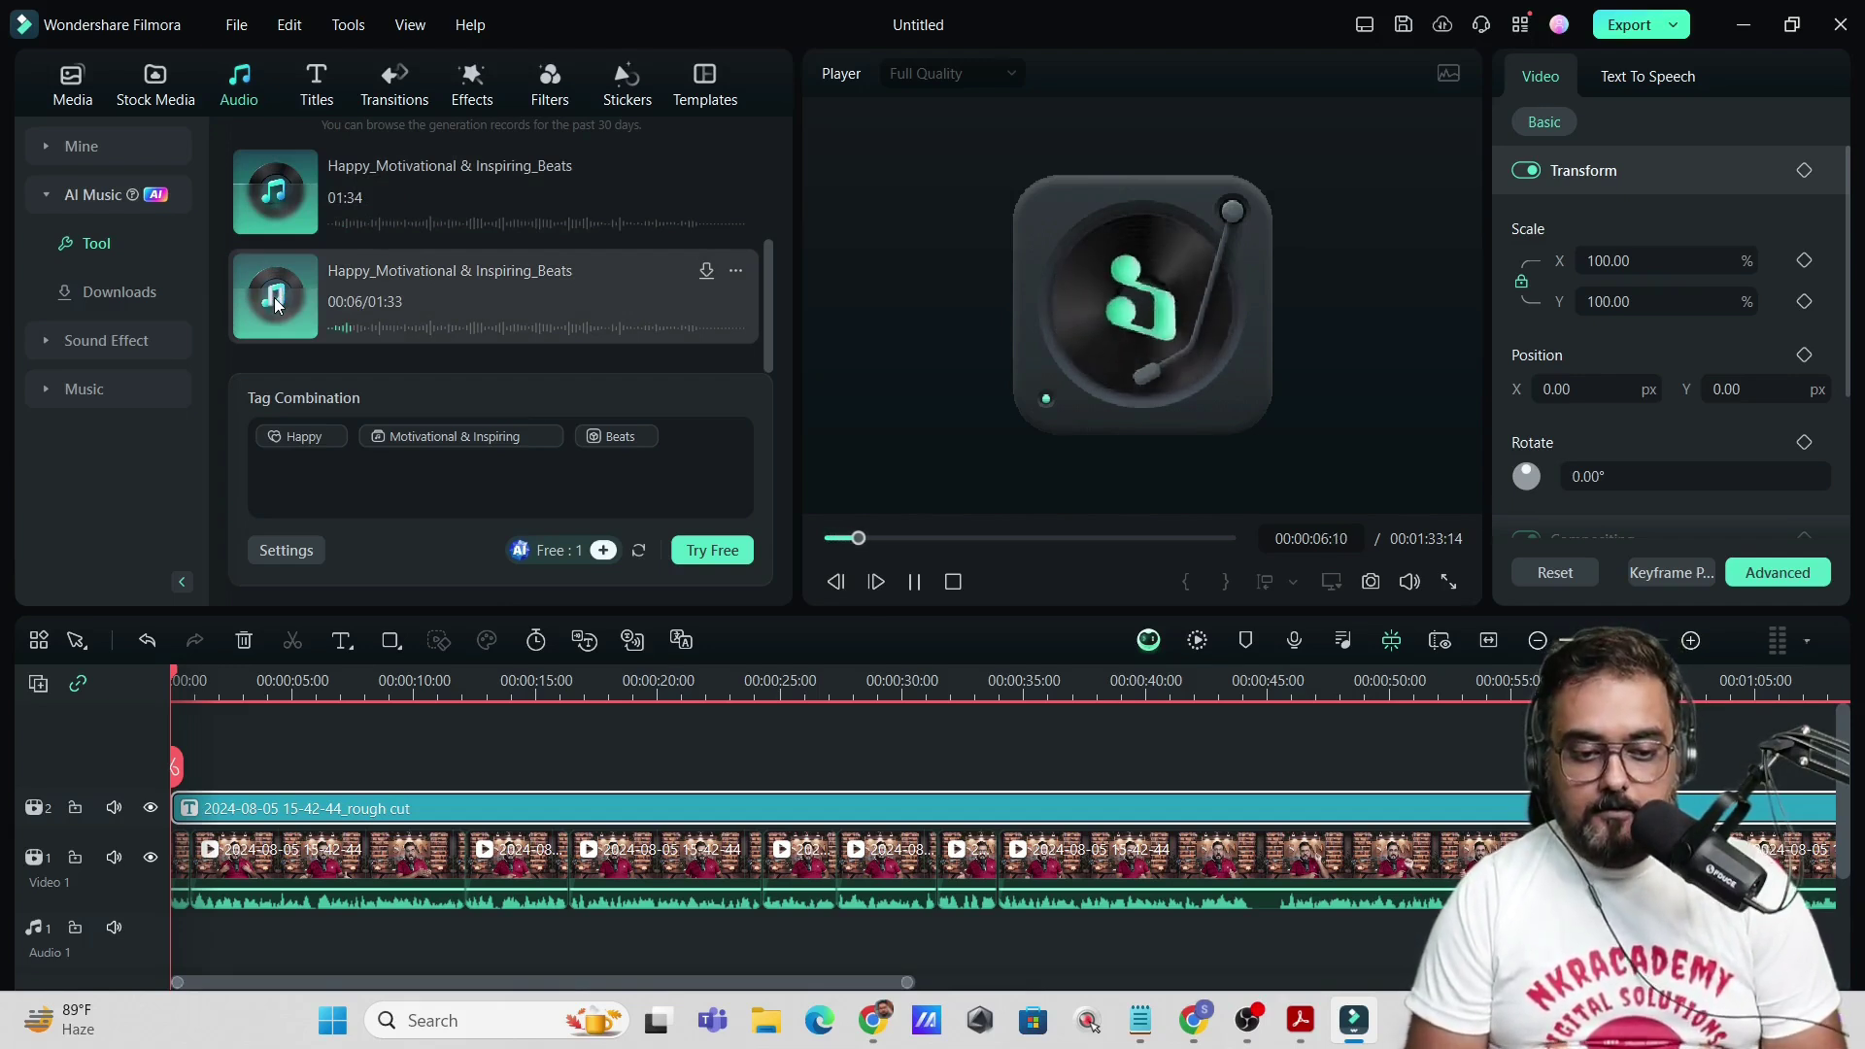
left_click(274, 298)
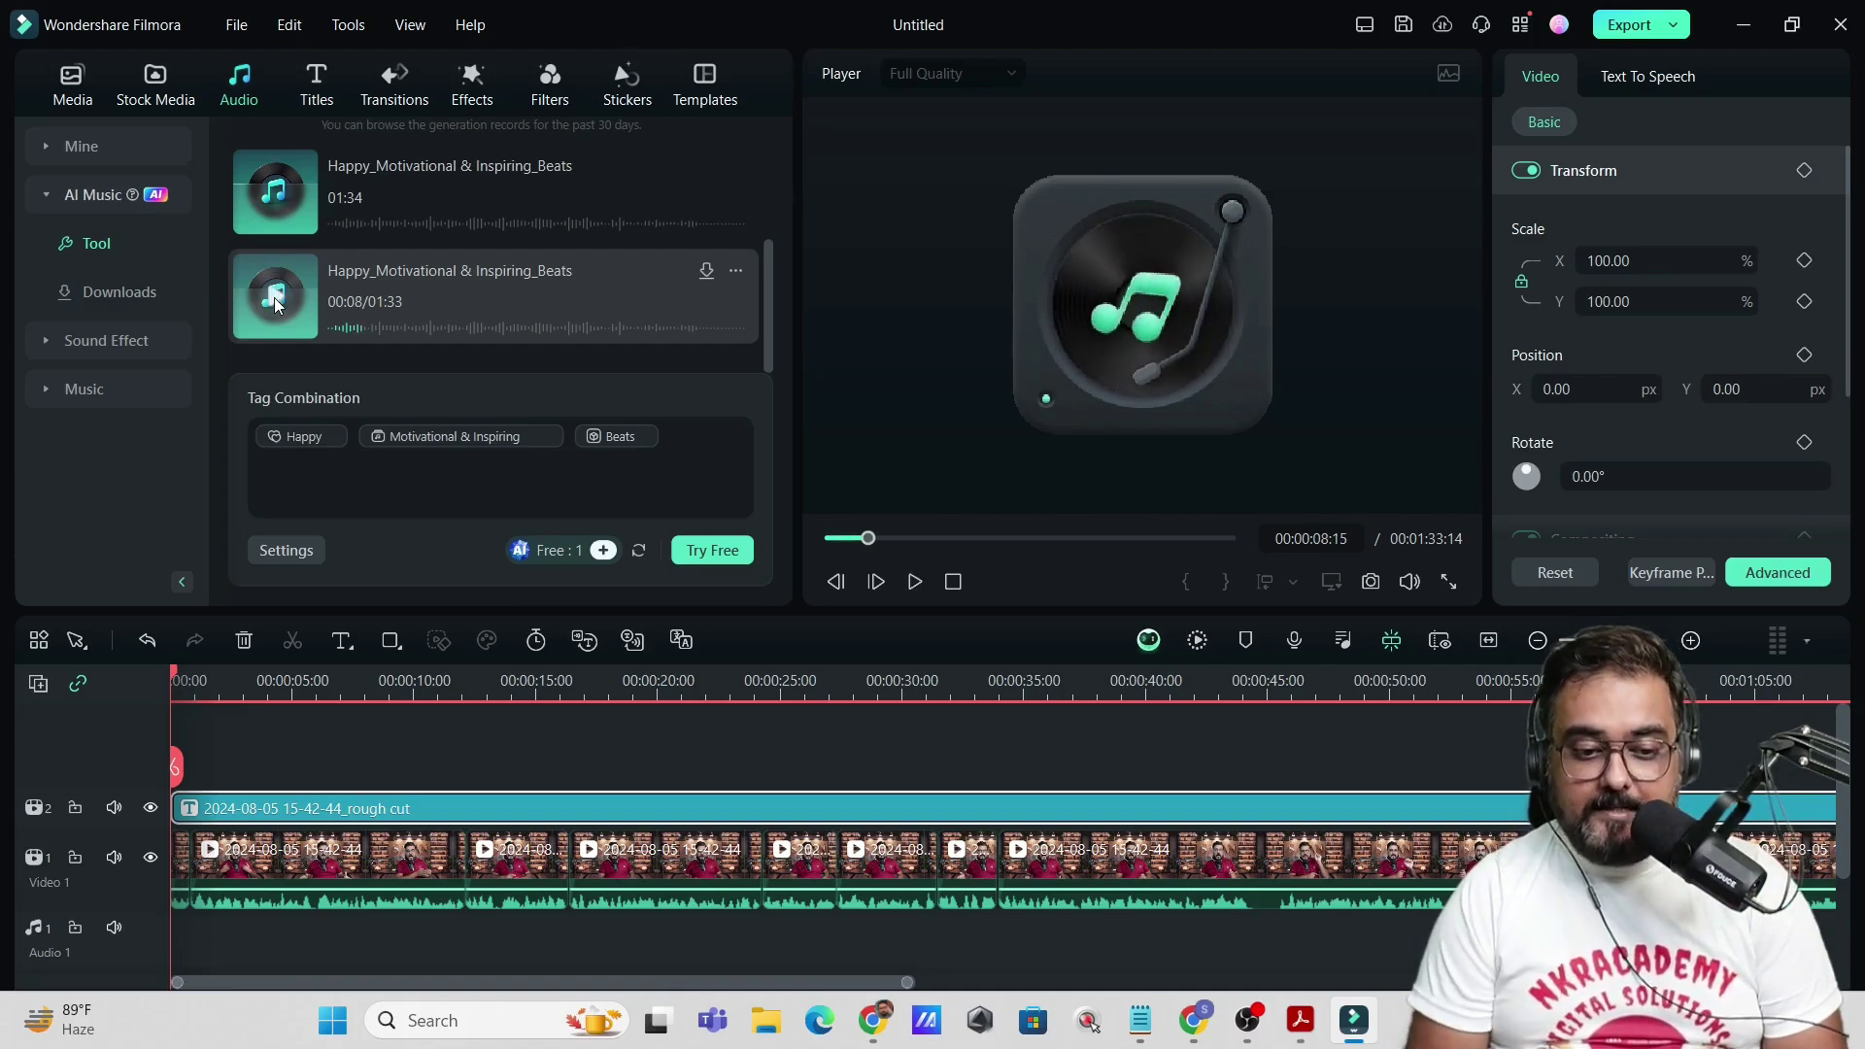
- Preview the 01:30 generated track, download it, and look over the other generated tracks
left_click_drag(771, 260, 762, 159)
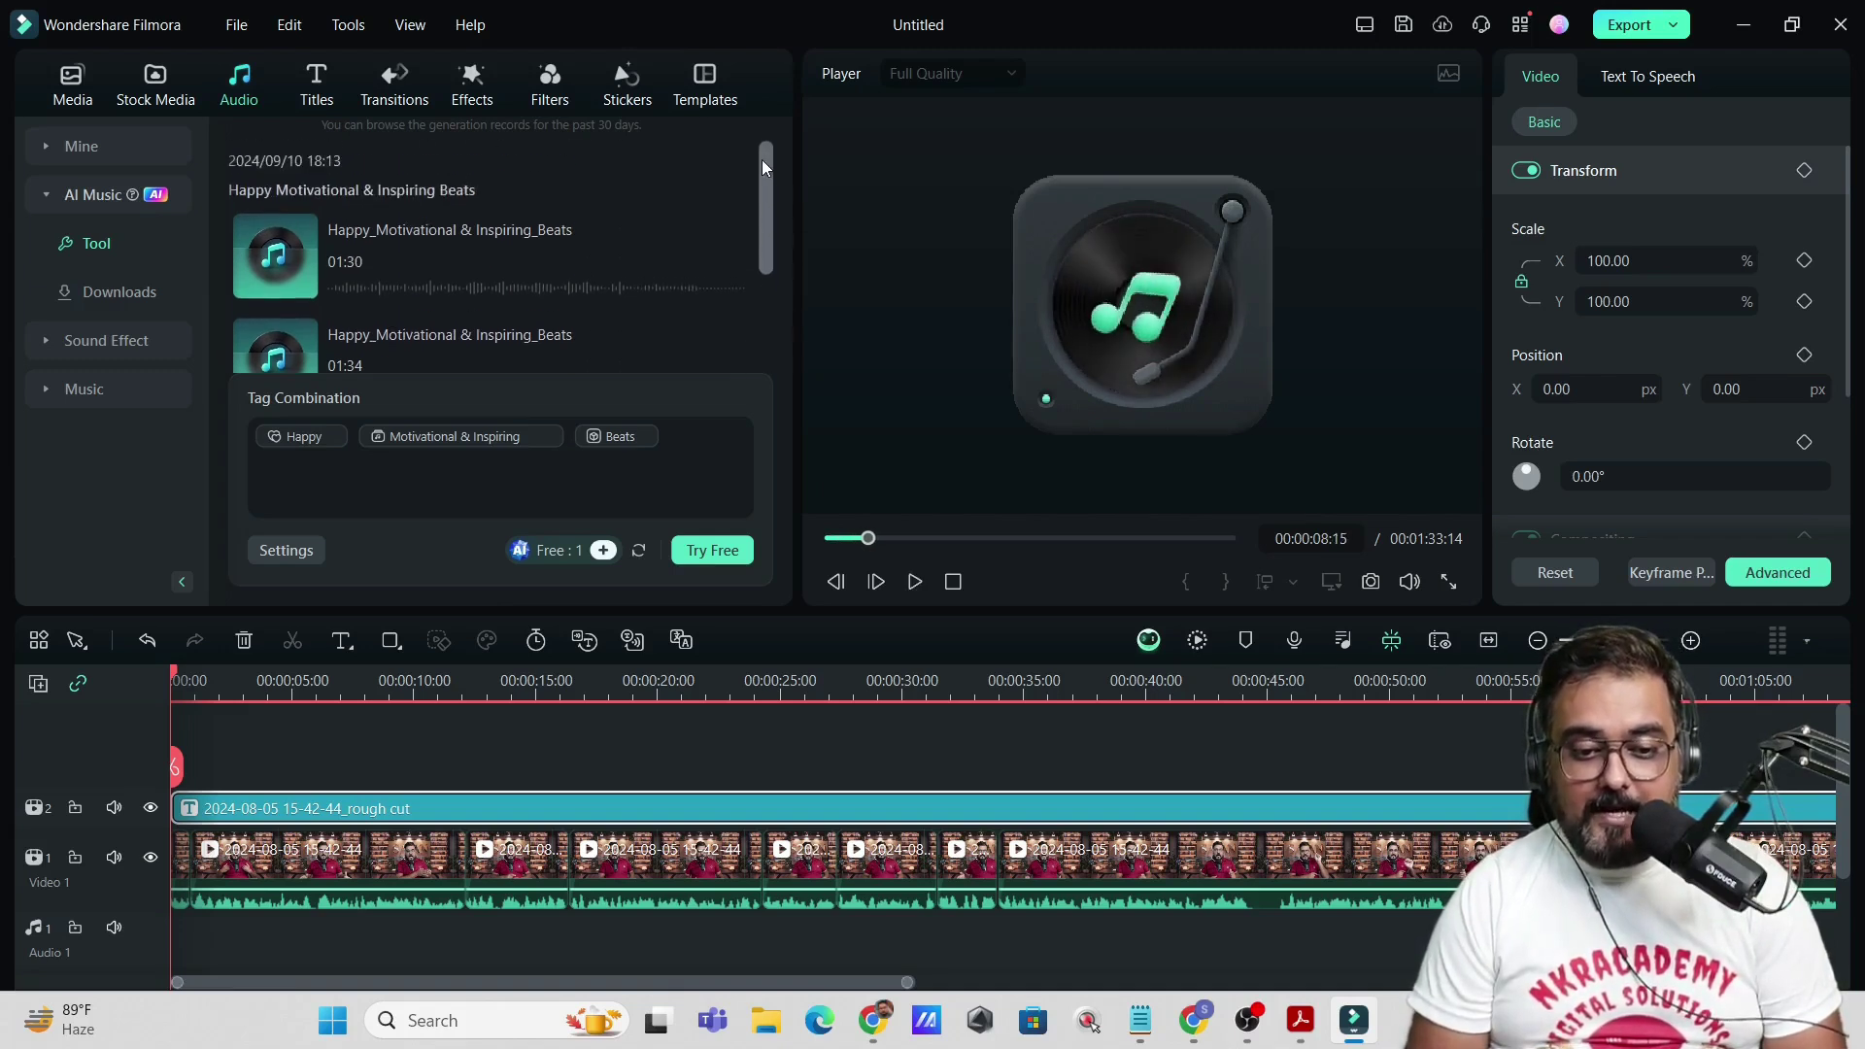
left_click(274, 252)
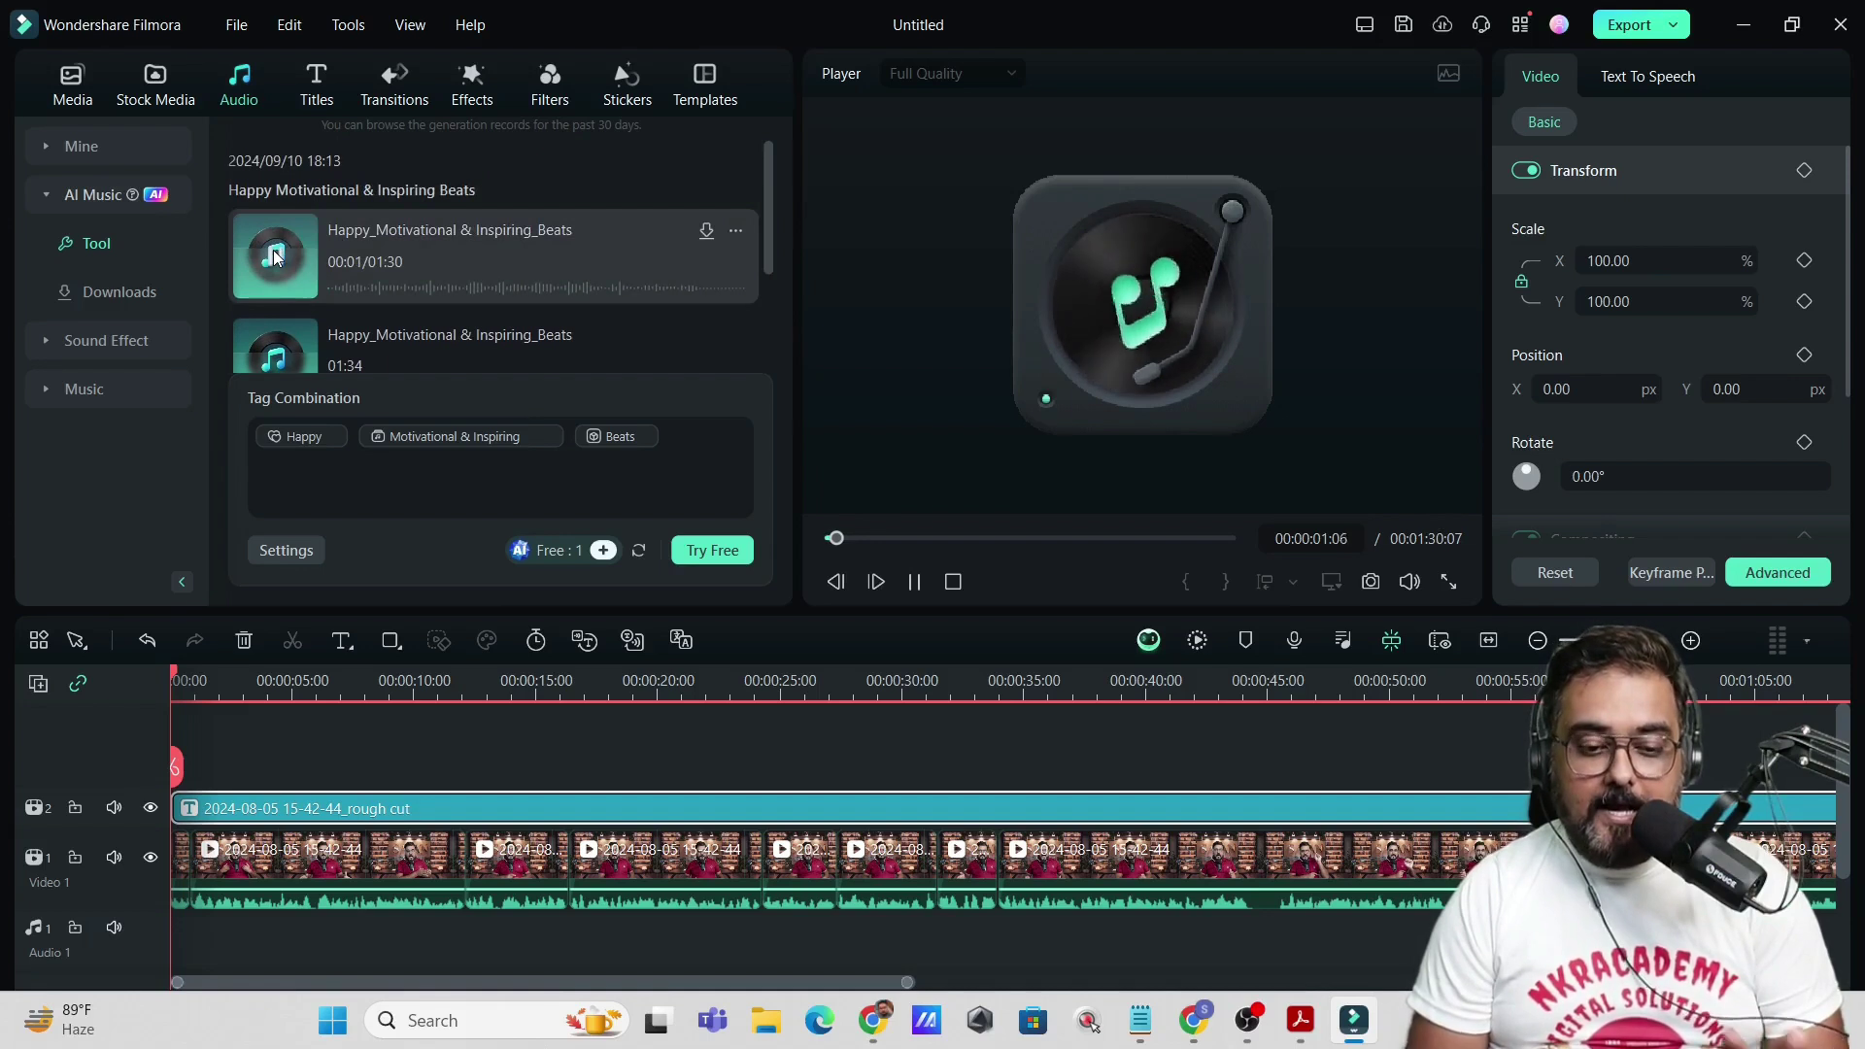
left_click(272, 248)
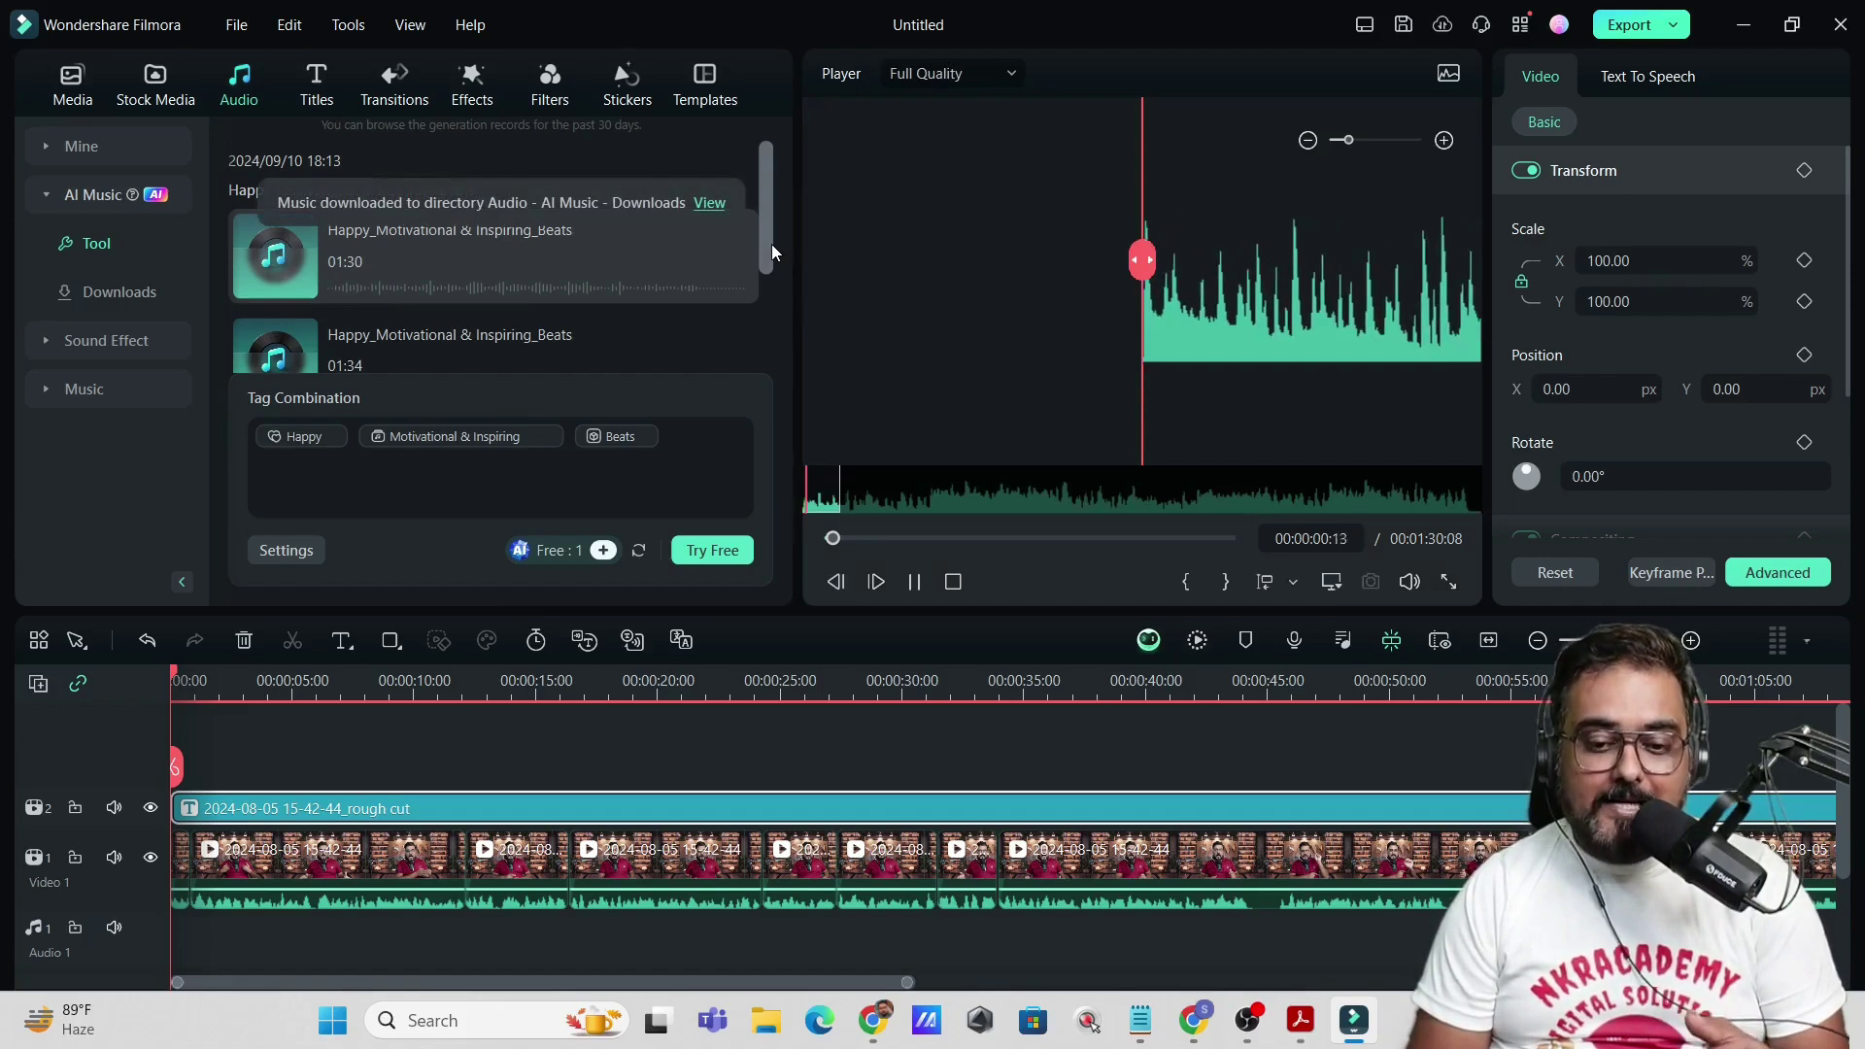
left_click_drag(772, 252, 733, 278)
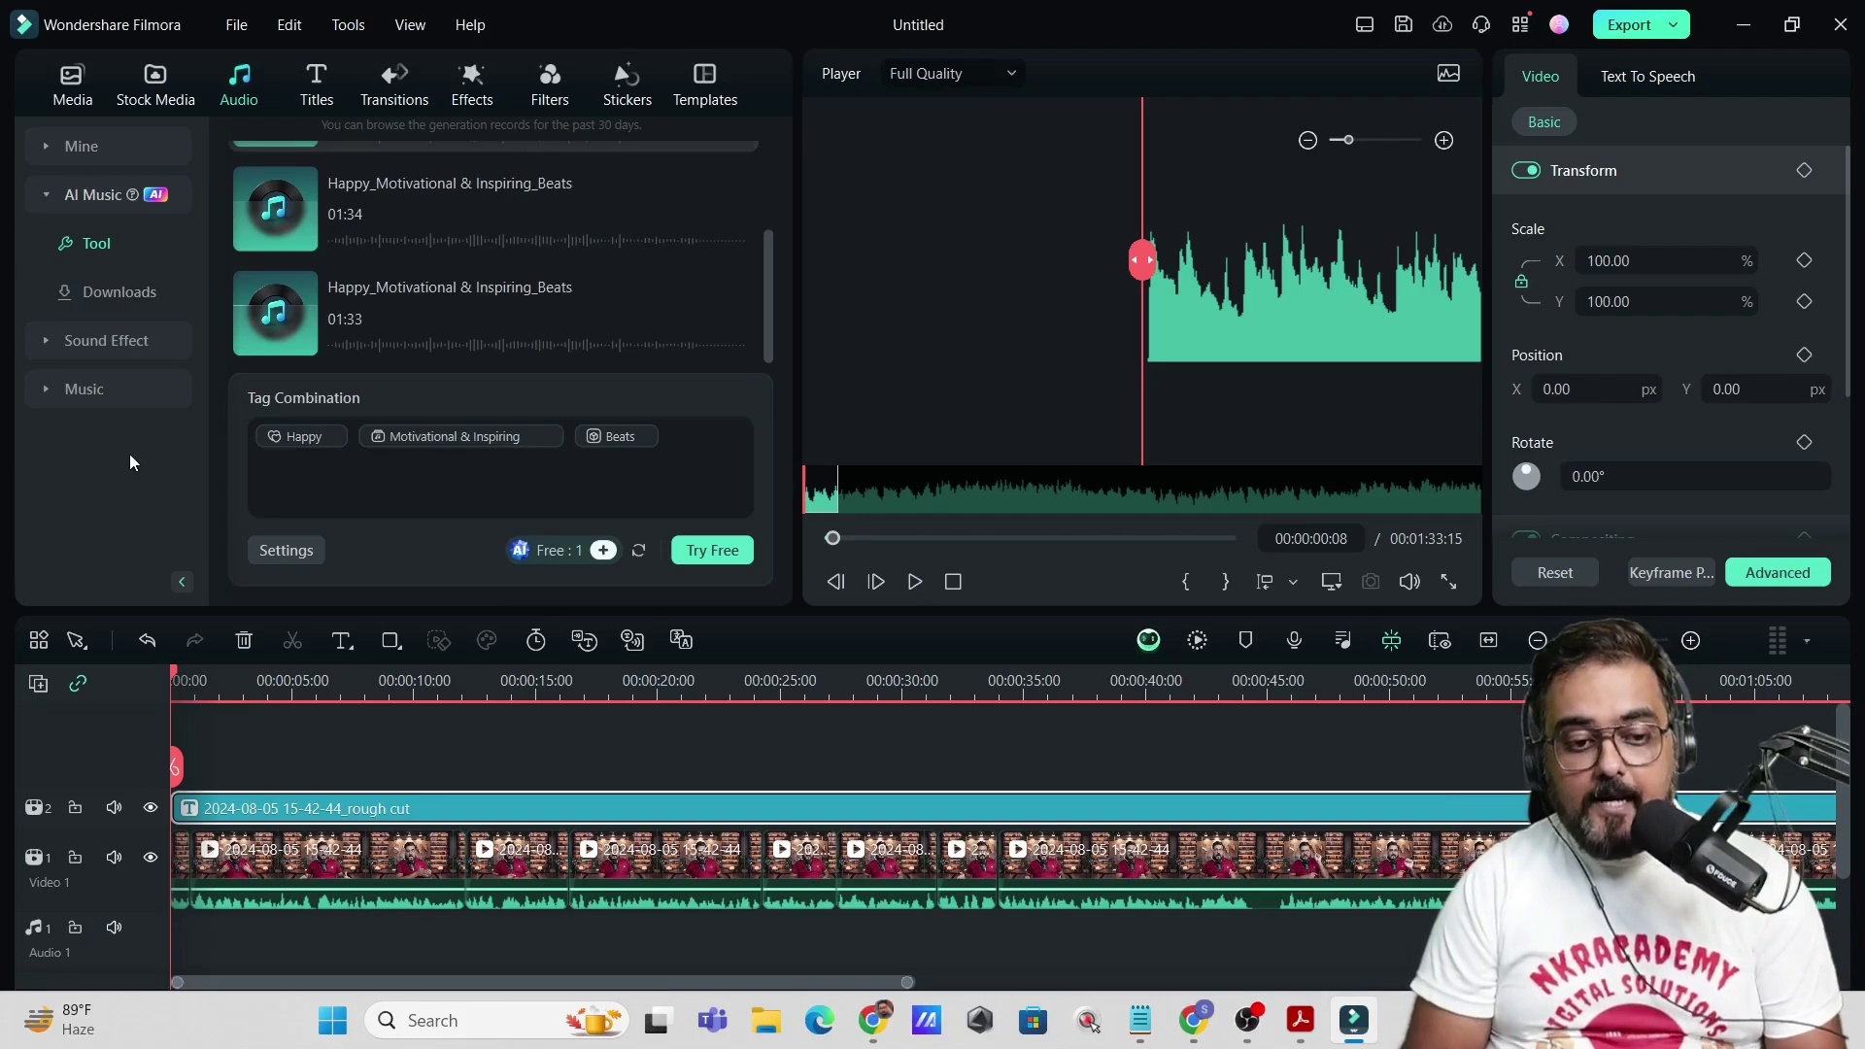
- Open the AI Image tool in the stock media and preview the downloaded image of a young boy
left_click(78, 95)
left_click(171, 87)
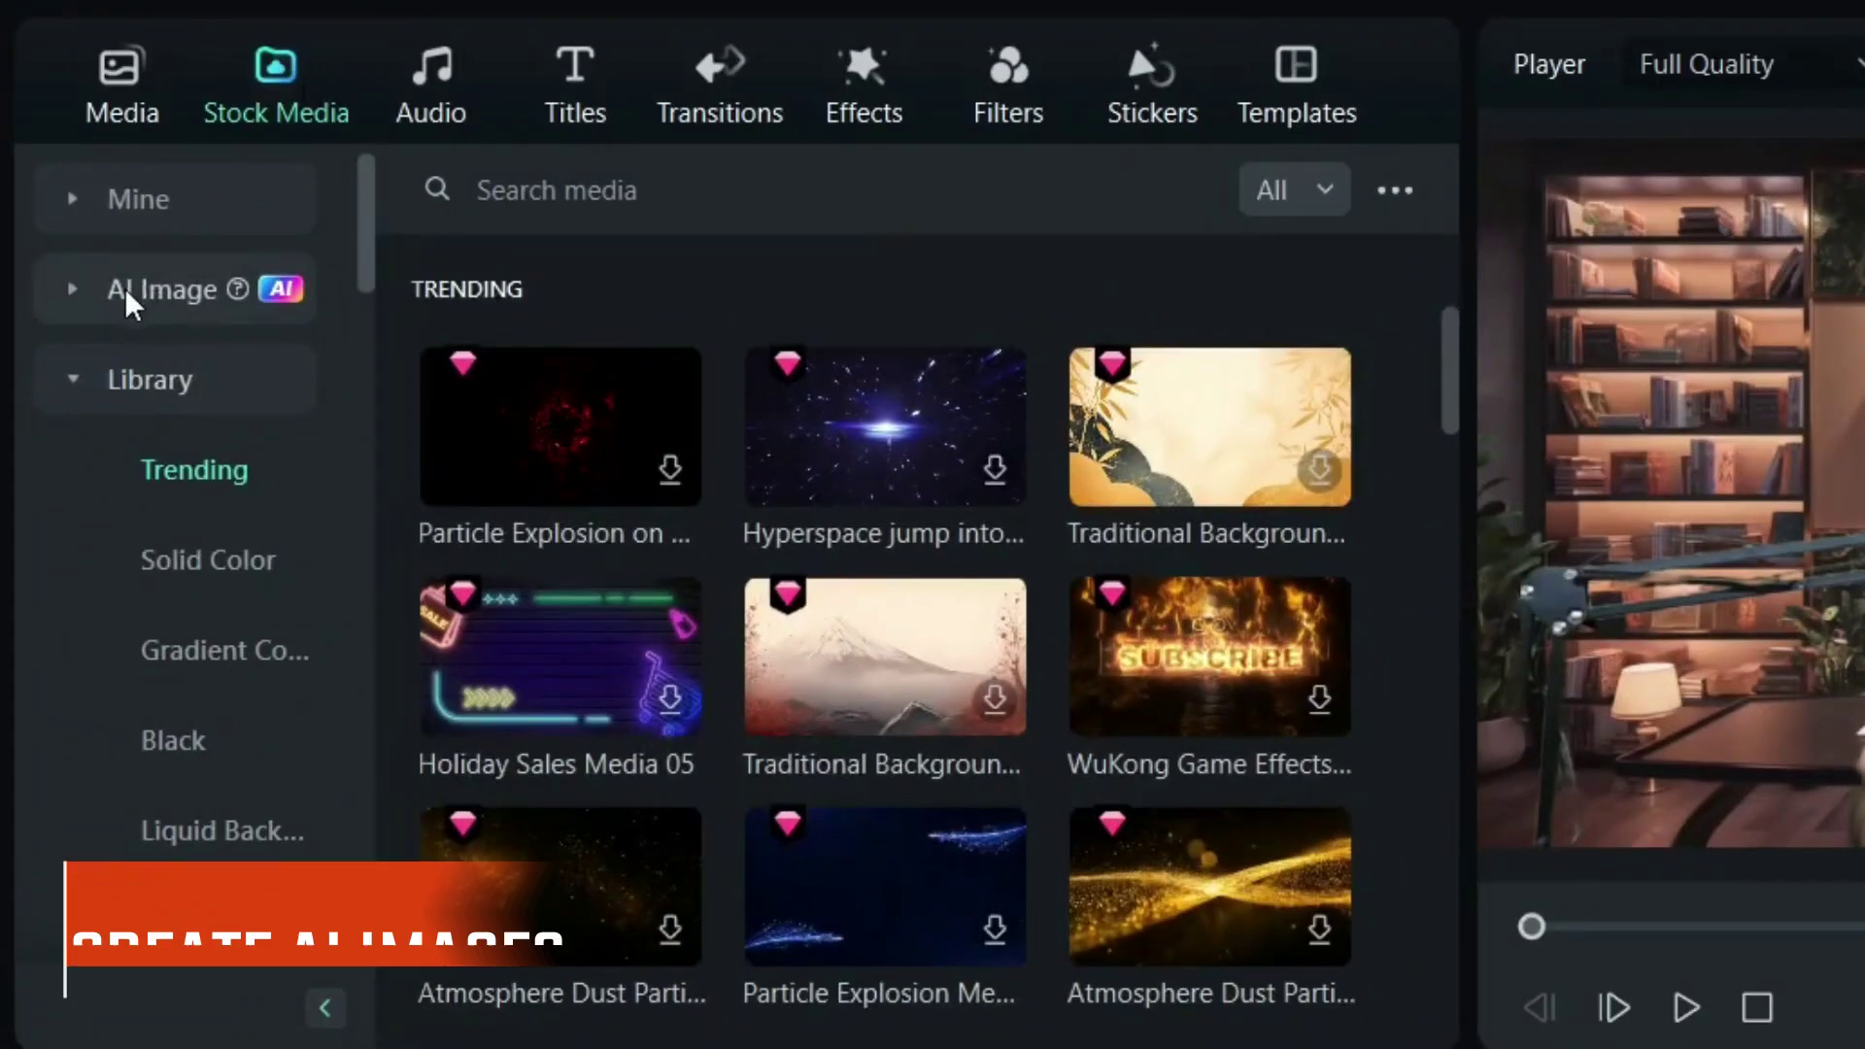
left_click(155, 289)
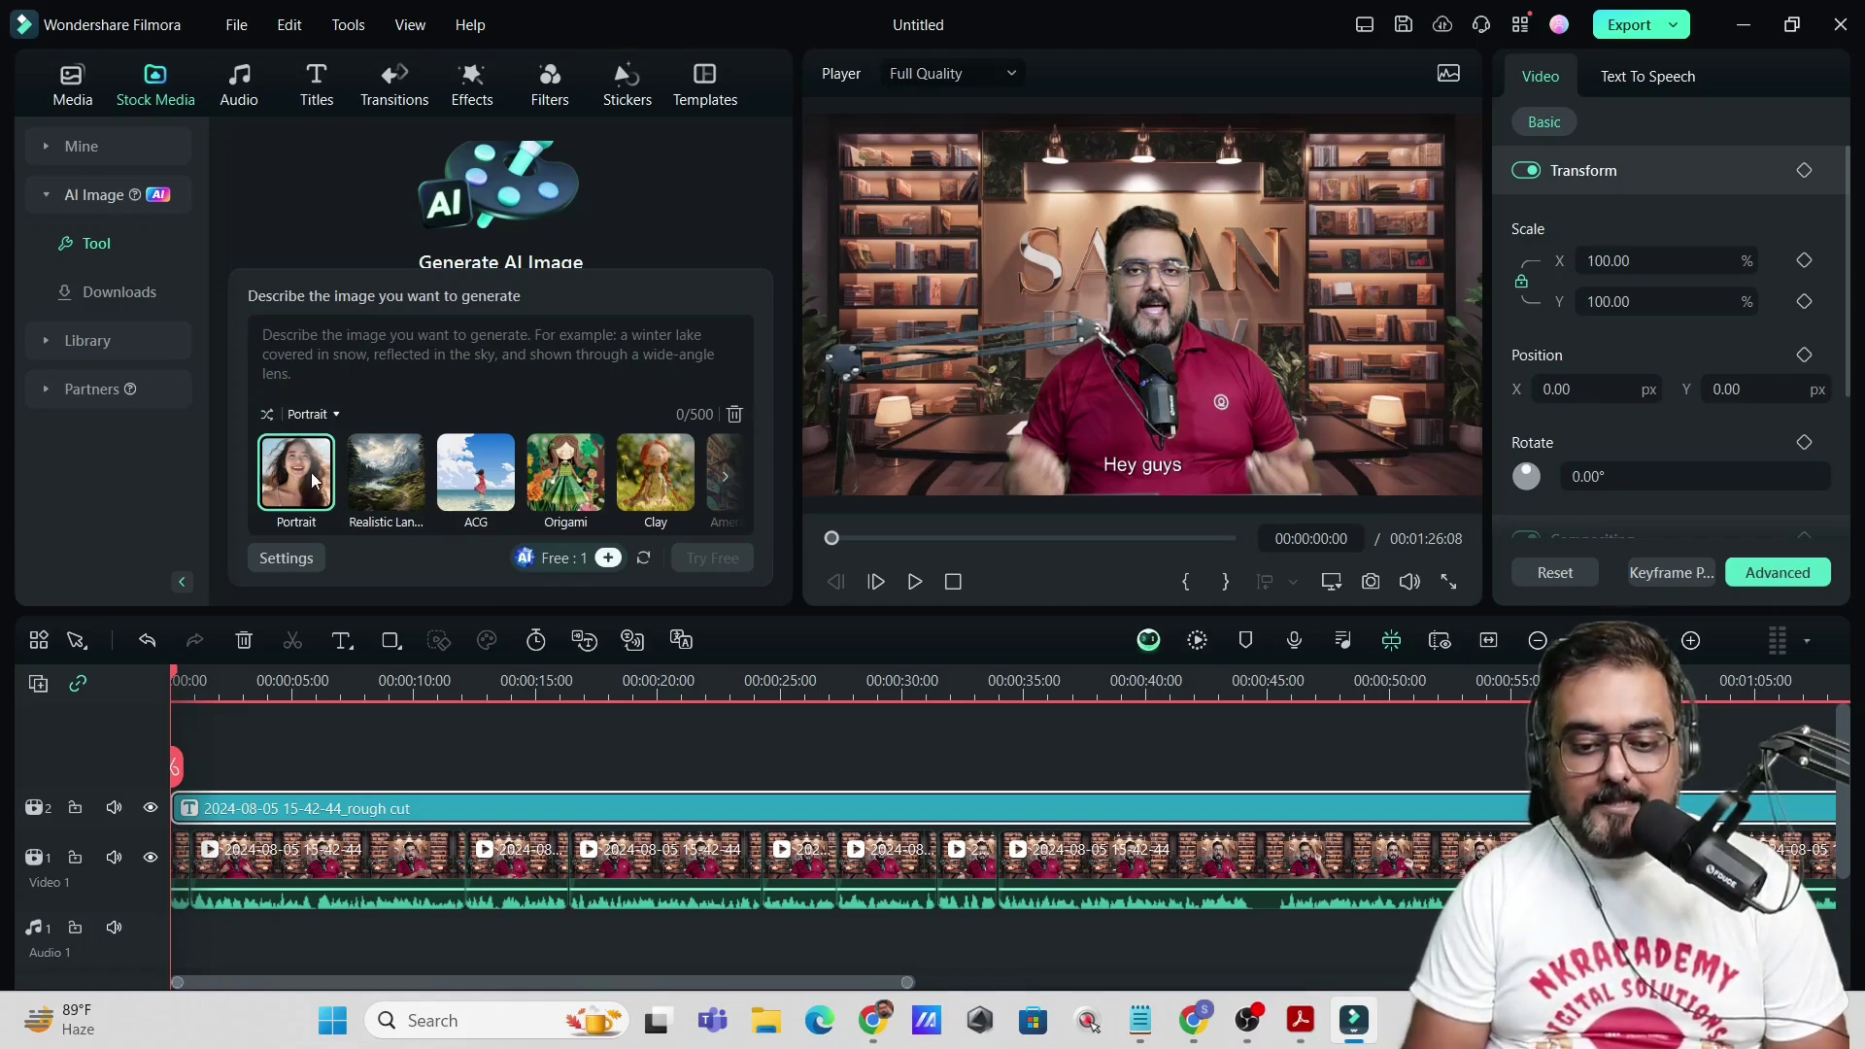
left_click(110, 293)
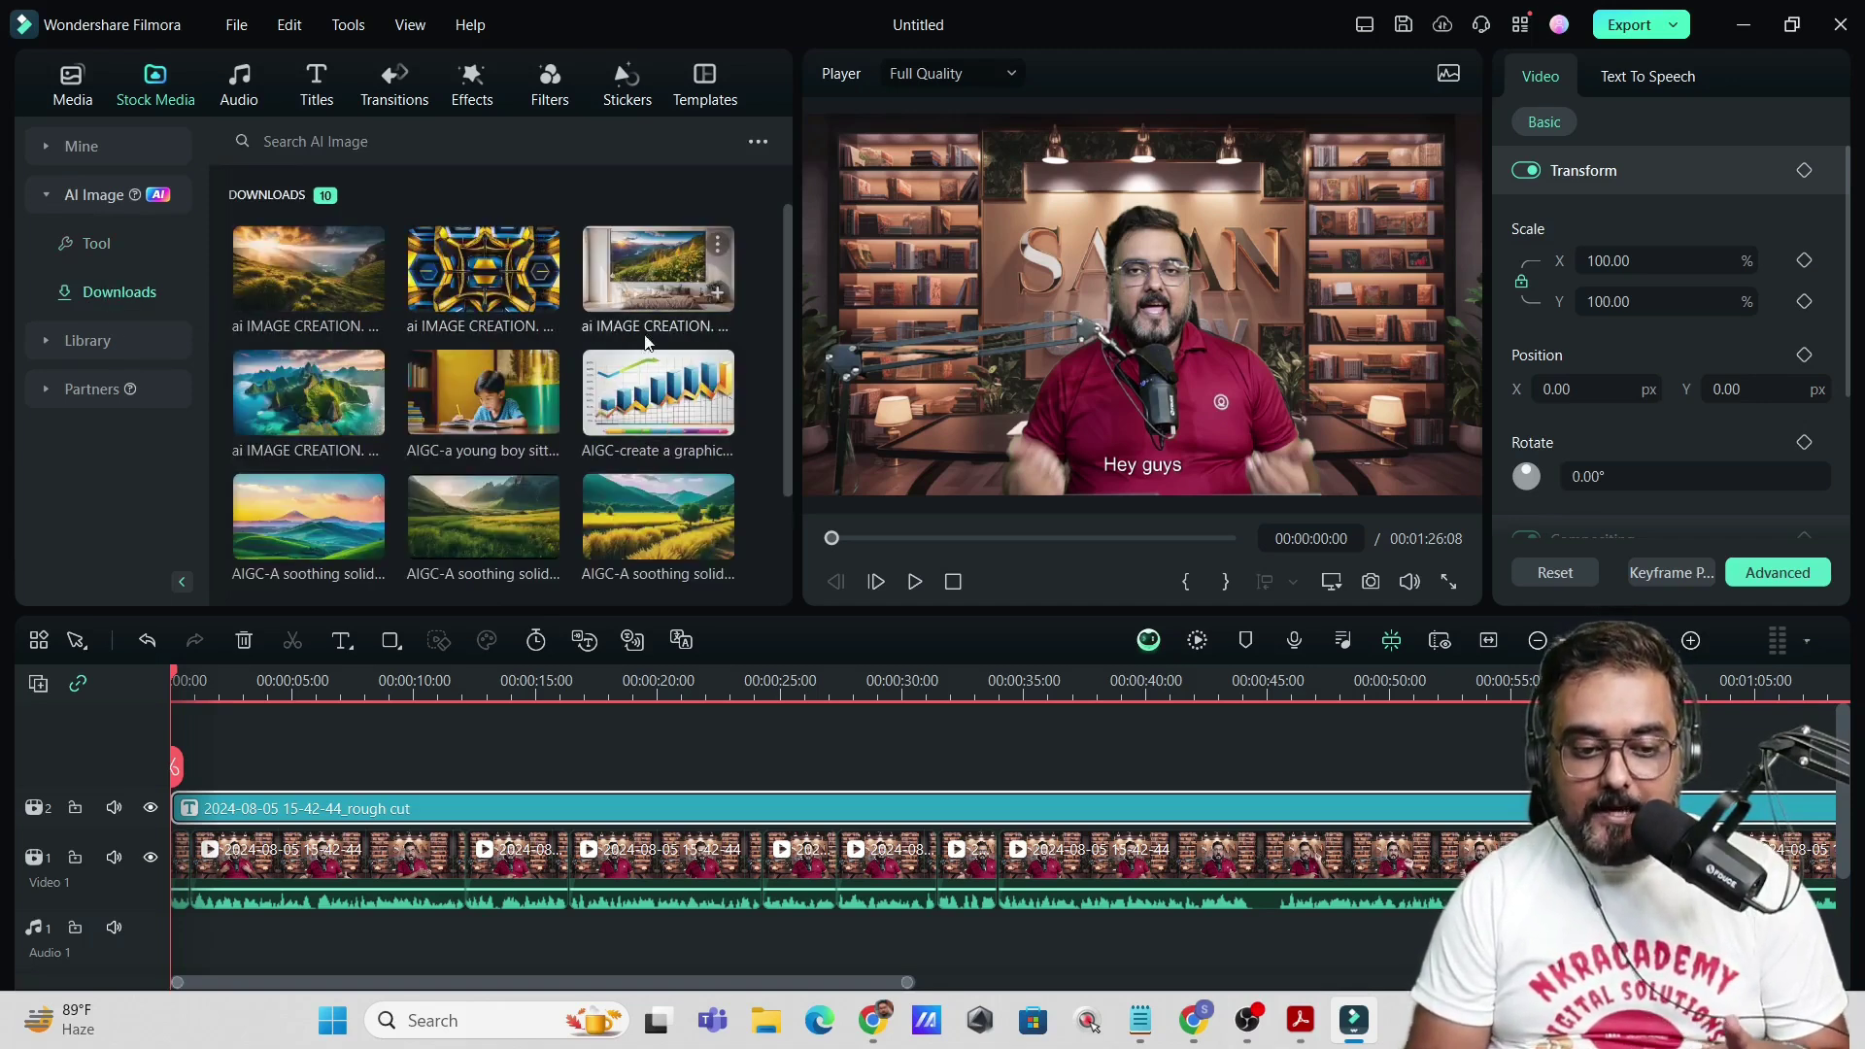
left_click(457, 408)
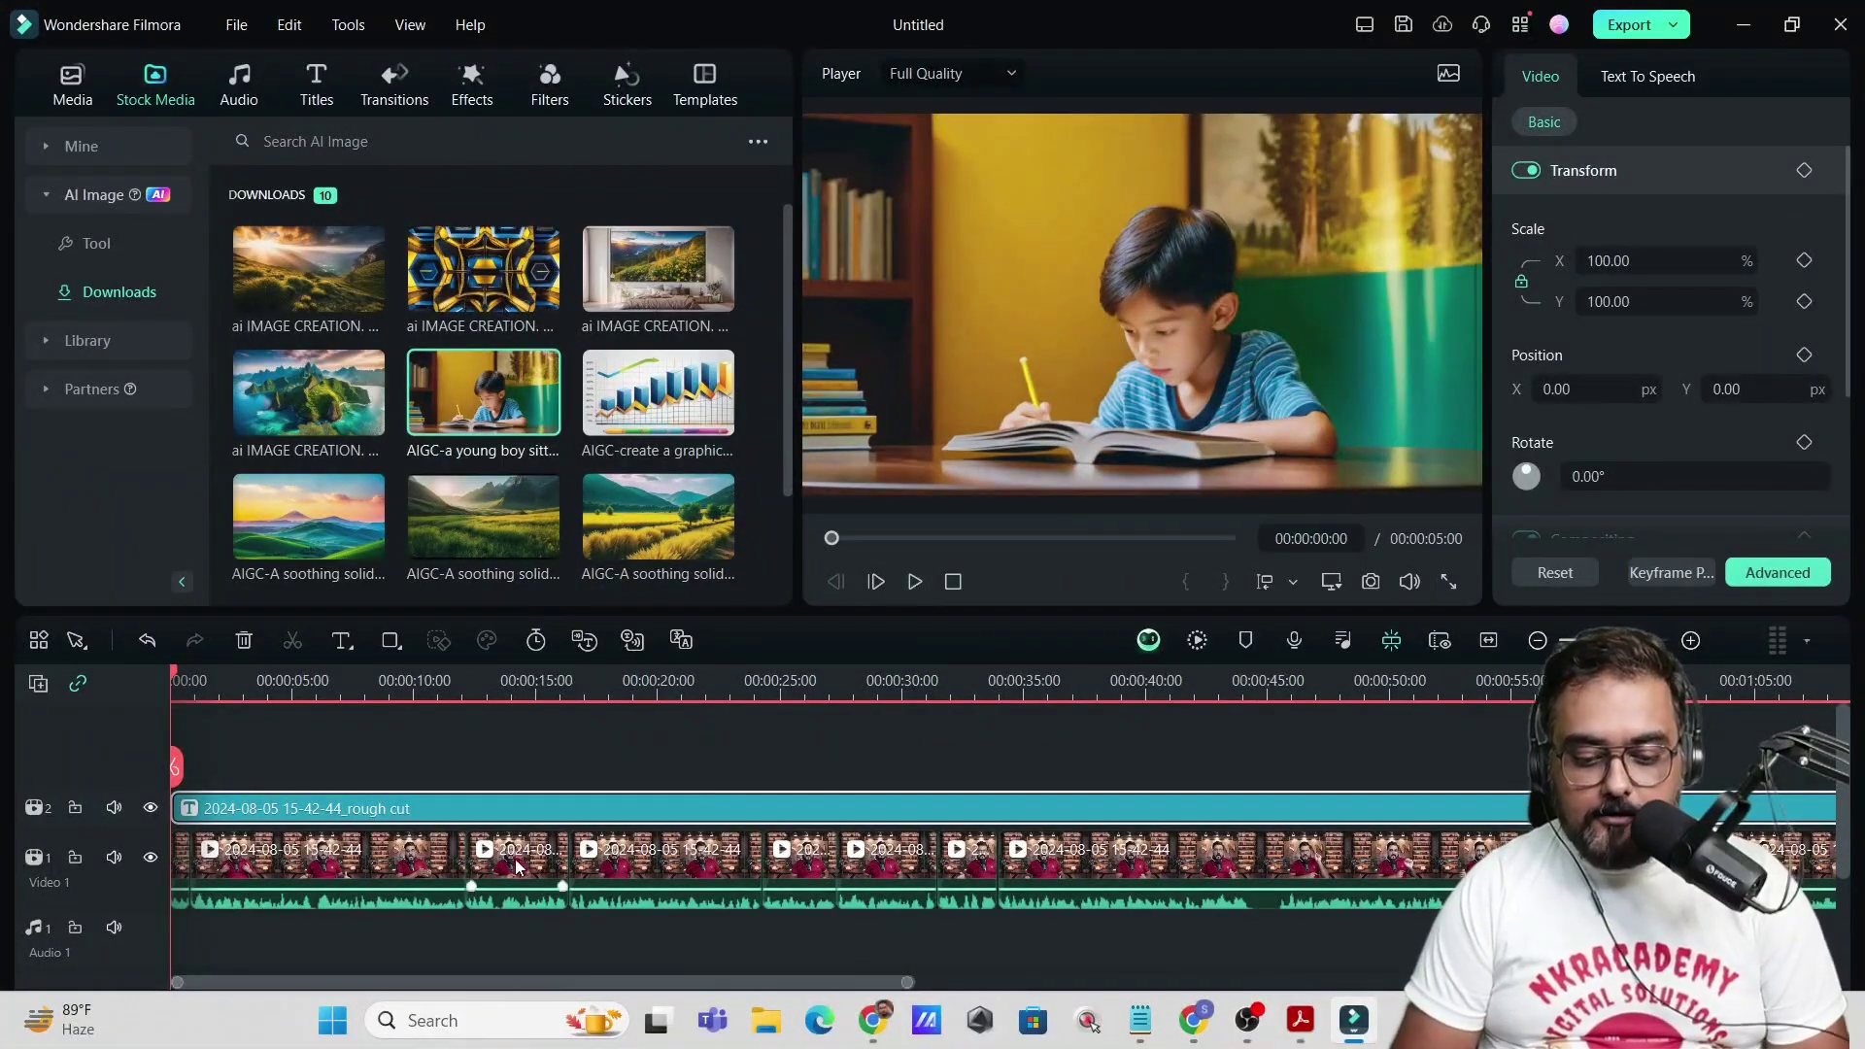
- Open the Speech-to-Text settings for a video clip on the timeline and review the transcription and translation language options
right_click(506, 864)
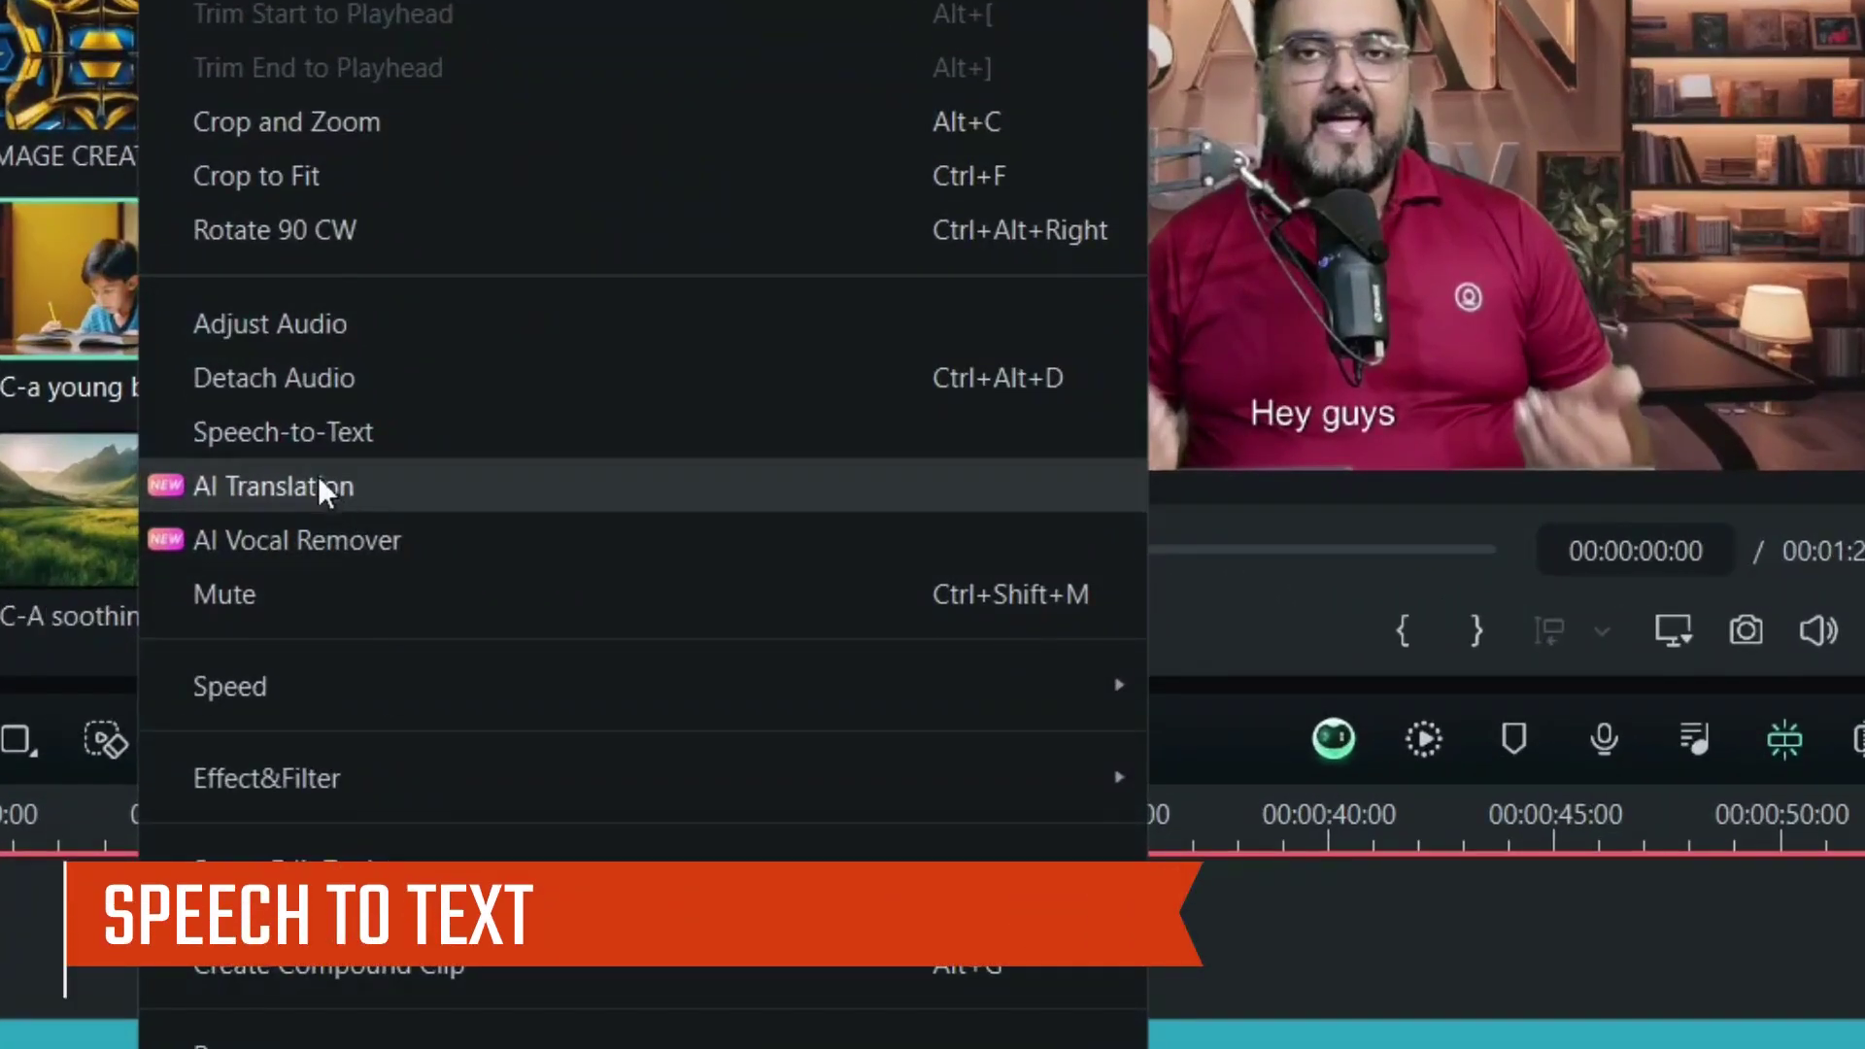
left_click(309, 435)
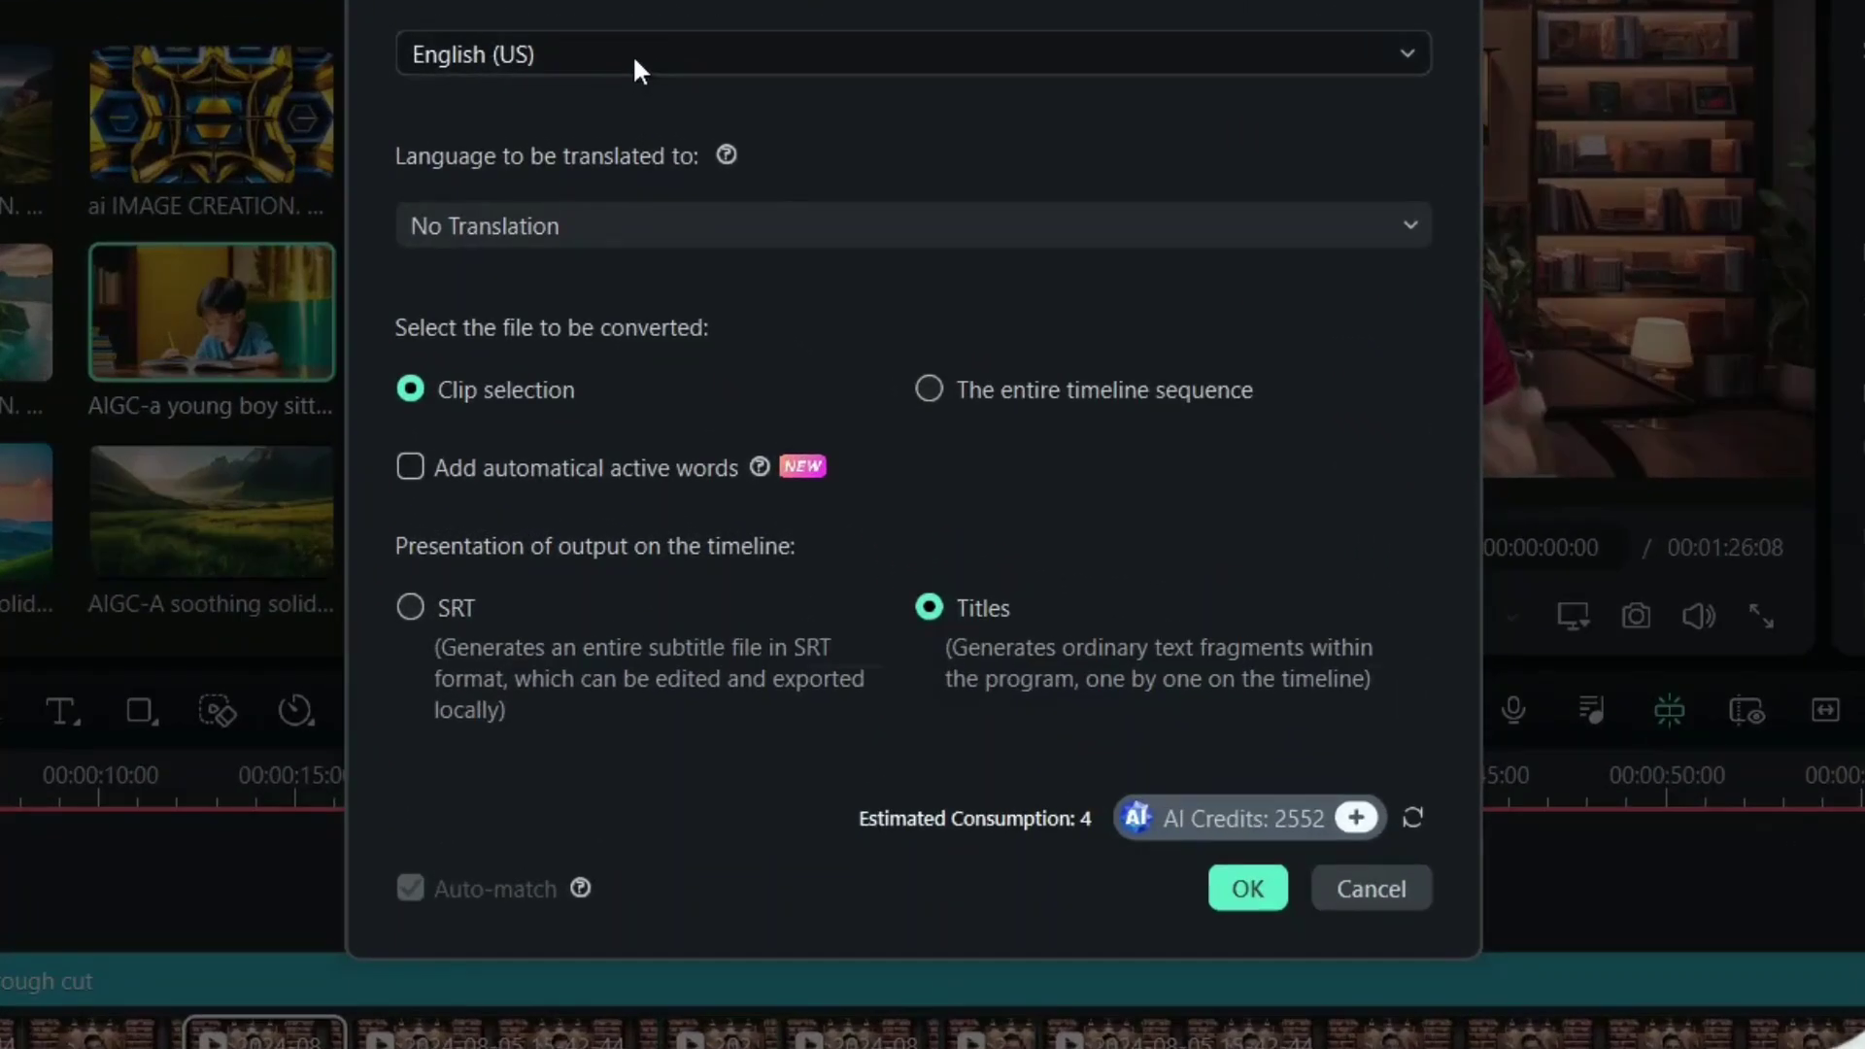
left_click(687, 136)
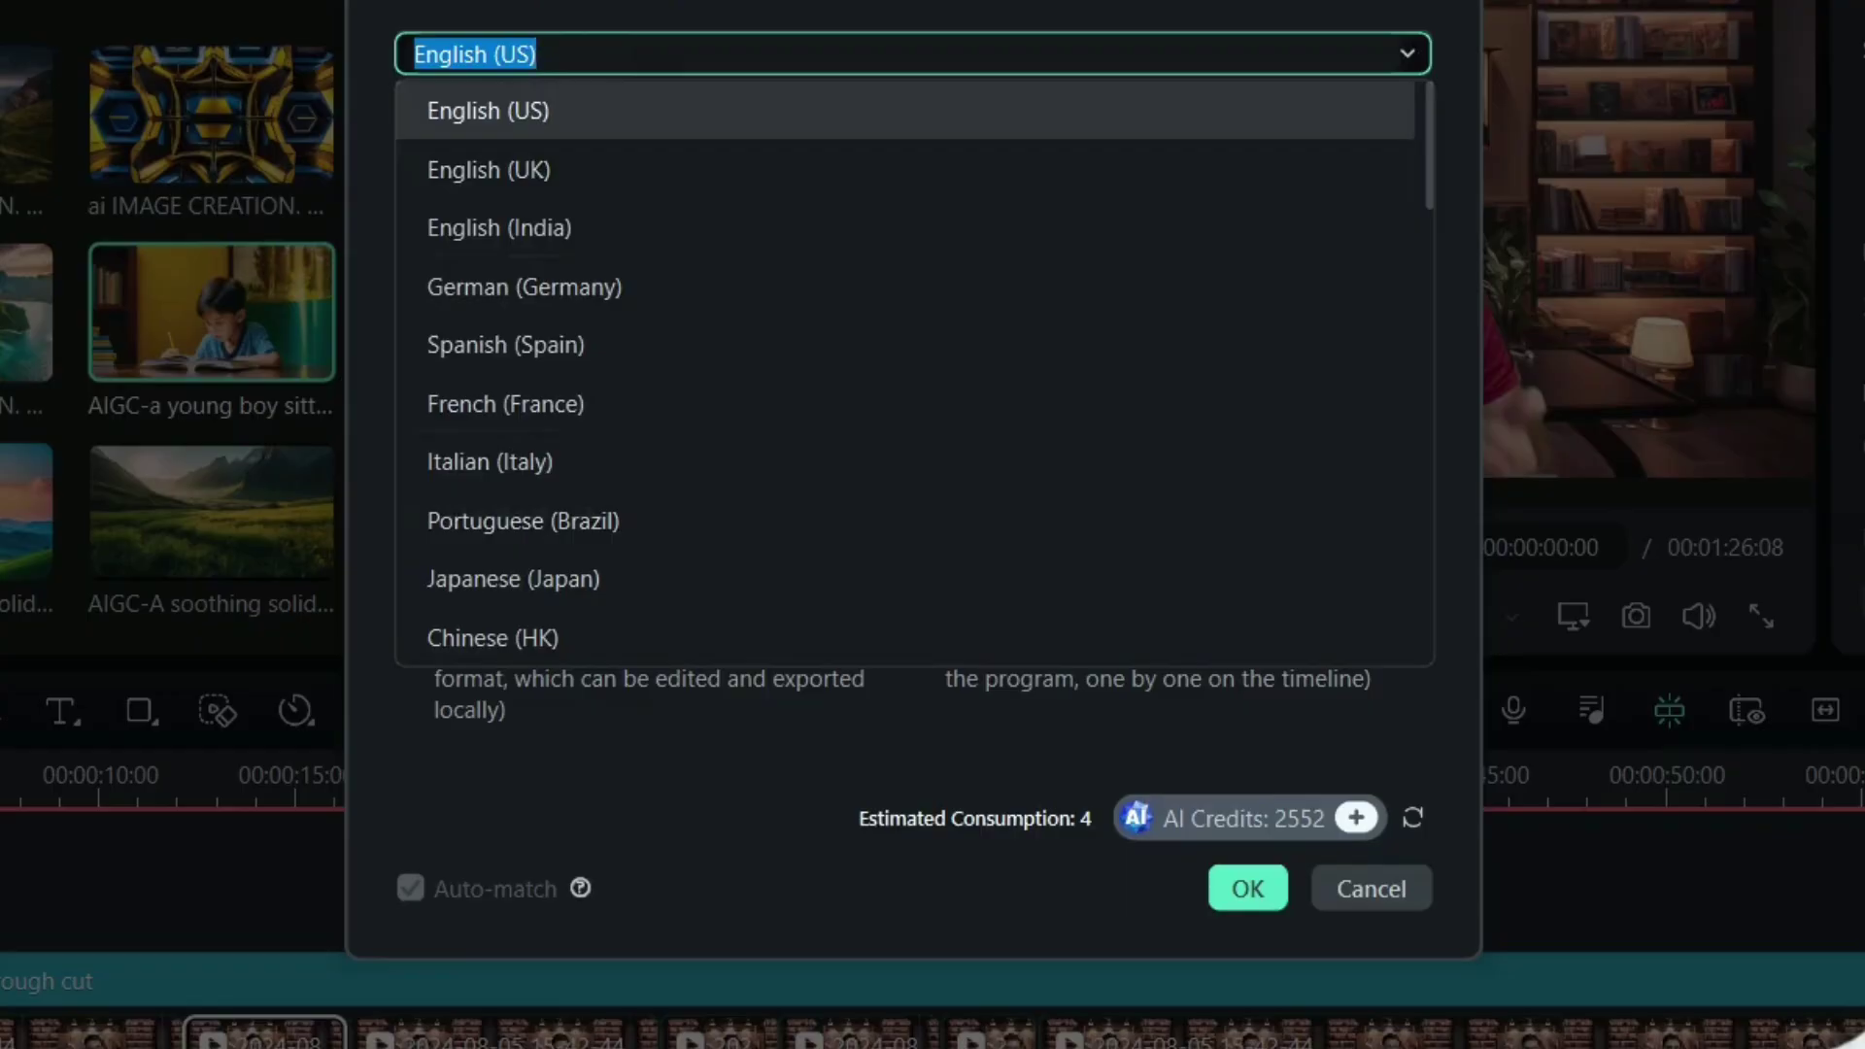
left_click(1006, 2)
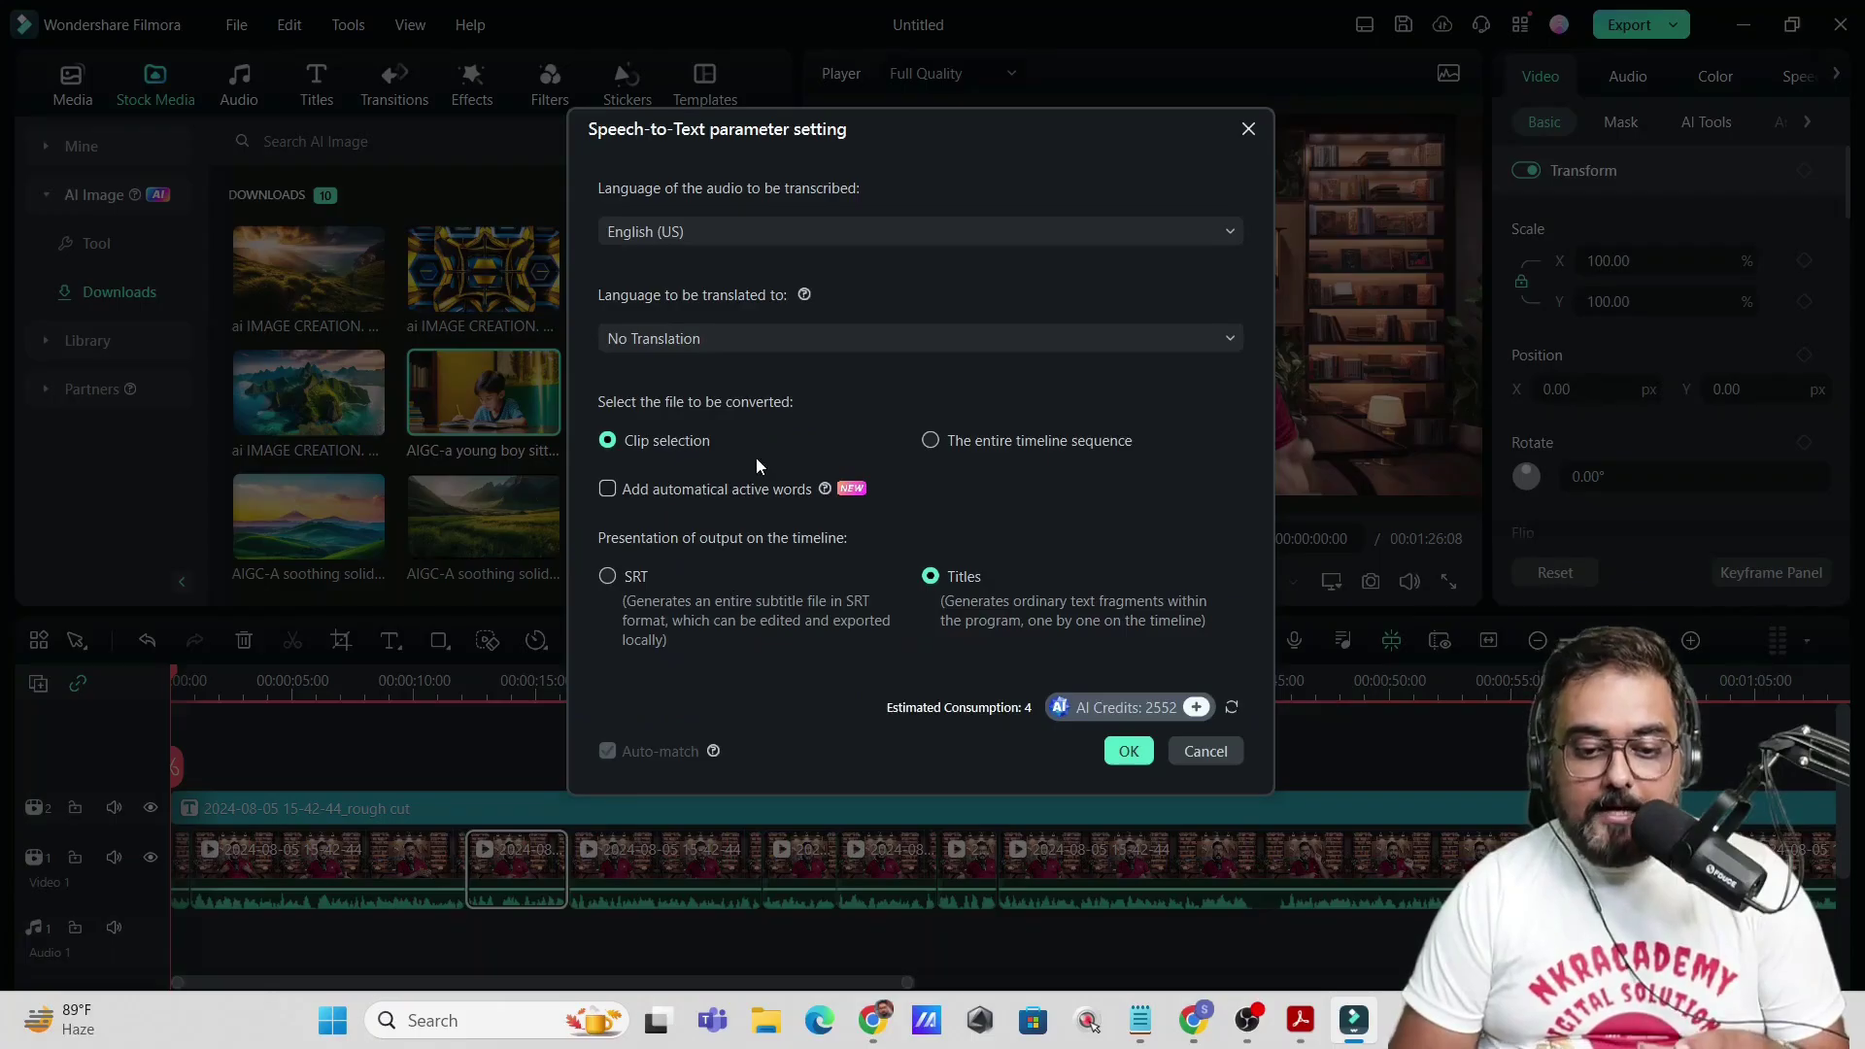
left_click(808, 341)
left_click(930, 280)
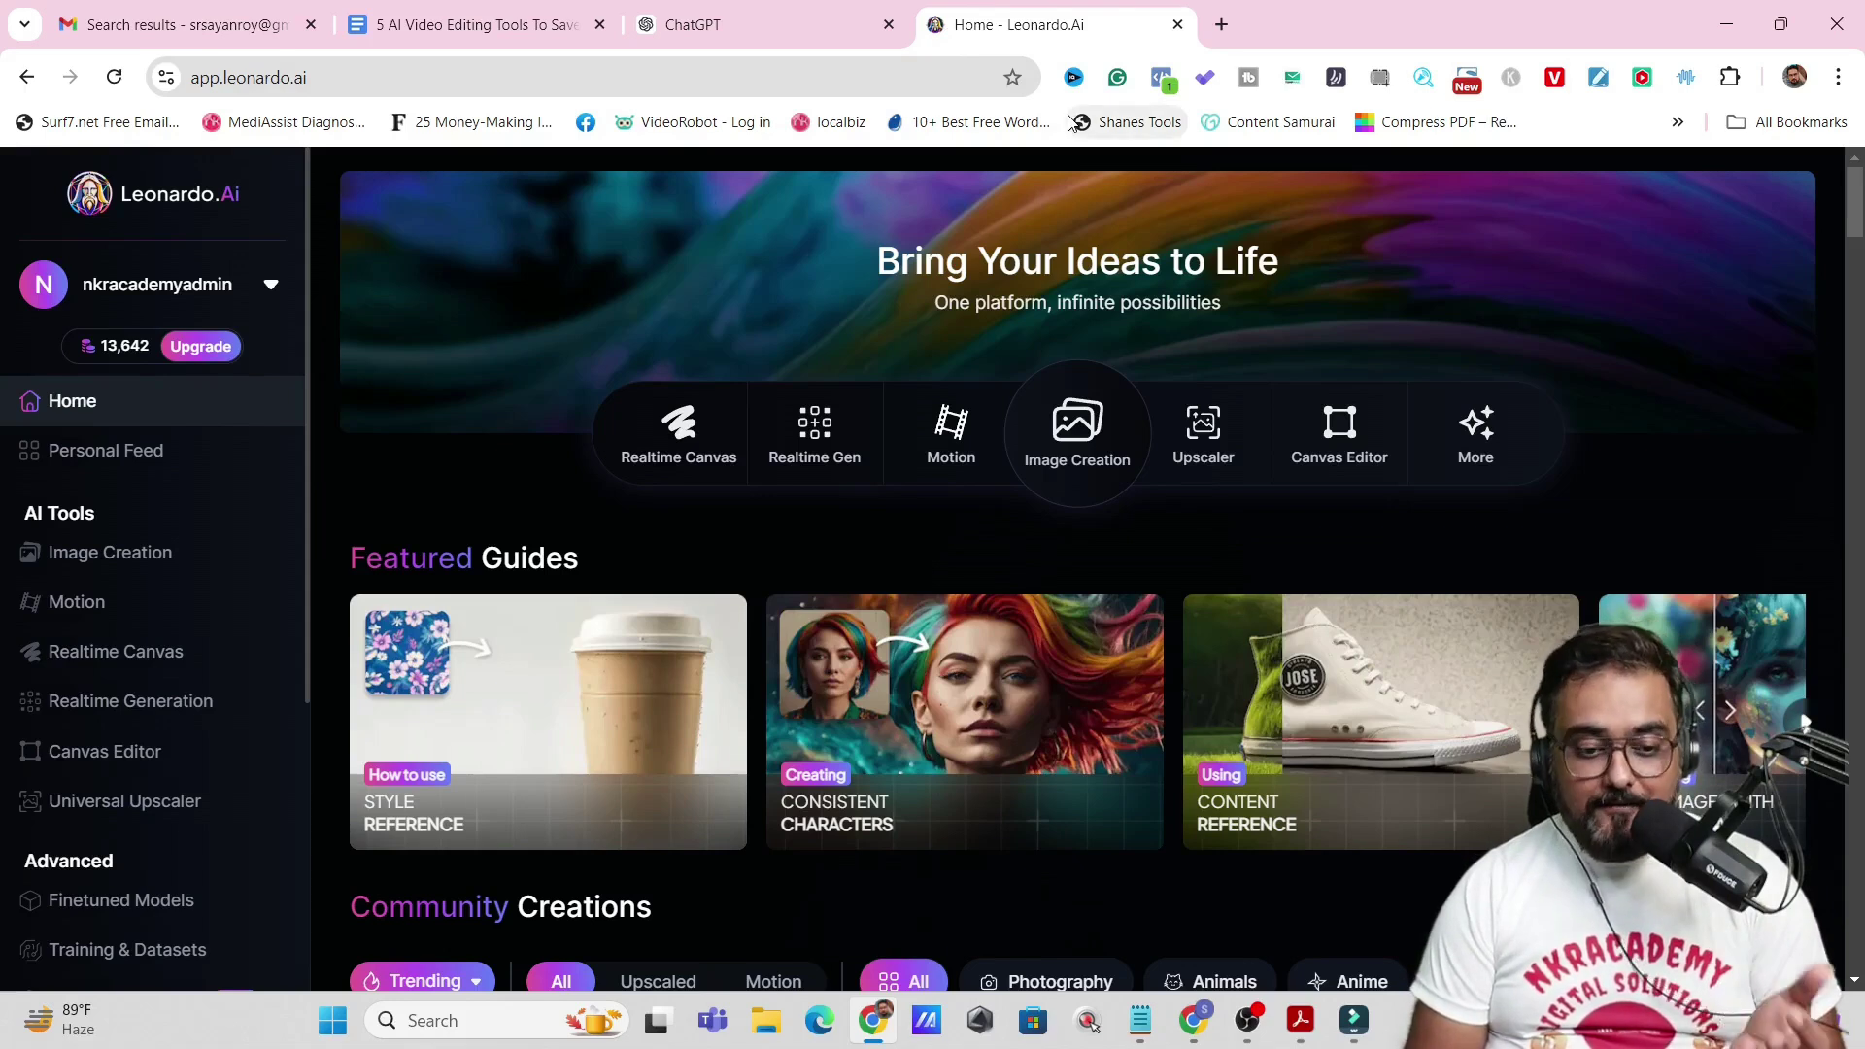
- Open the Personal Feed in Leonardo.Ai and browse the previously generated images
left_click(146, 453)
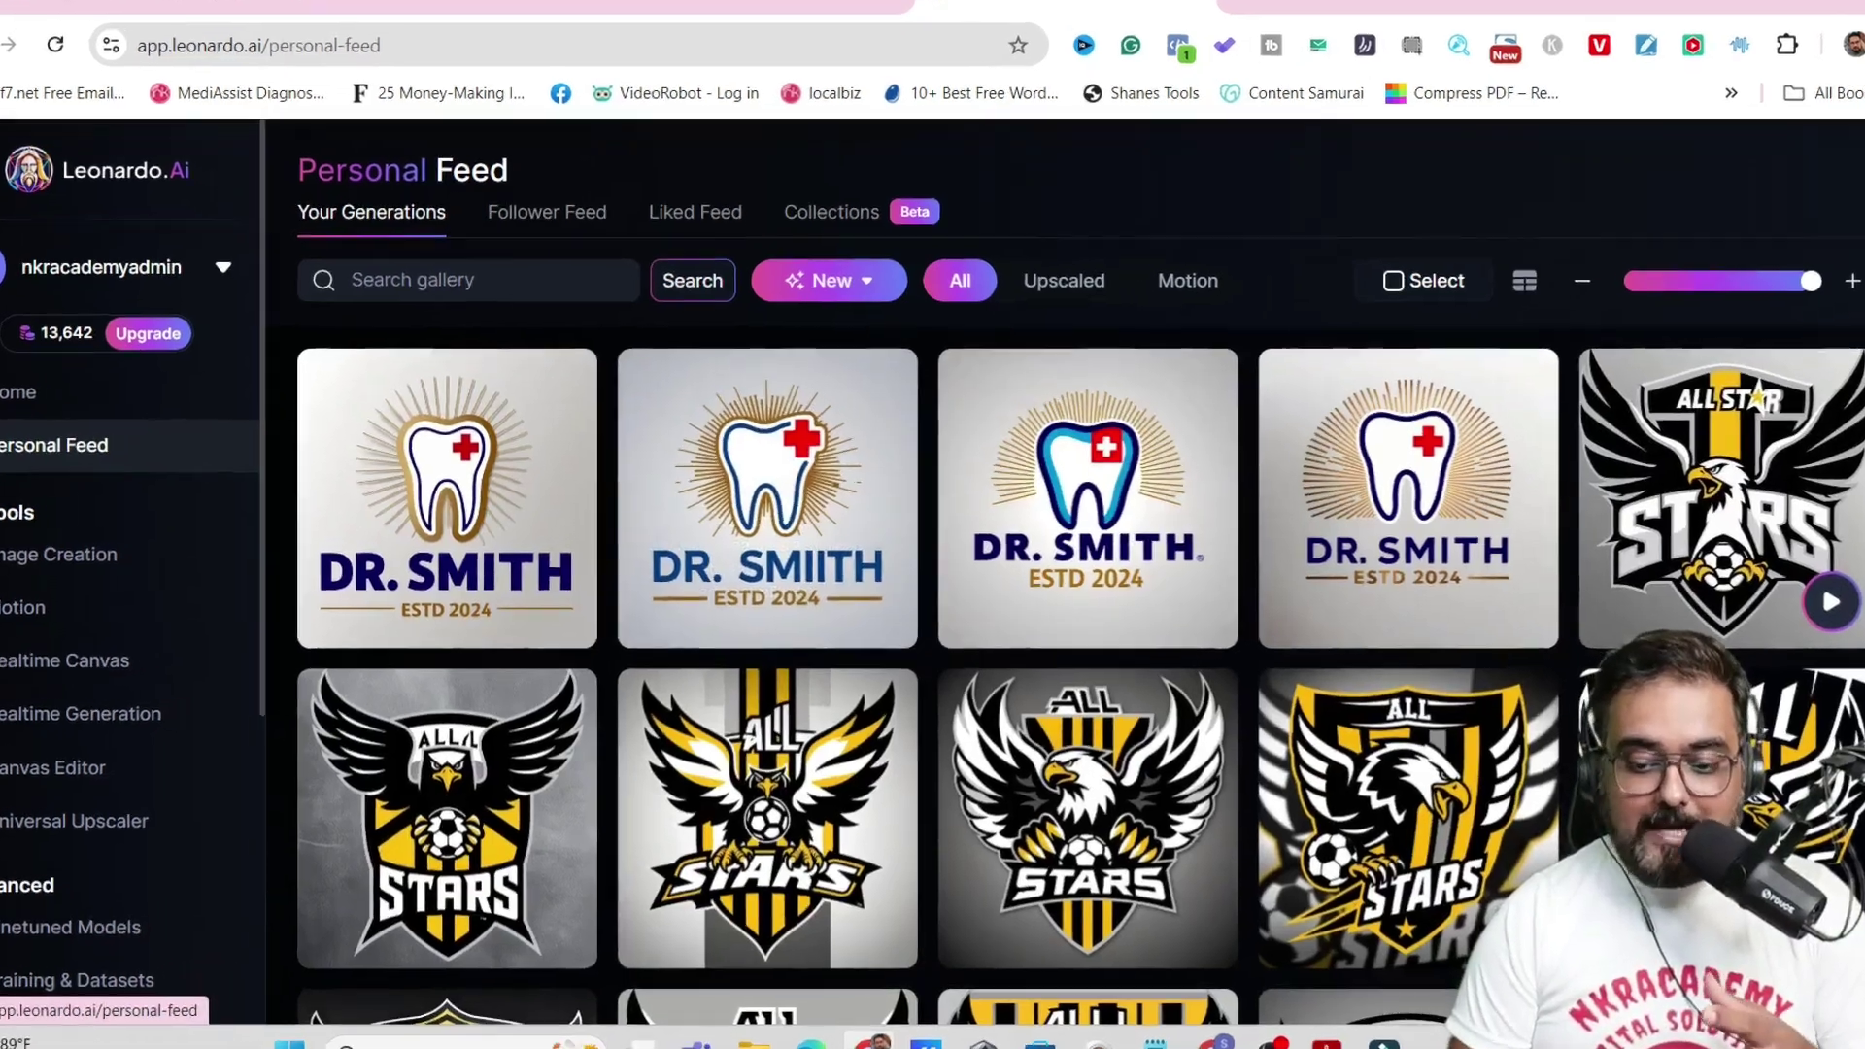
scroll(1856, 236, "down", 20)
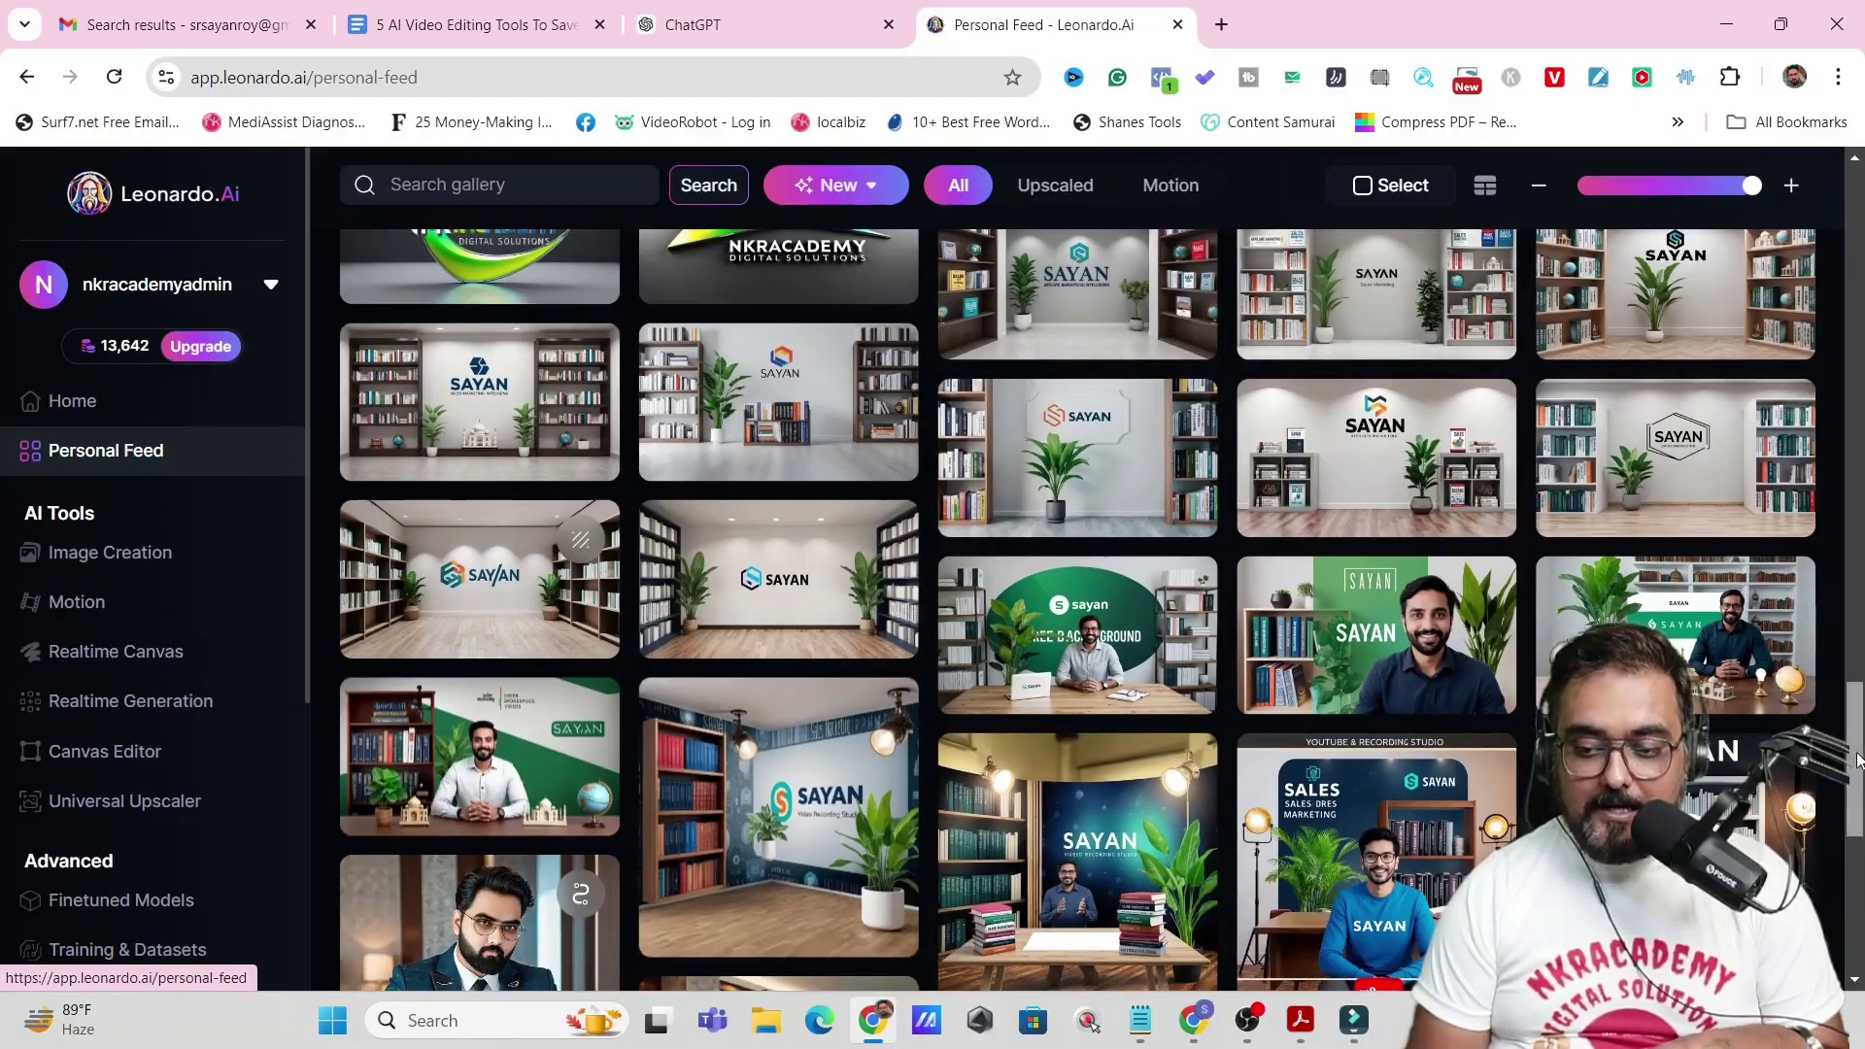
scroll(1859, 928, "down", 10)
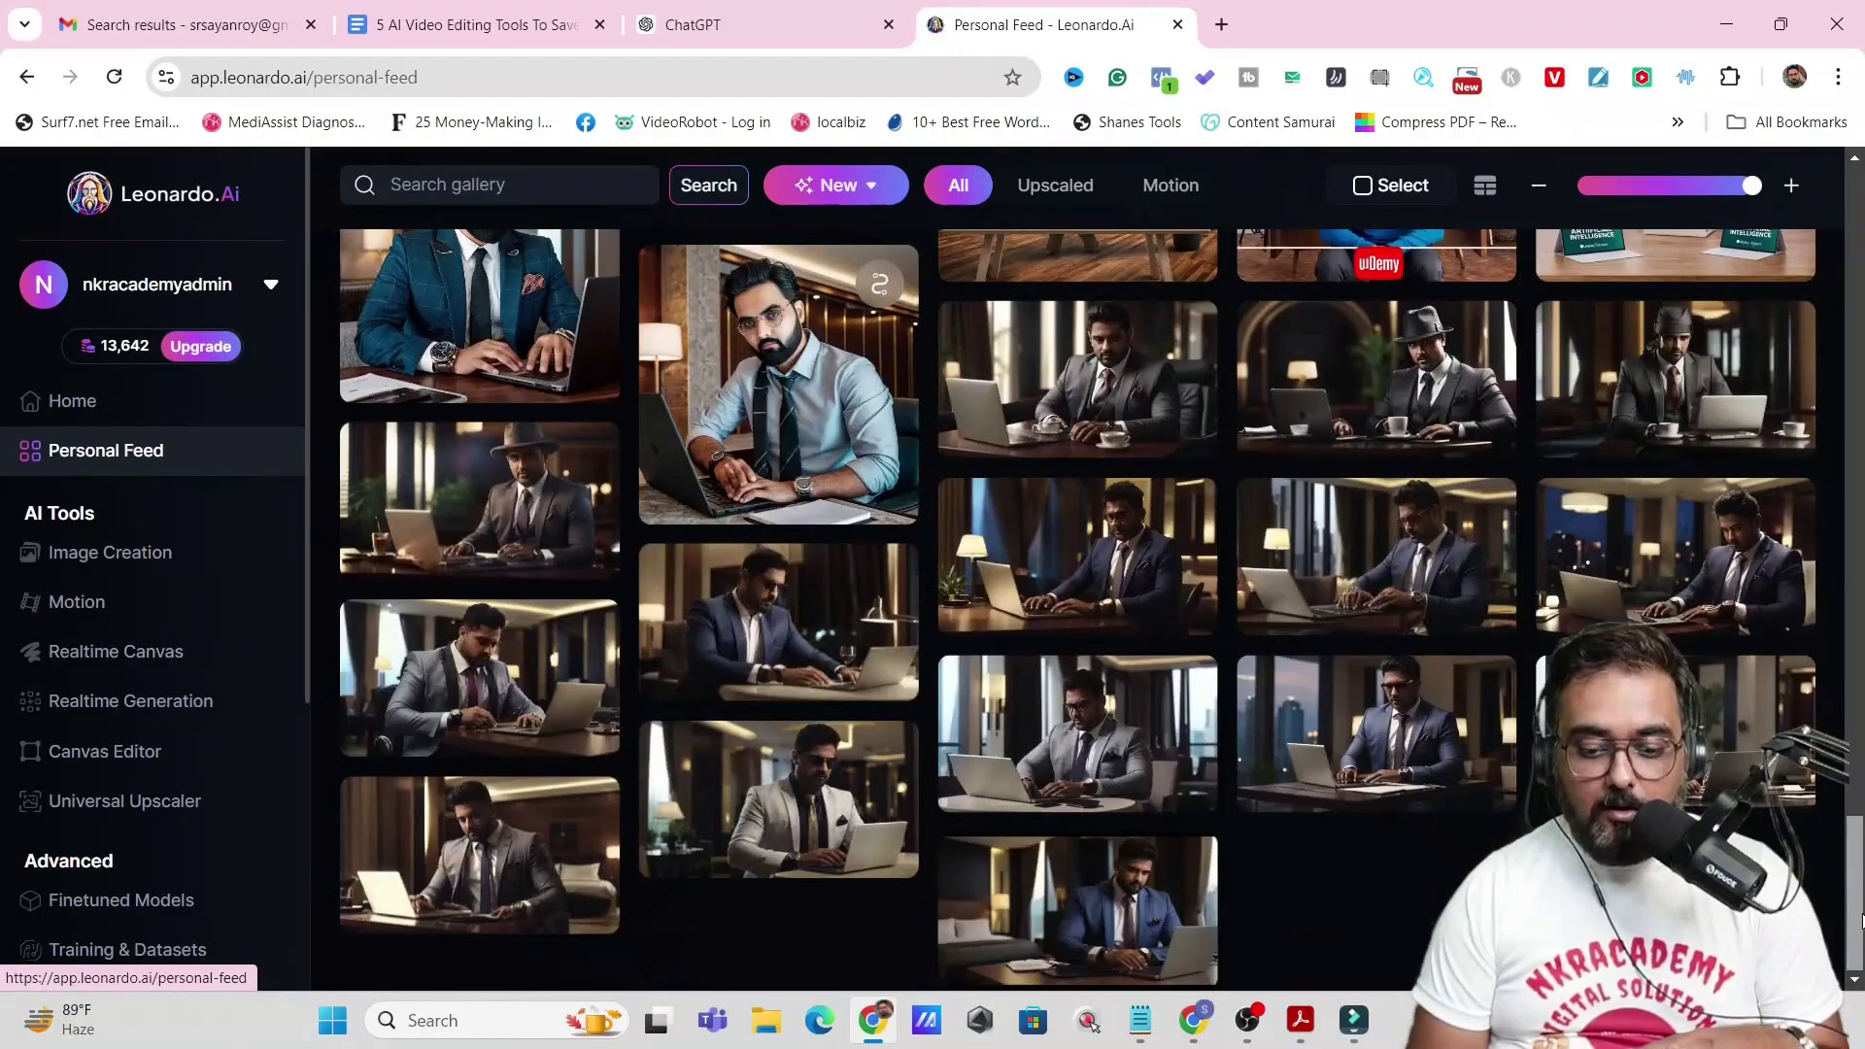
scroll(1860, 928, "up", 3)
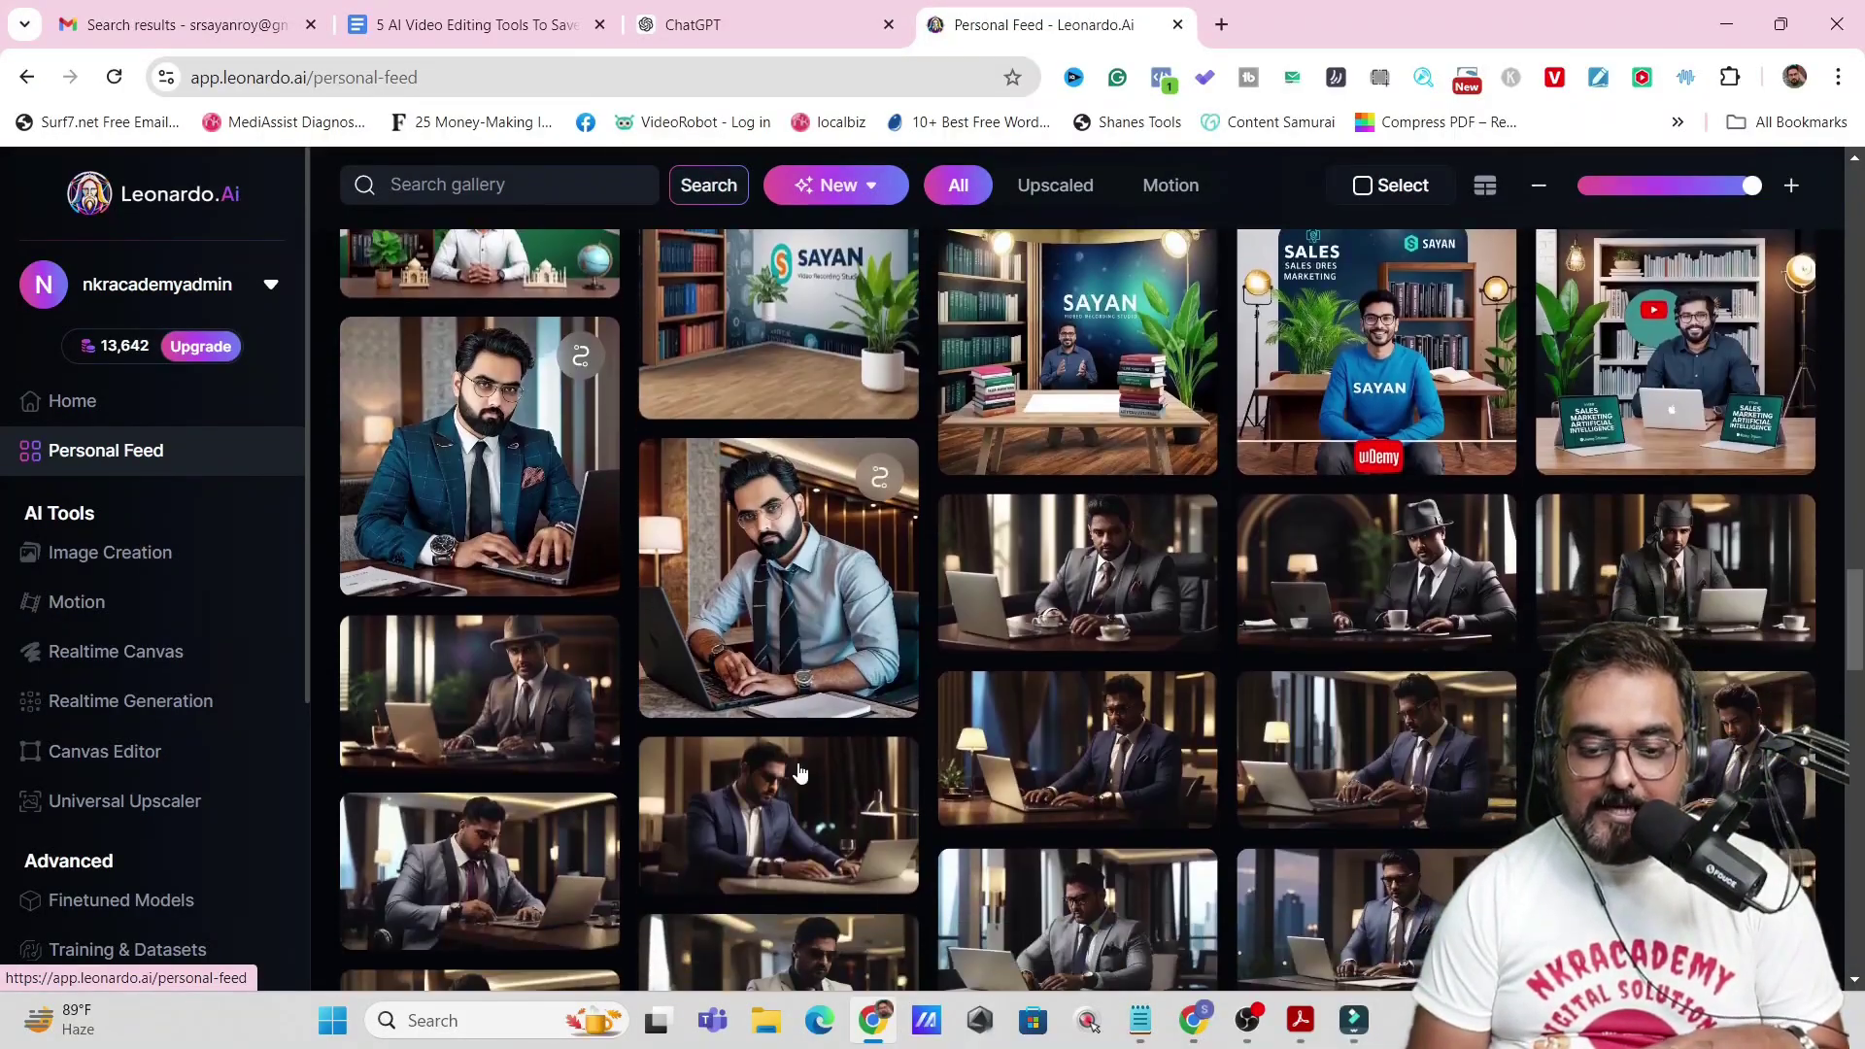
- Generate a motion video from the image of the bearded man in a blue shirt and preview the result
left_click(773, 536)
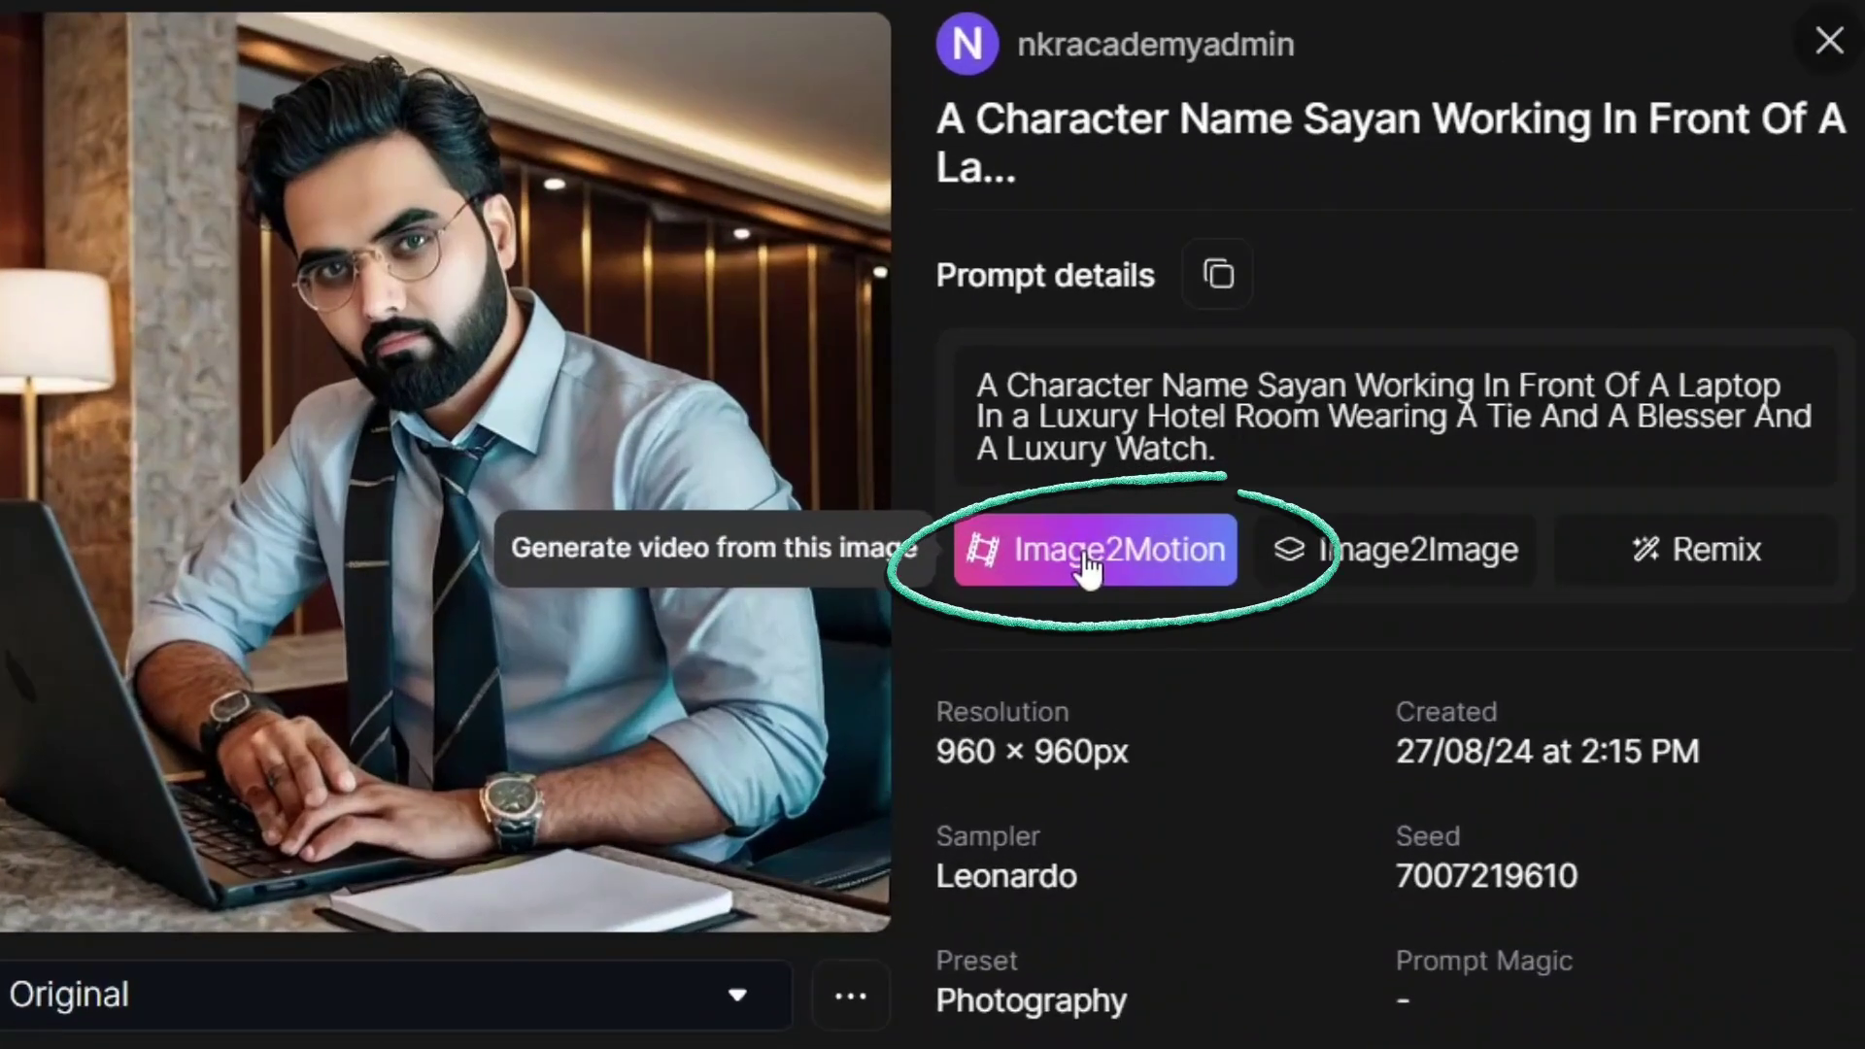
left_click(1016, 544)
left_click(1074, 872)
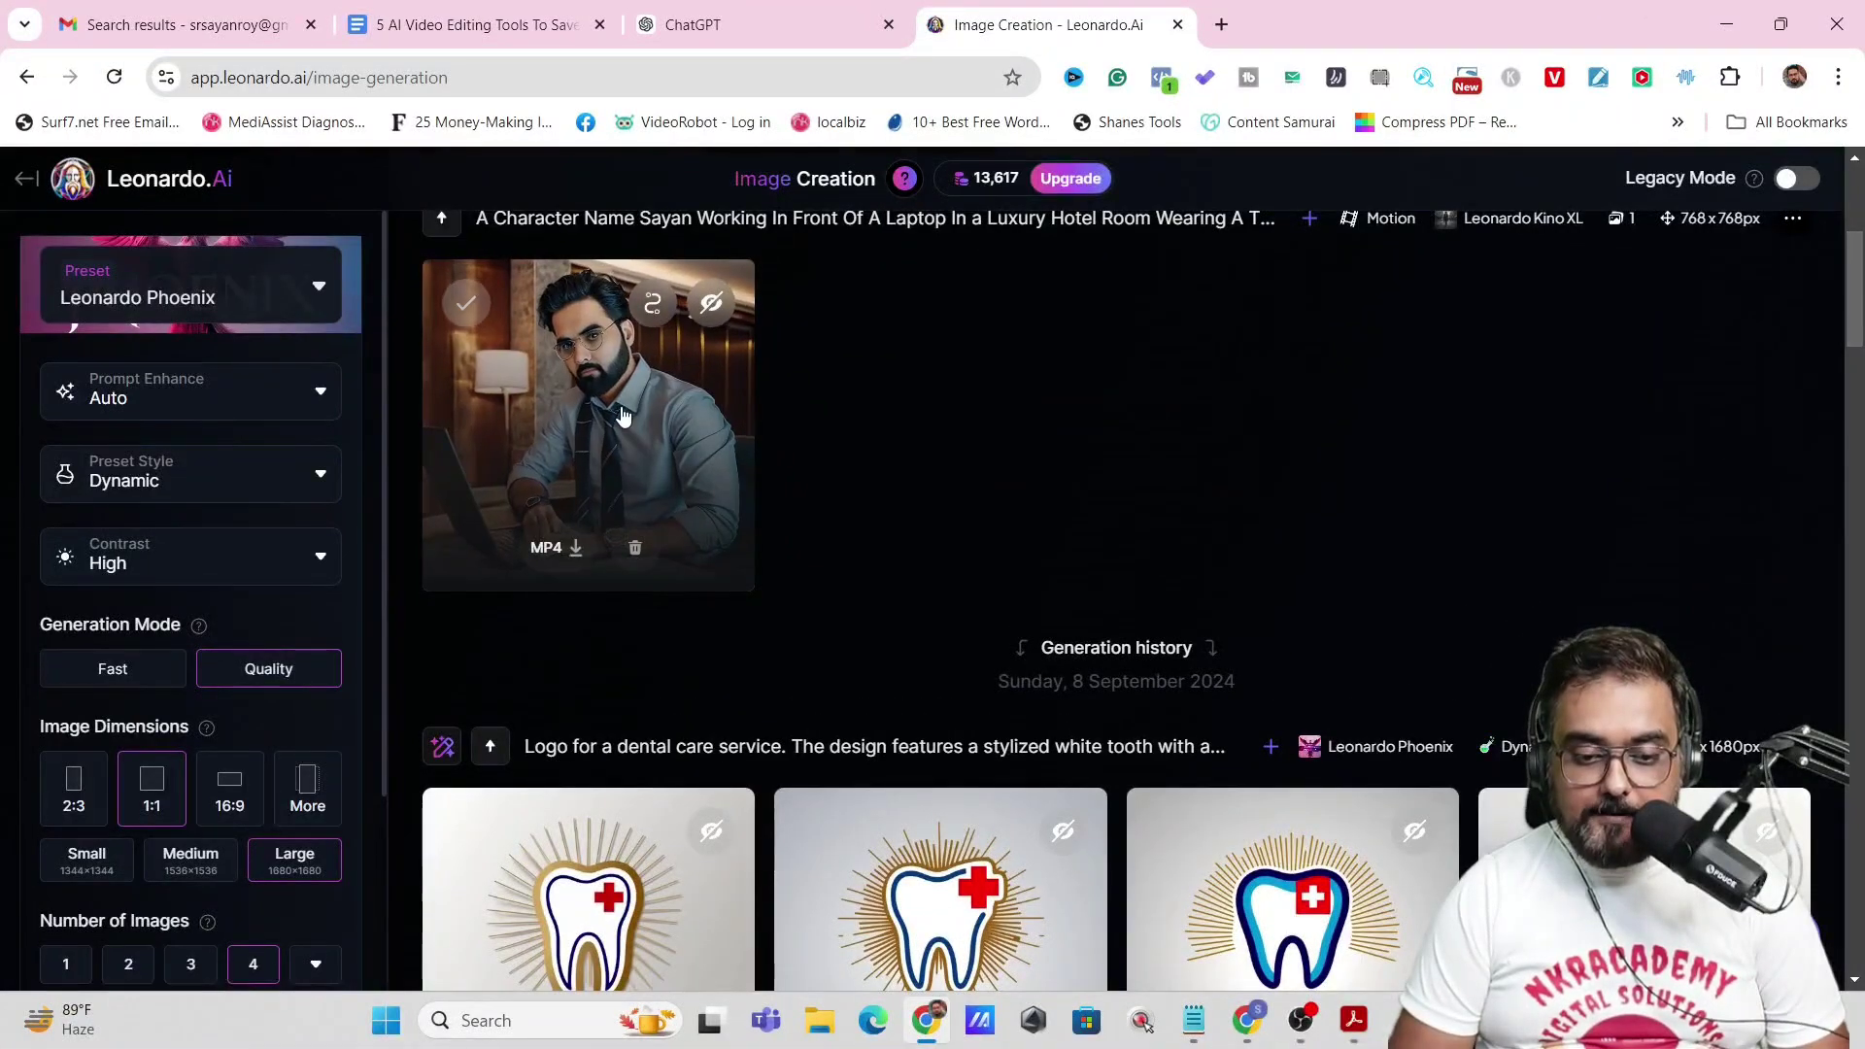
left_click(623, 416)
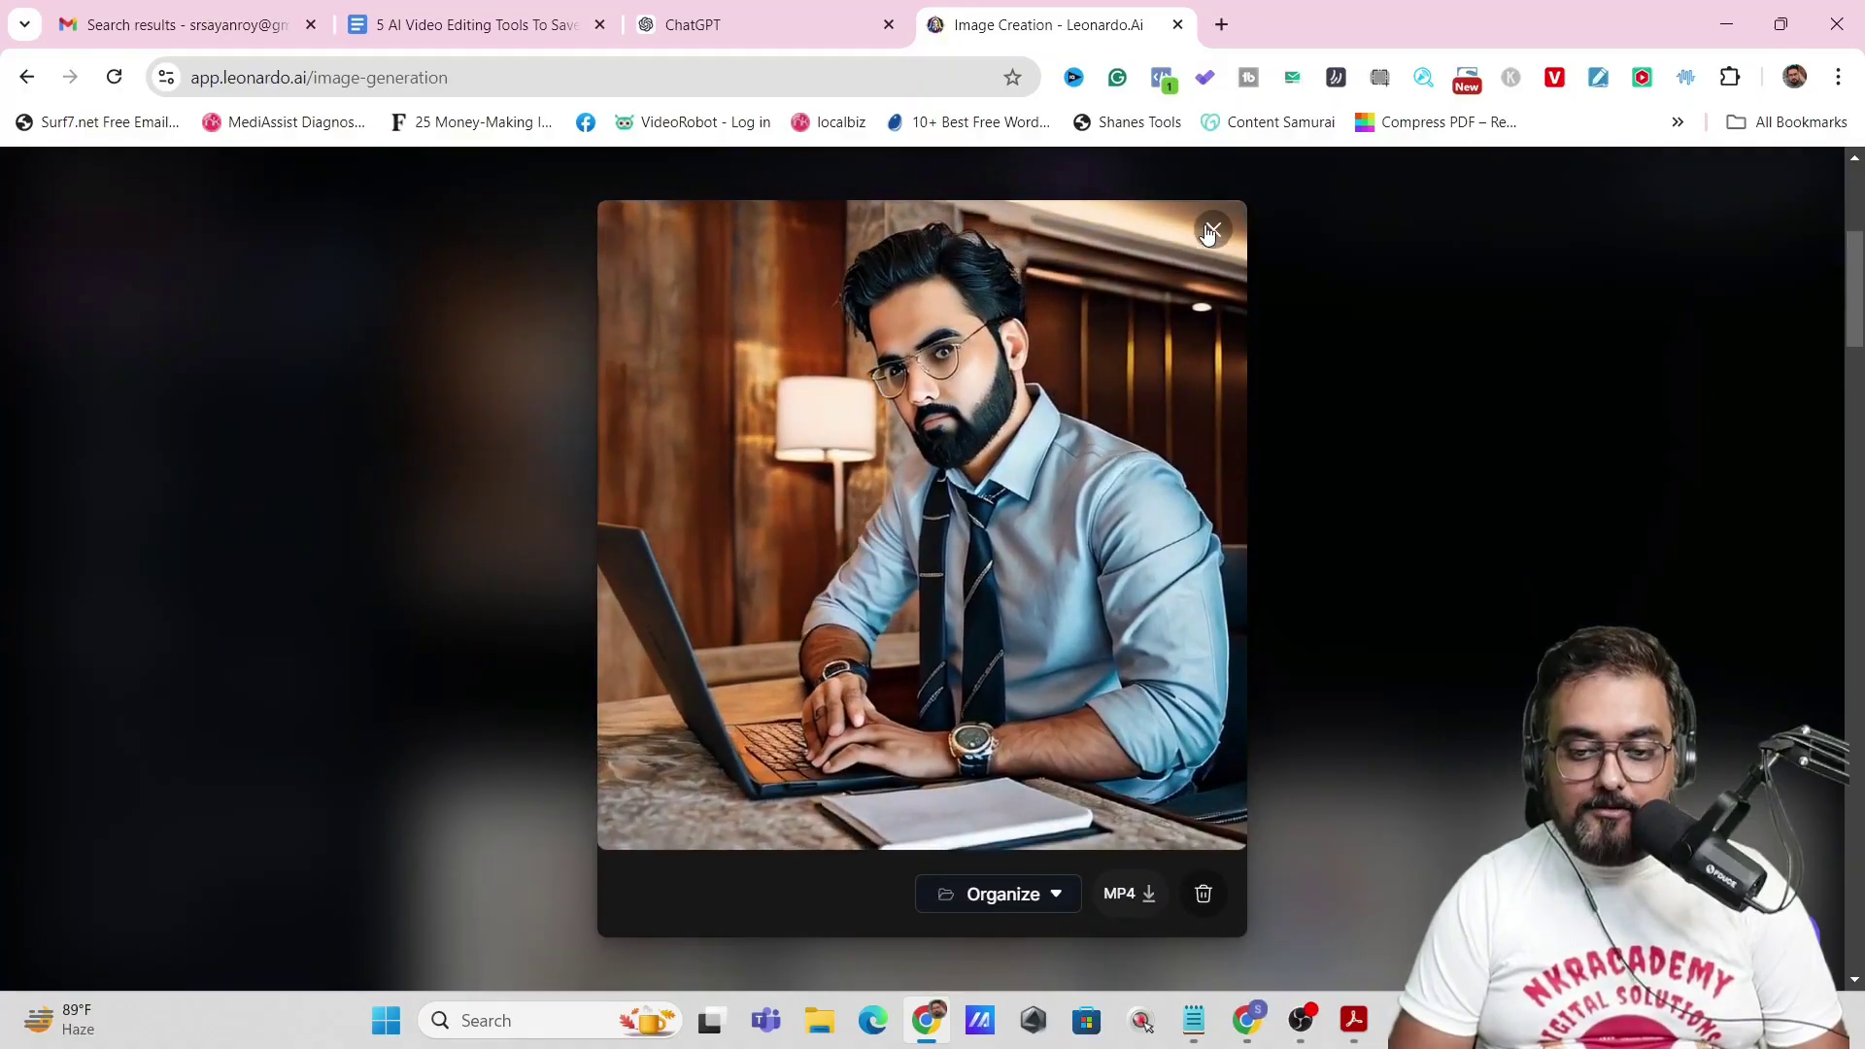
left_click(1211, 230)
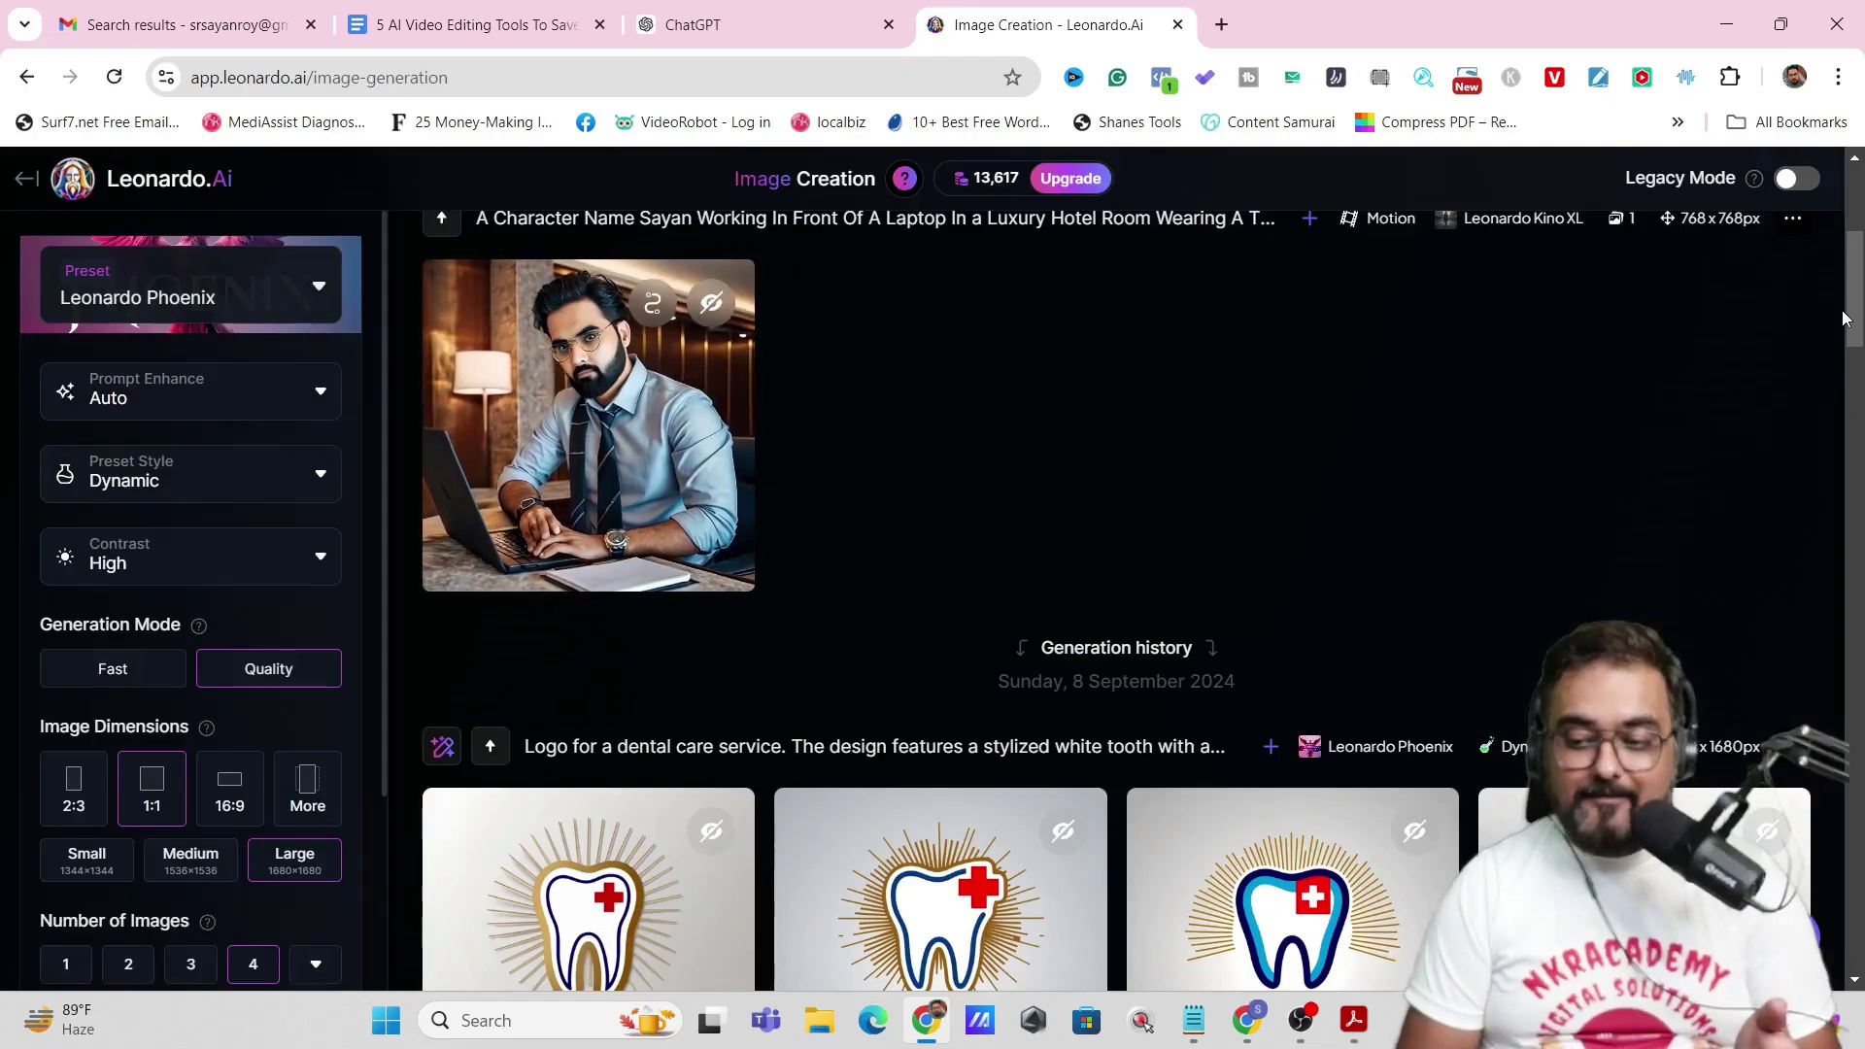
left_click(490, 746)
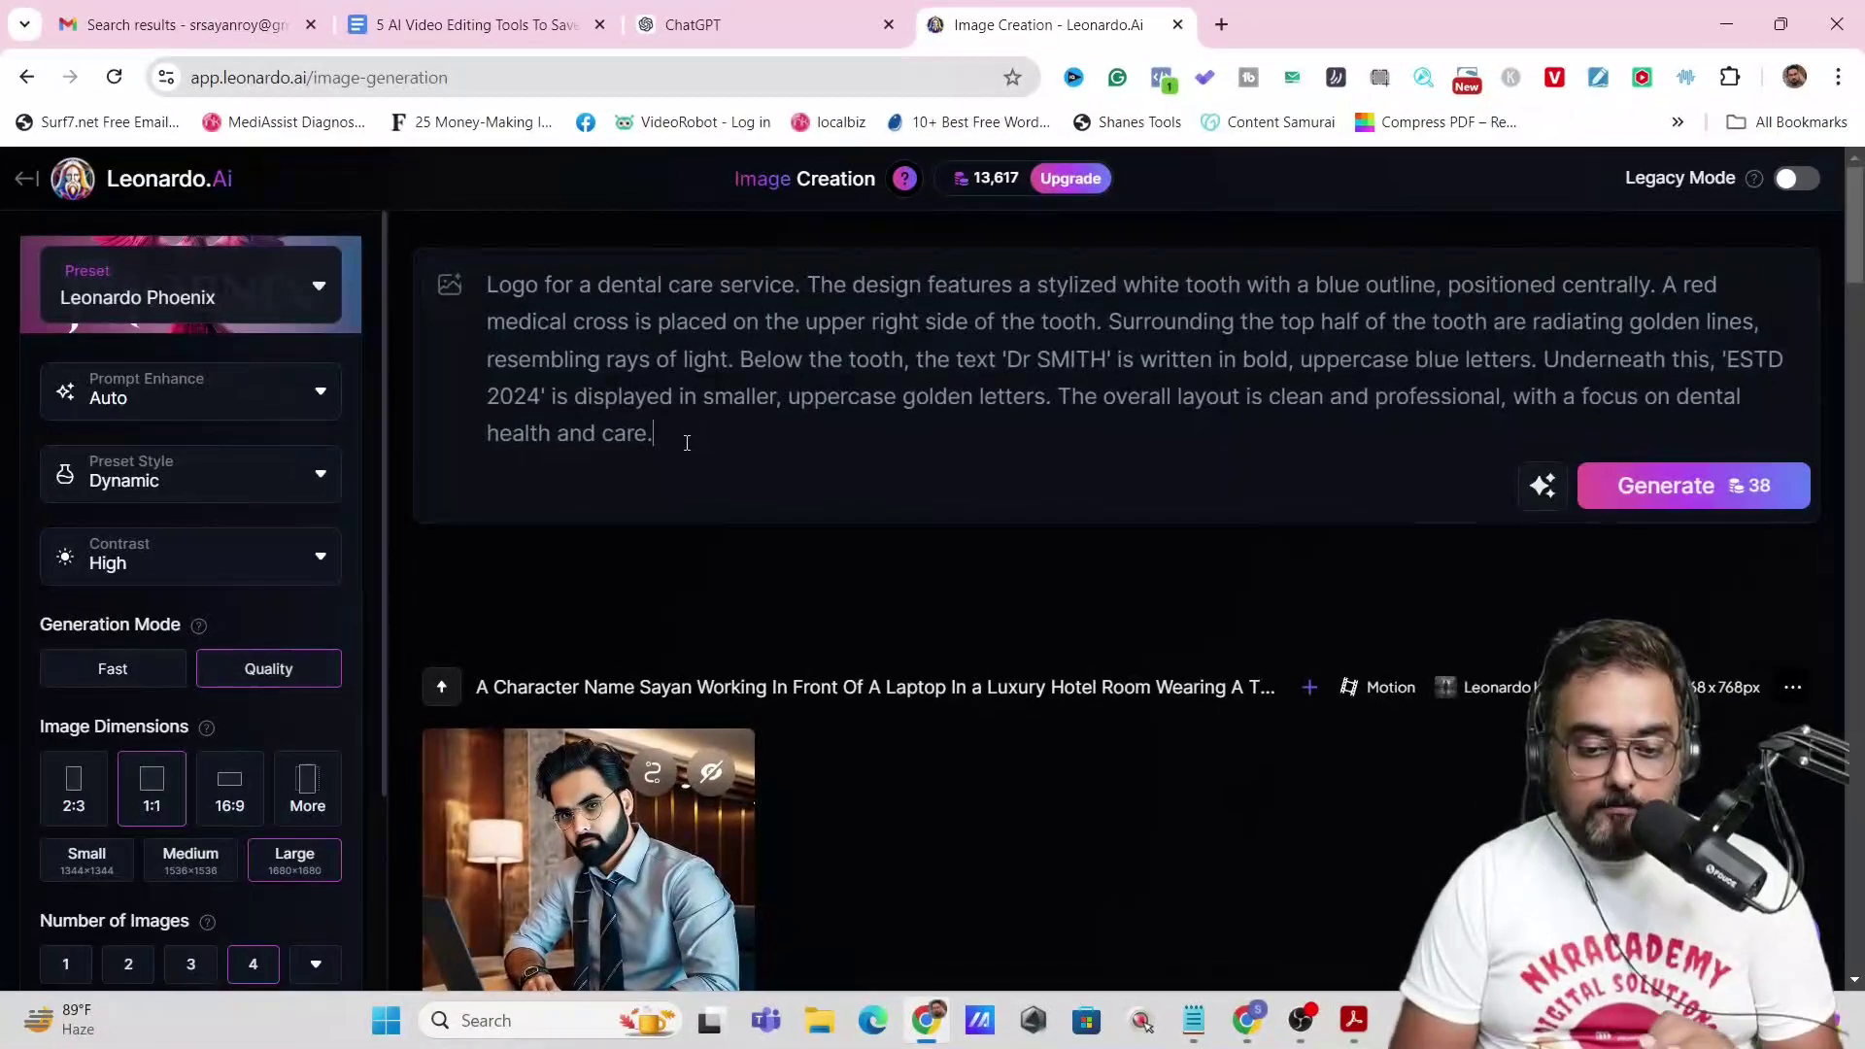
left_click_drag(687, 443, 486, 282)
key("BackSpace")
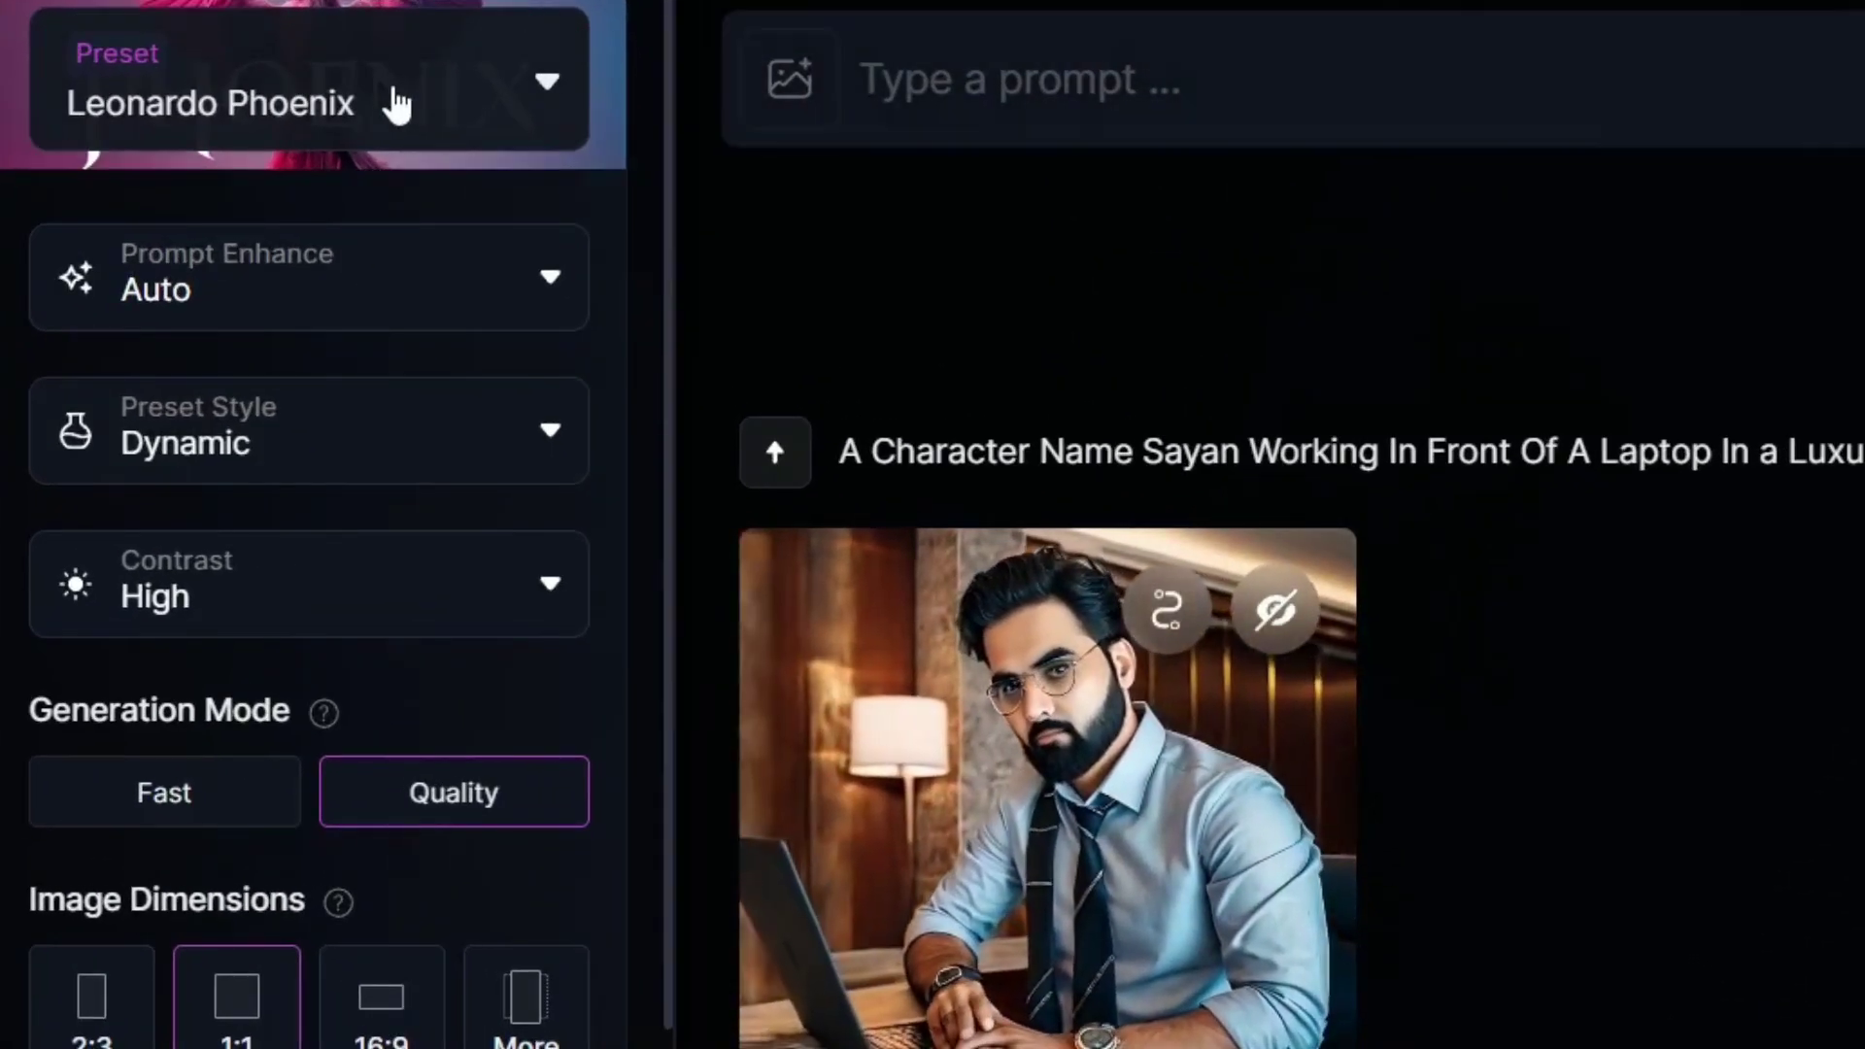
- Choose the Cinematic Kino preset for image generation and review the available preset styles, keeping Cinematic
left_click(395, 105)
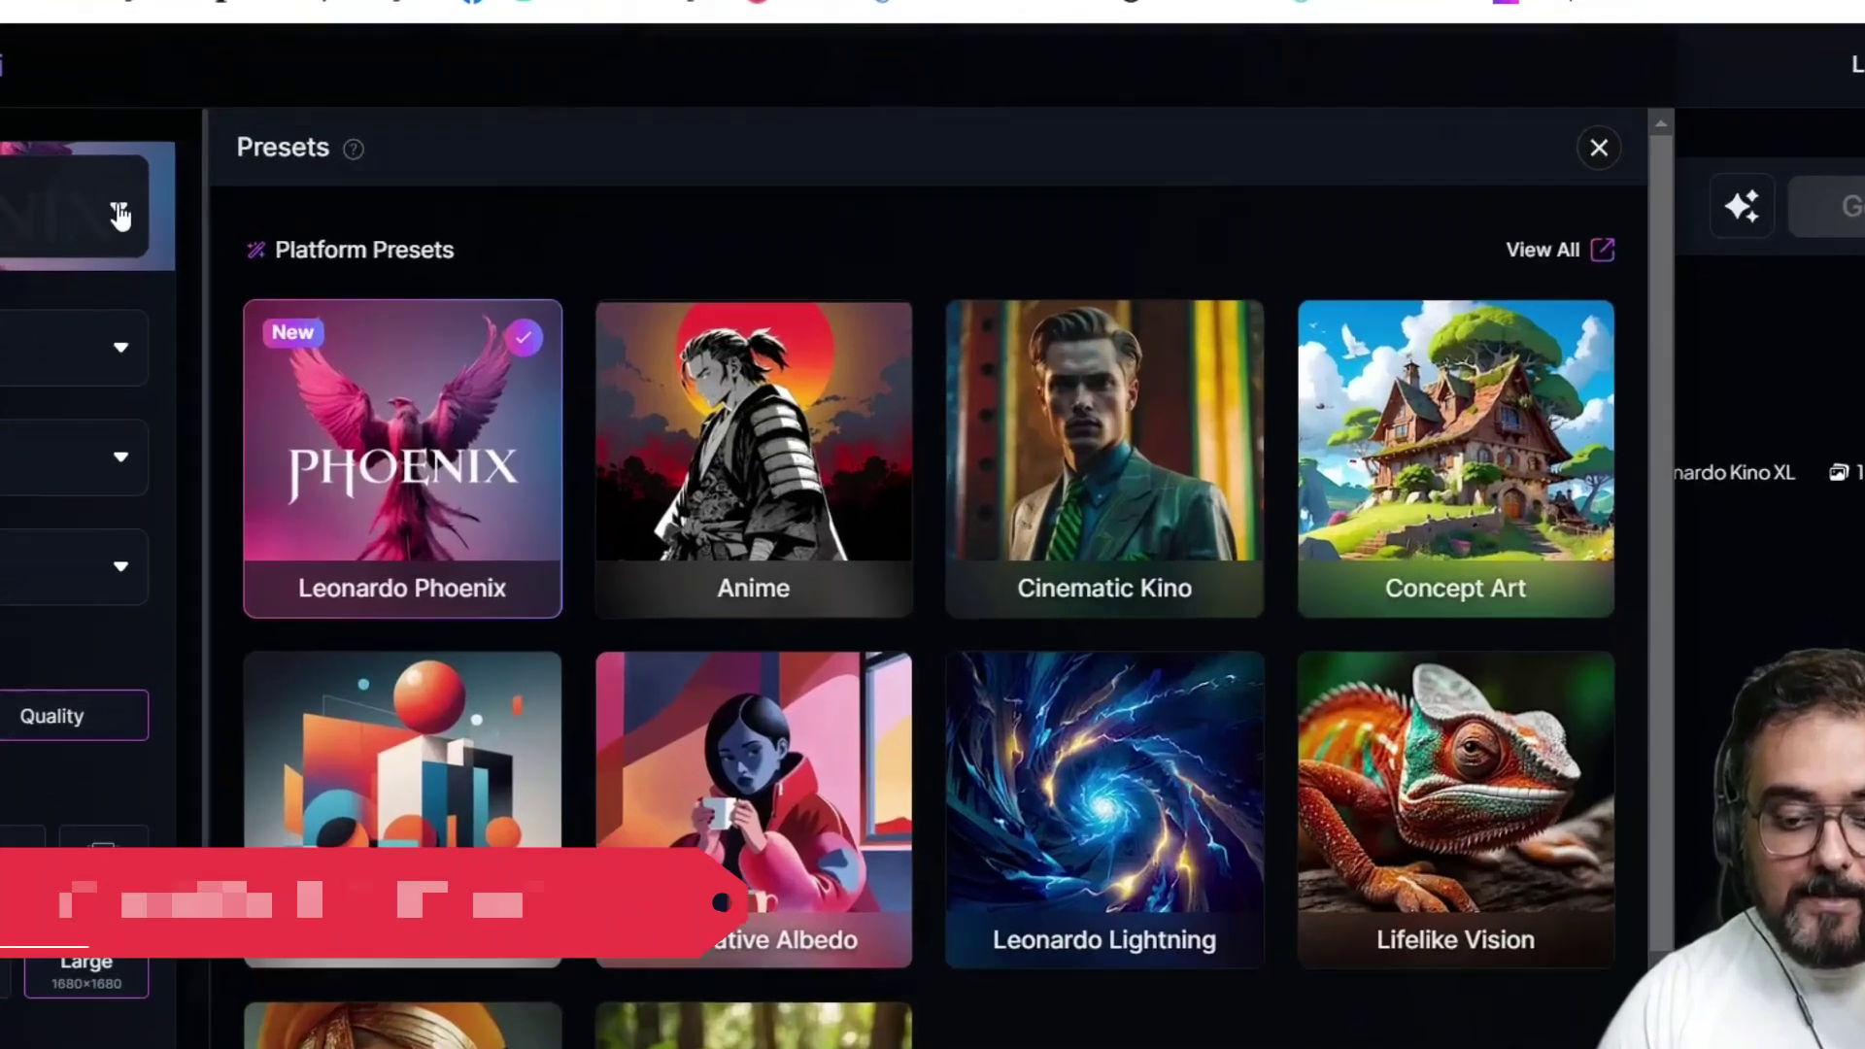
left_click(1068, 476)
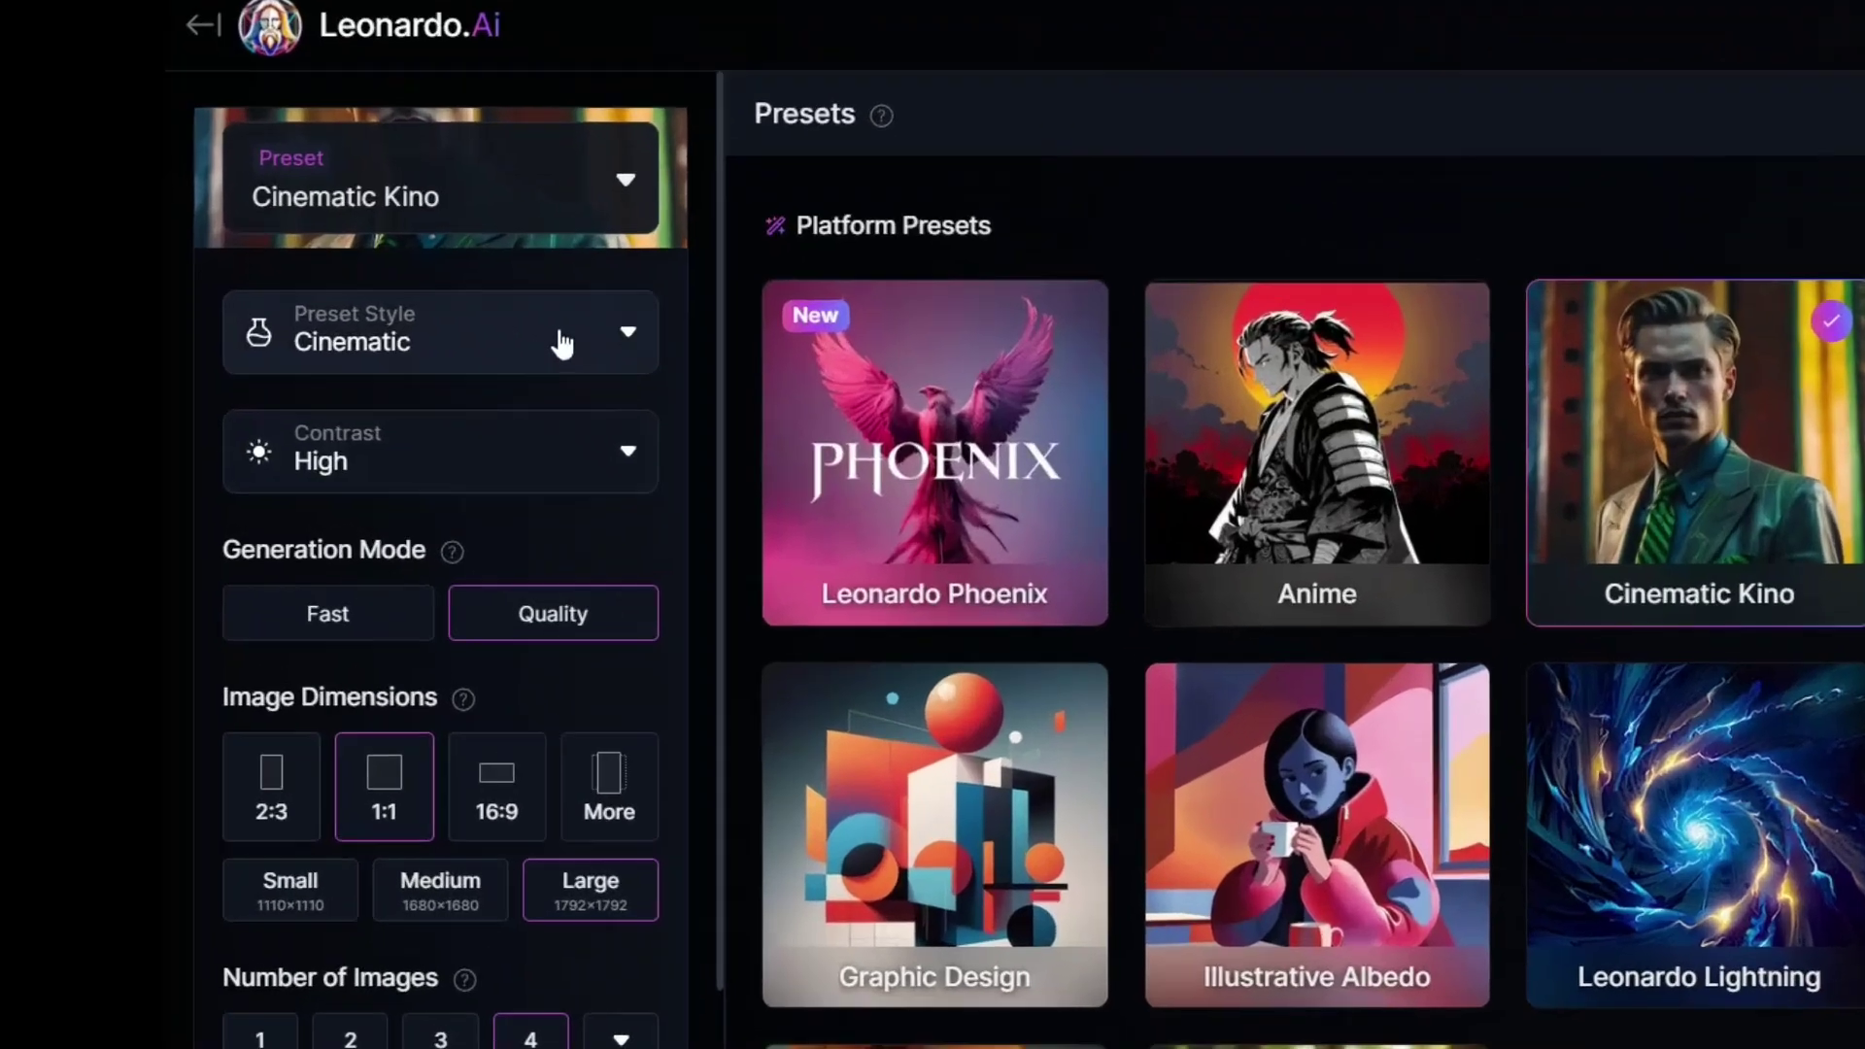
left_click(563, 340)
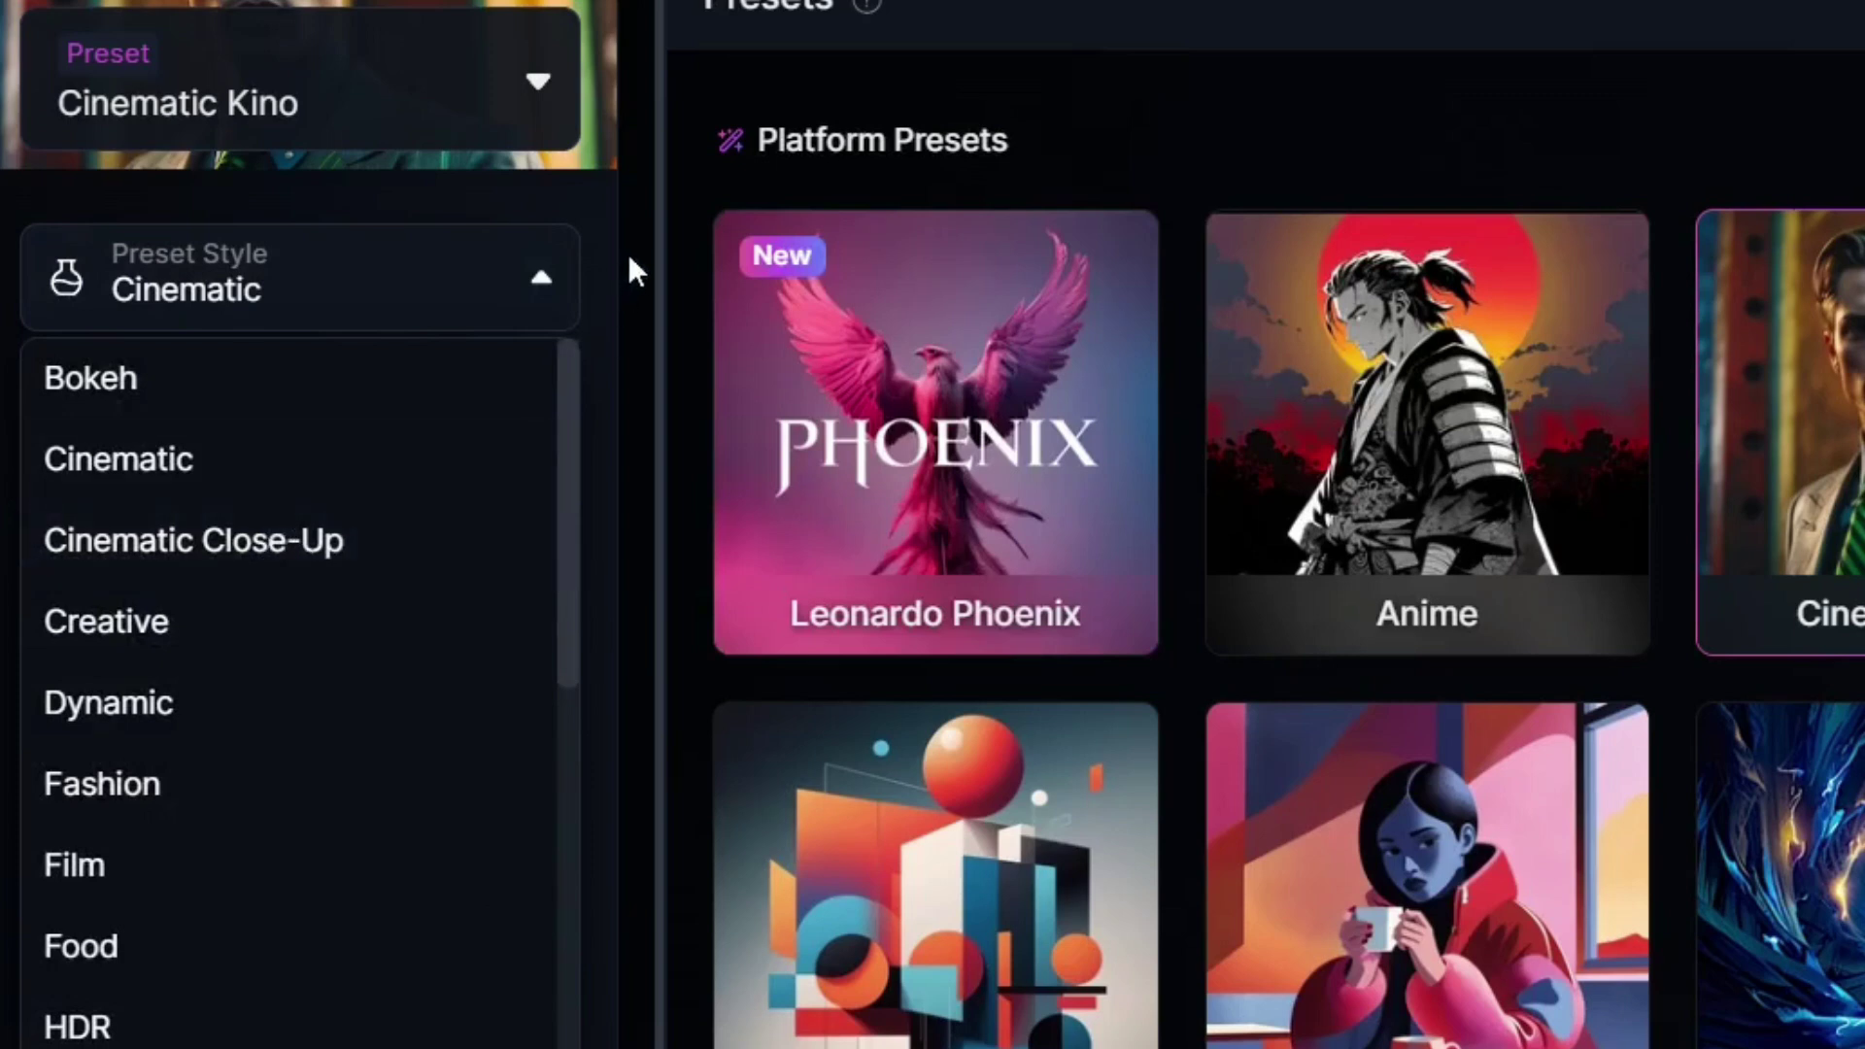
left_click(592, 253)
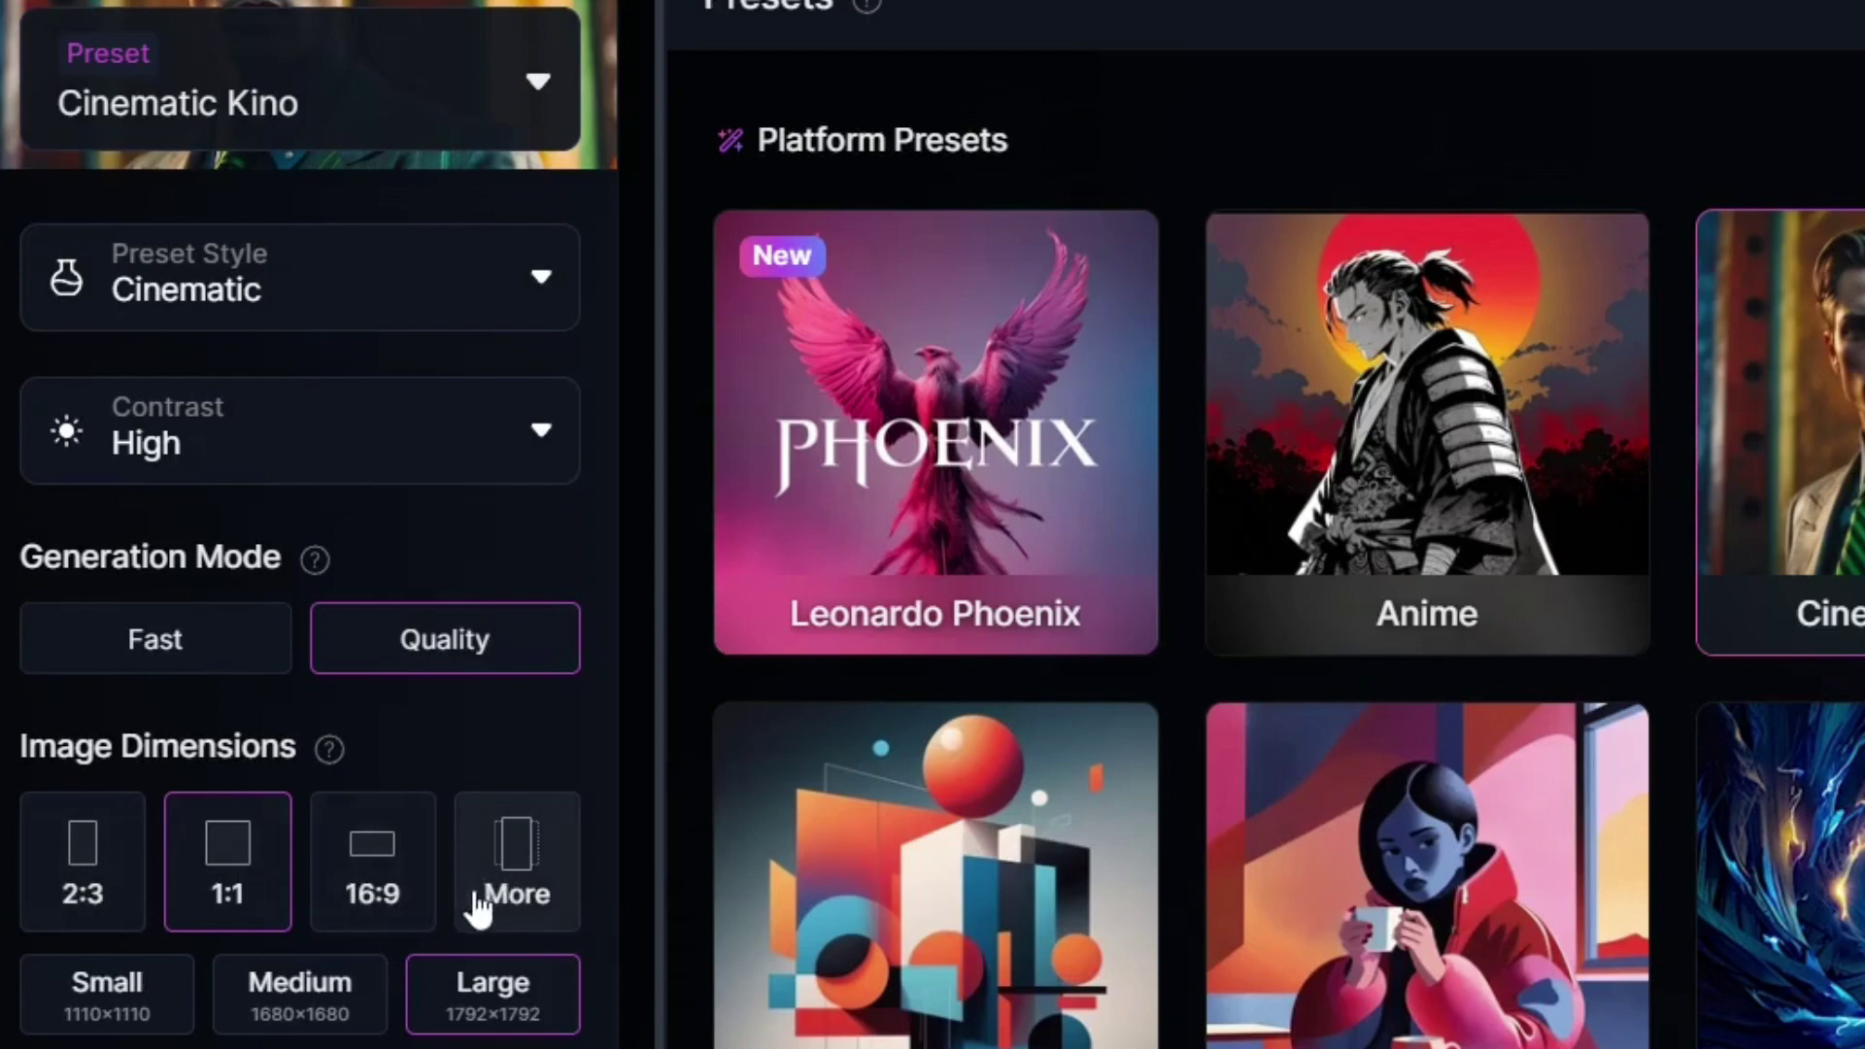
- Set the image dimensions to 16:9, review the advanced settings, and close the preset gallery
left_click(386, 910)
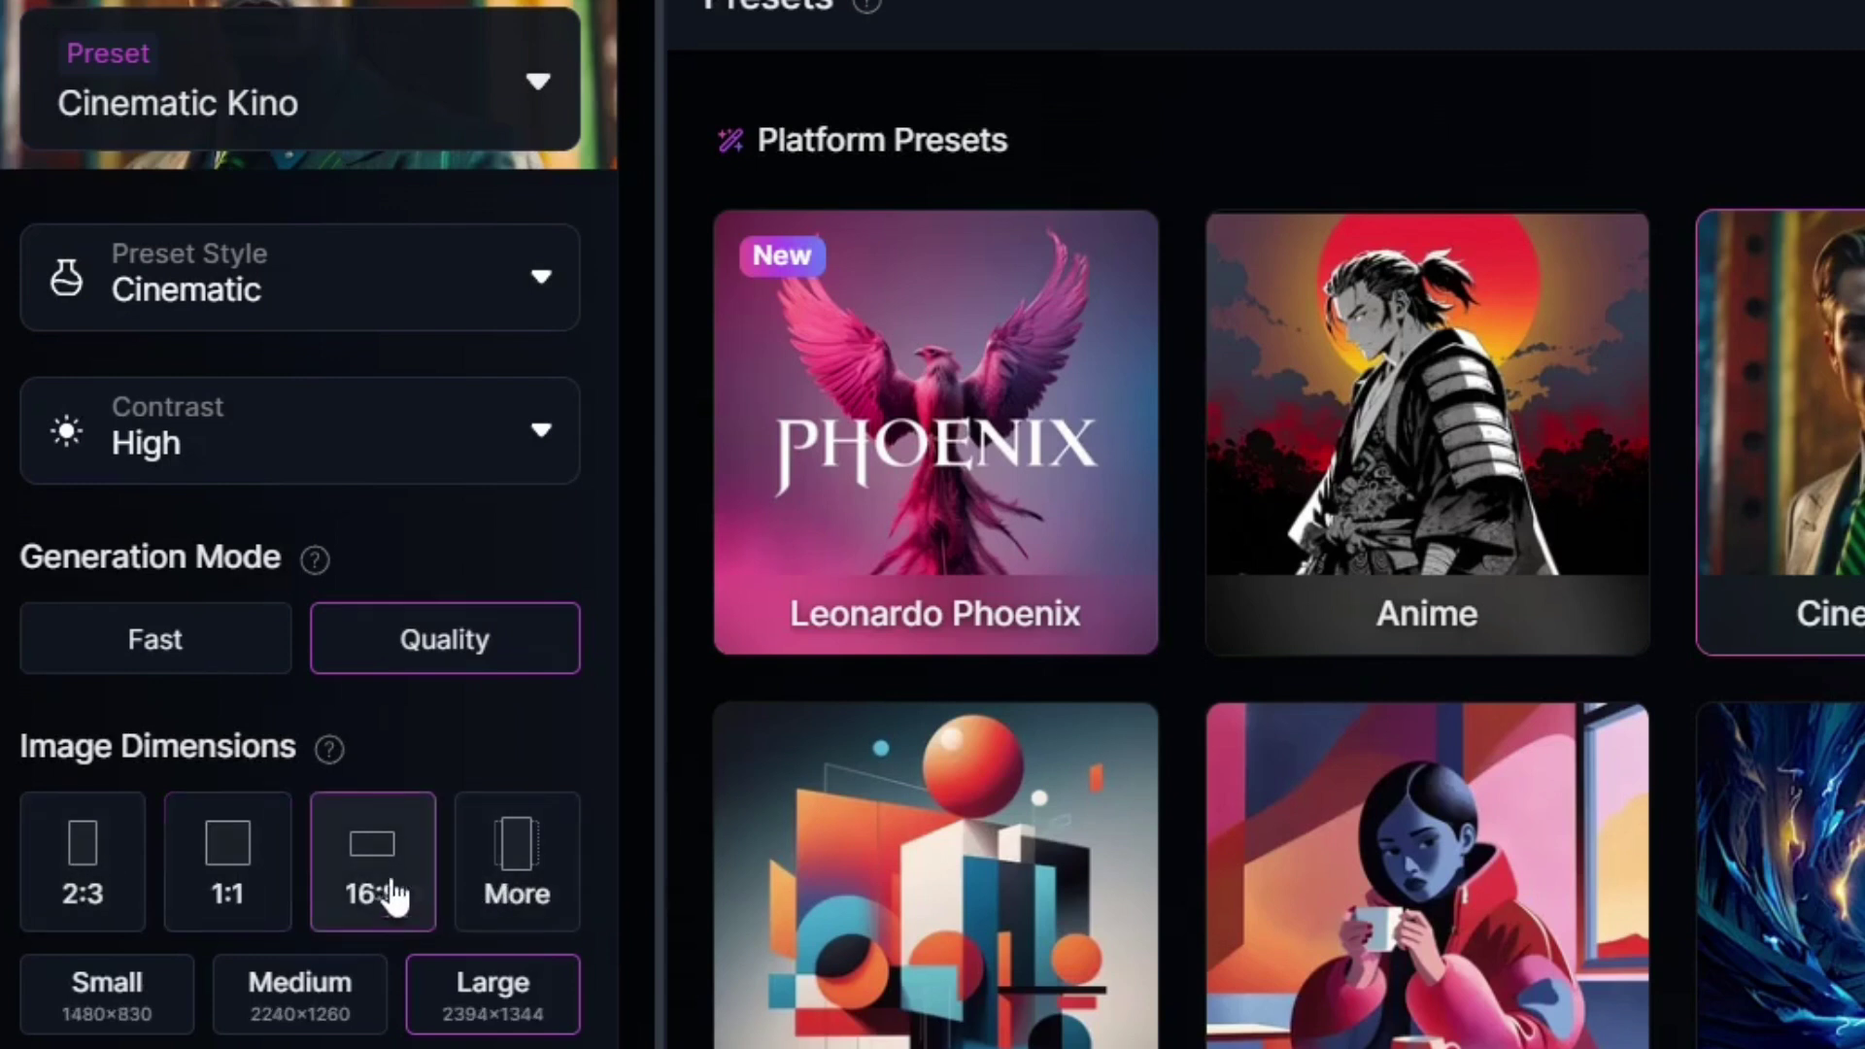
scroll(664, 685, "down", 3)
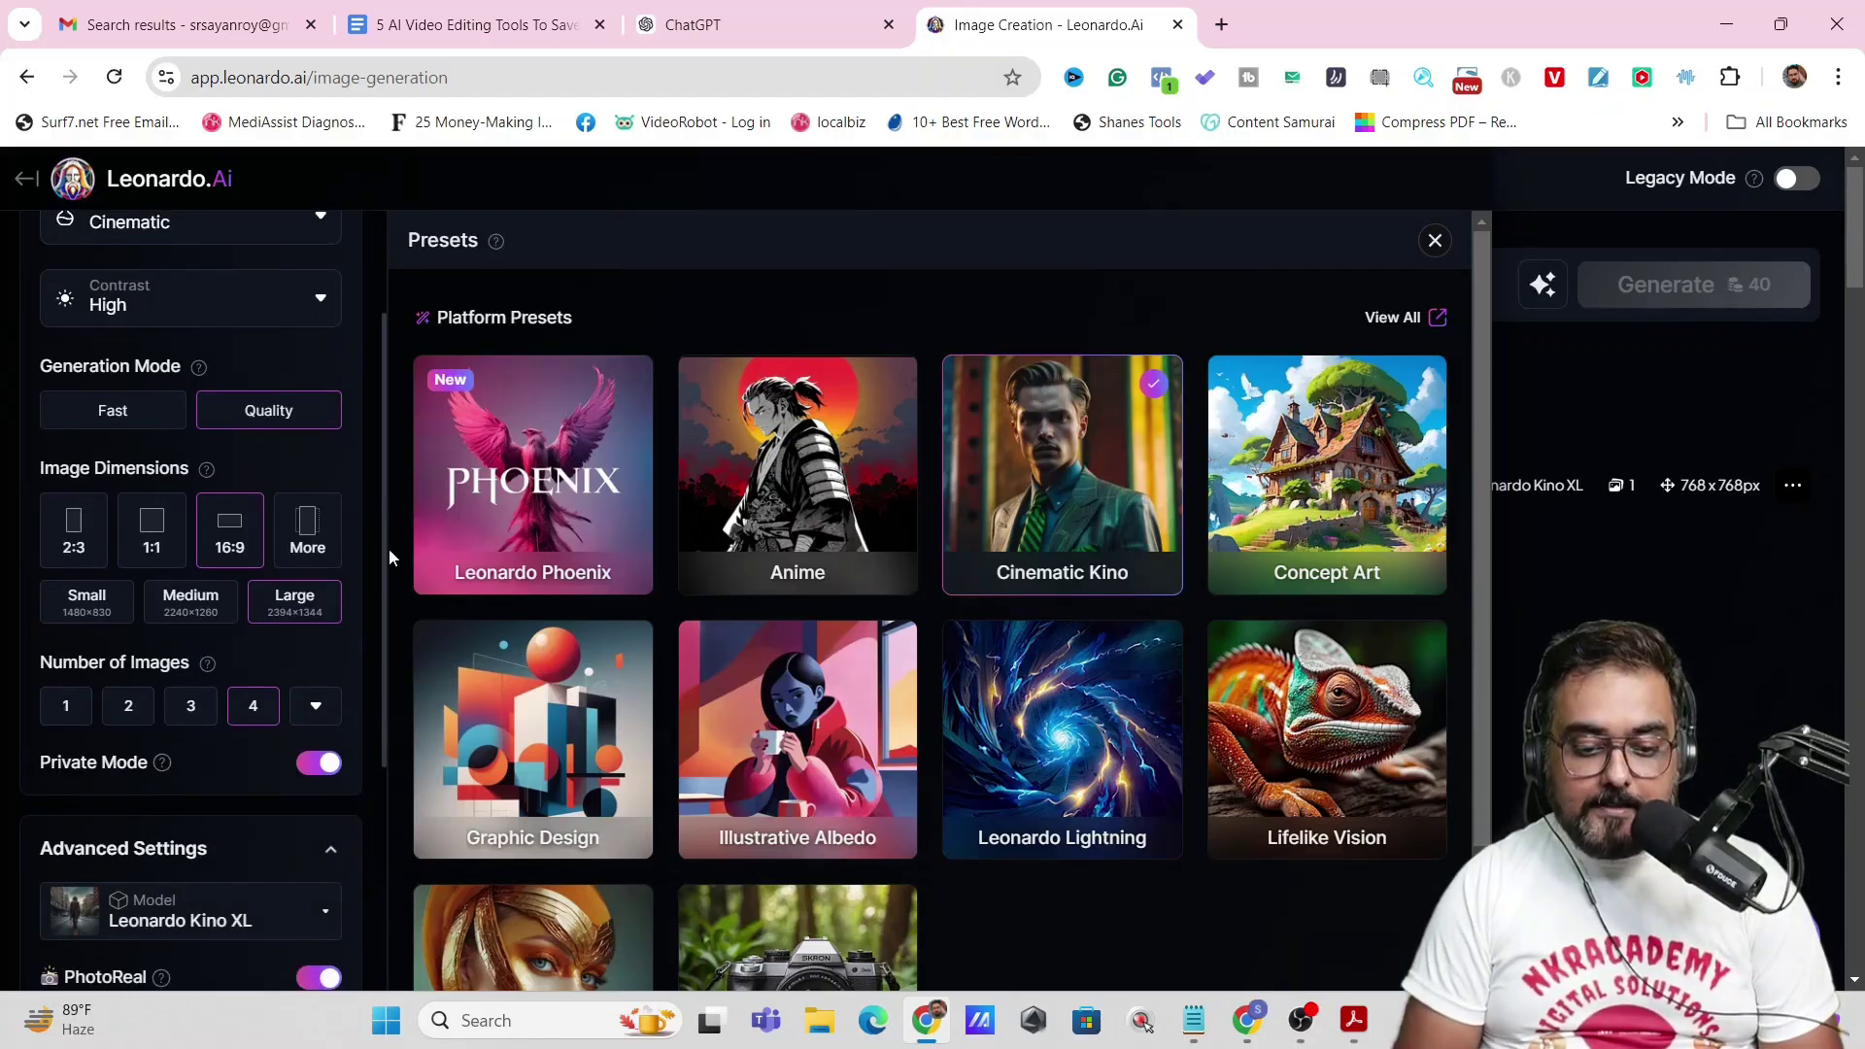
scroll(384, 554, "down", 3)
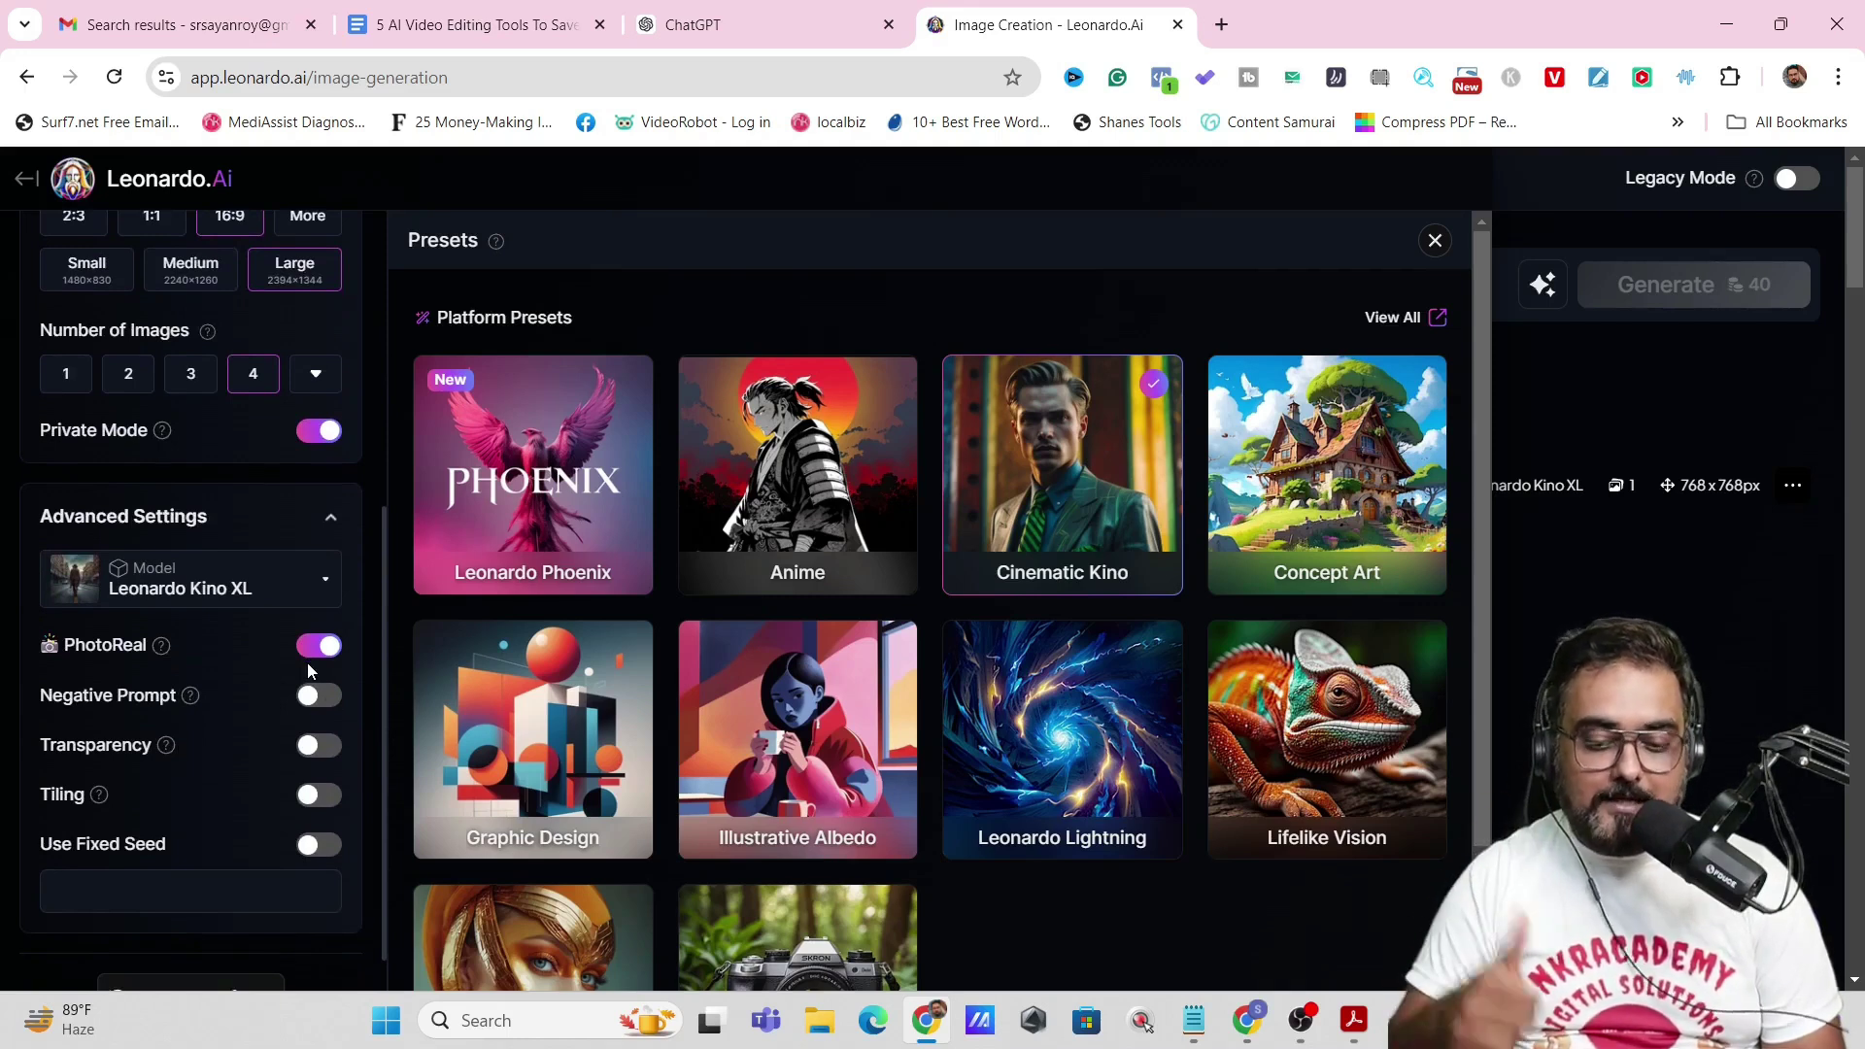
left_click(1437, 242)
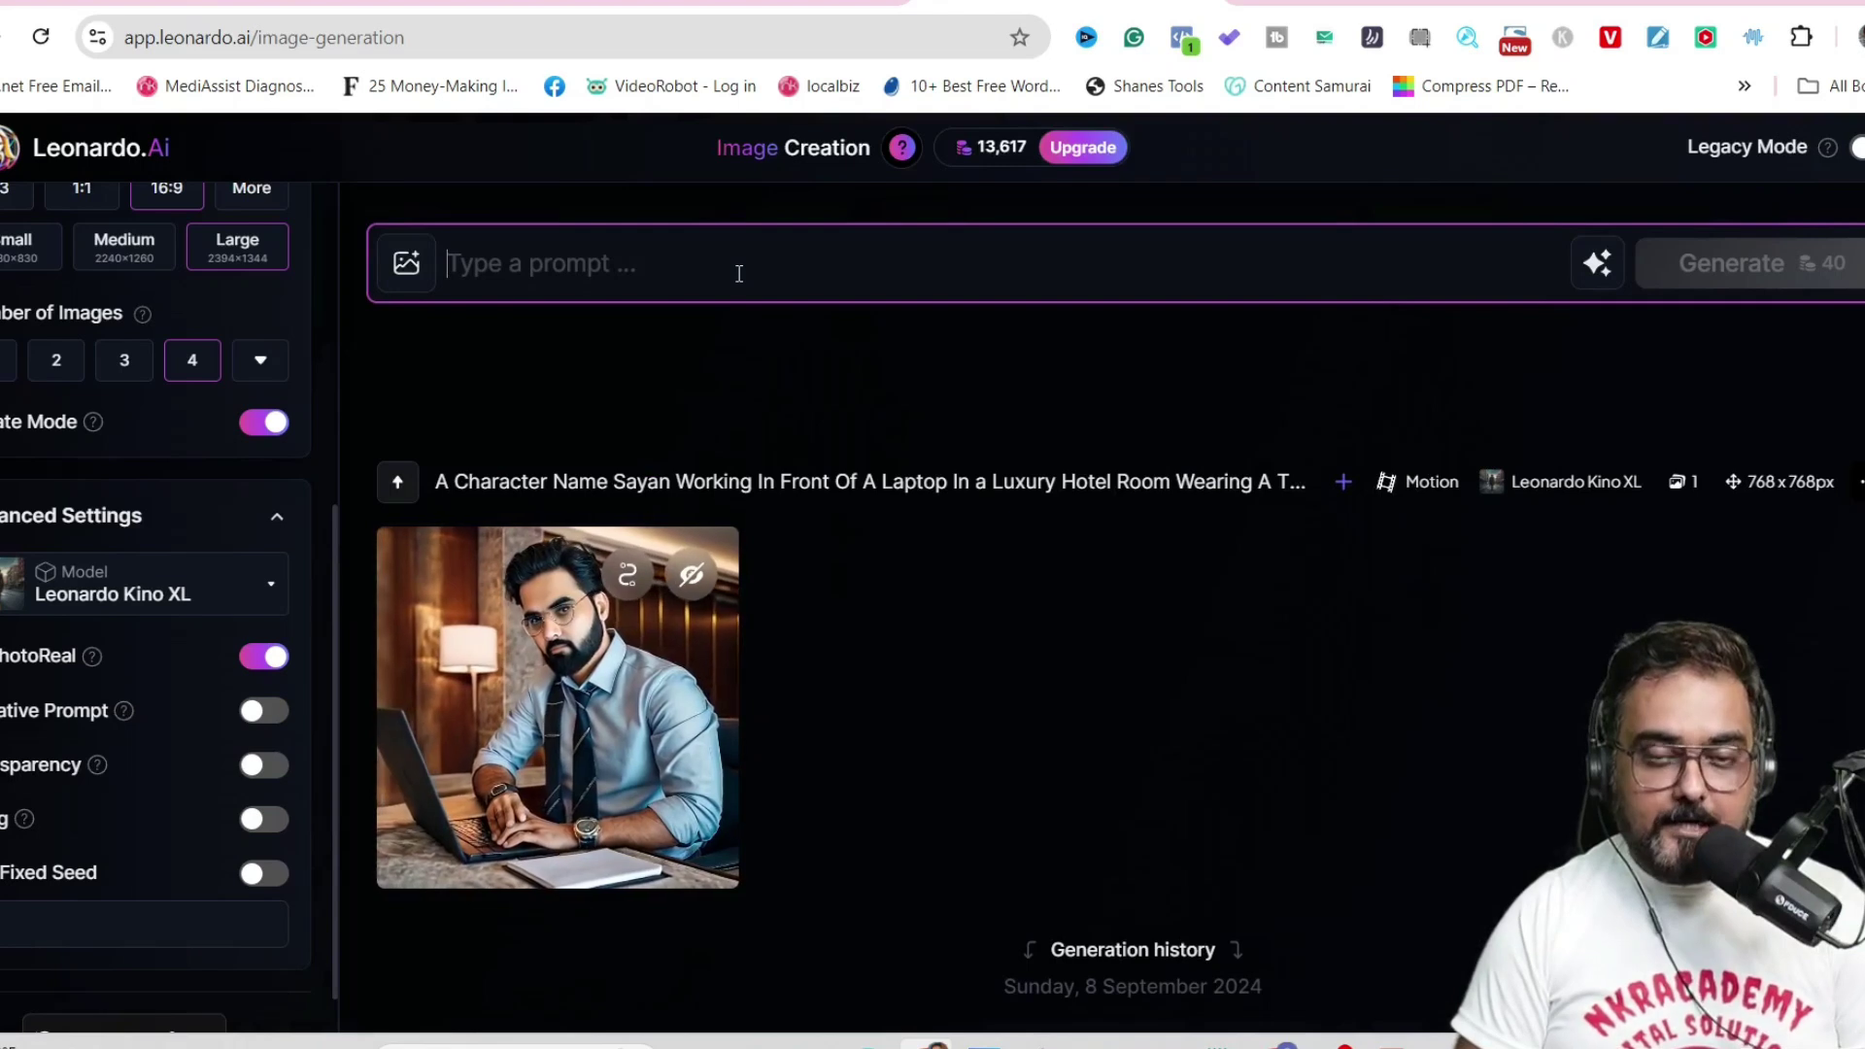
- Generate images from the prompt "a young educated unemployed youth in desperate need of job. his eyes and face tells about the frustation. looking straight into the camera"
type("a young educated unemployed youth in desperate need of job. his eyes and face tells about the frustation. looking straight into the camera")
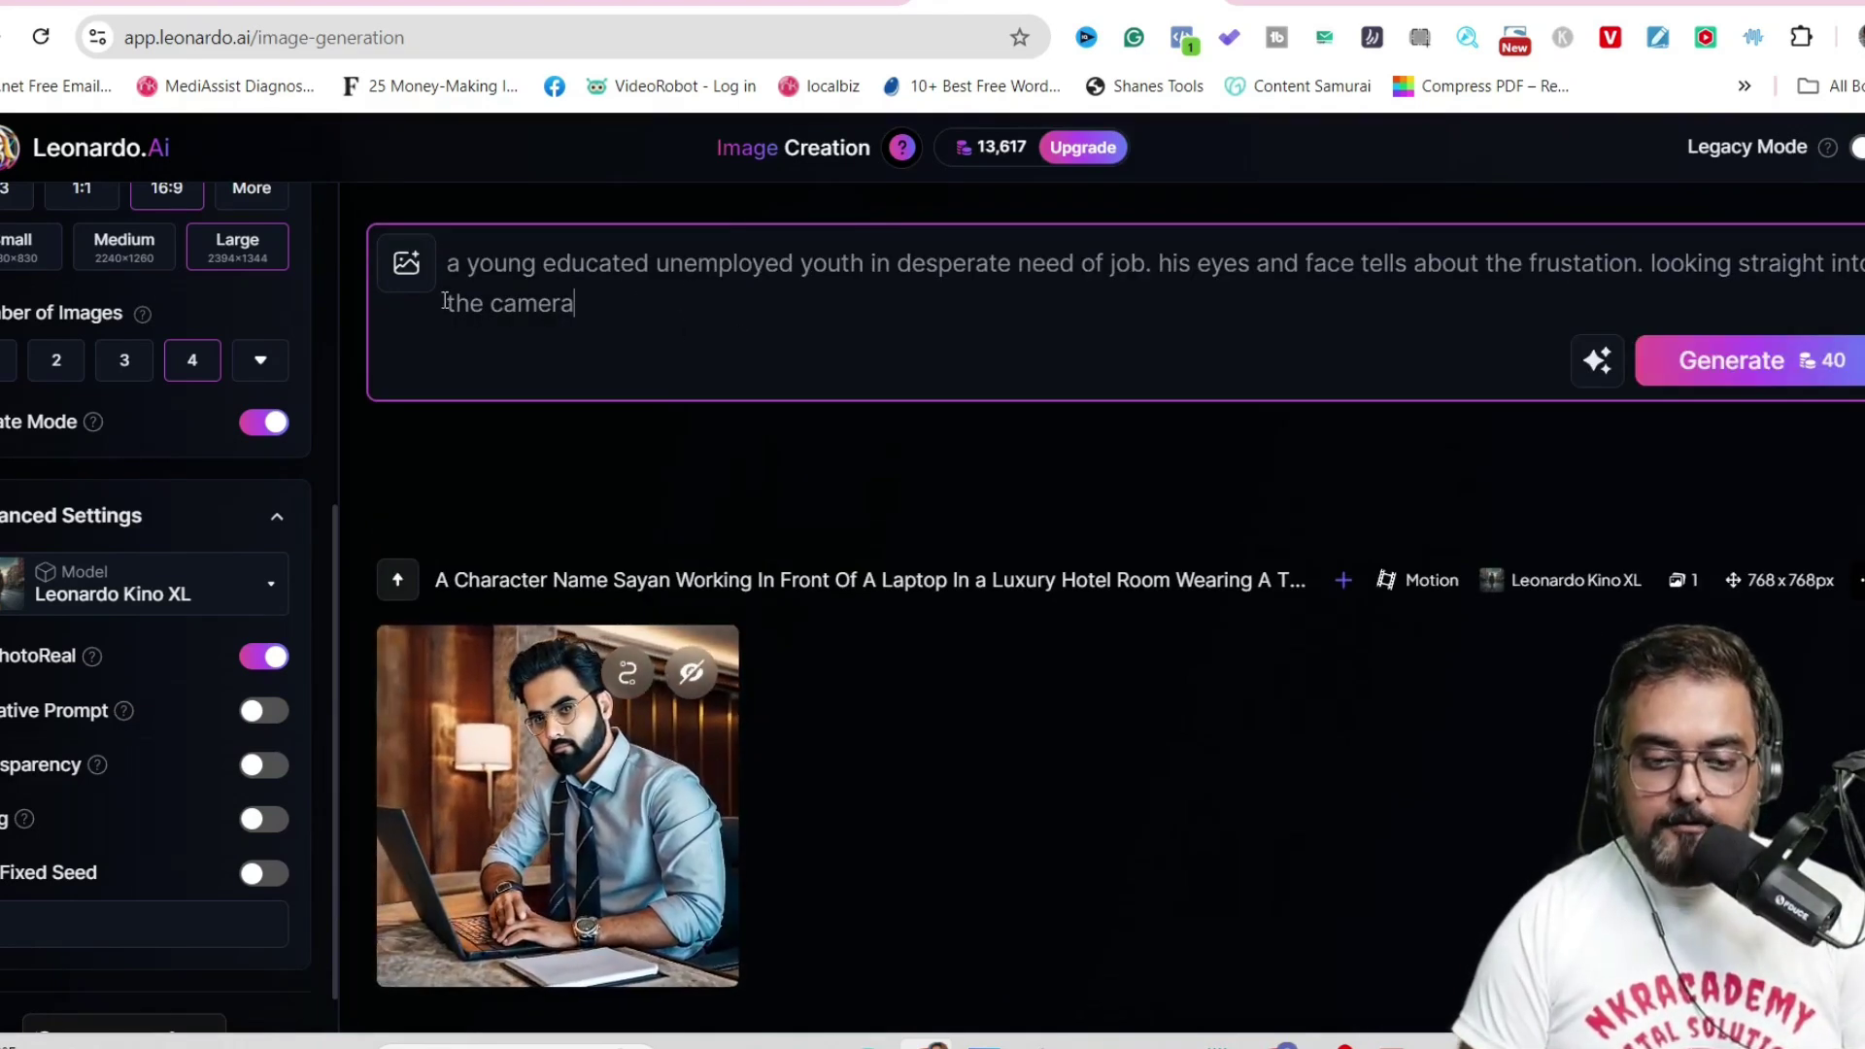
left_click(406, 263)
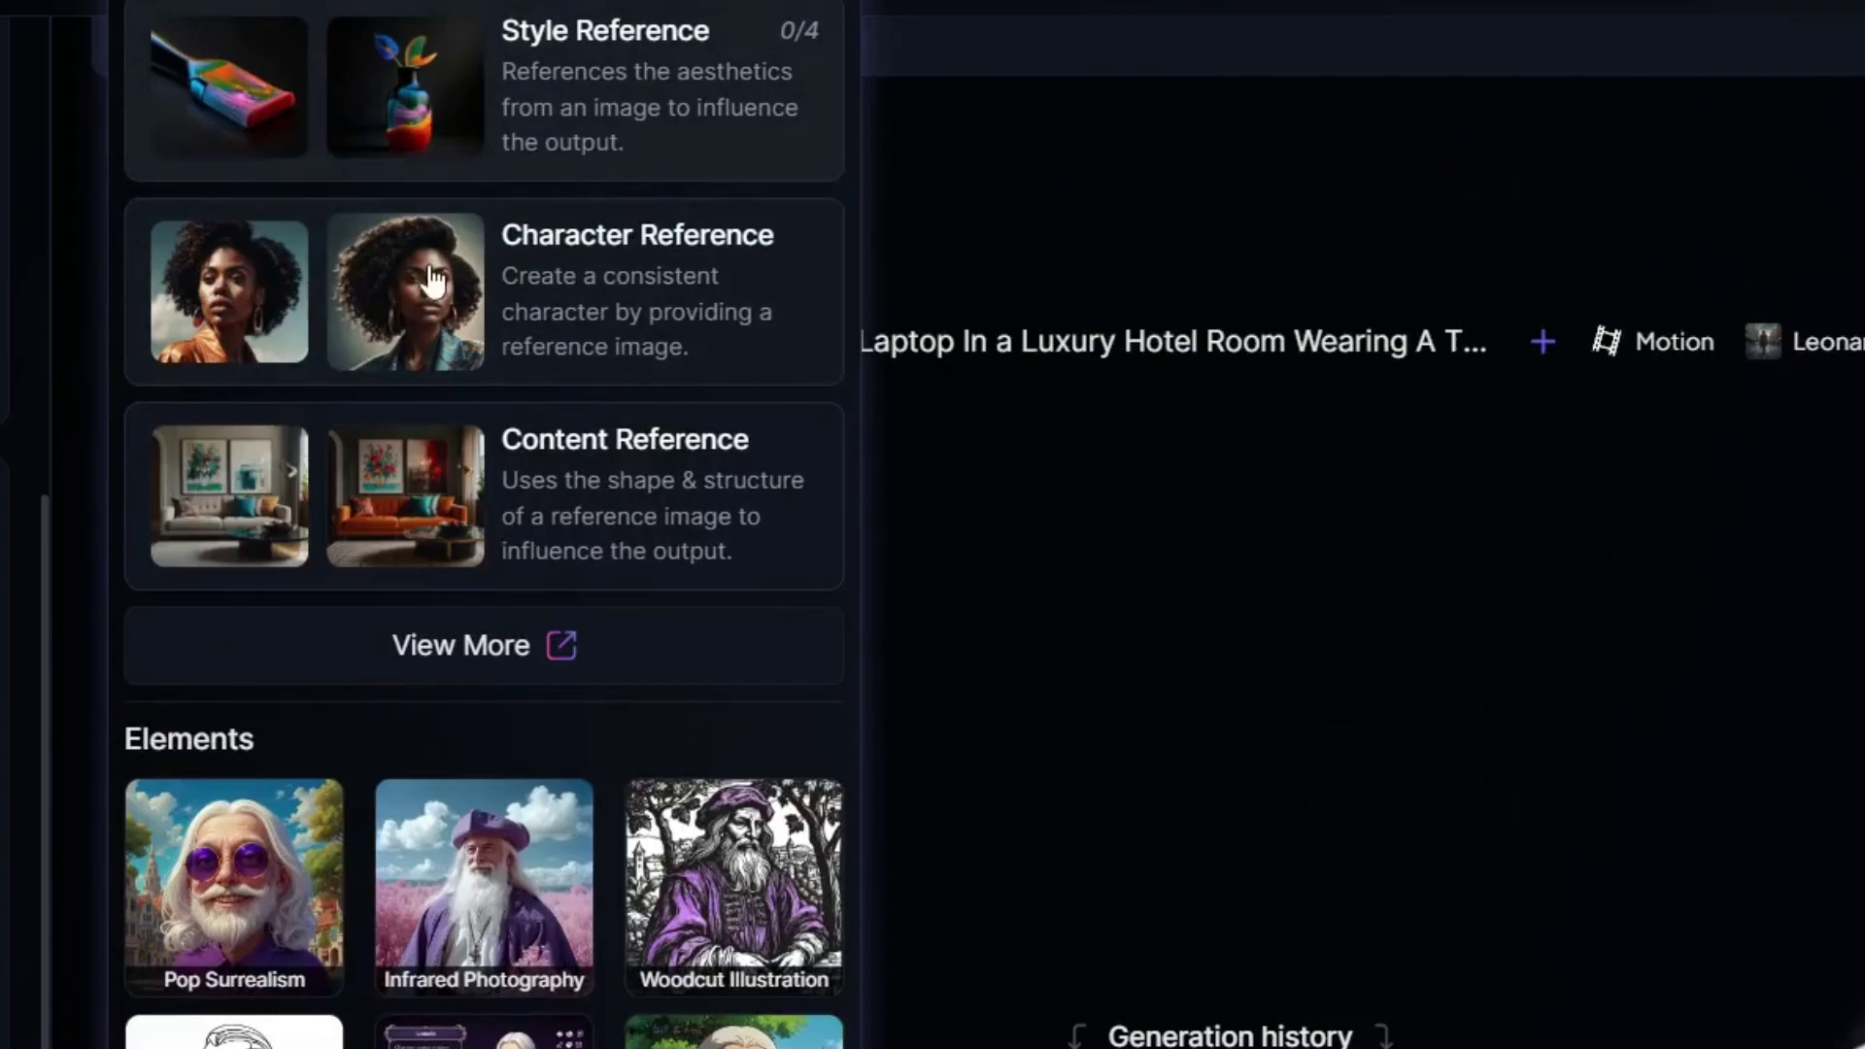
left_click(1036, 187)
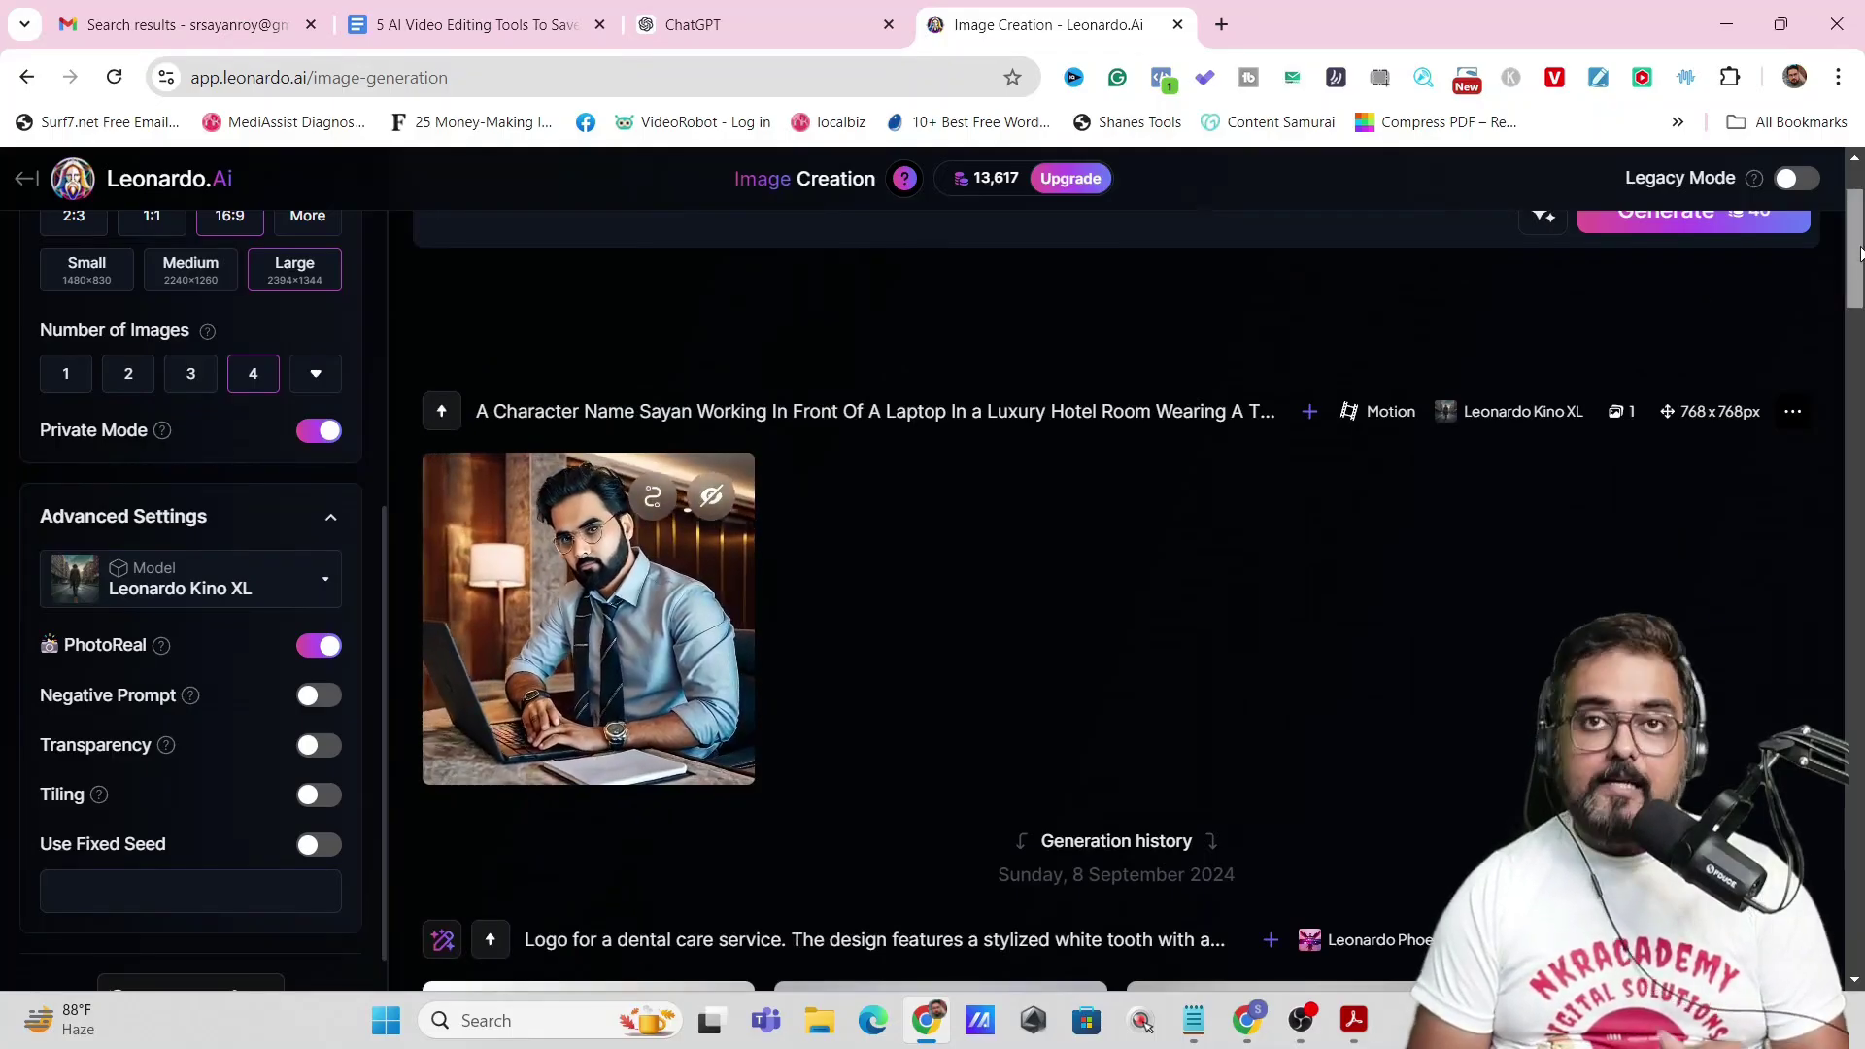
scroll(1652, 379, "up", 2)
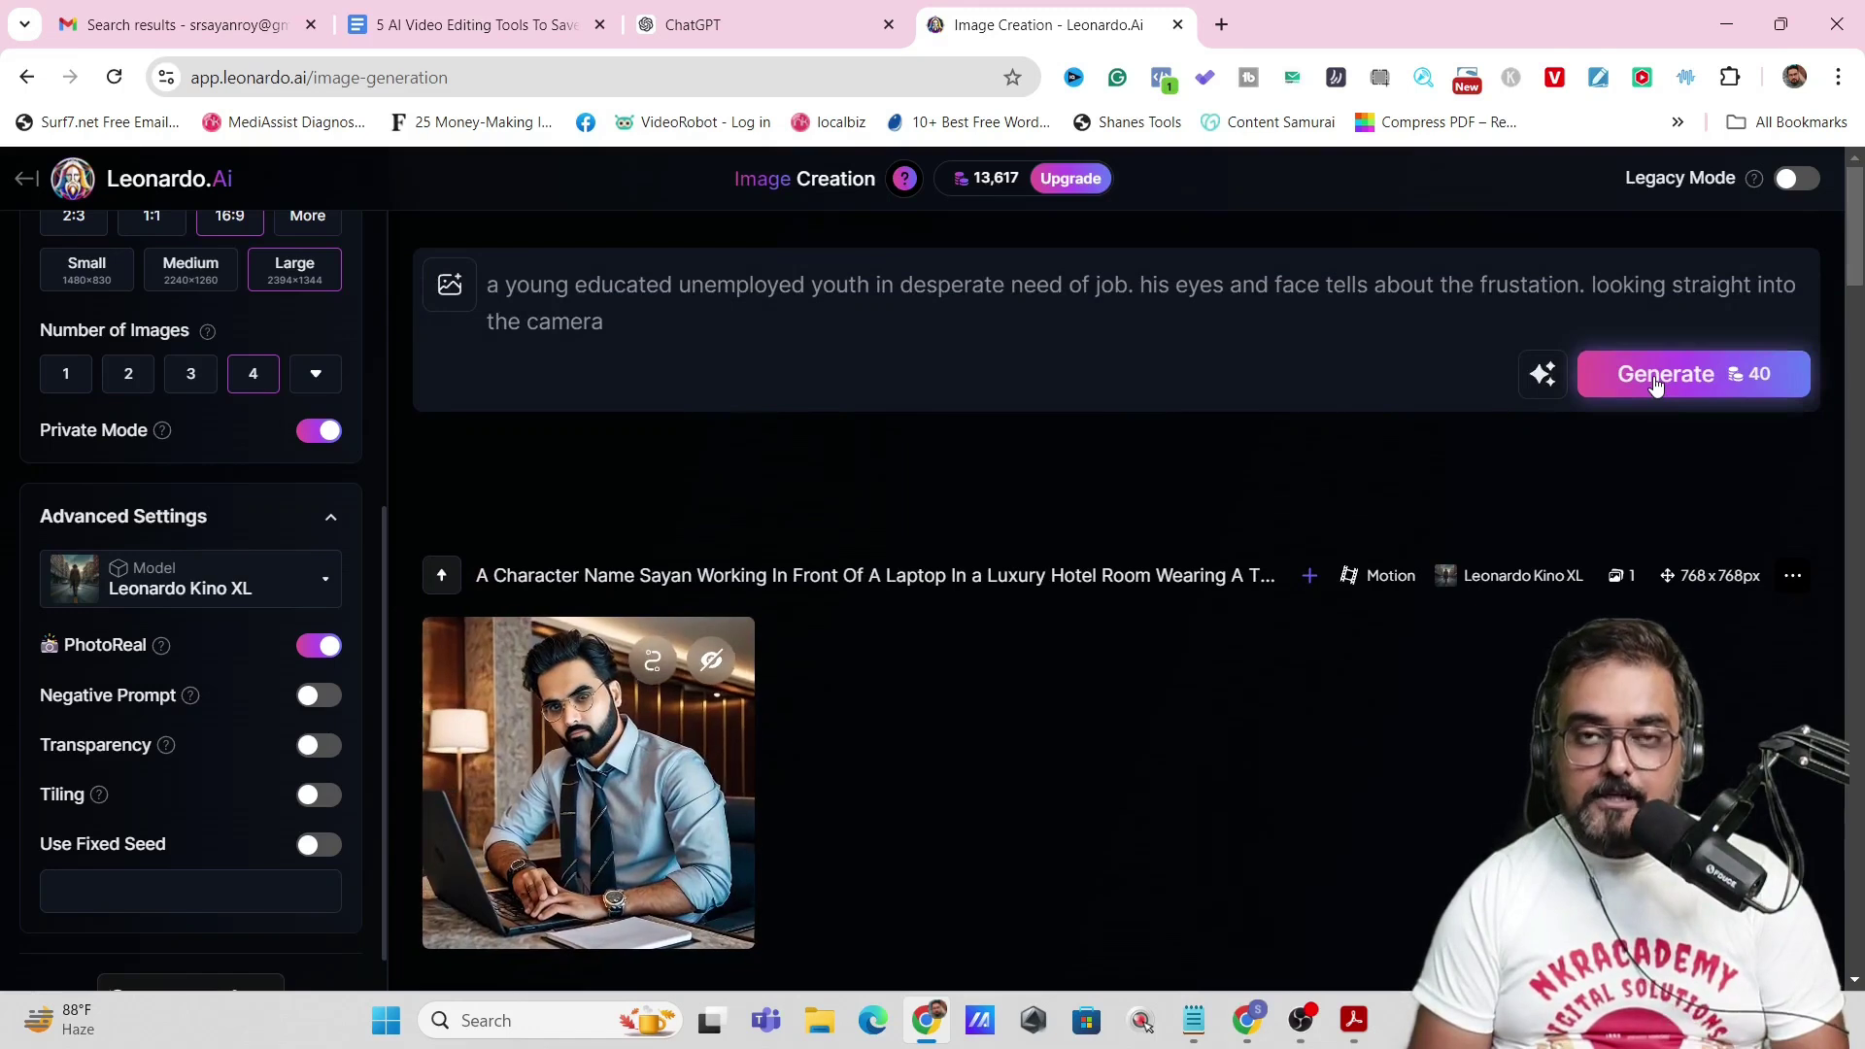
left_click(1657, 384)
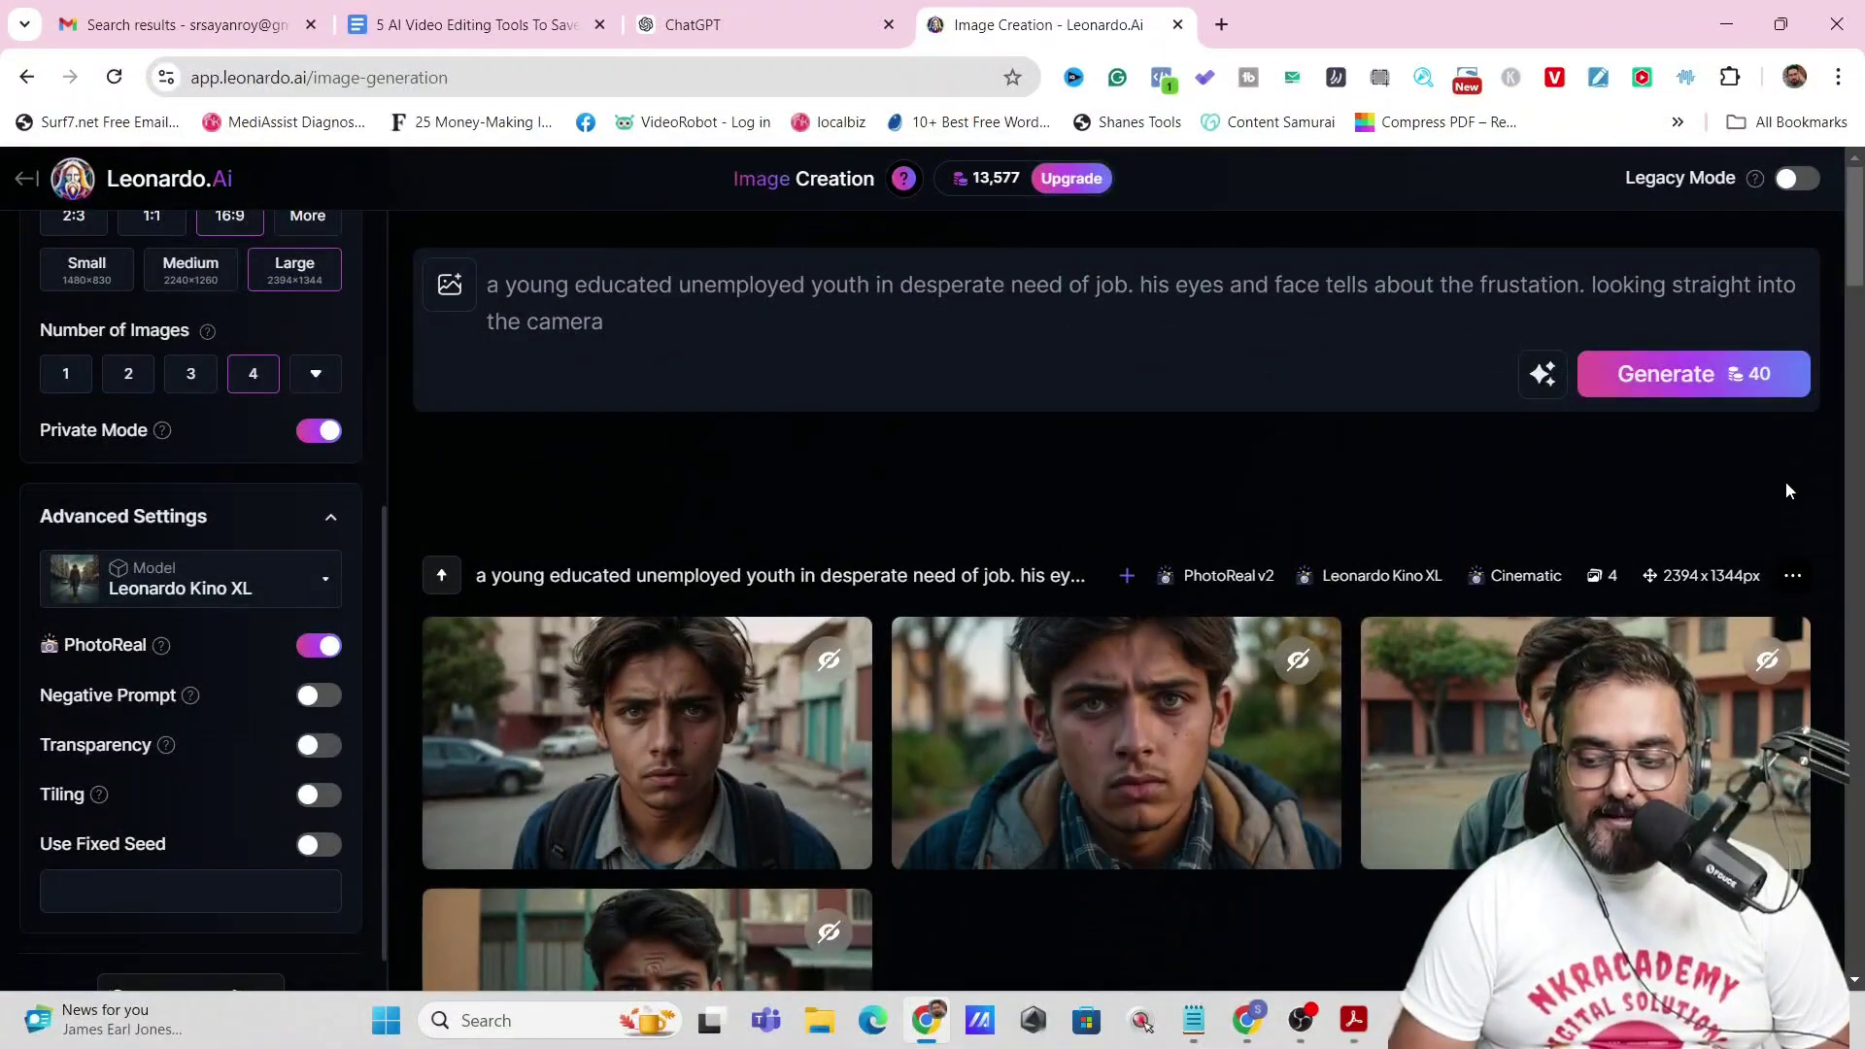
- Look over the generated images of the unemployed youth and preview the first one at full size
left_click_drag(1860, 256, 1862, 285)
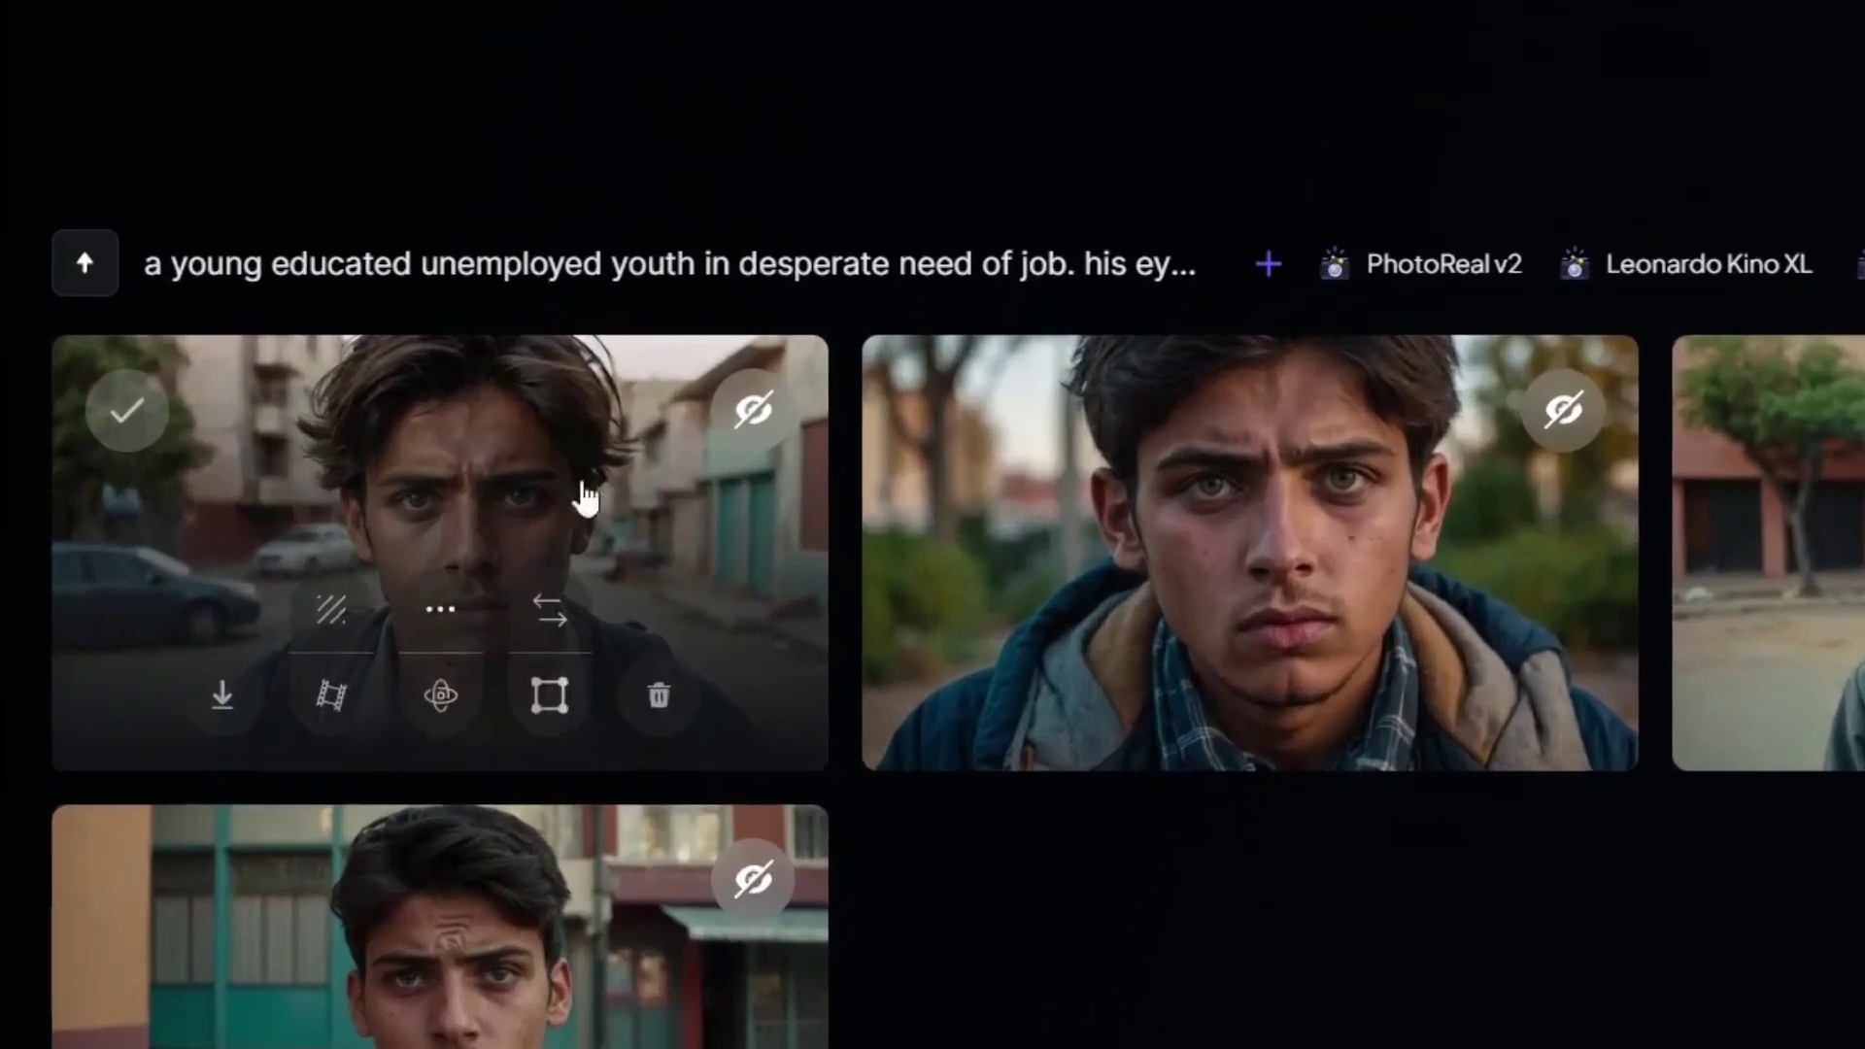
mouse_move(1324, 542)
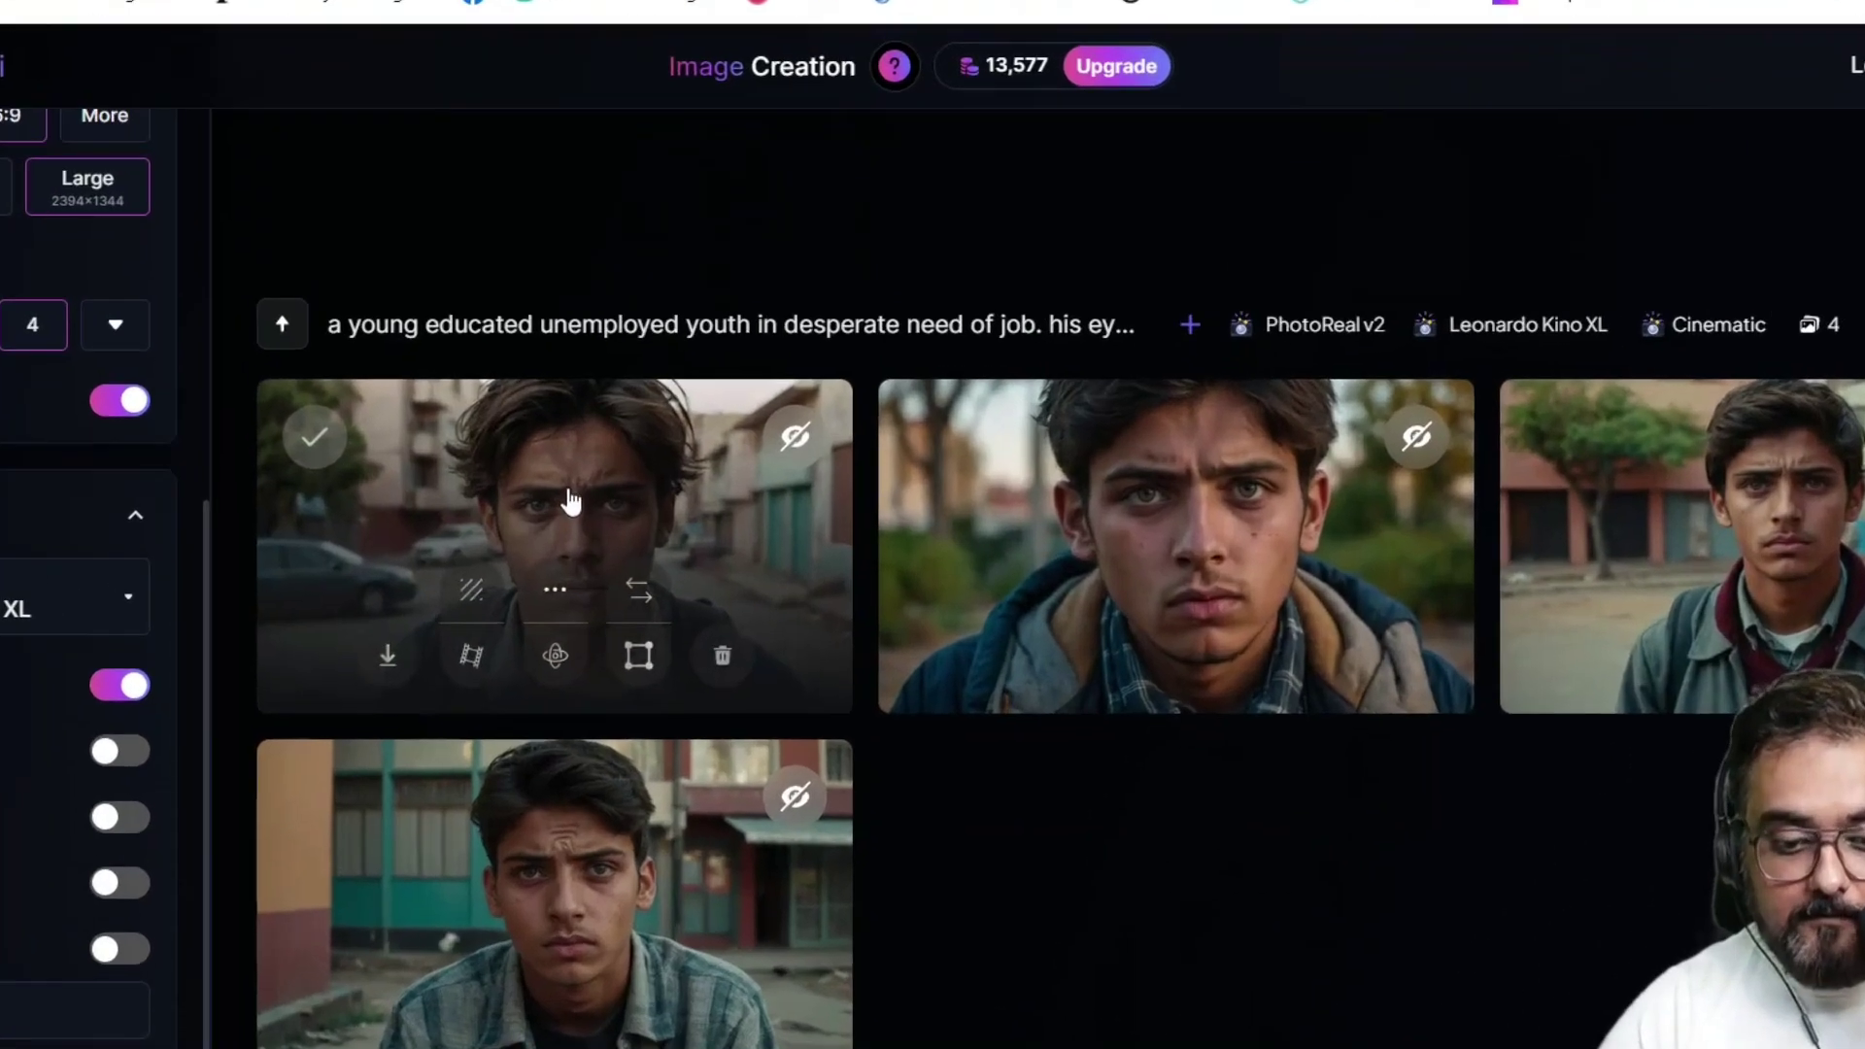
left_click(656, 497)
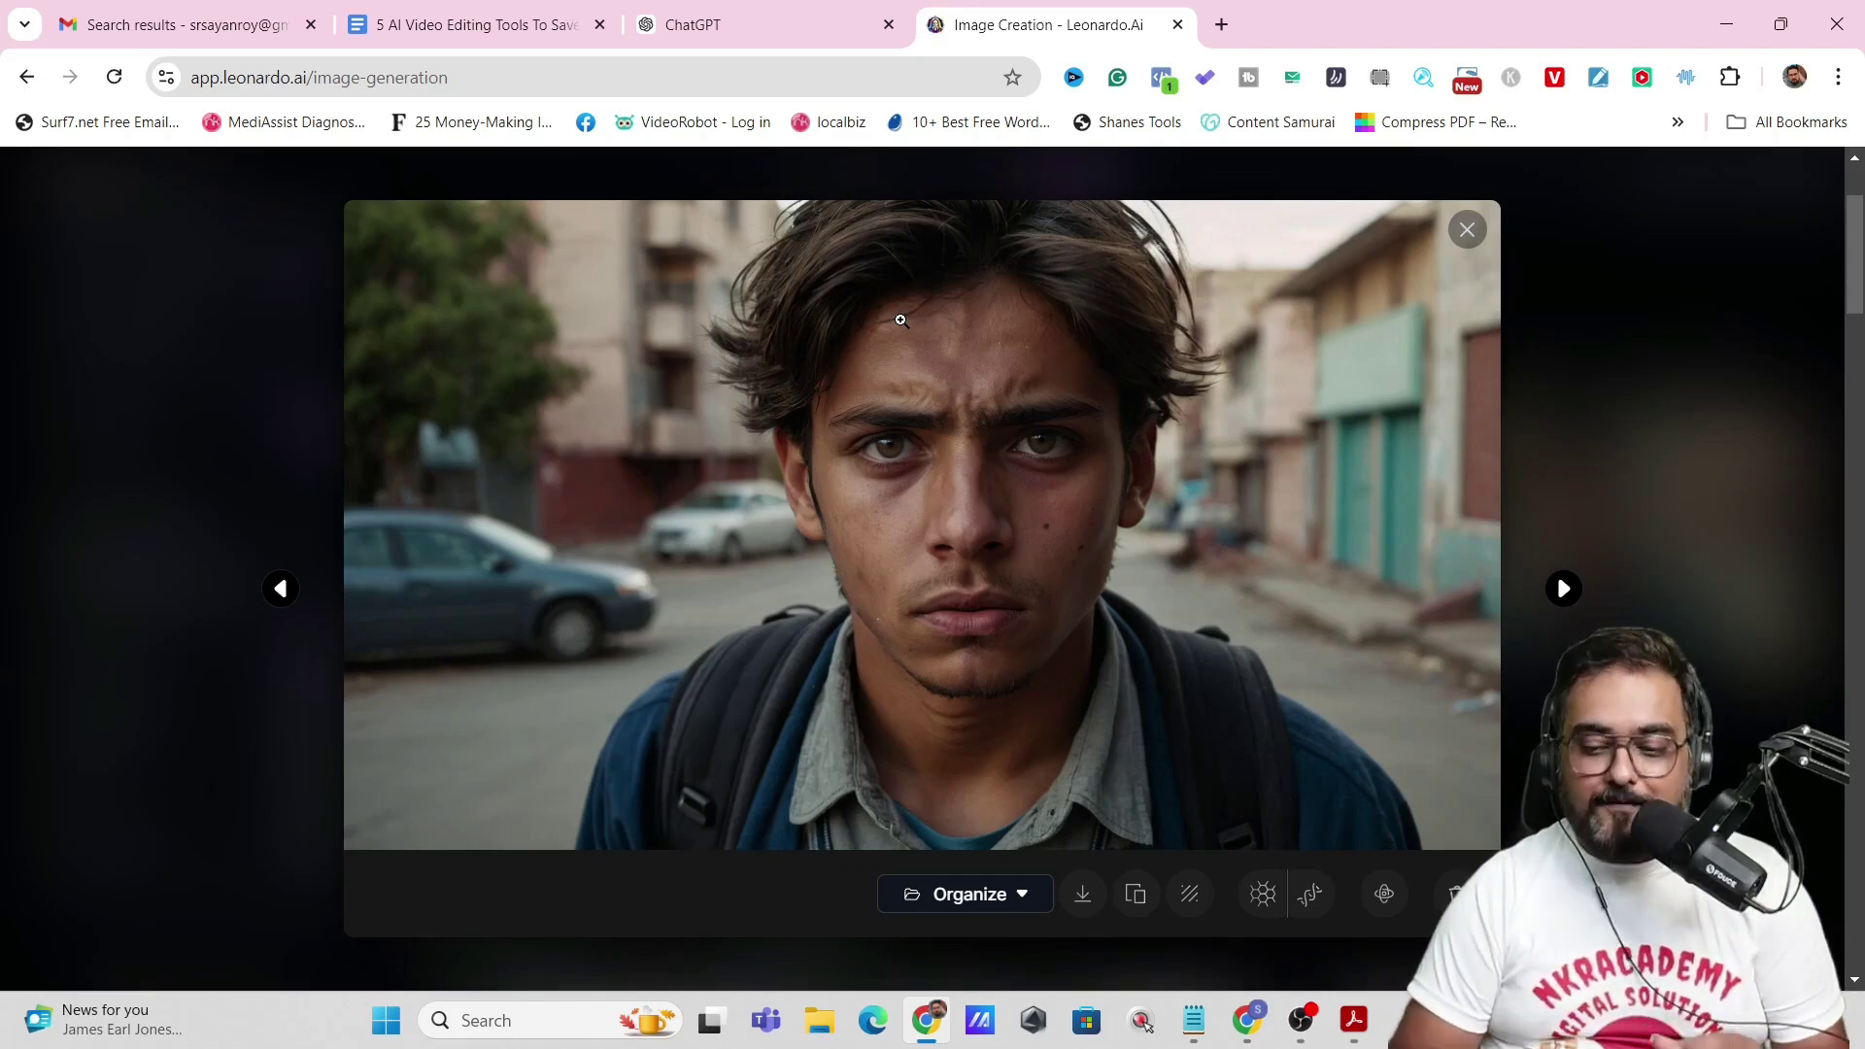
left_click(1467, 230)
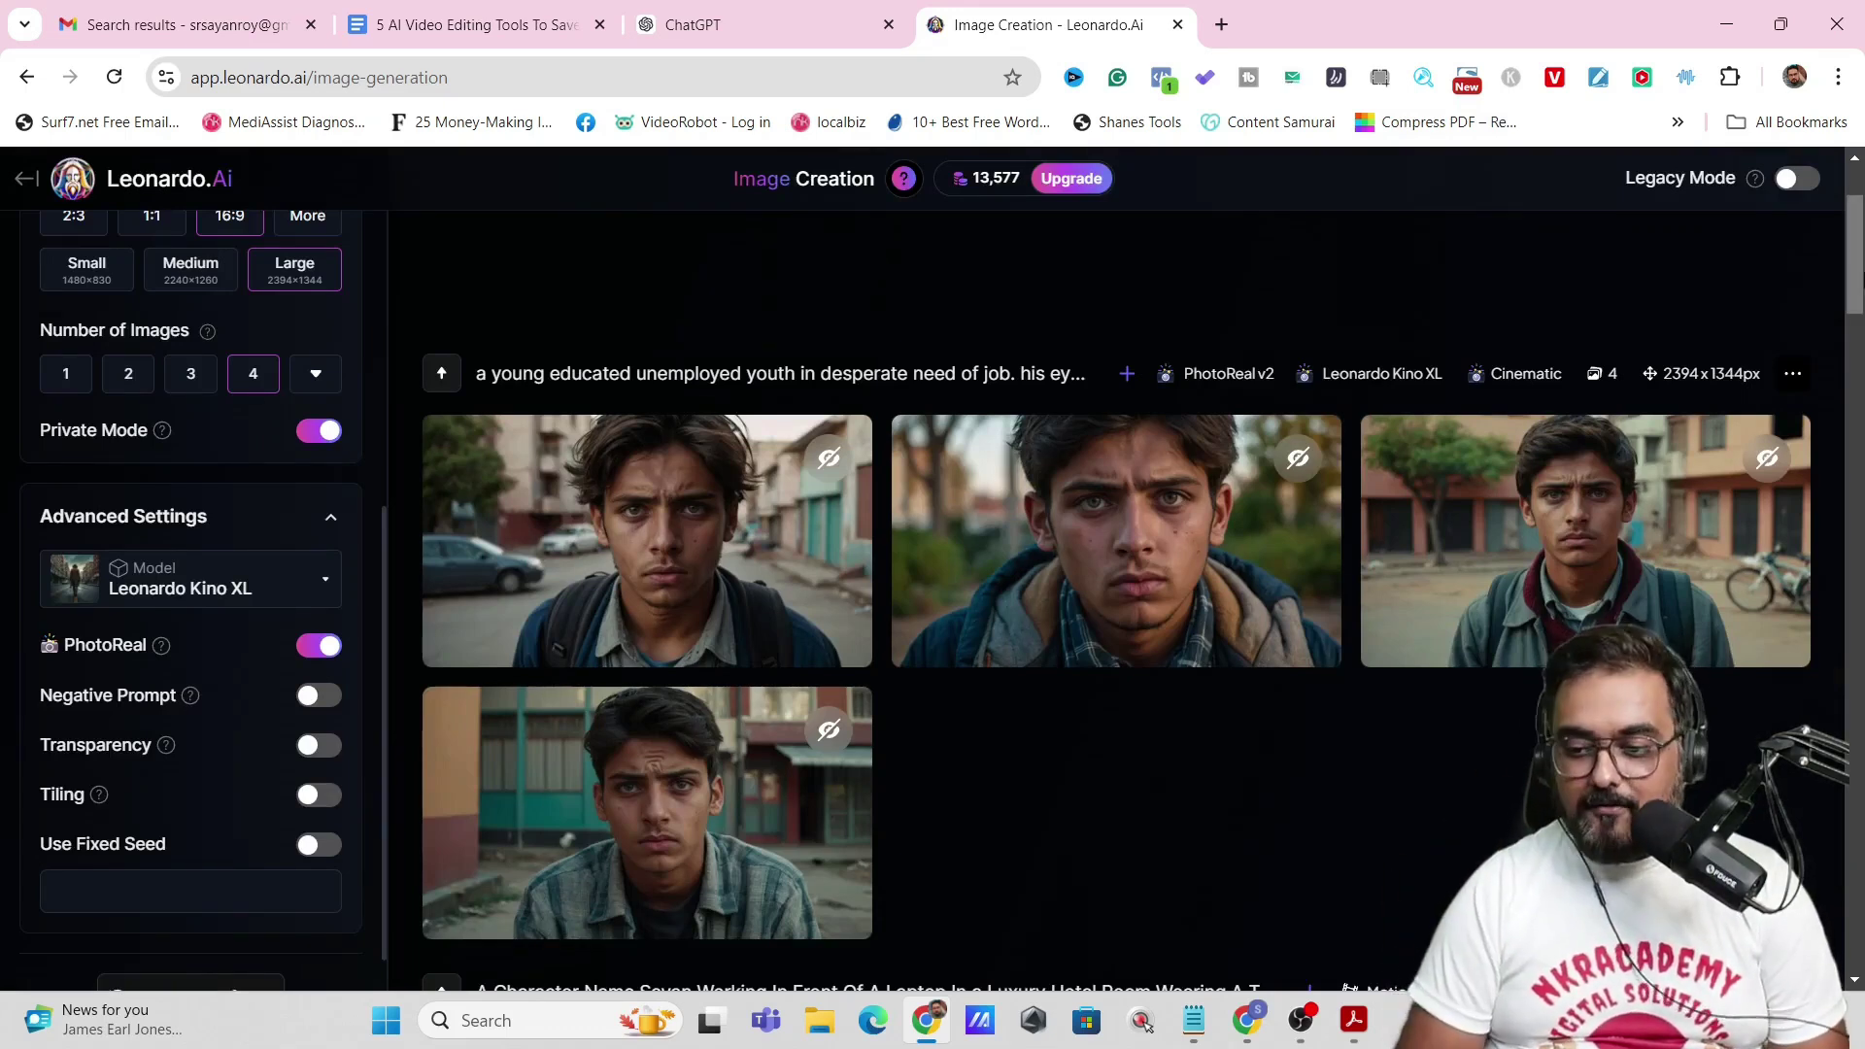
scroll(1860, 233, "up", 2)
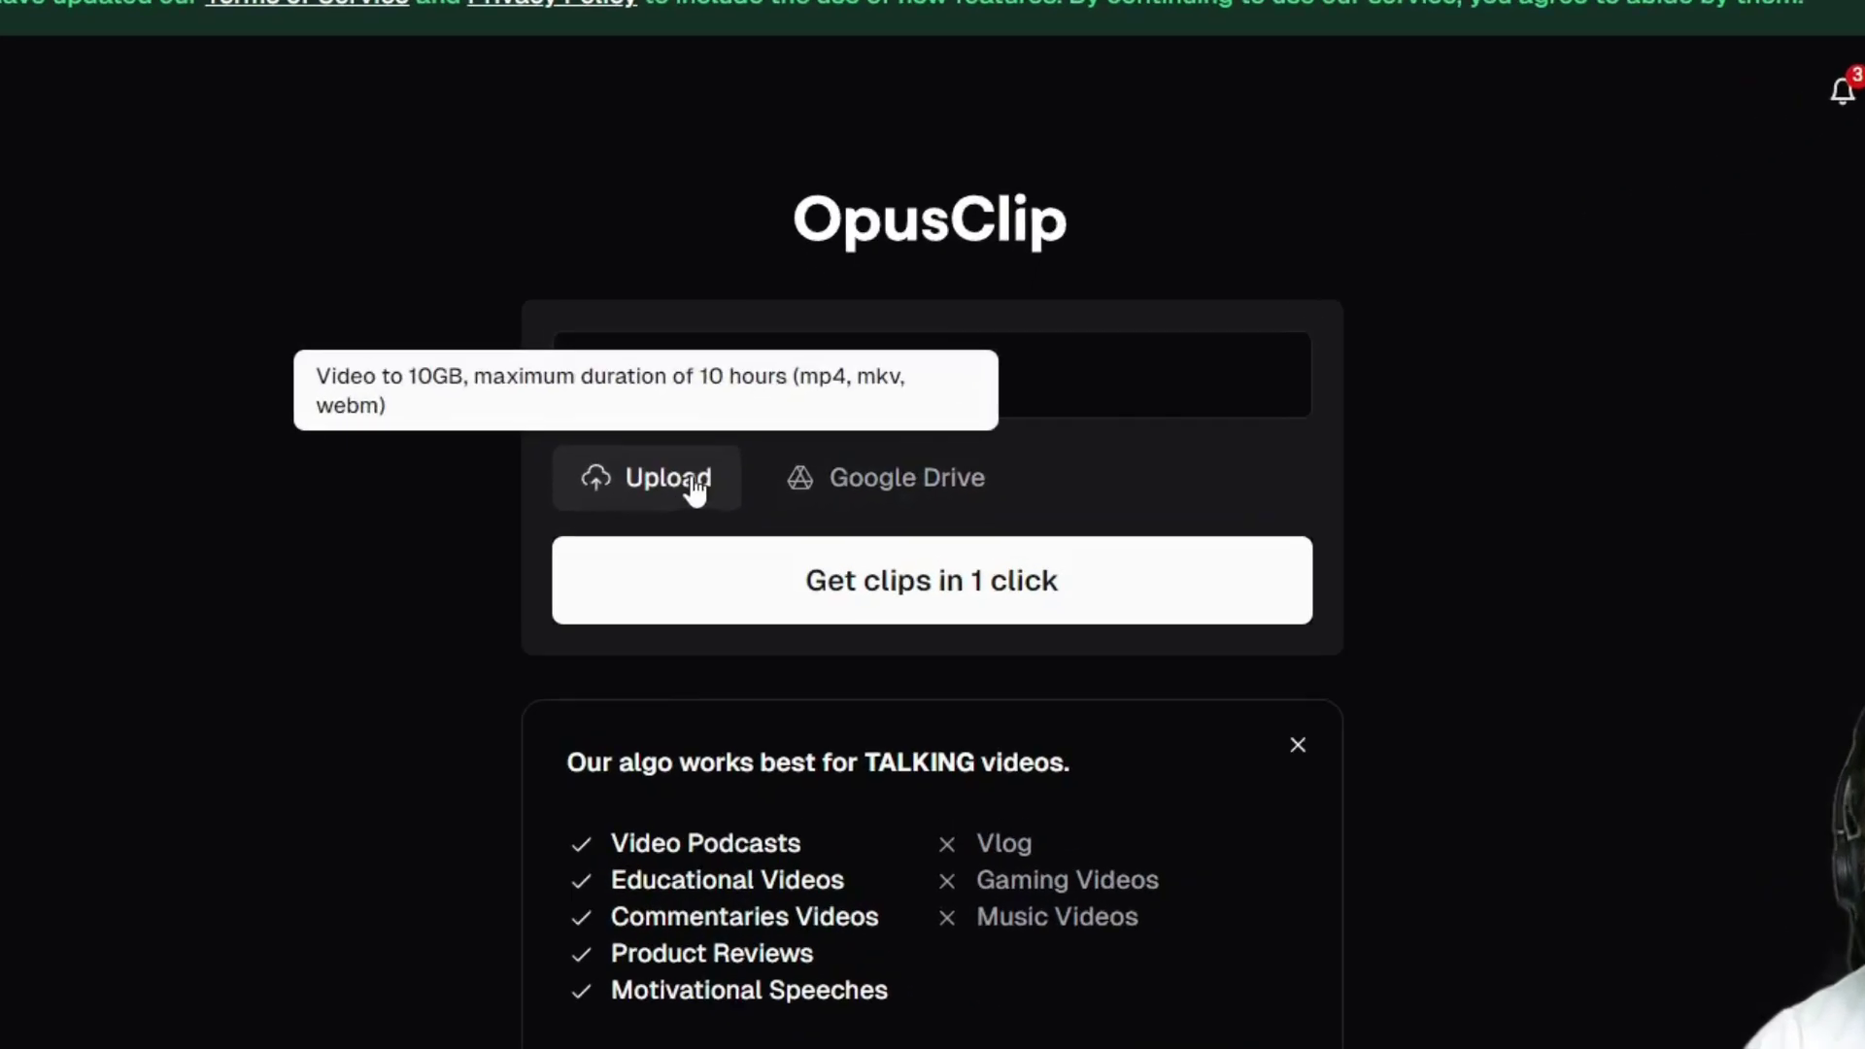
- Copy the HeyGen AI tutorial's video link from YouTube Studio and paste it into OpusClip's video link field
left_click(832, 376)
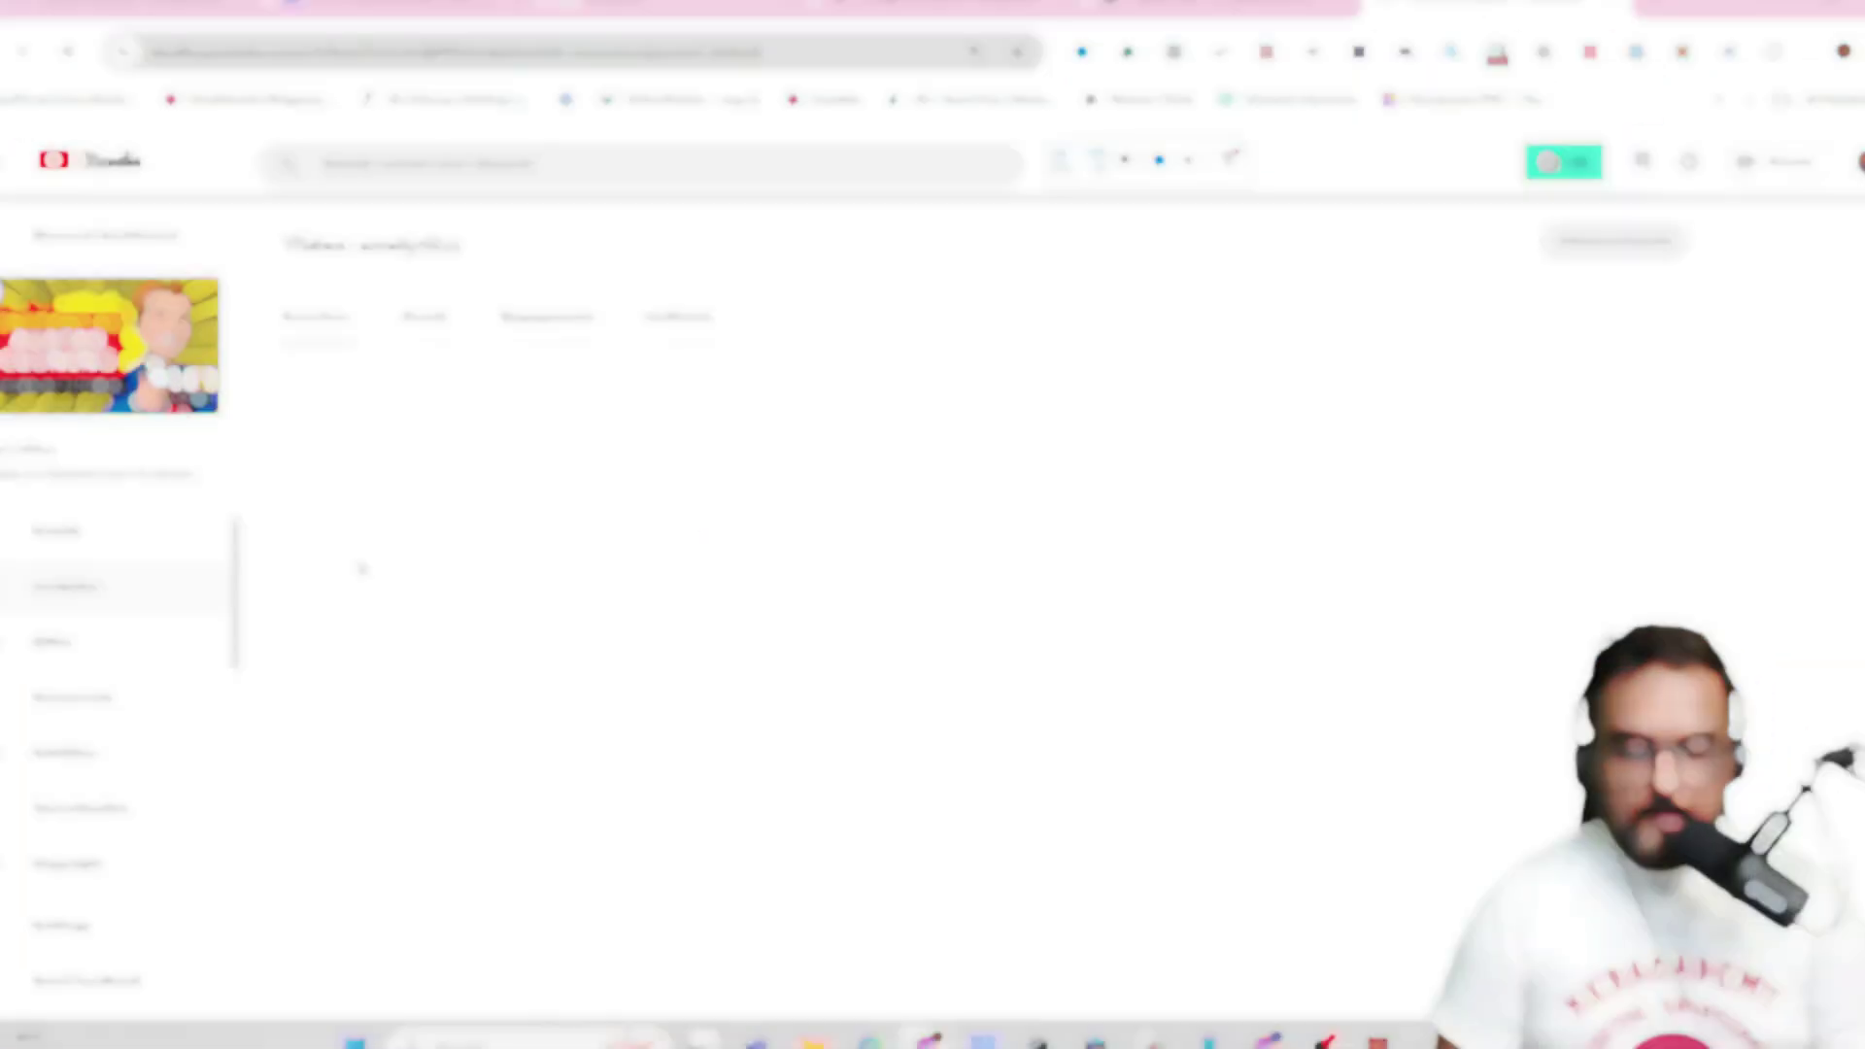
right_click(124, 356)
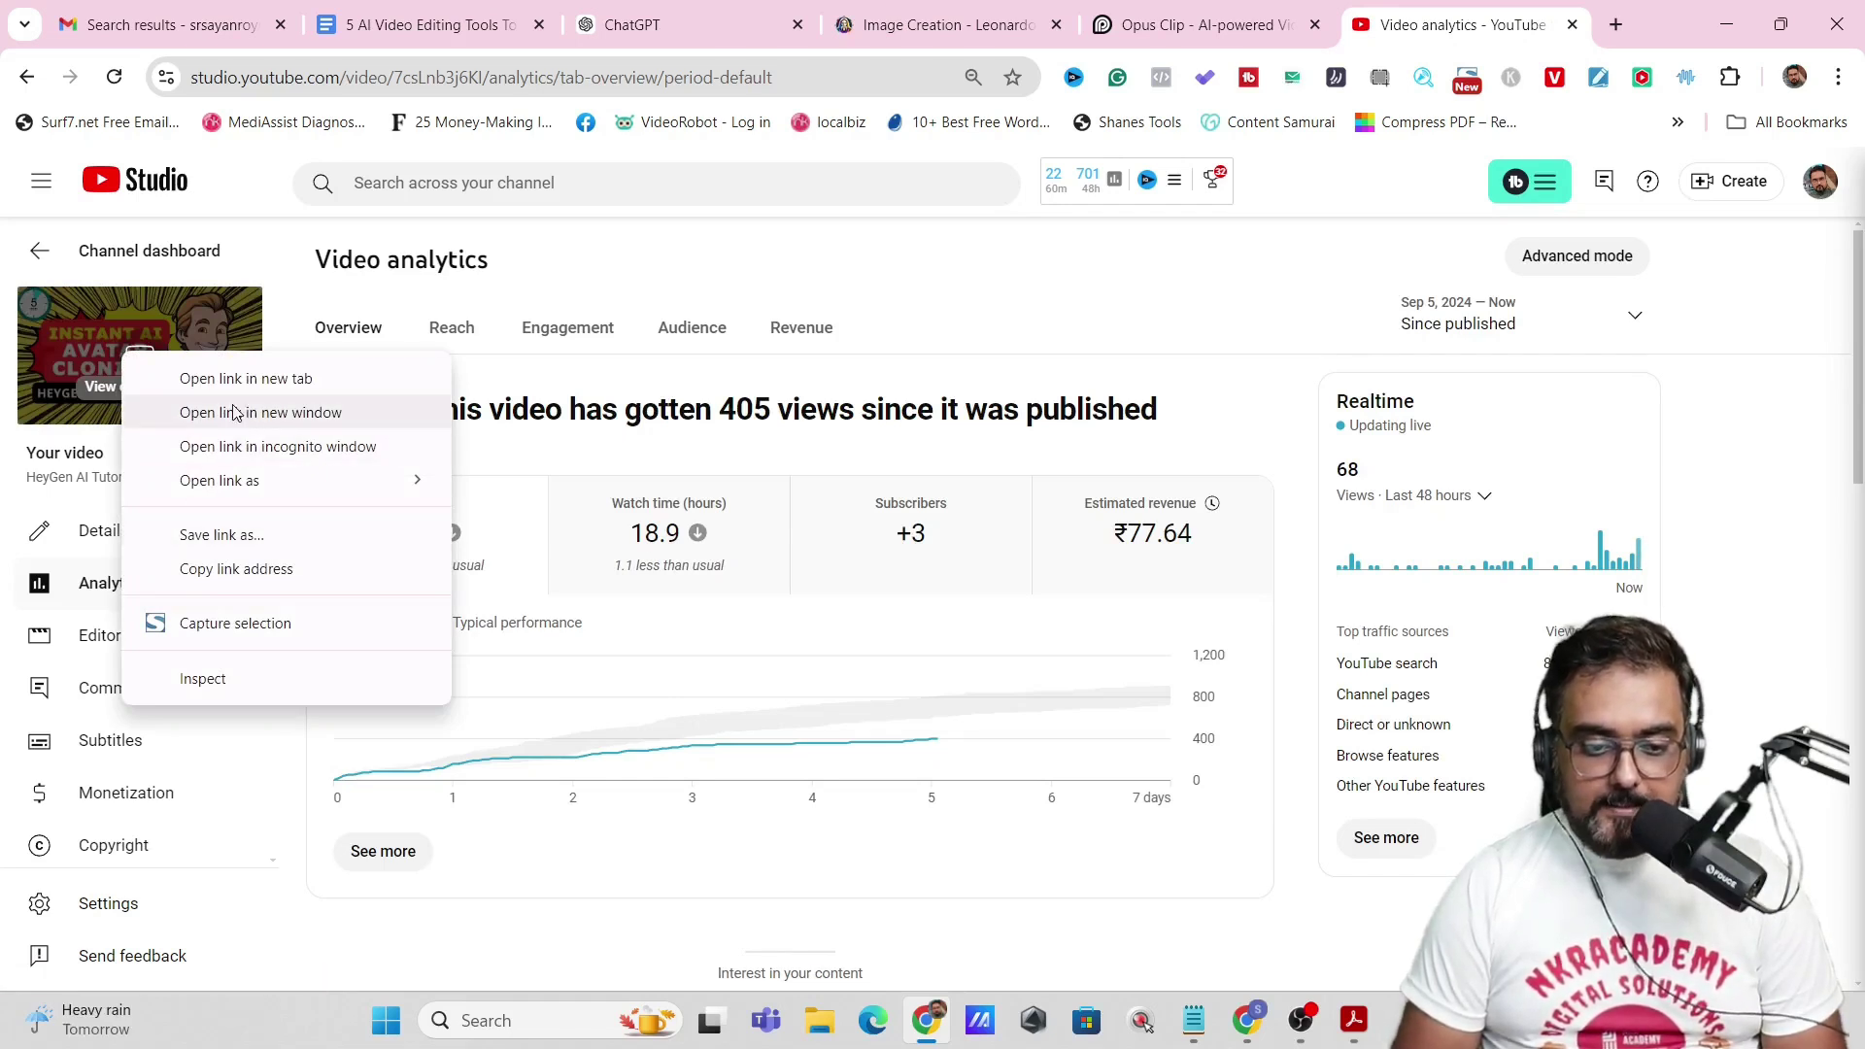
left_click(236, 568)
left_click(1205, 24)
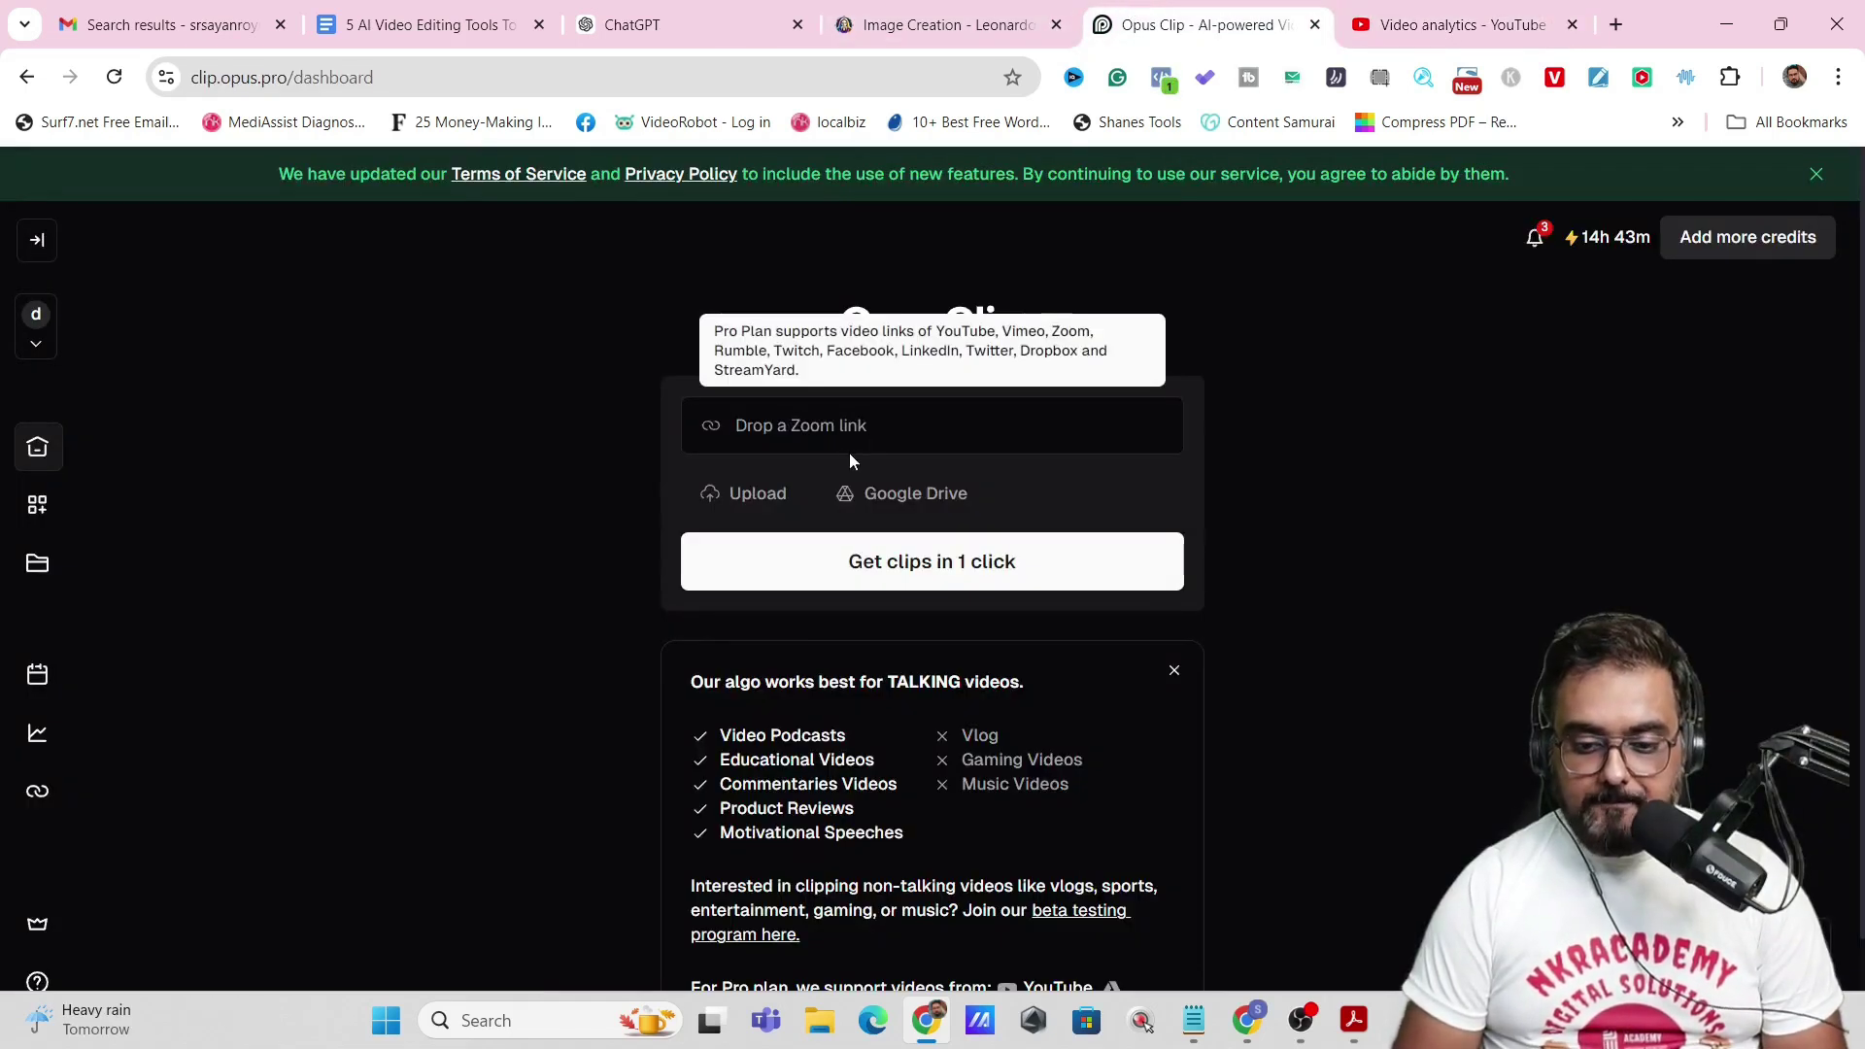
key("ctrl+v")
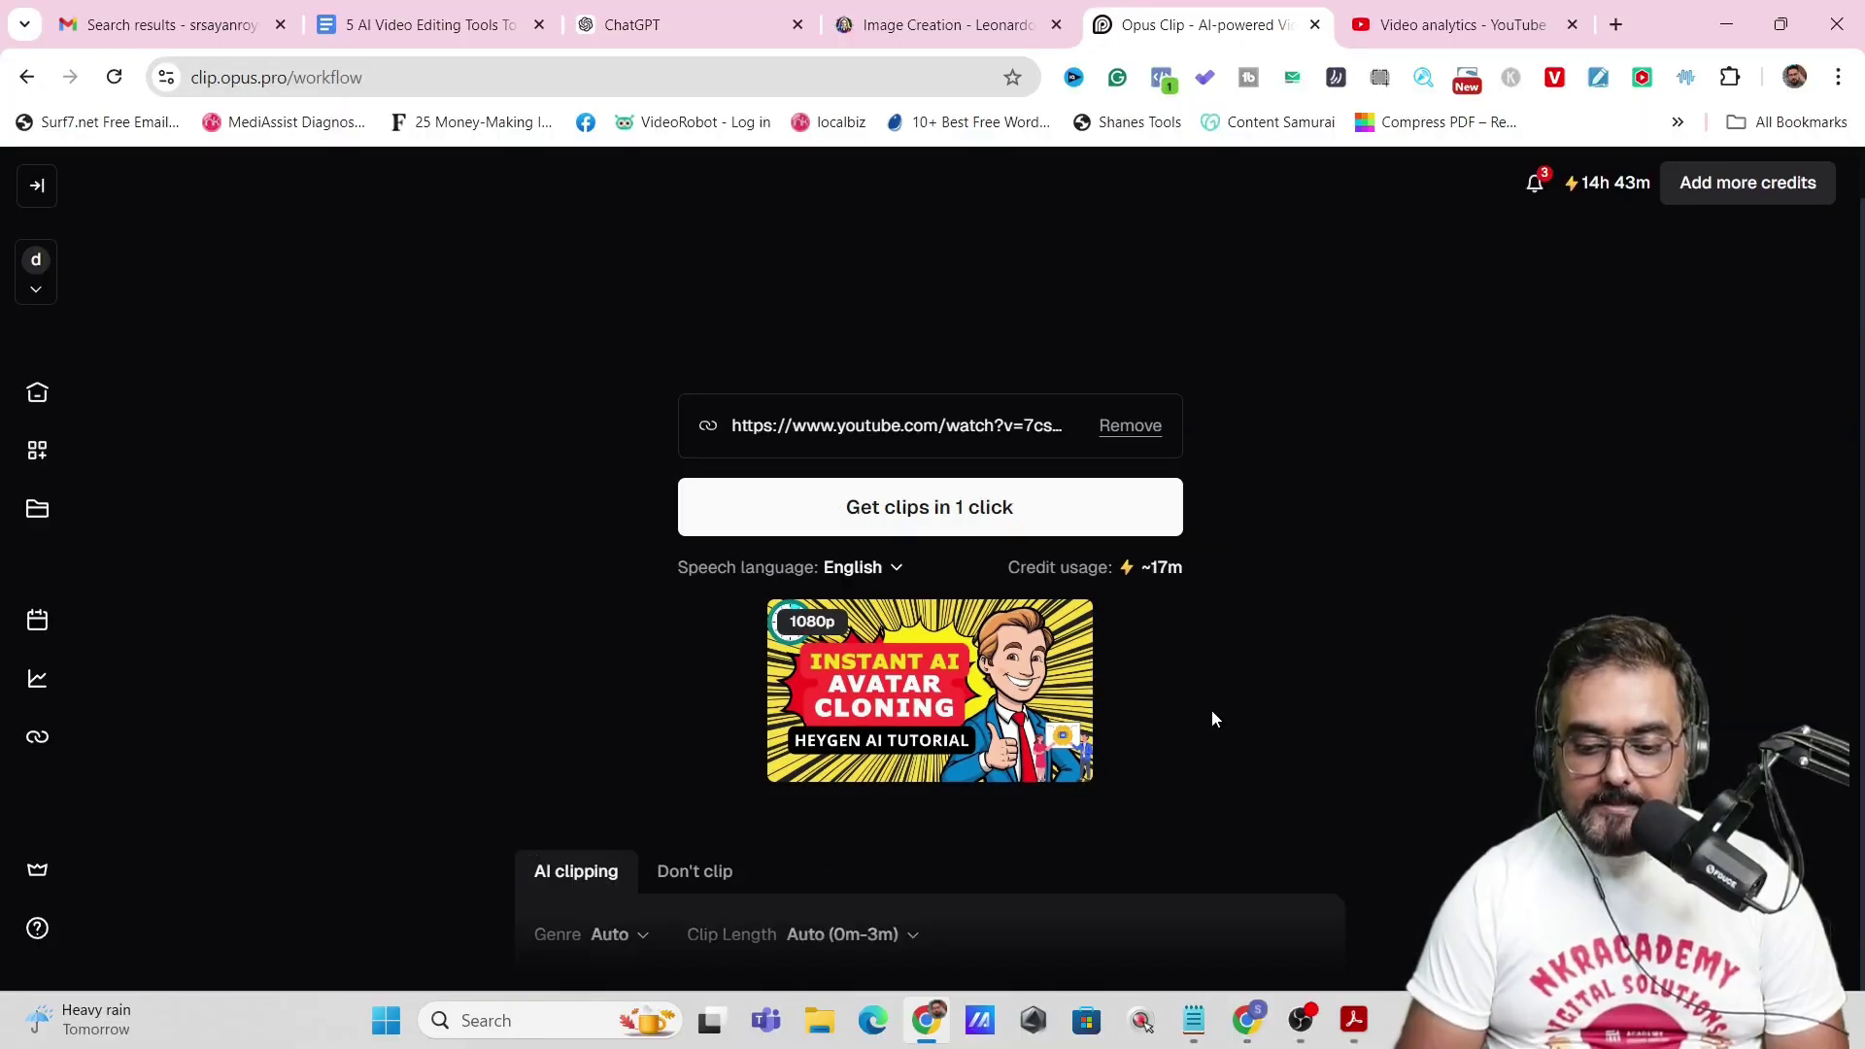
- Set the AI clipping length to 30s~59s and limit the processing timeframe to 0:00:00–0:02:57
scroll(1256, 744, "down", 1)
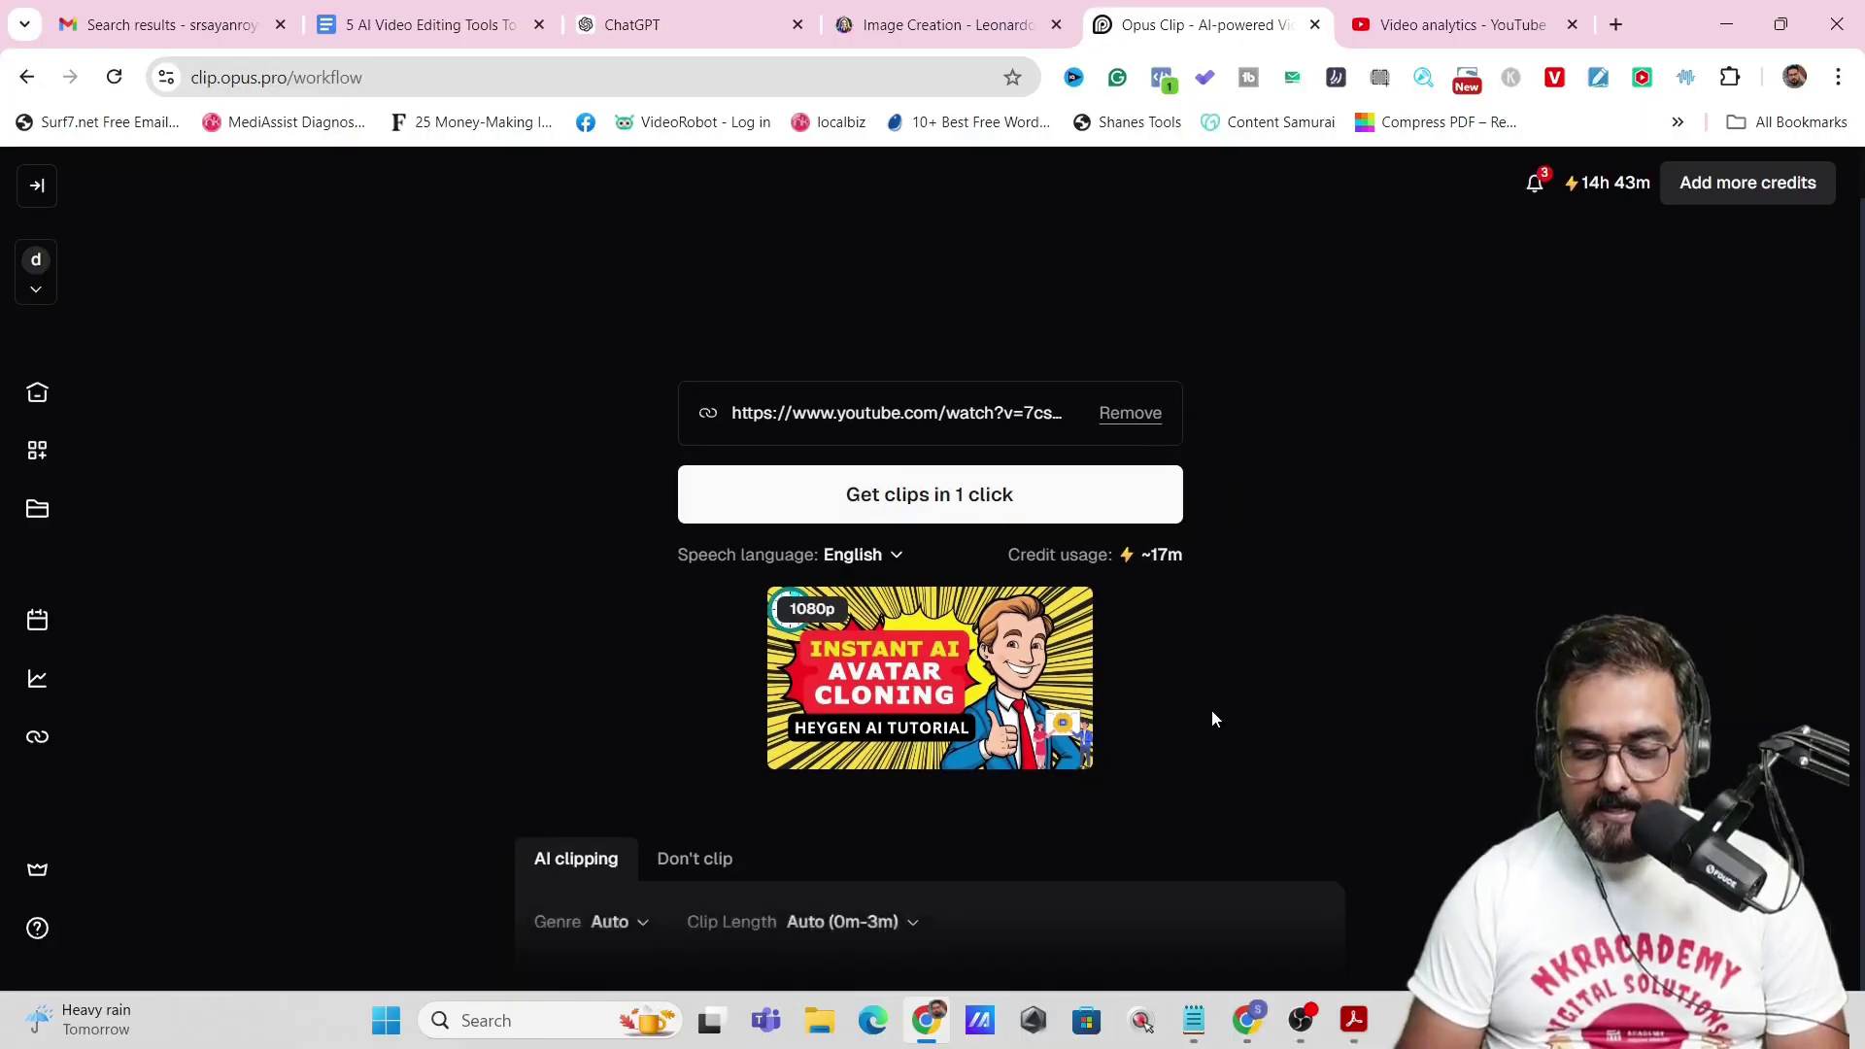
scroll(1213, 717, "down", 1)
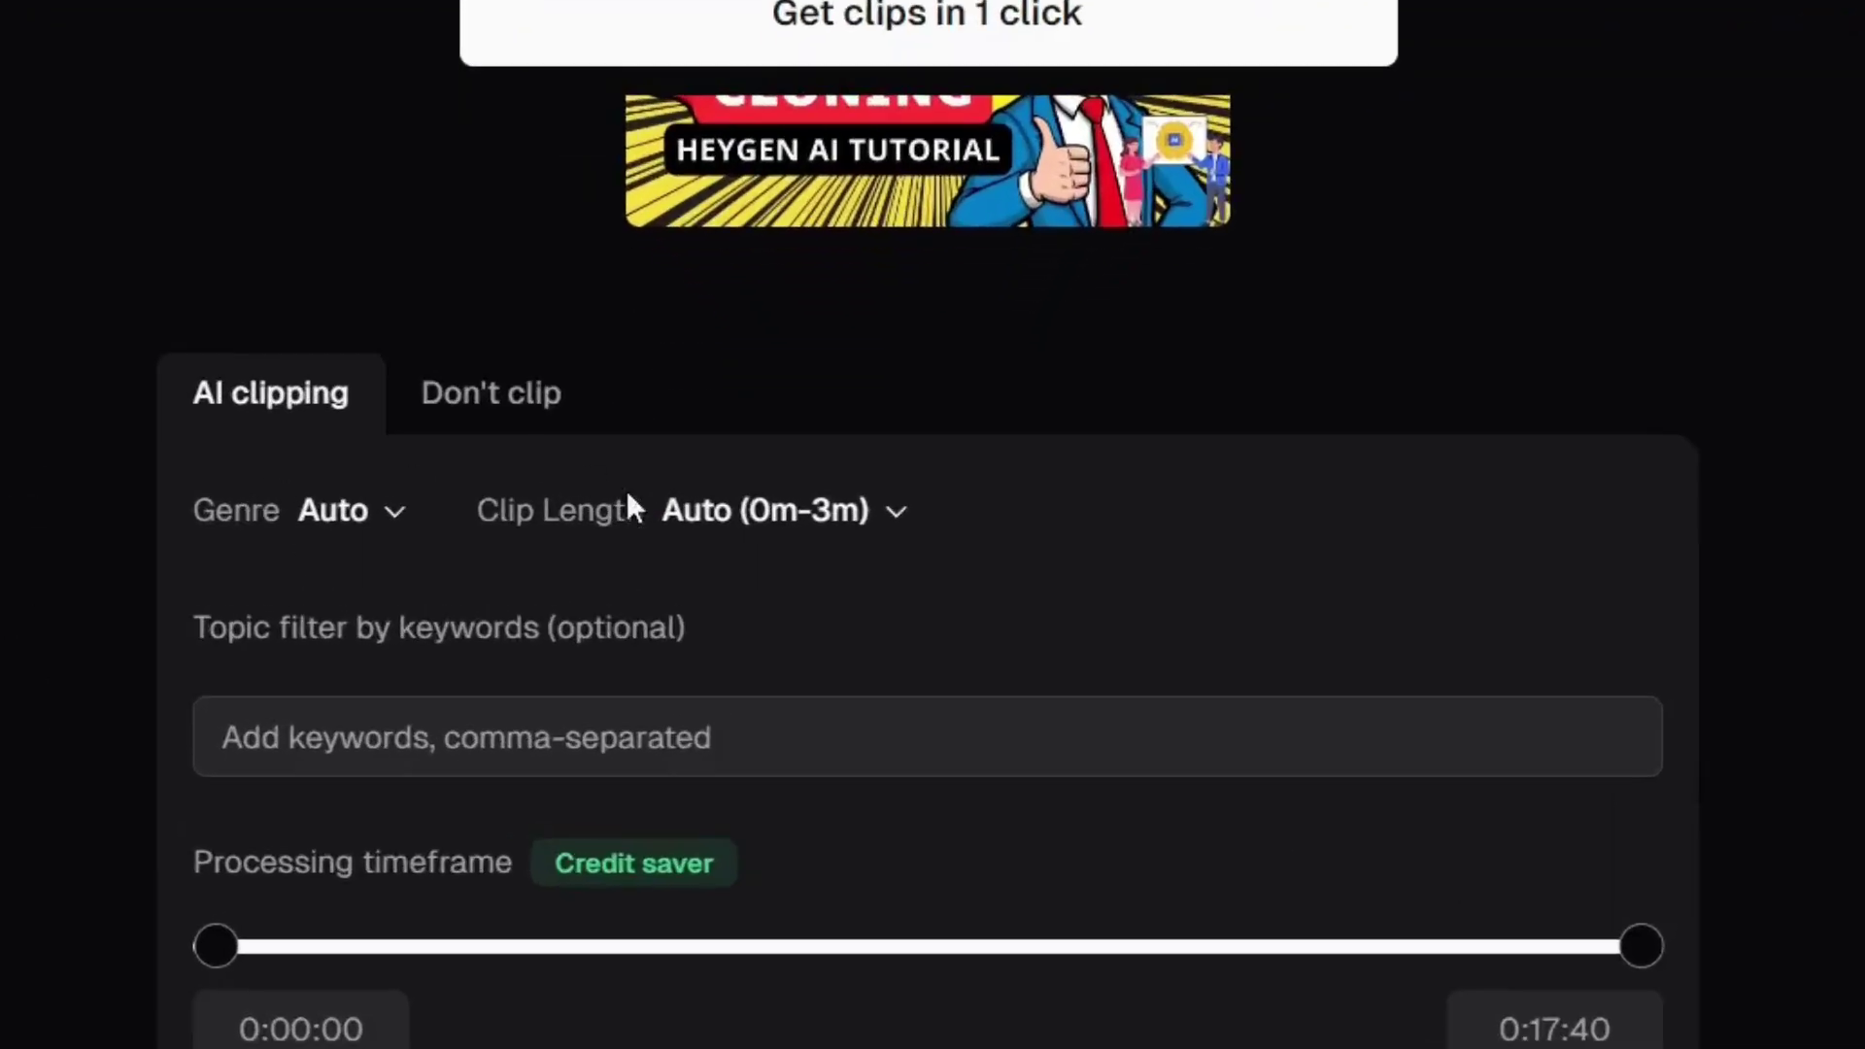
left_click(884, 522)
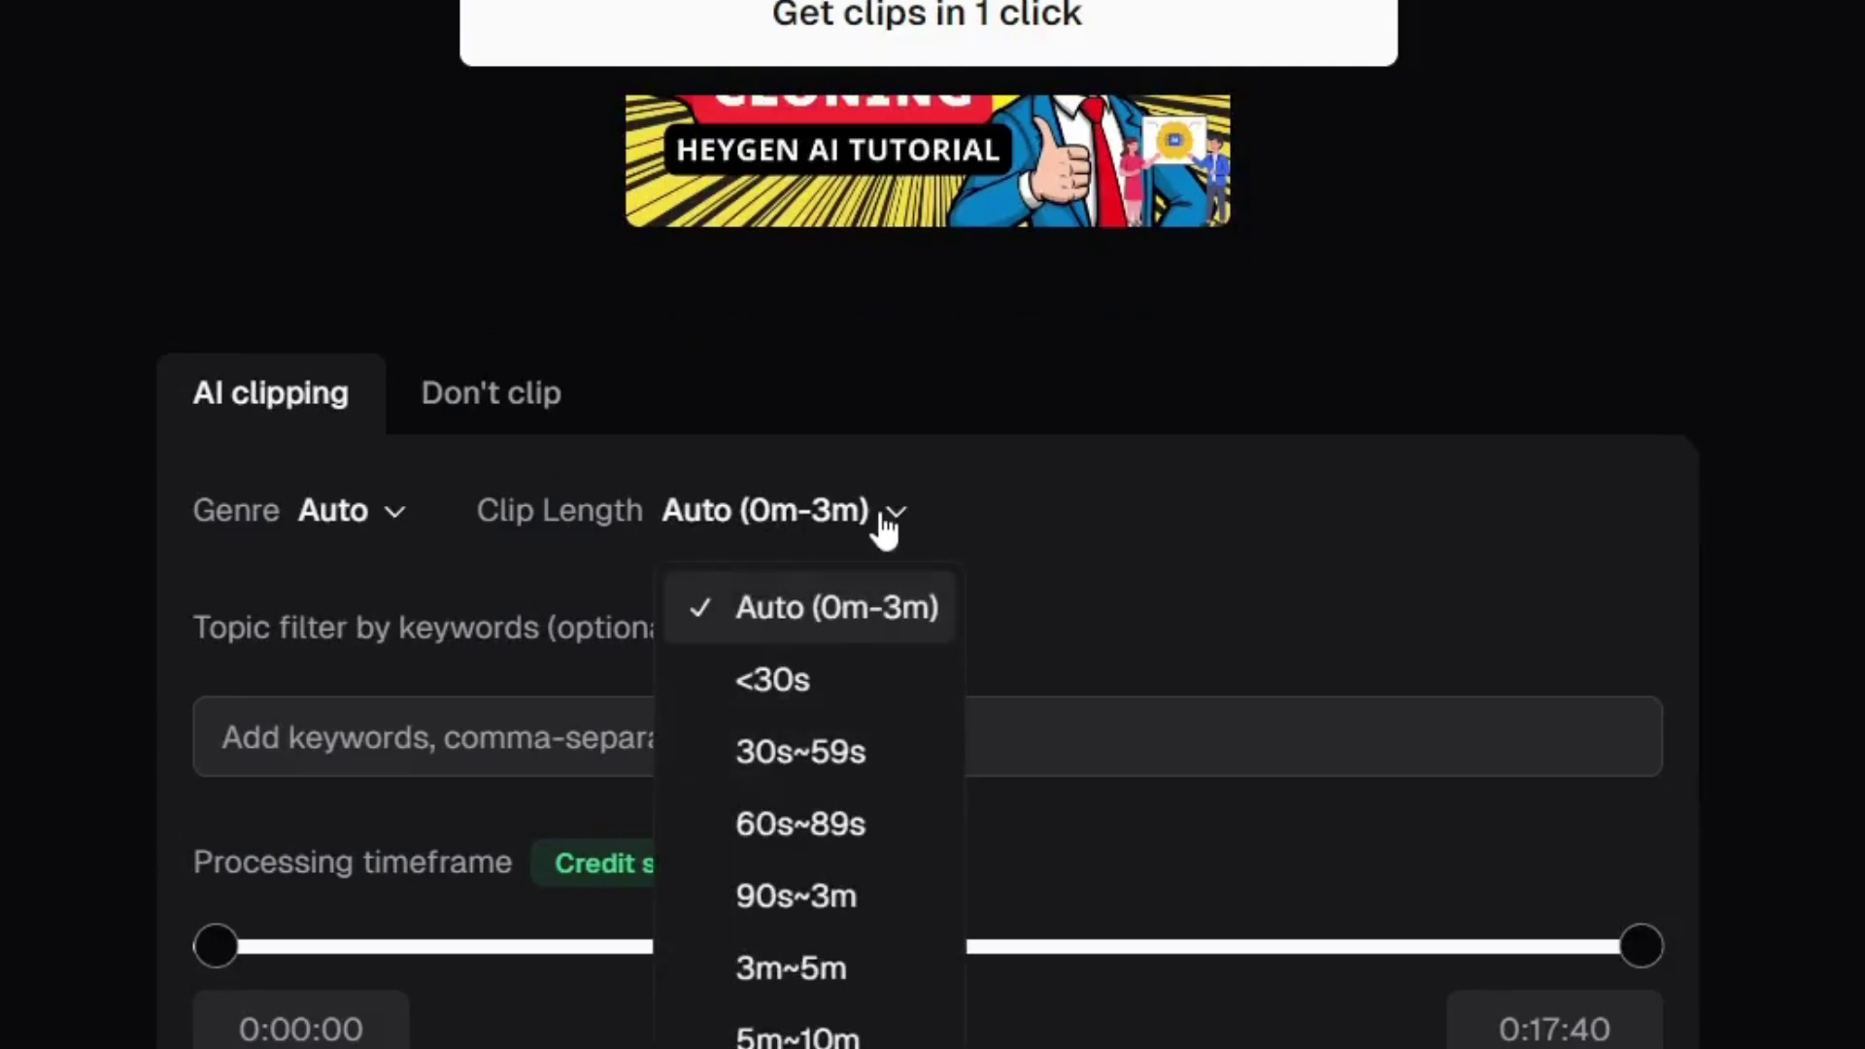
left_click(821, 774)
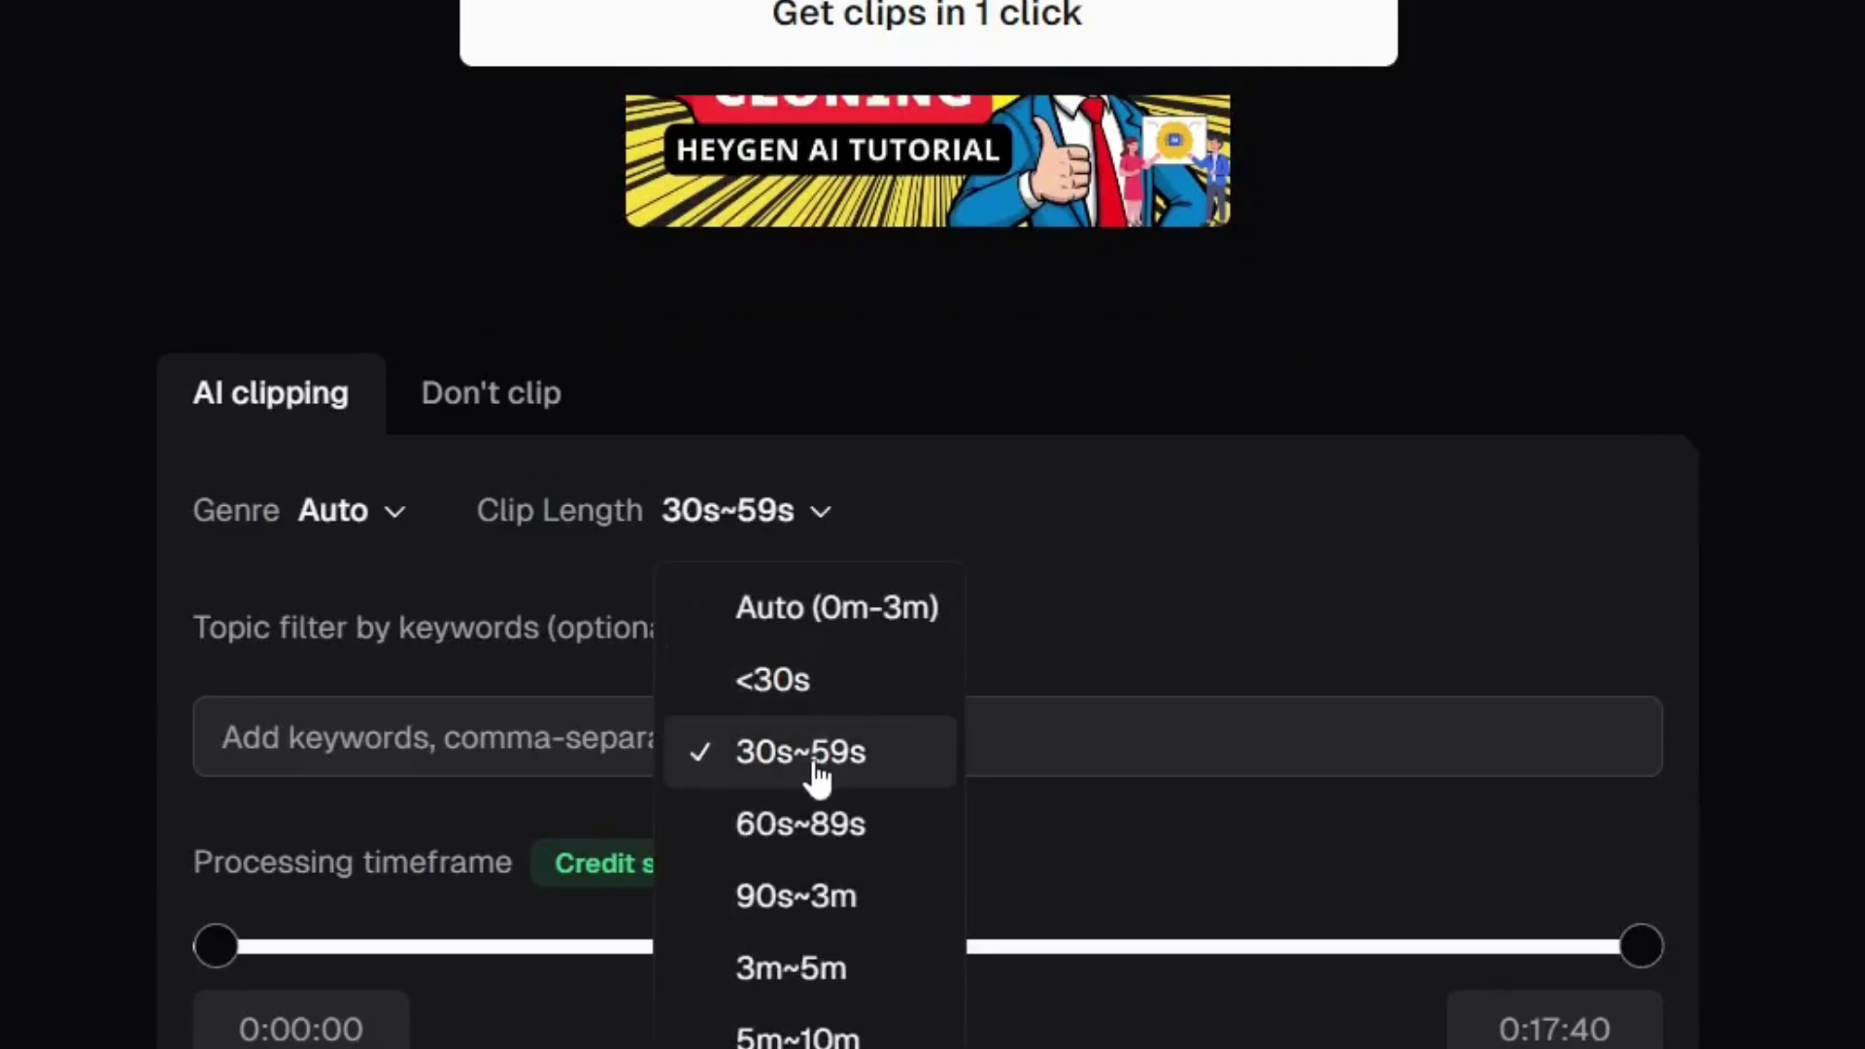
left_click(1076, 659)
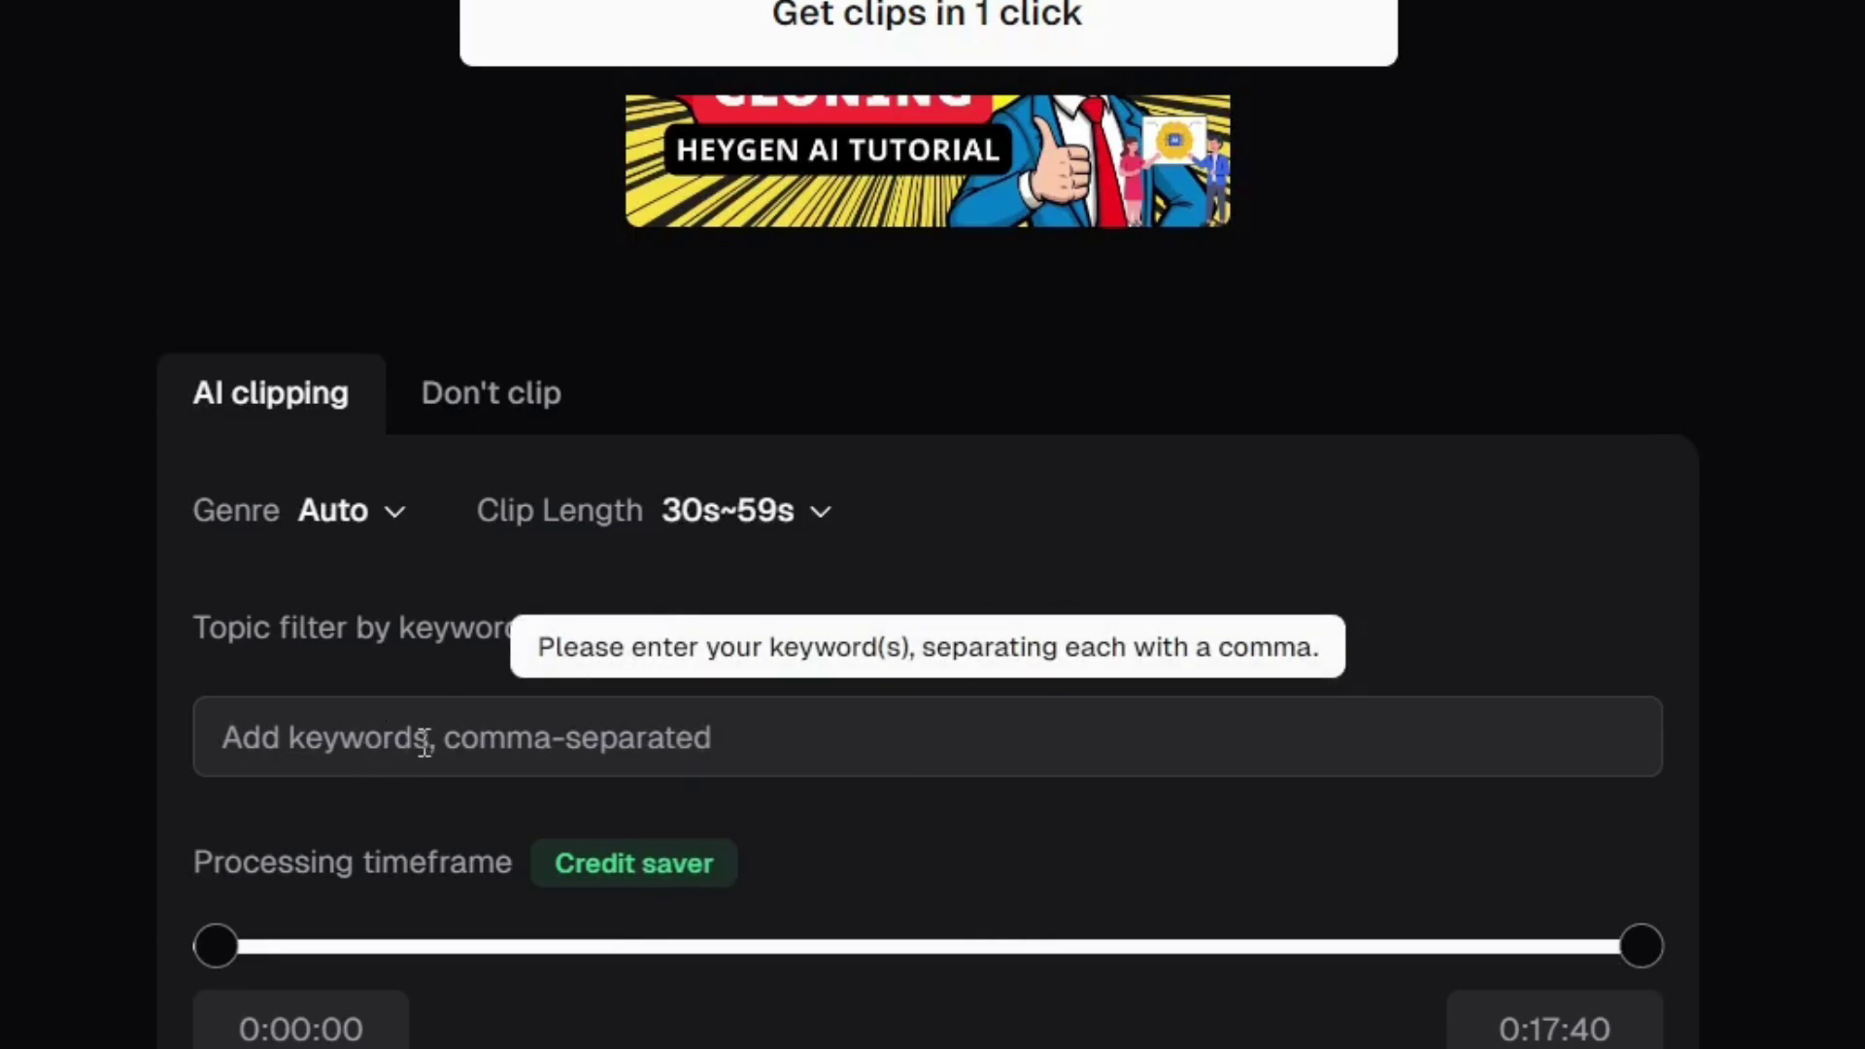
left_click_drag(1640, 950, 451, 990)
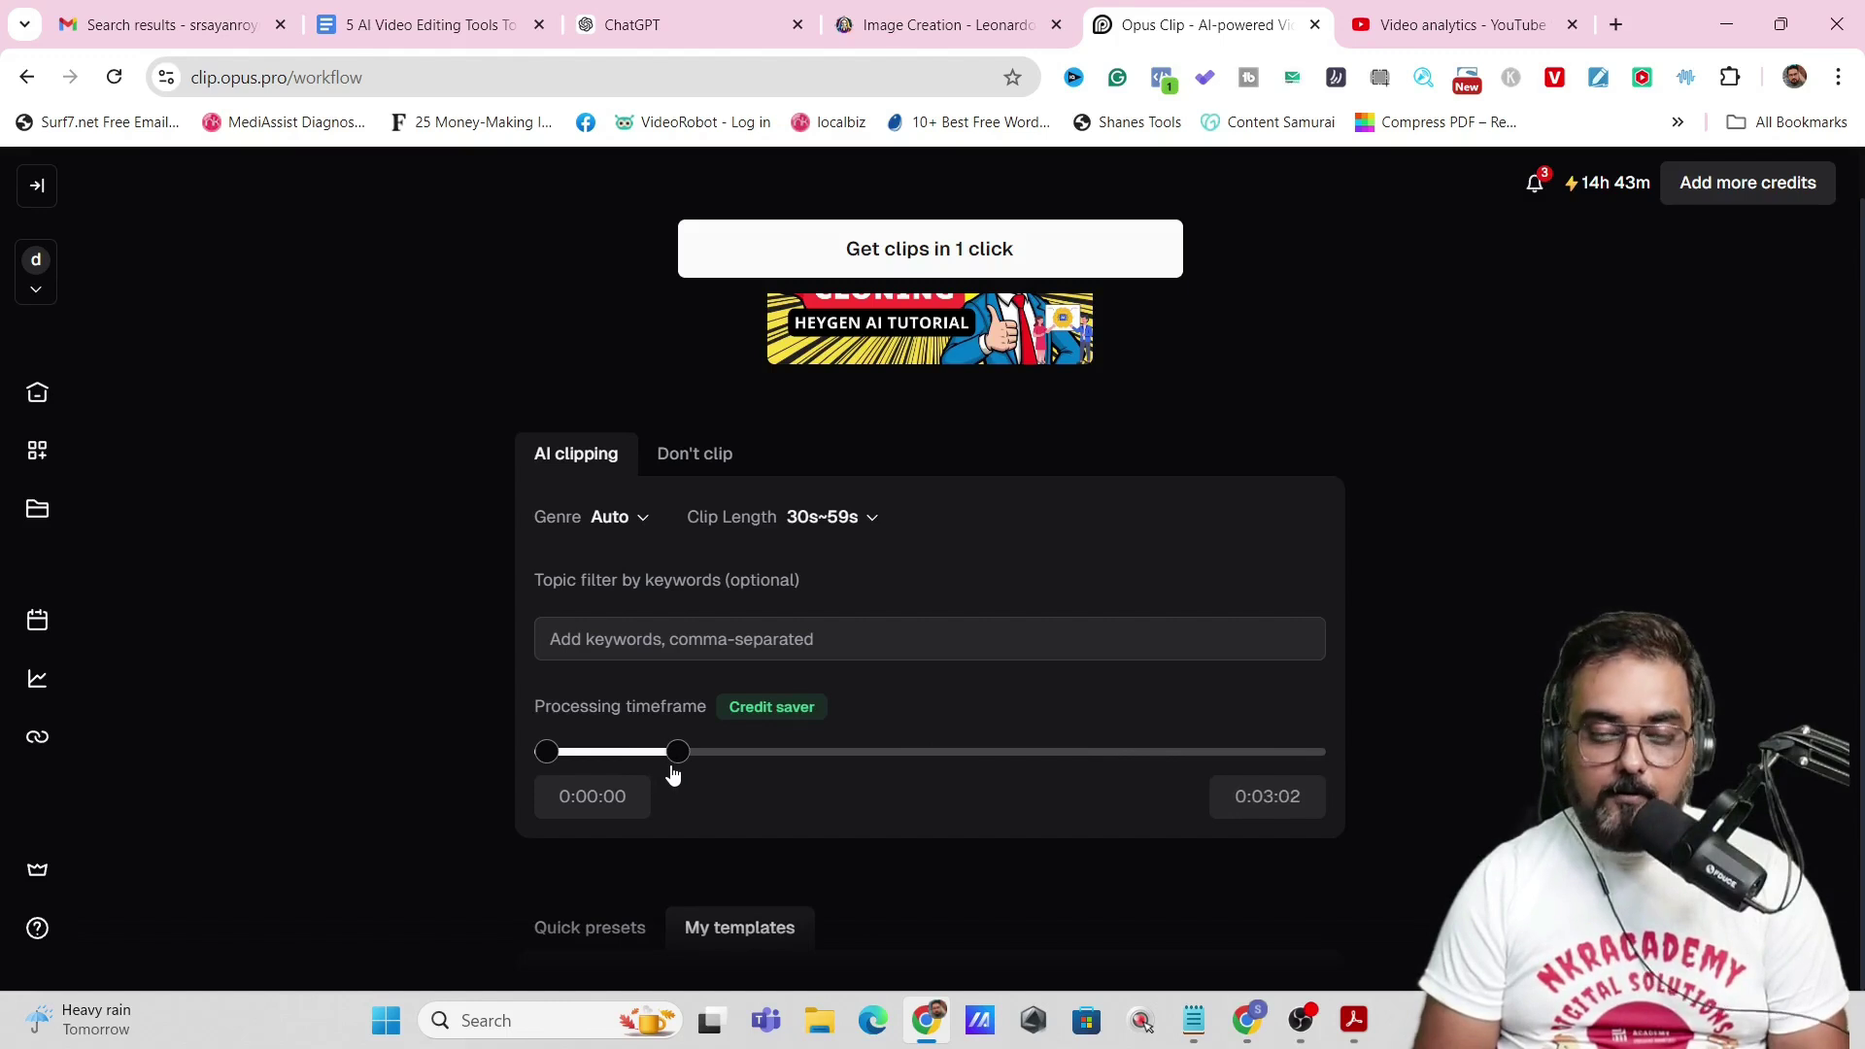
left_click_drag(674, 772, 667, 774)
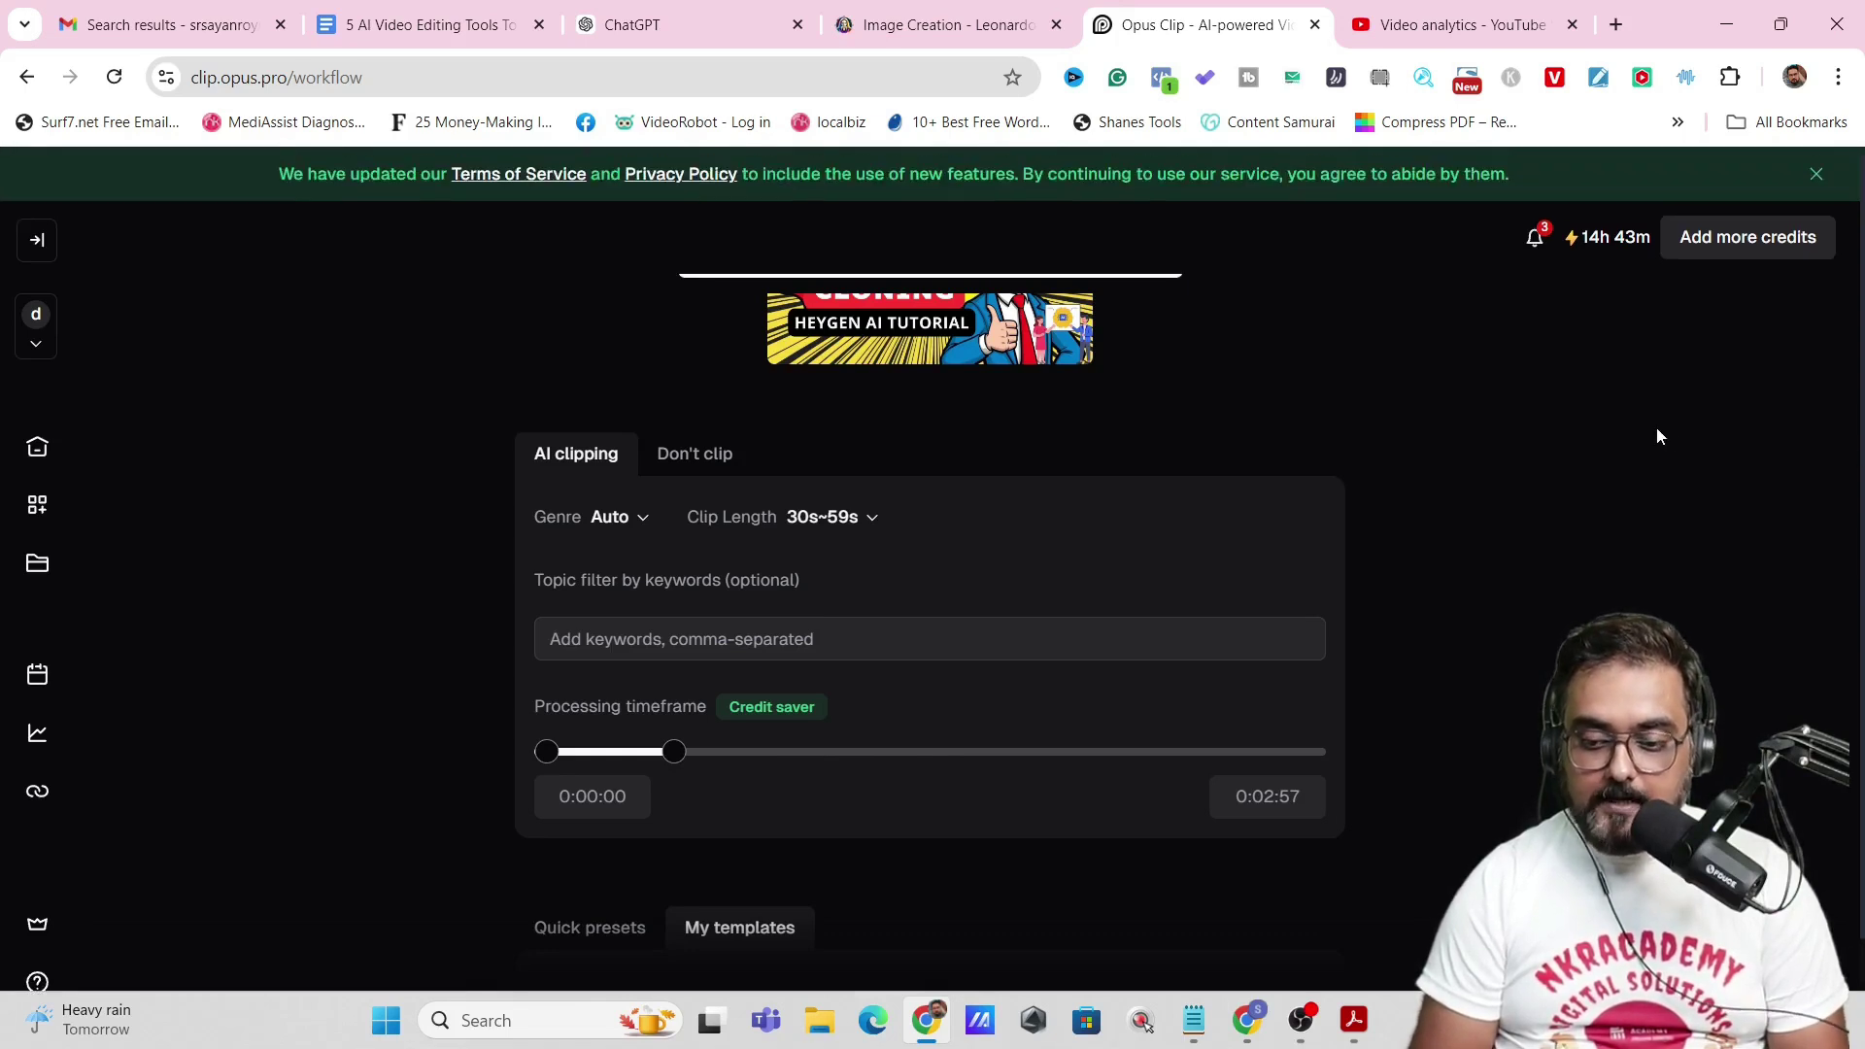
- Generate clips from the linked HeyGen tutorial video and look over the transcript of the top-ranked clip
scroll(1657, 430, "up", 4)
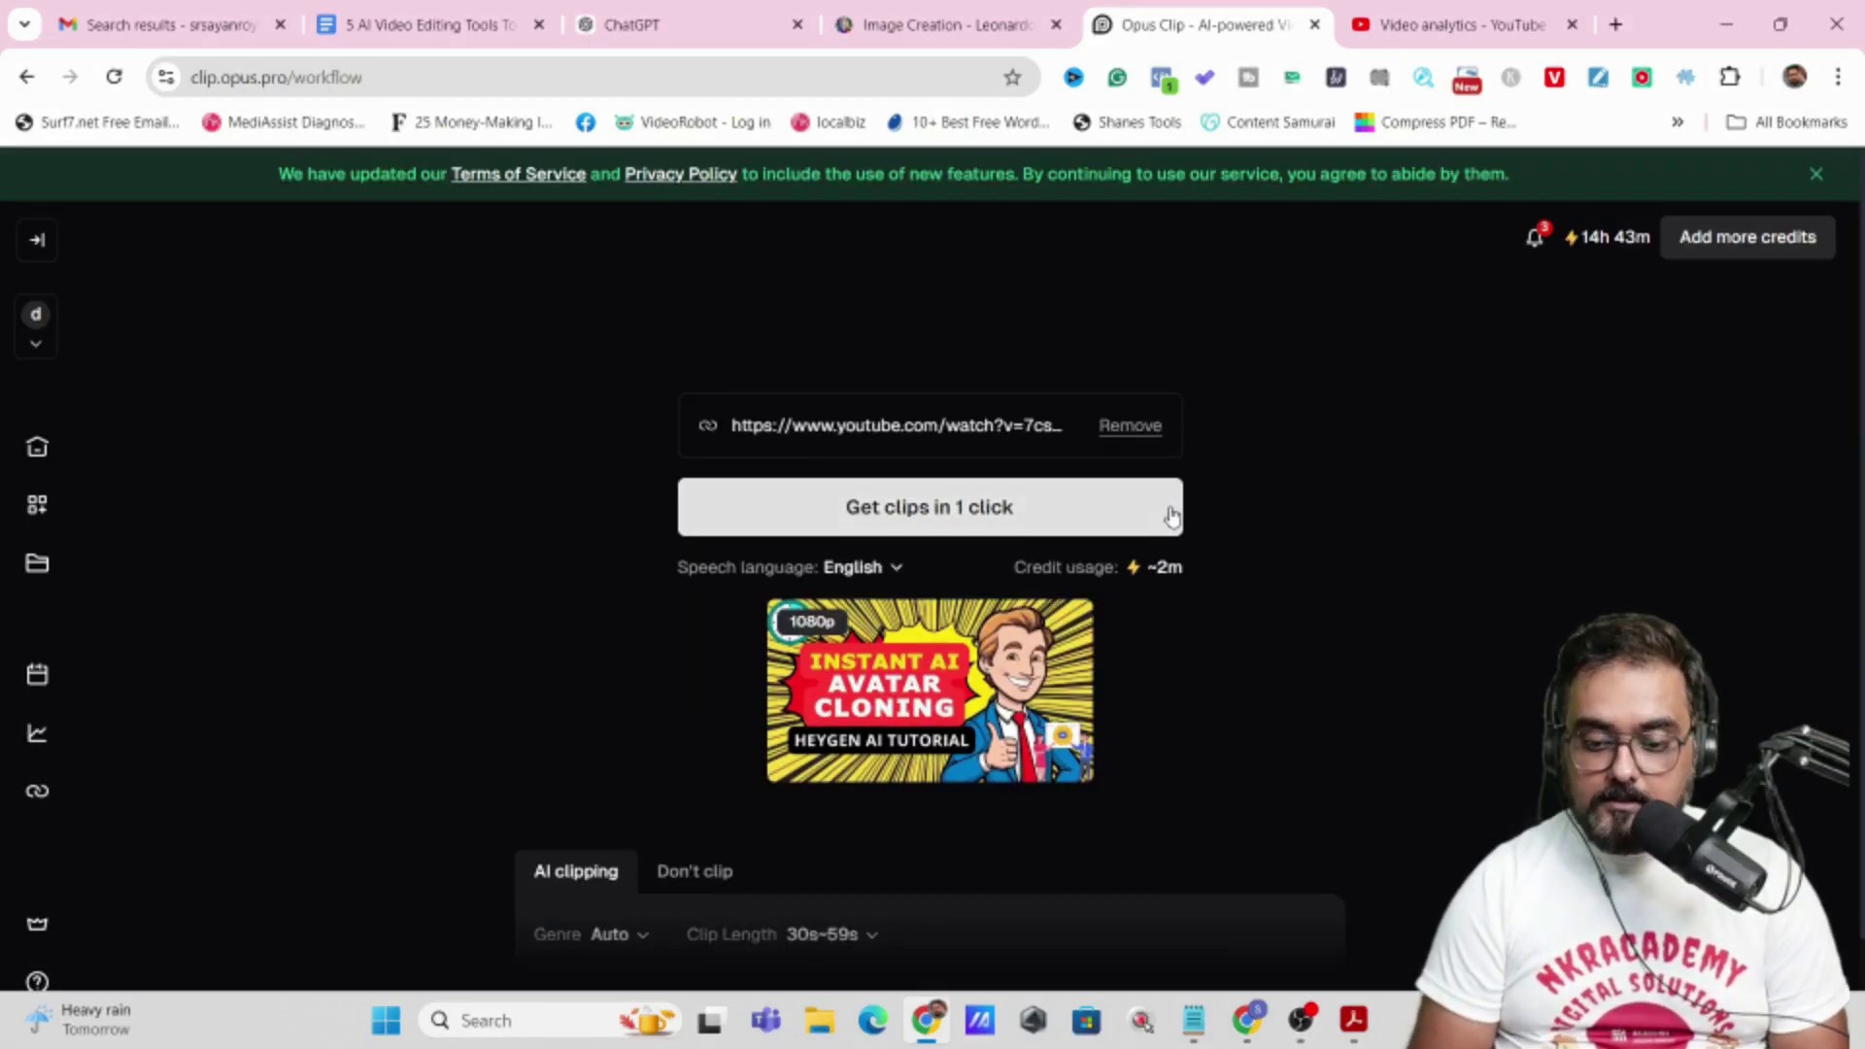
left_click(1170, 515)
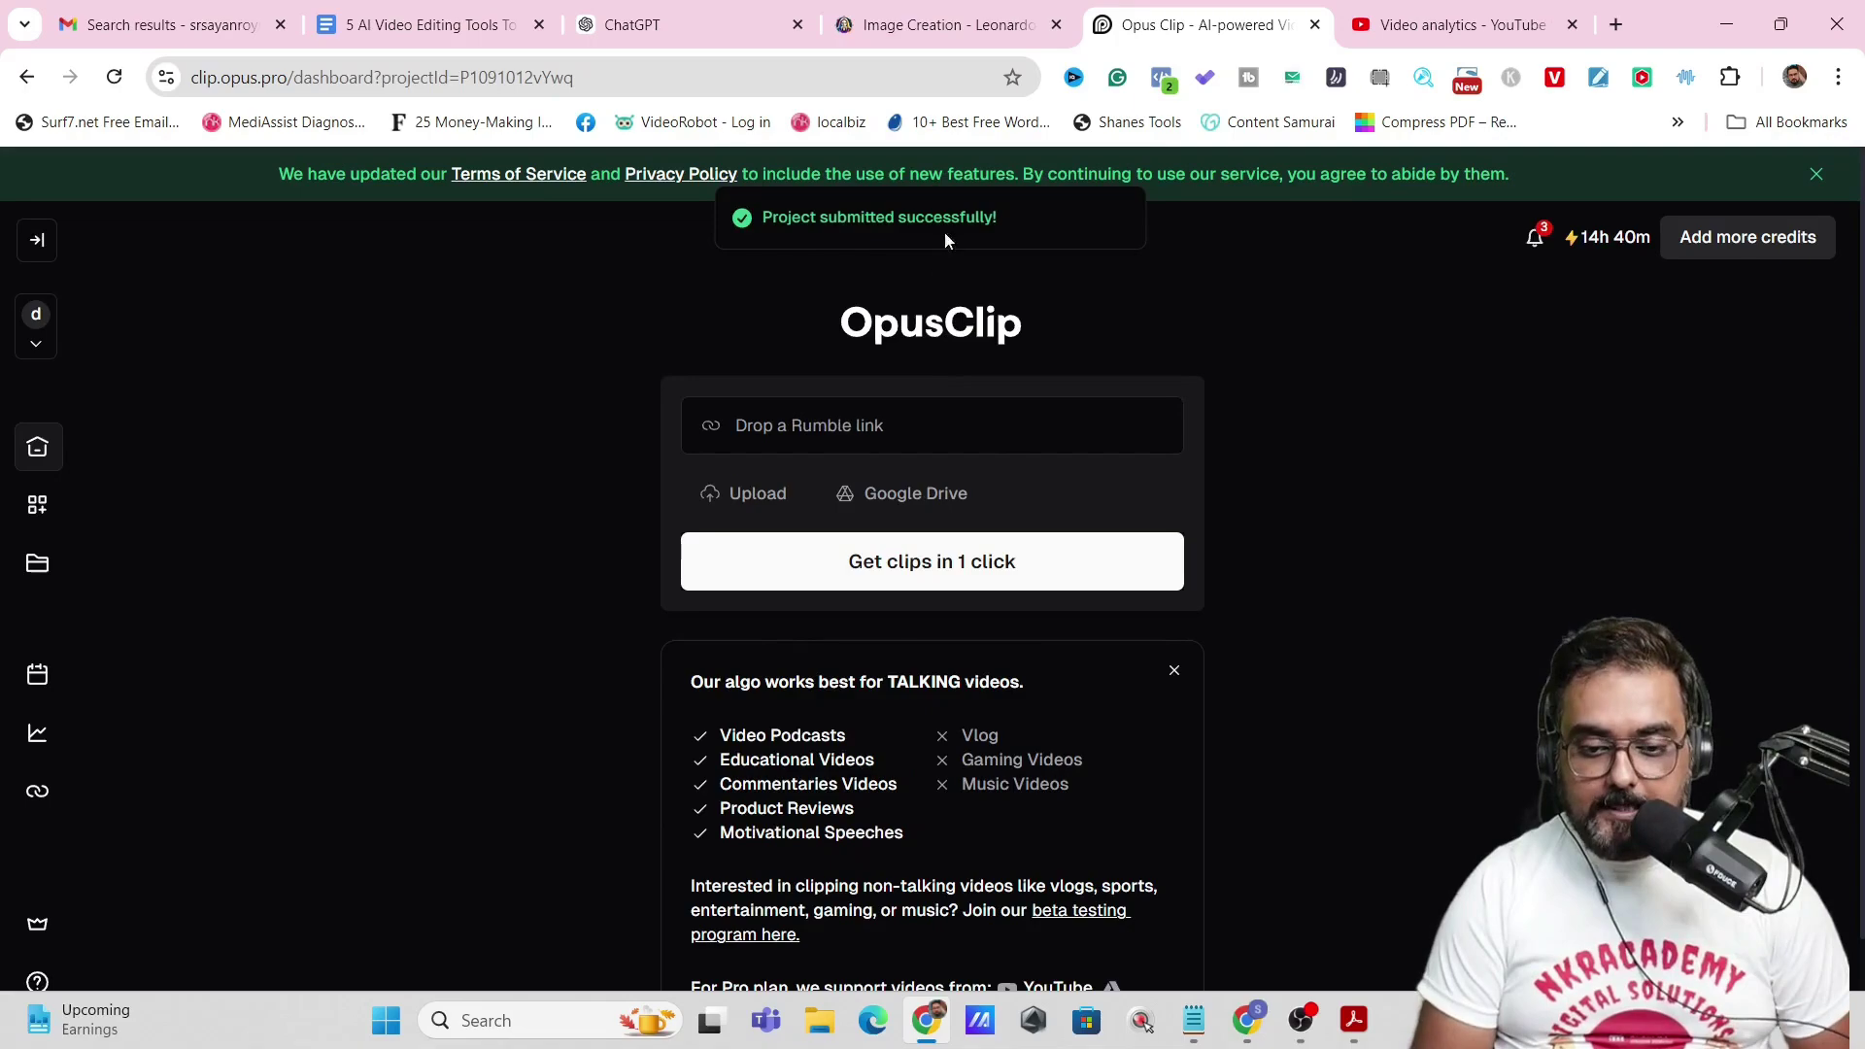
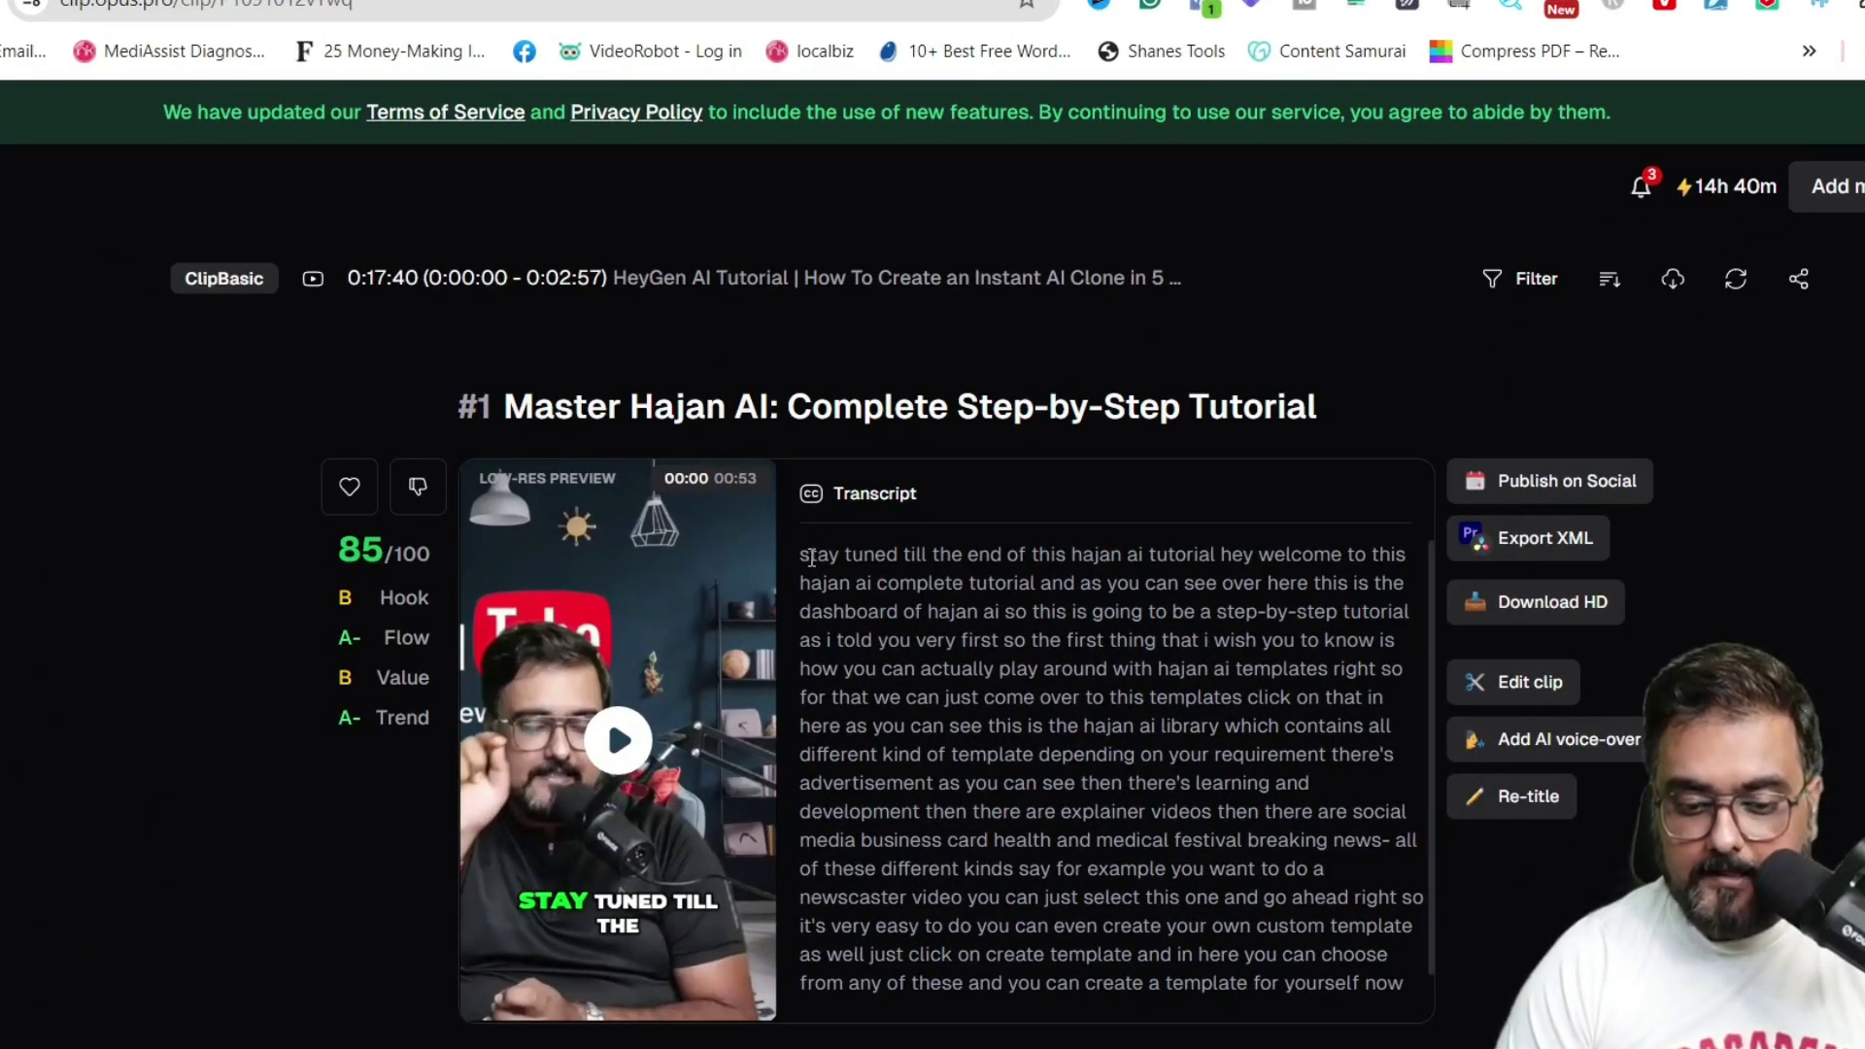
left_click_drag(803, 556, 1342, 1015)
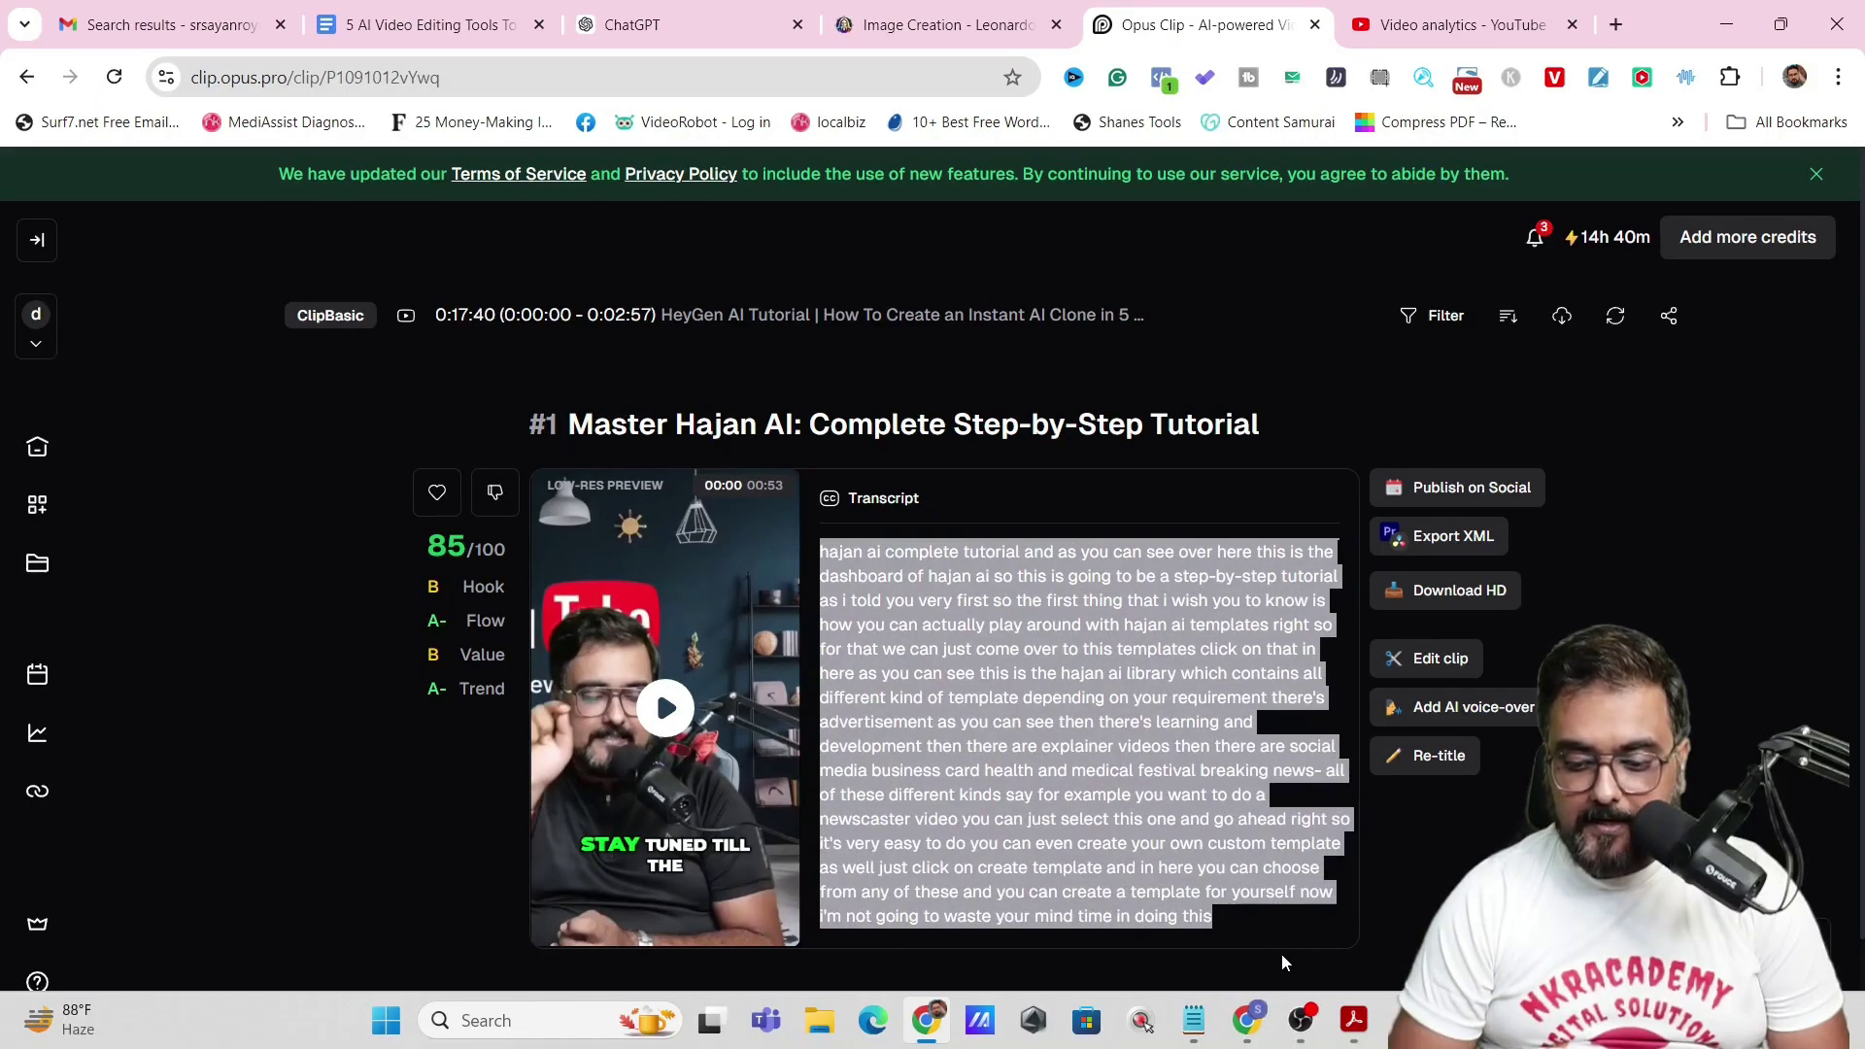
left_click(1341, 1031)
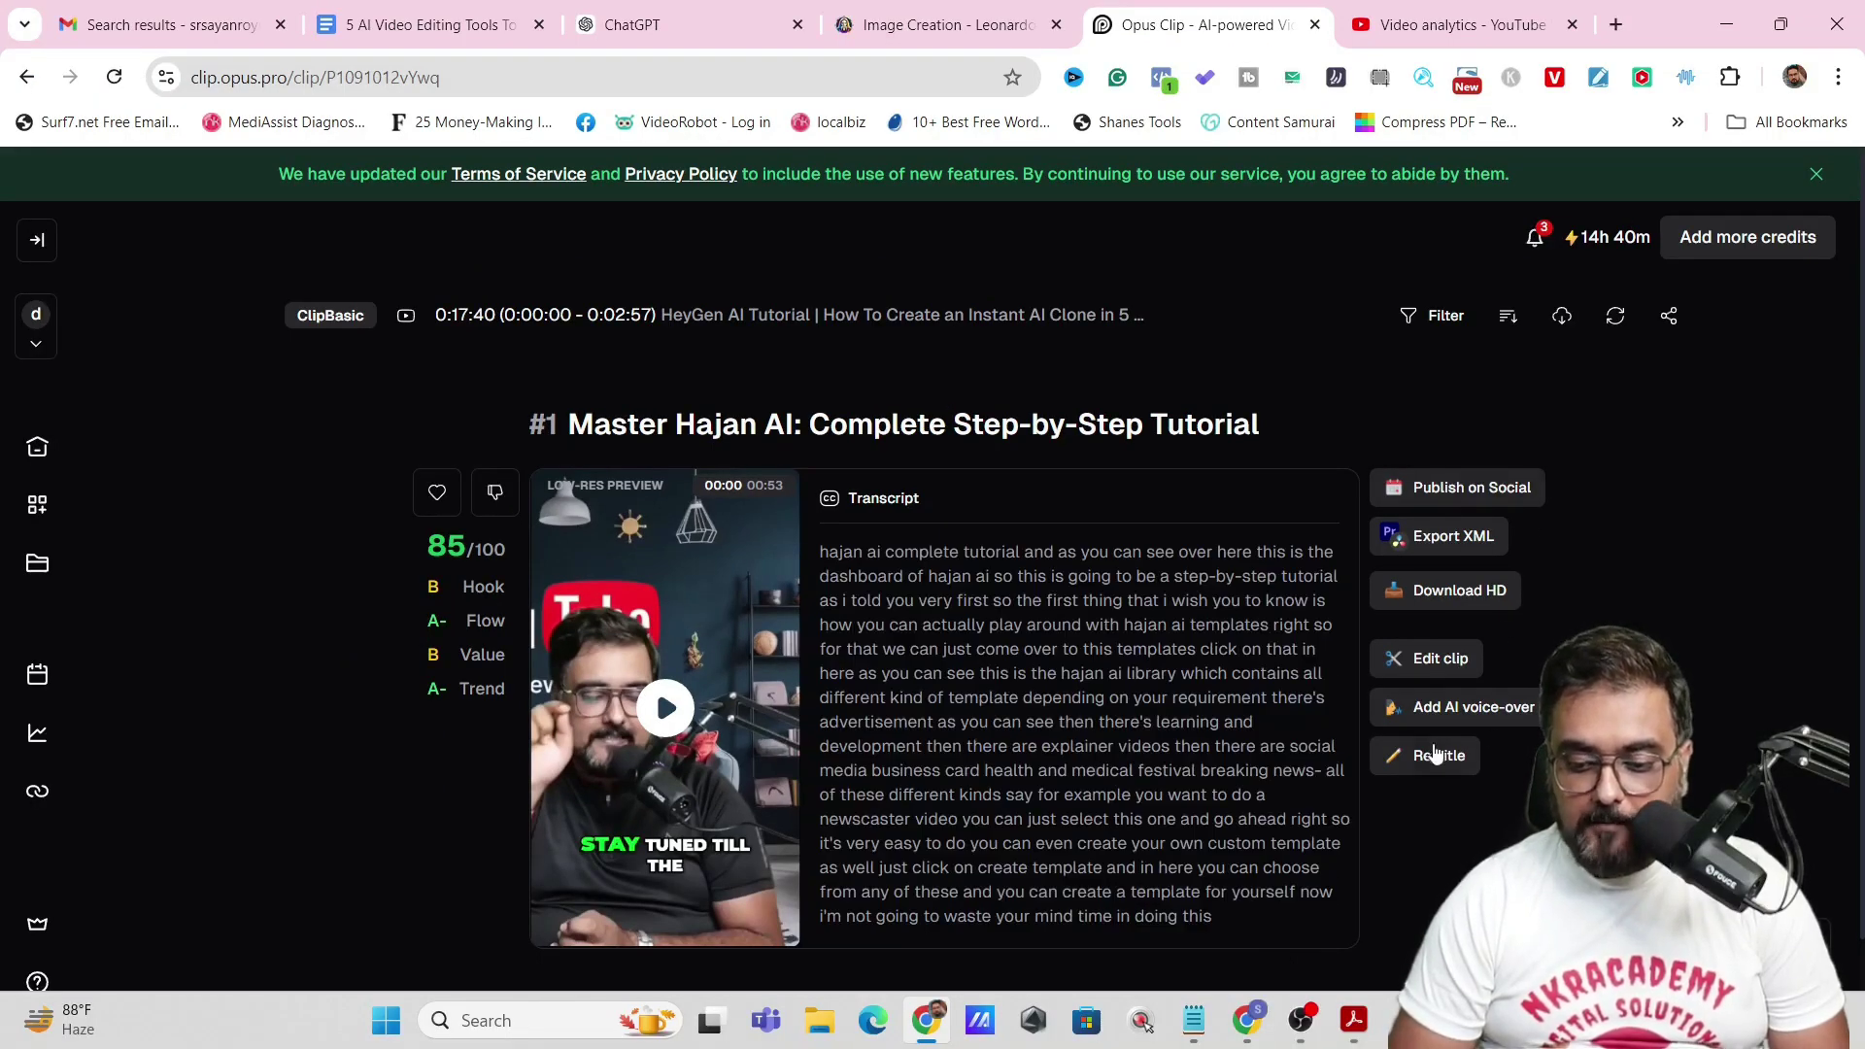
- Open the top-ranked clip for editing, preview its first seconds, and dismiss the tip about moving captions
left_click(1436, 660)
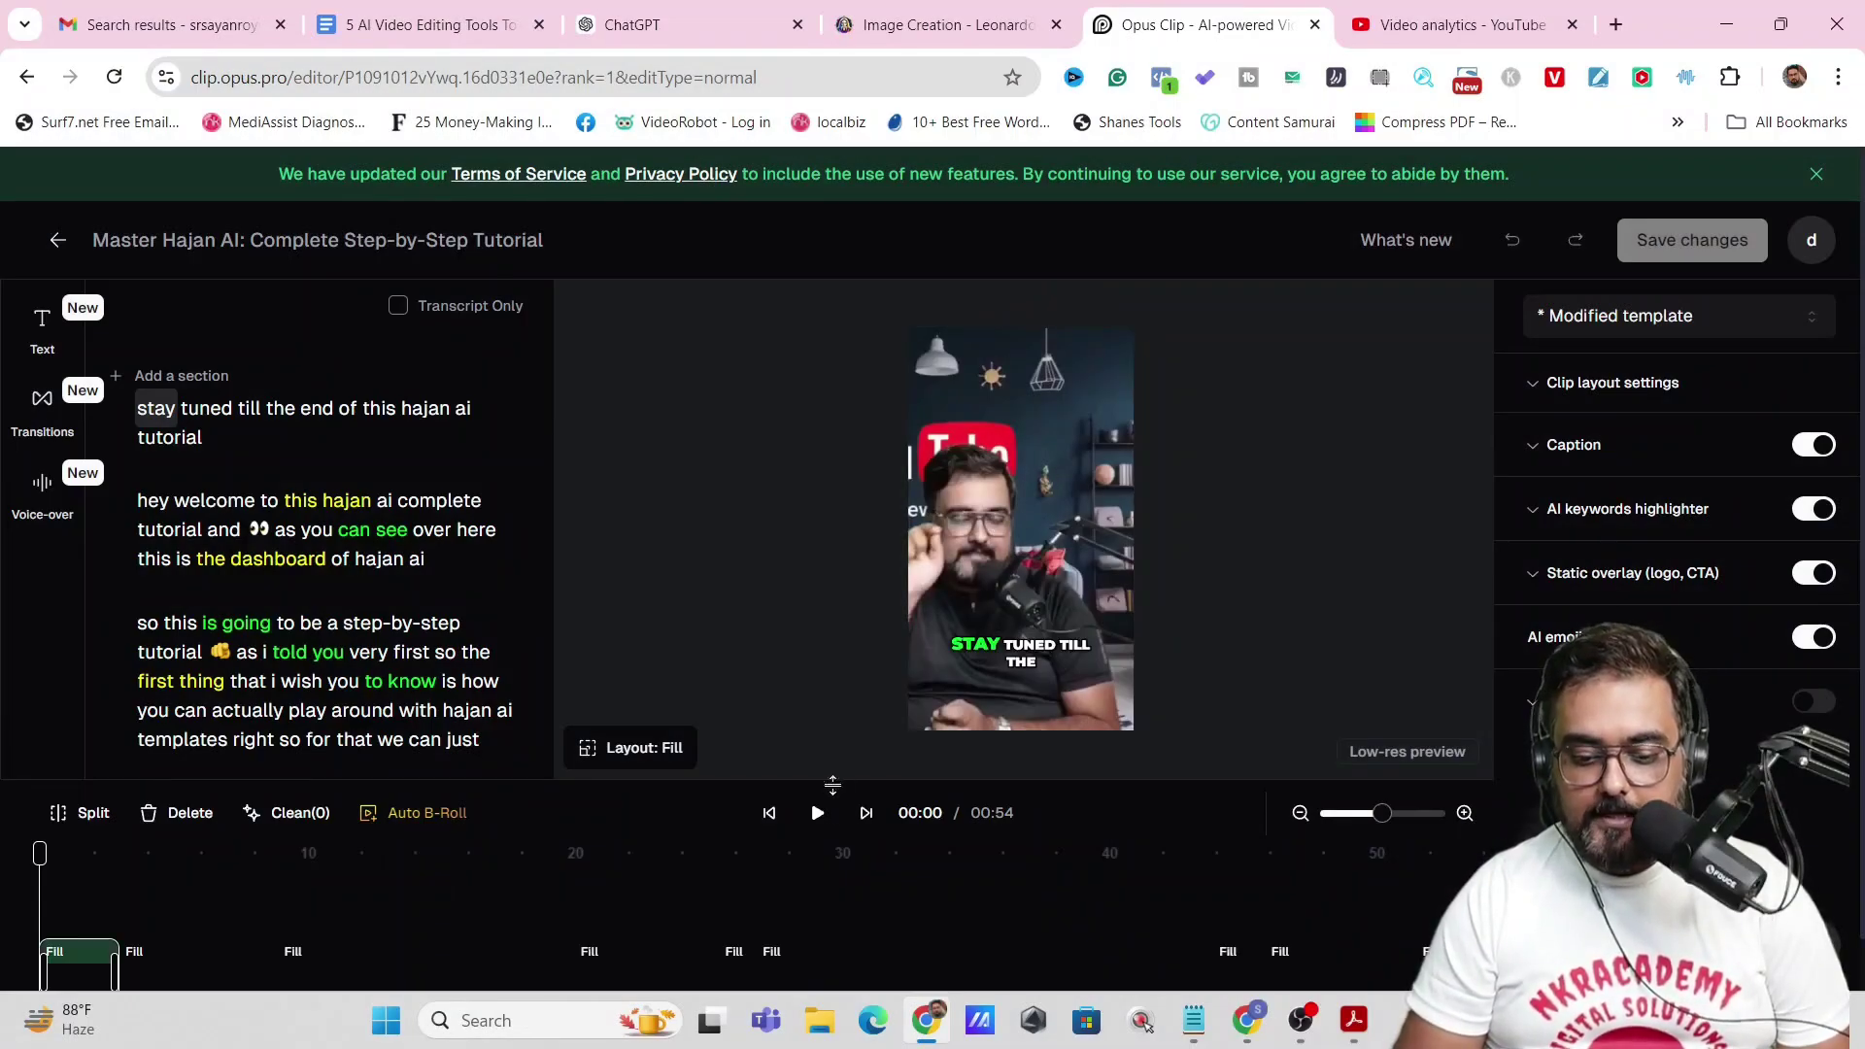
left_click(819, 814)
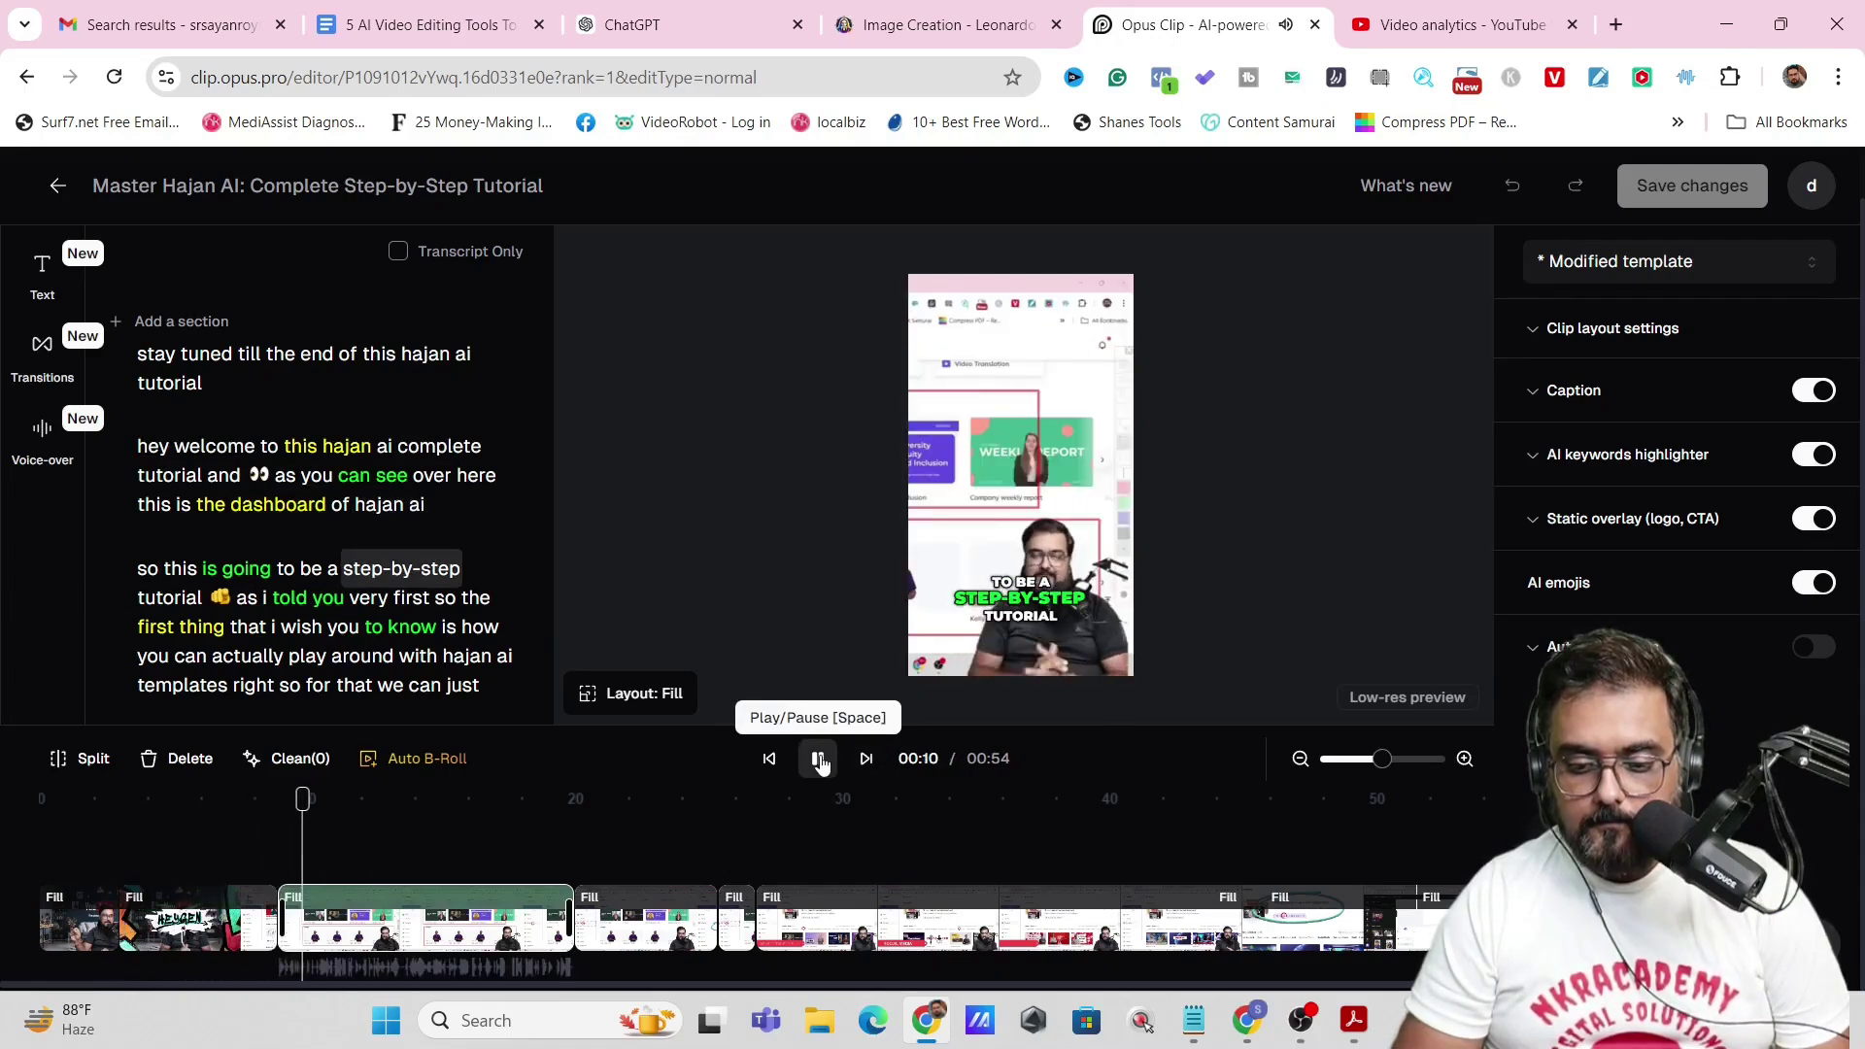
left_click(820, 758)
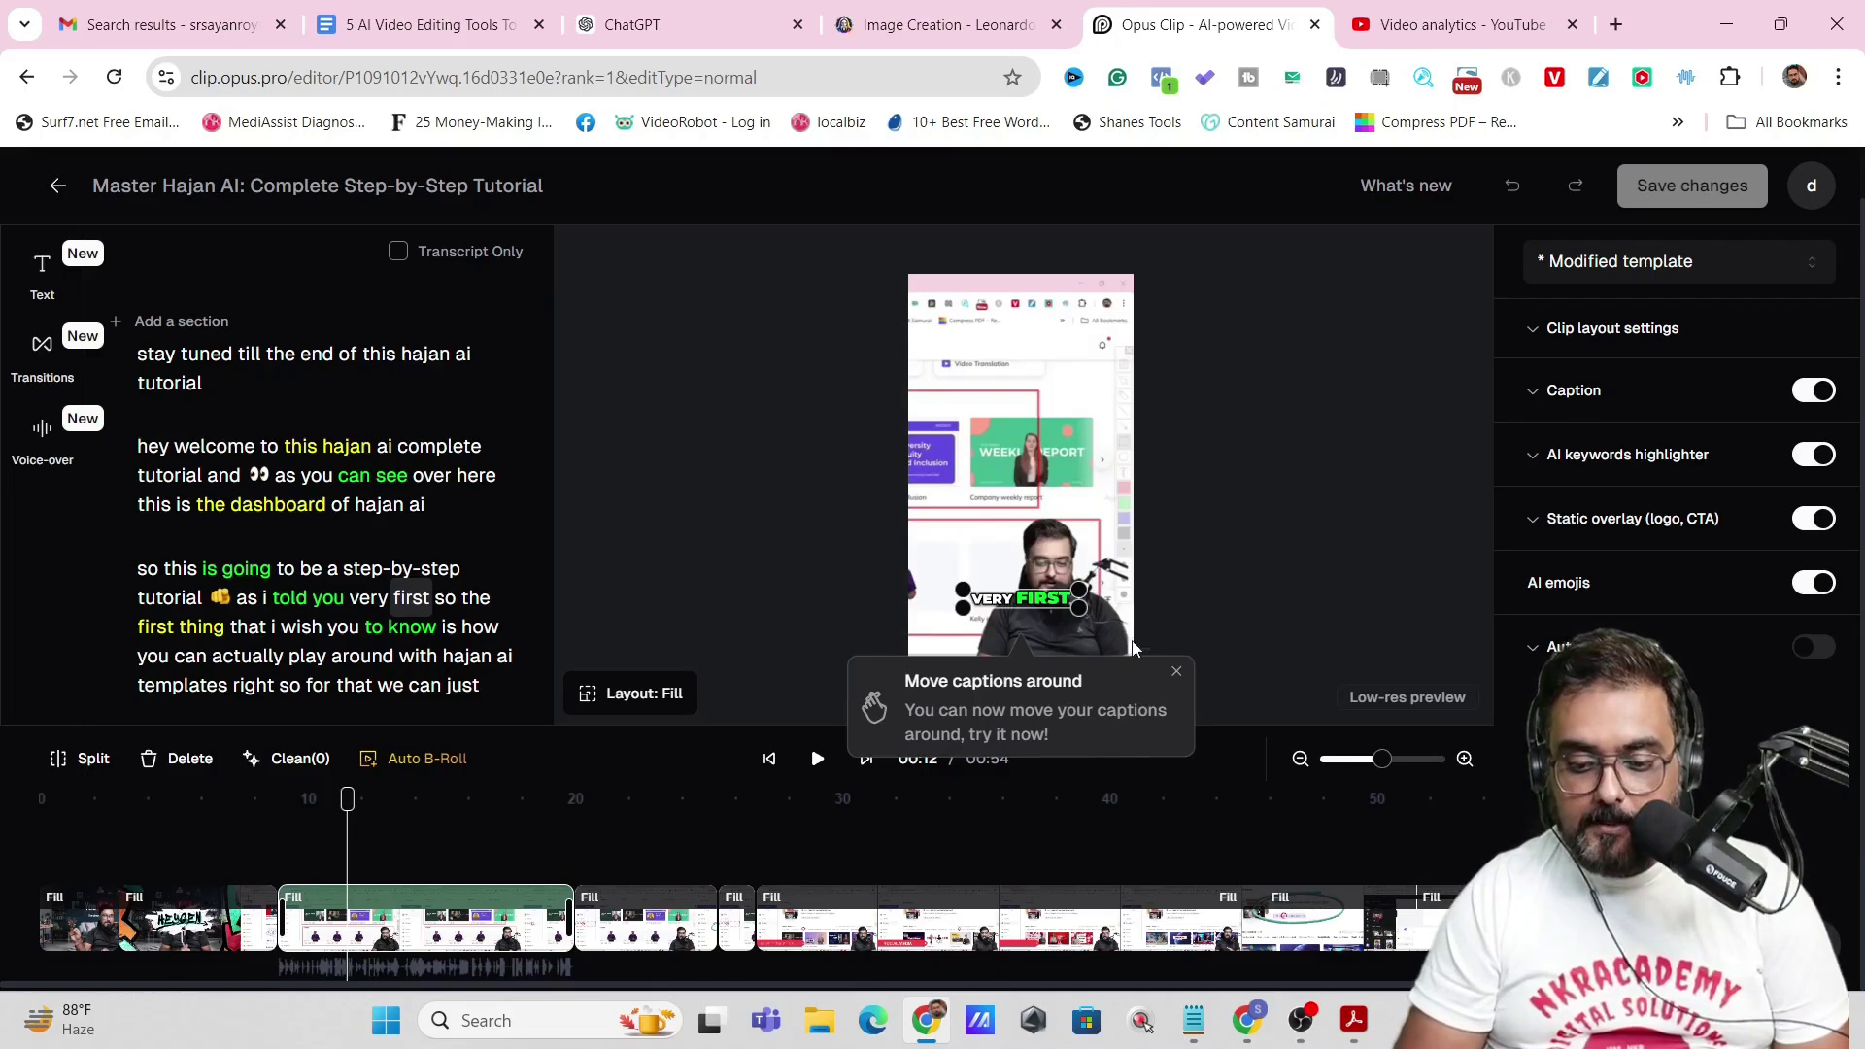
left_click(1177, 673)
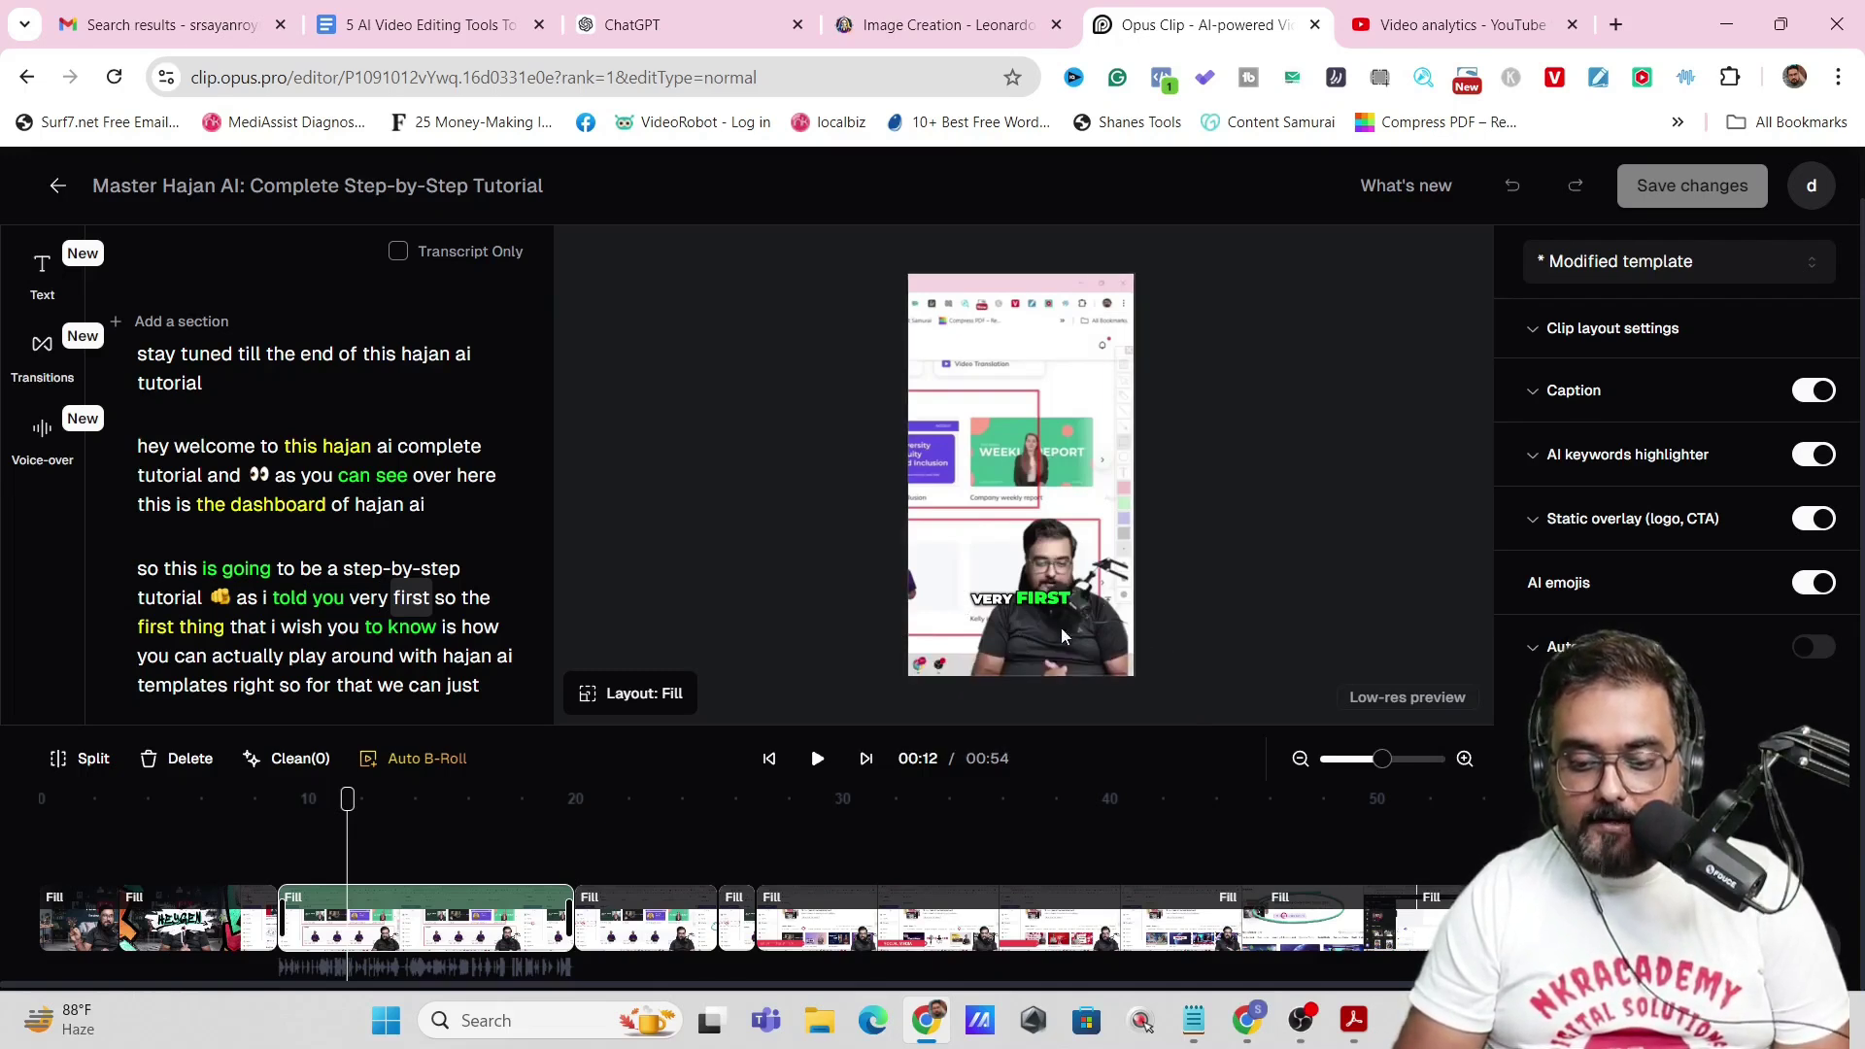
- Change the layout of the clip segment around 00:13 to ScreenShare
left_click(384, 936)
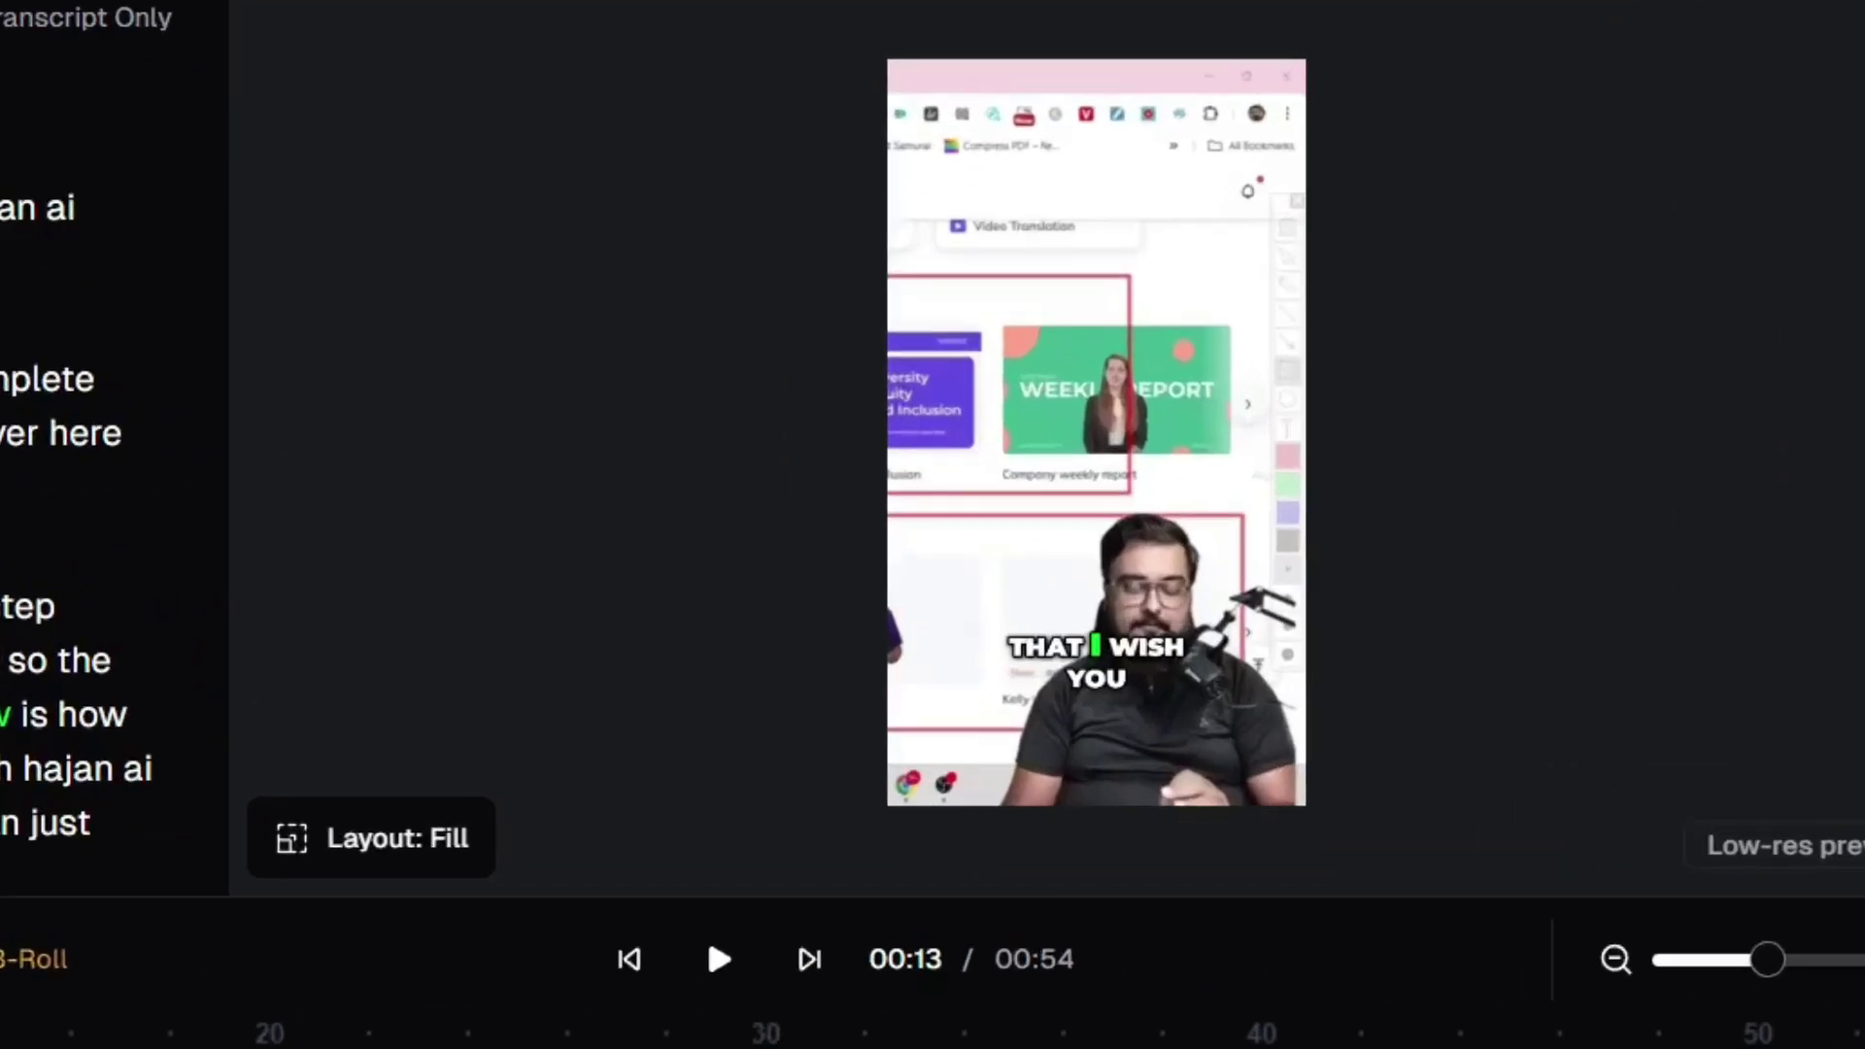
left_click(367, 860)
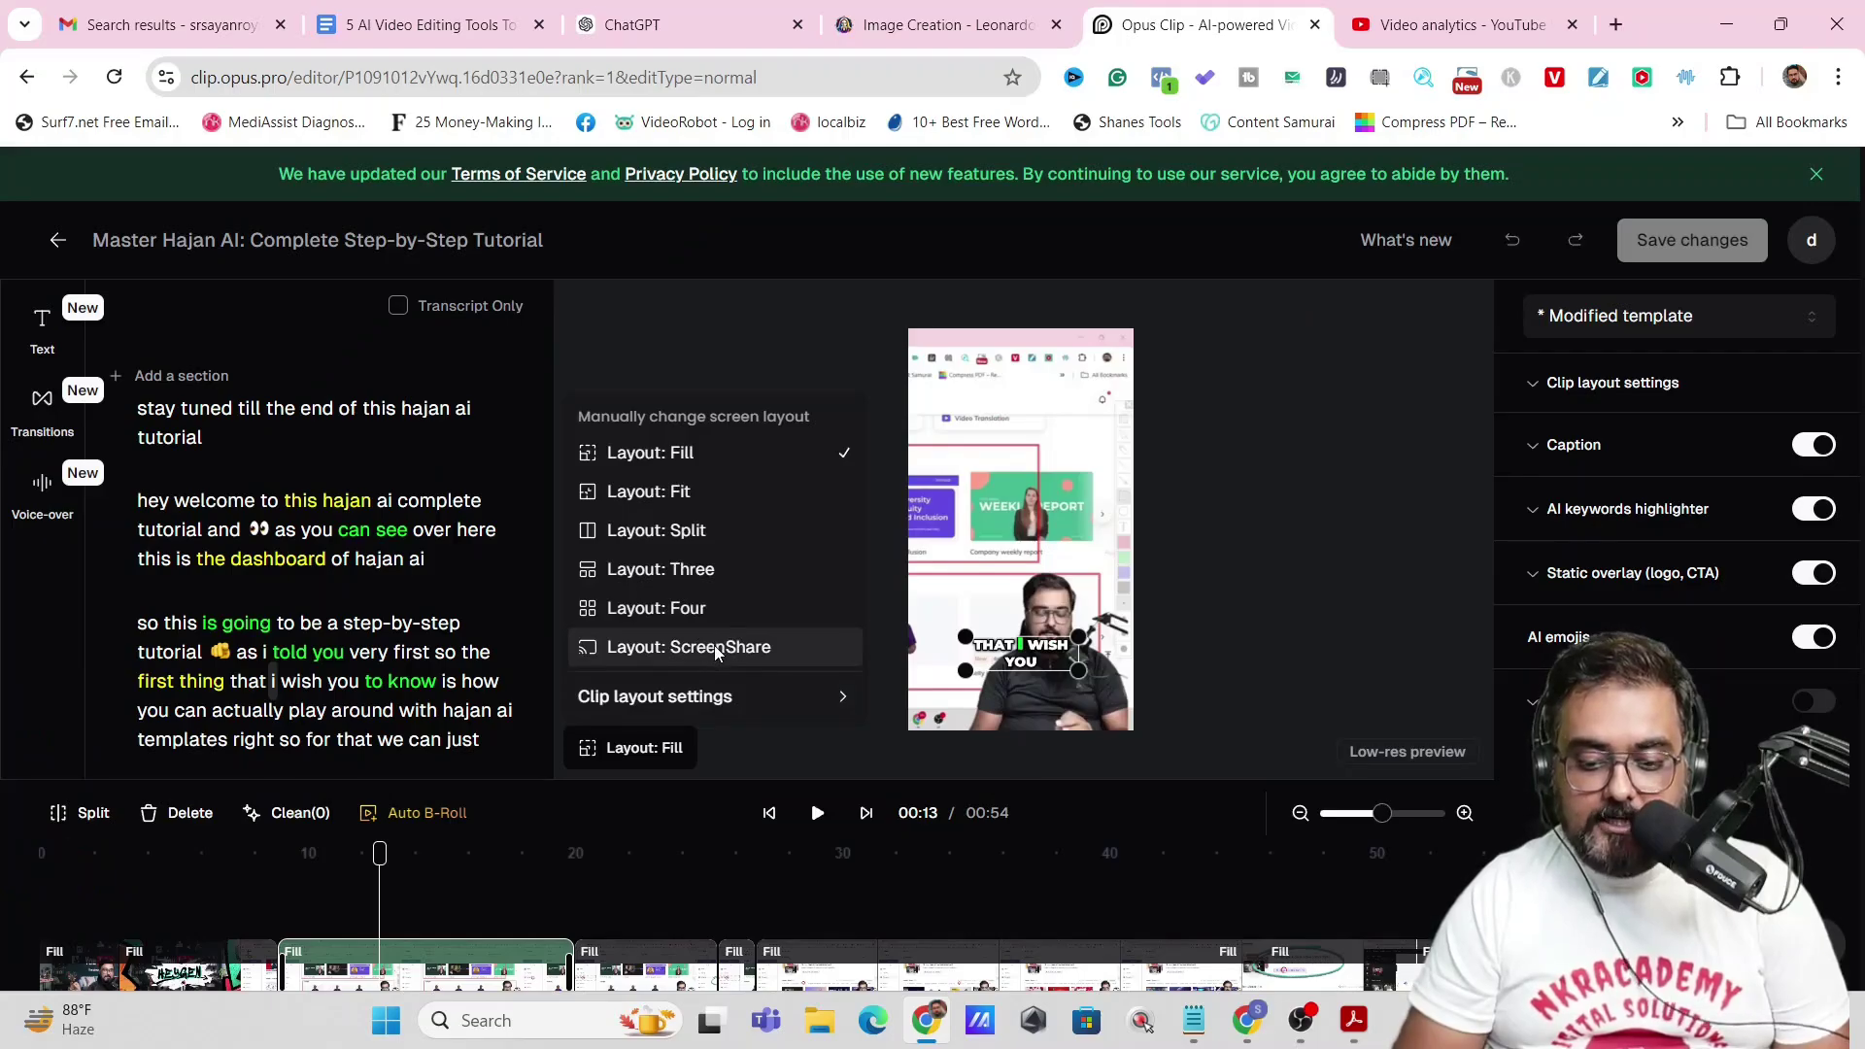
left_click(544, 753)
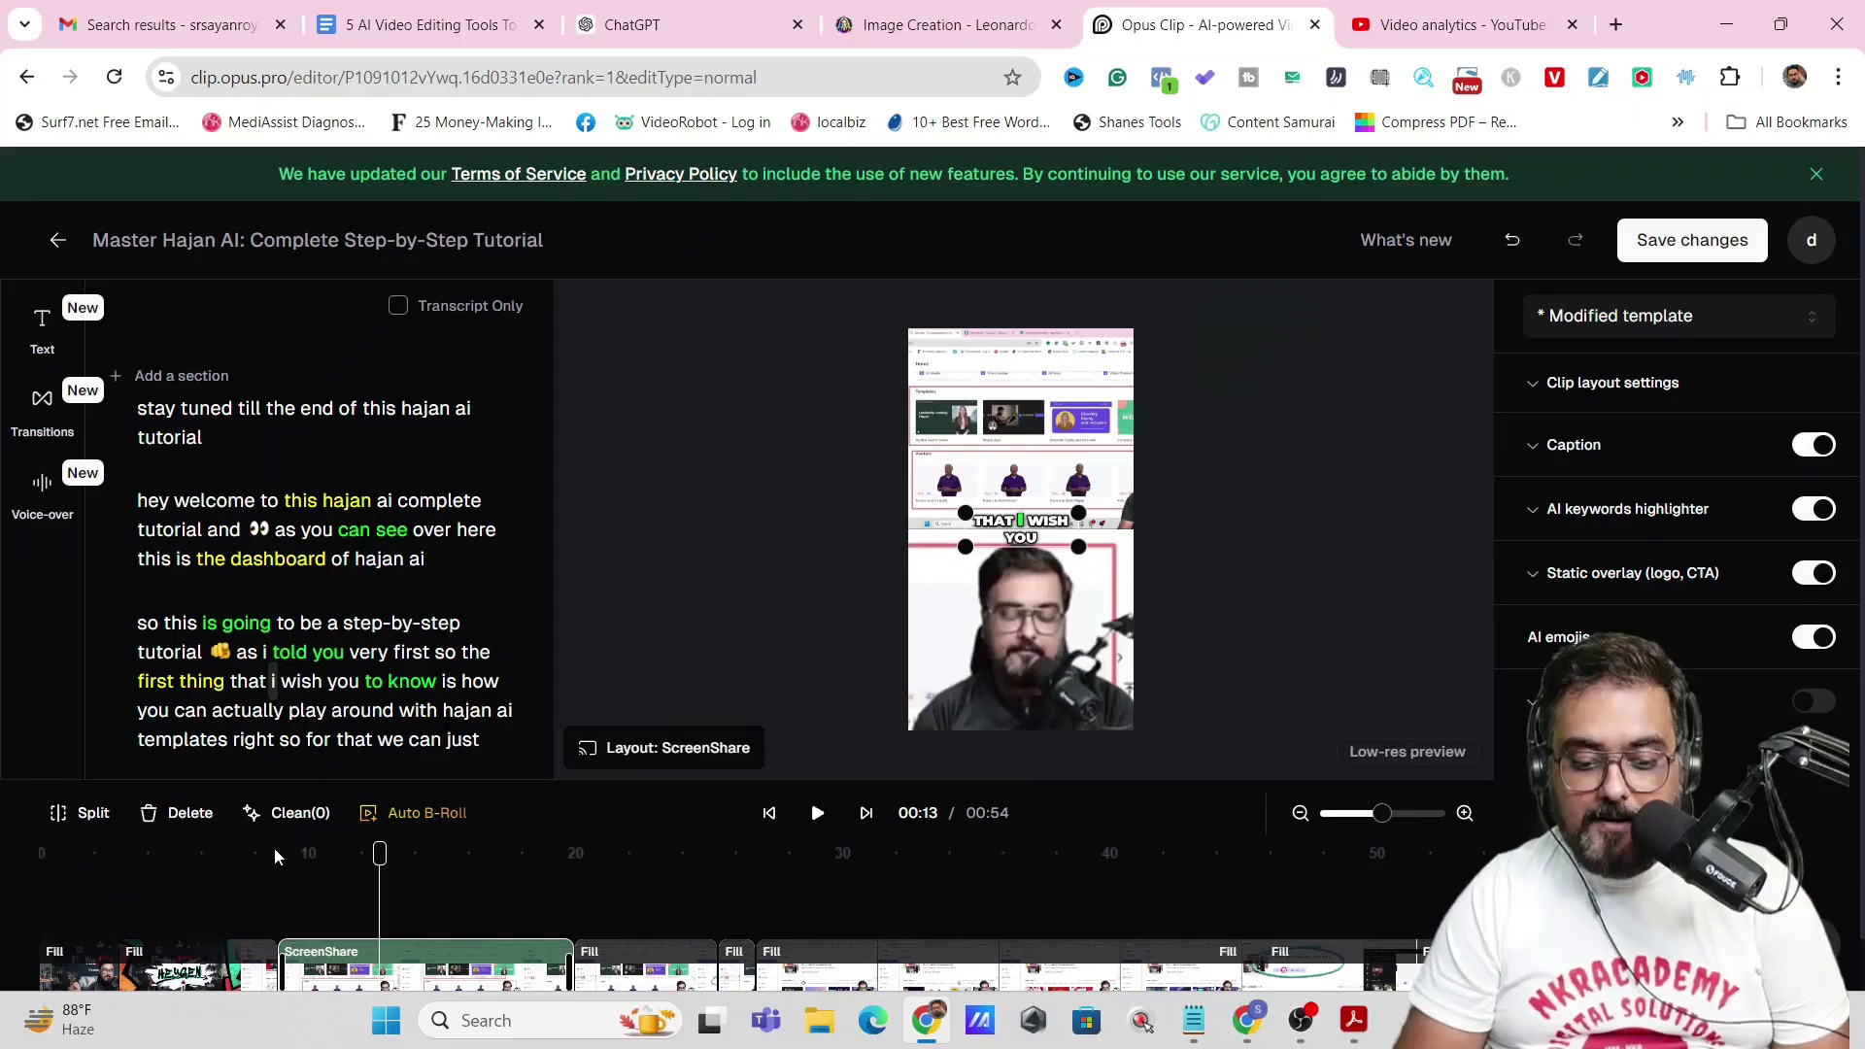
- Preview the clip from 00:09 through the ScreenShare segment and look over the available screen layouts
left_click(274, 848)
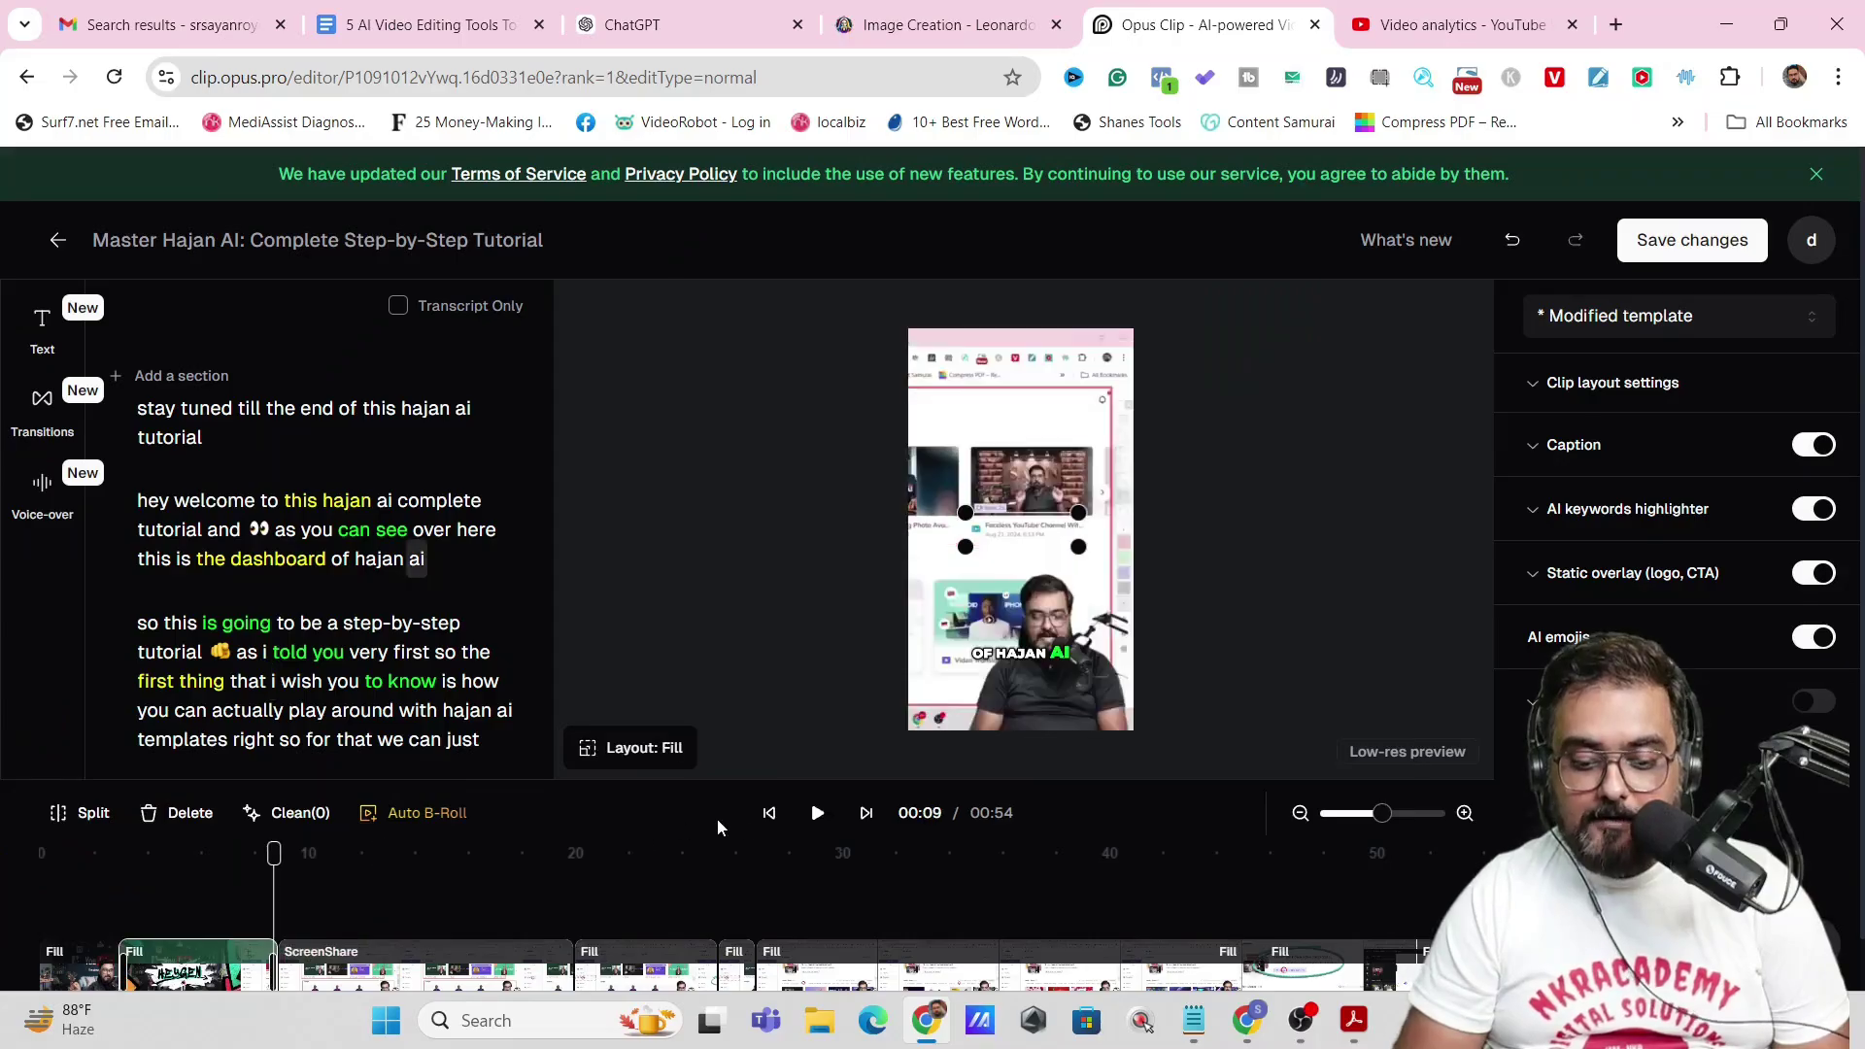
left_click(818, 815)
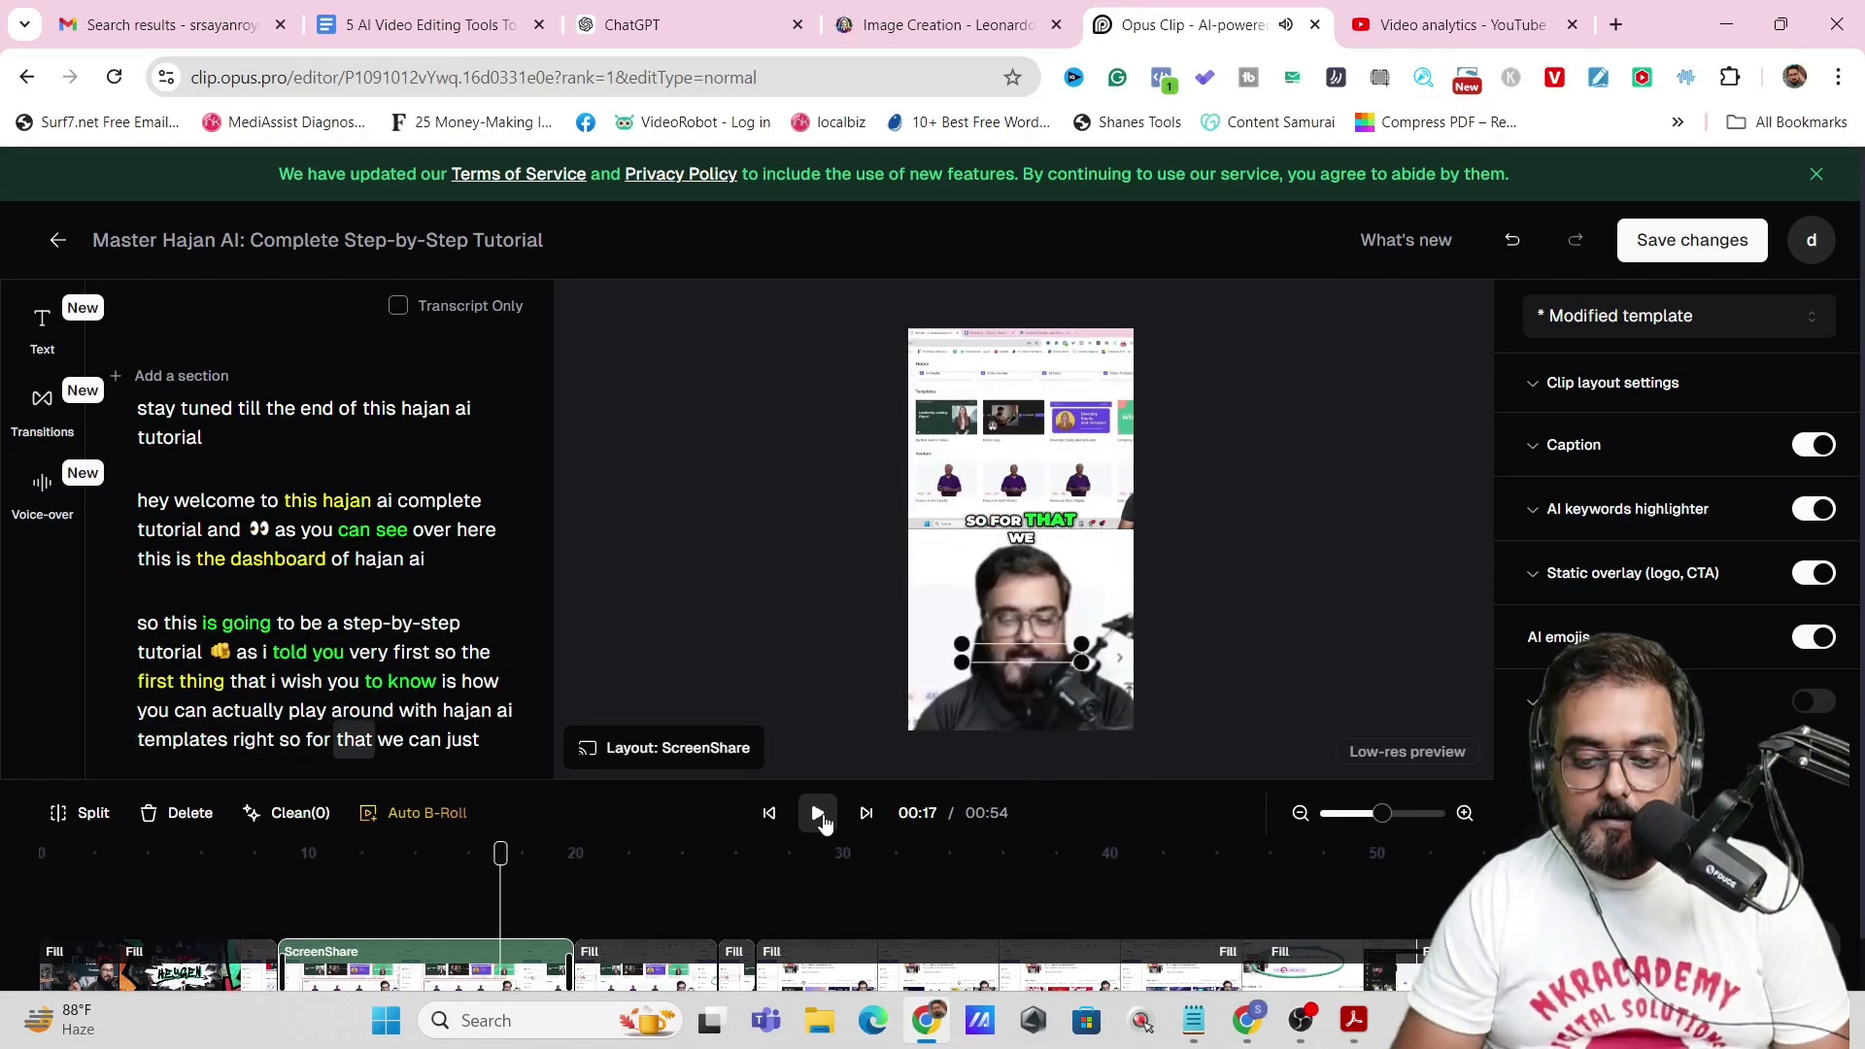
left_click(797, 877)
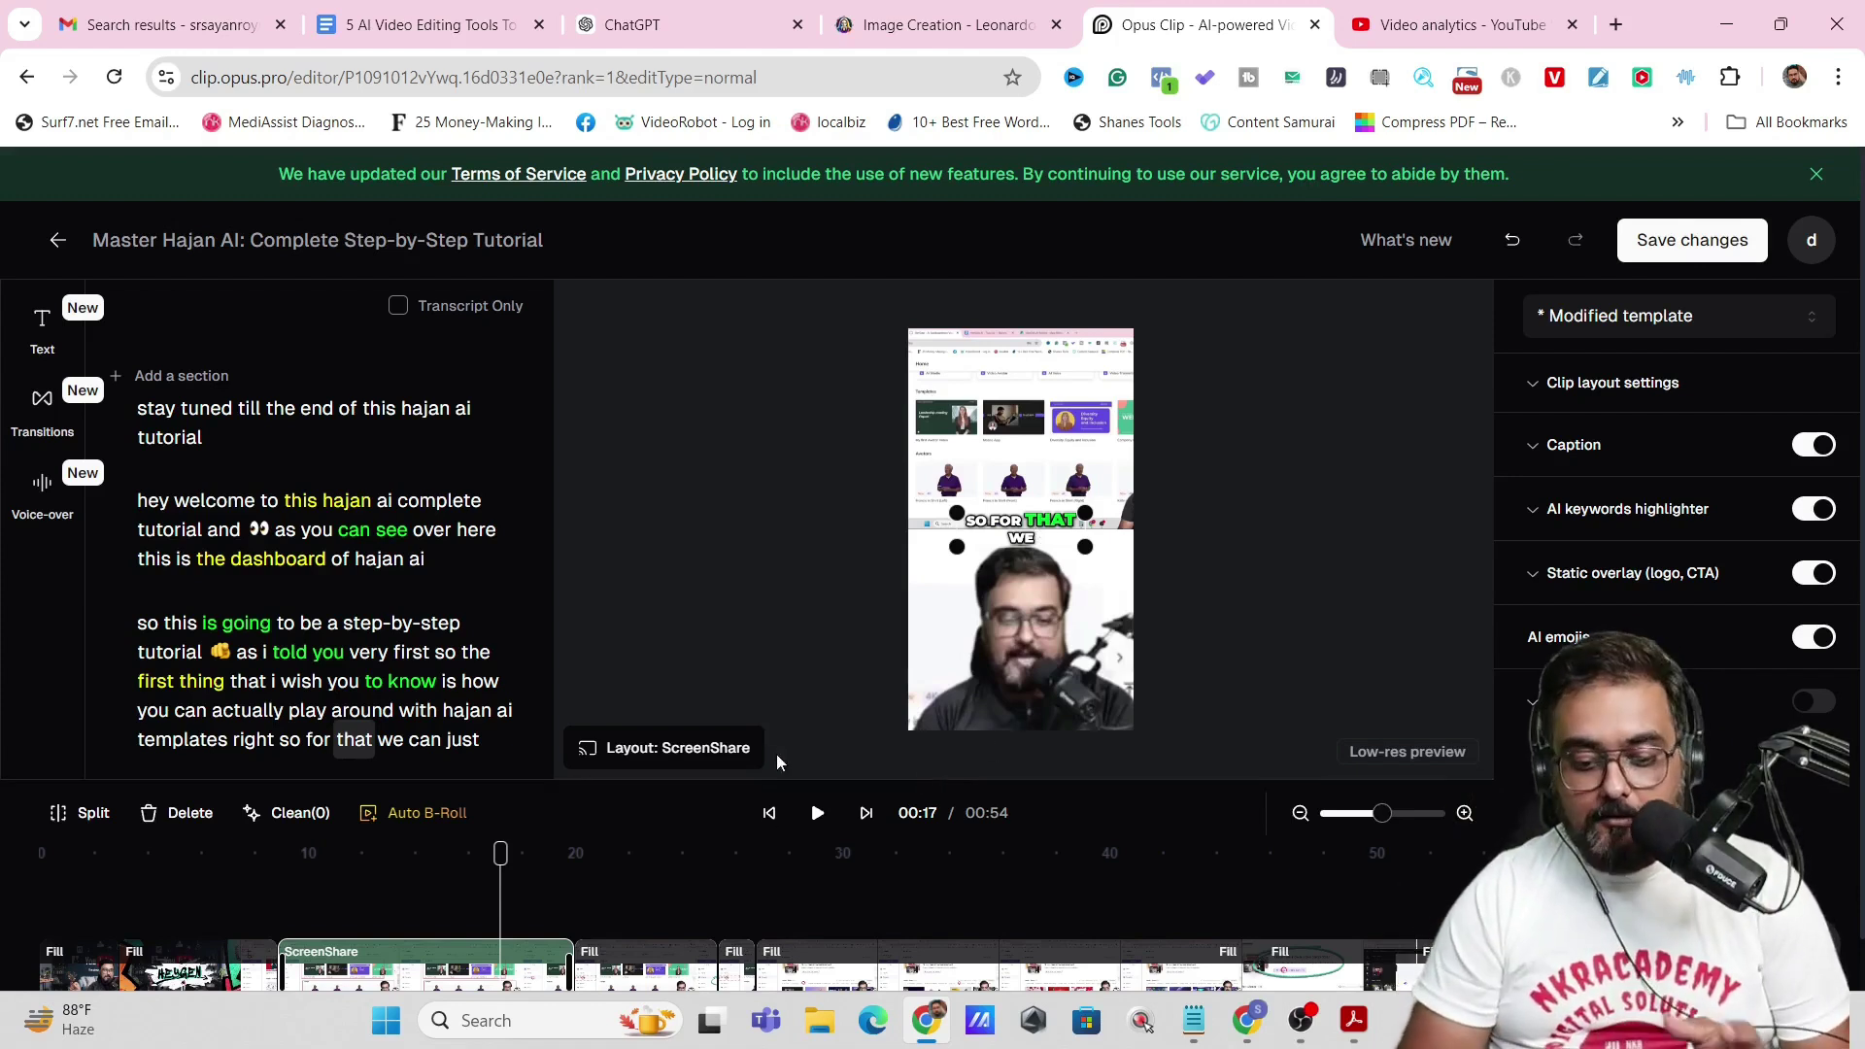
left_click(698, 754)
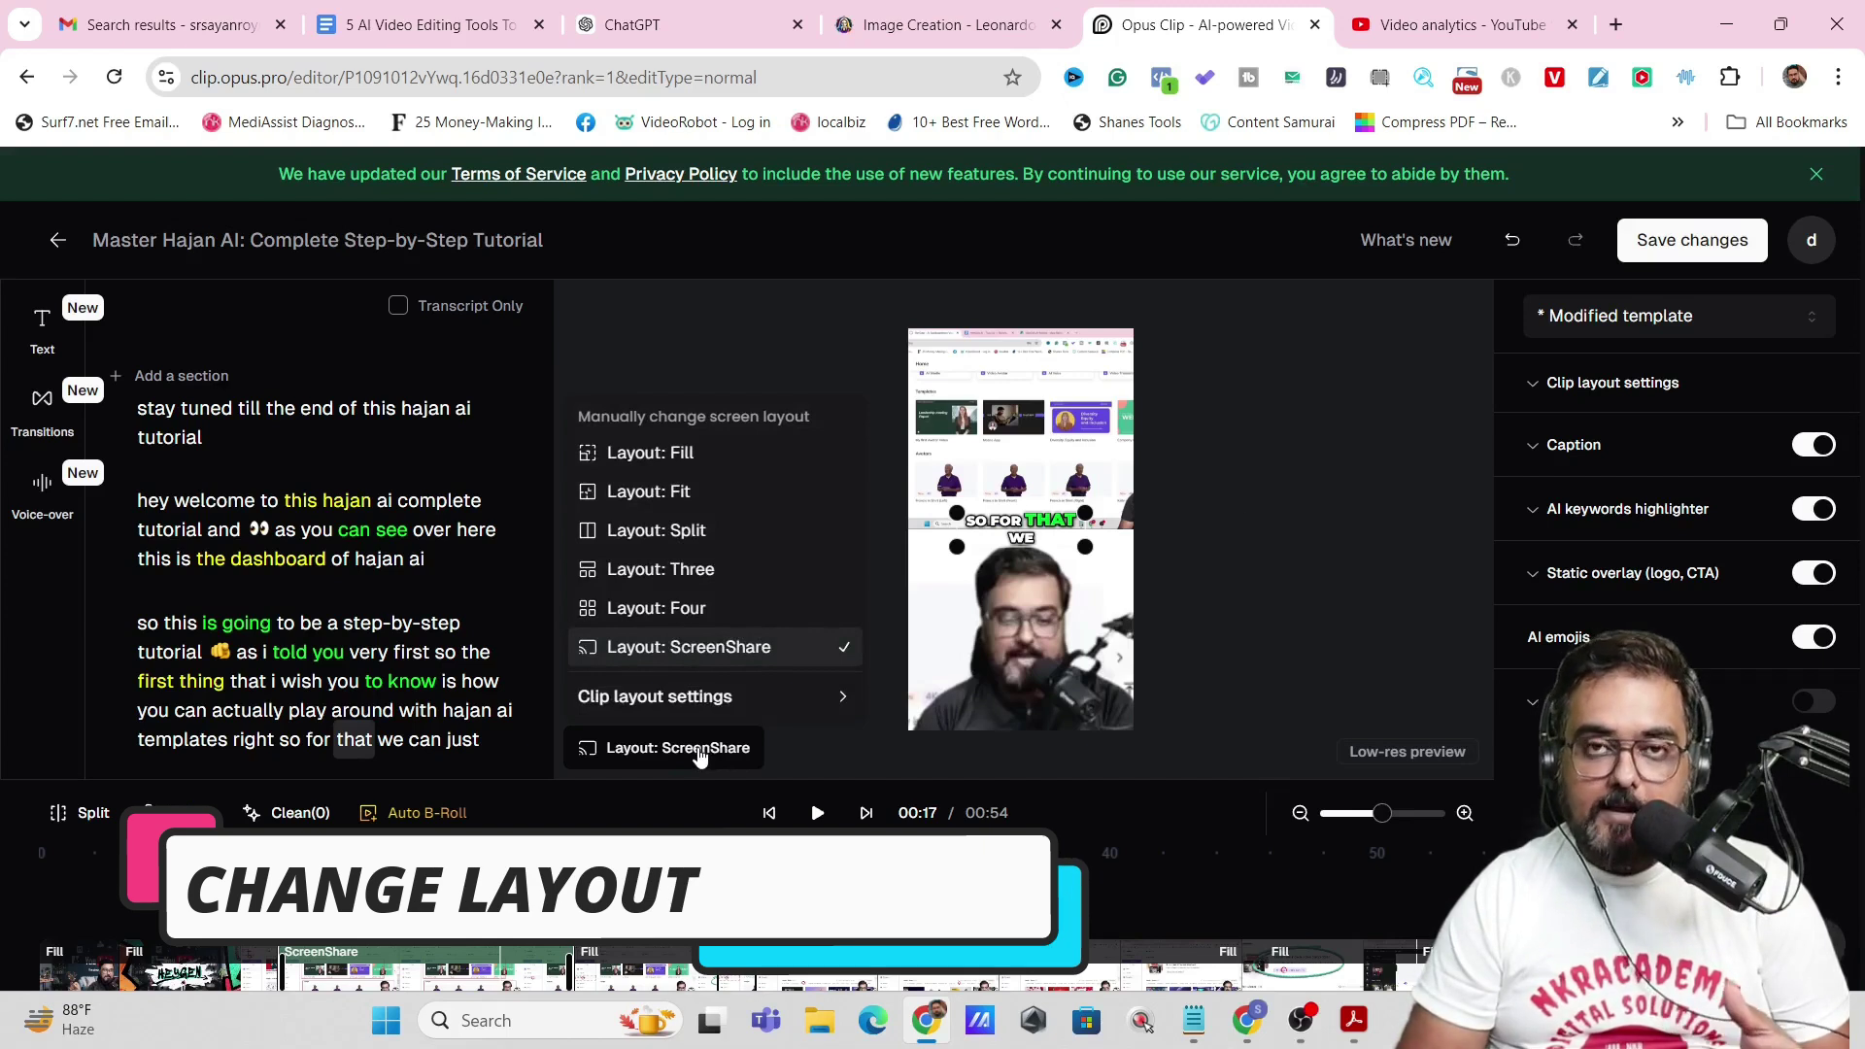
left_click(1251, 490)
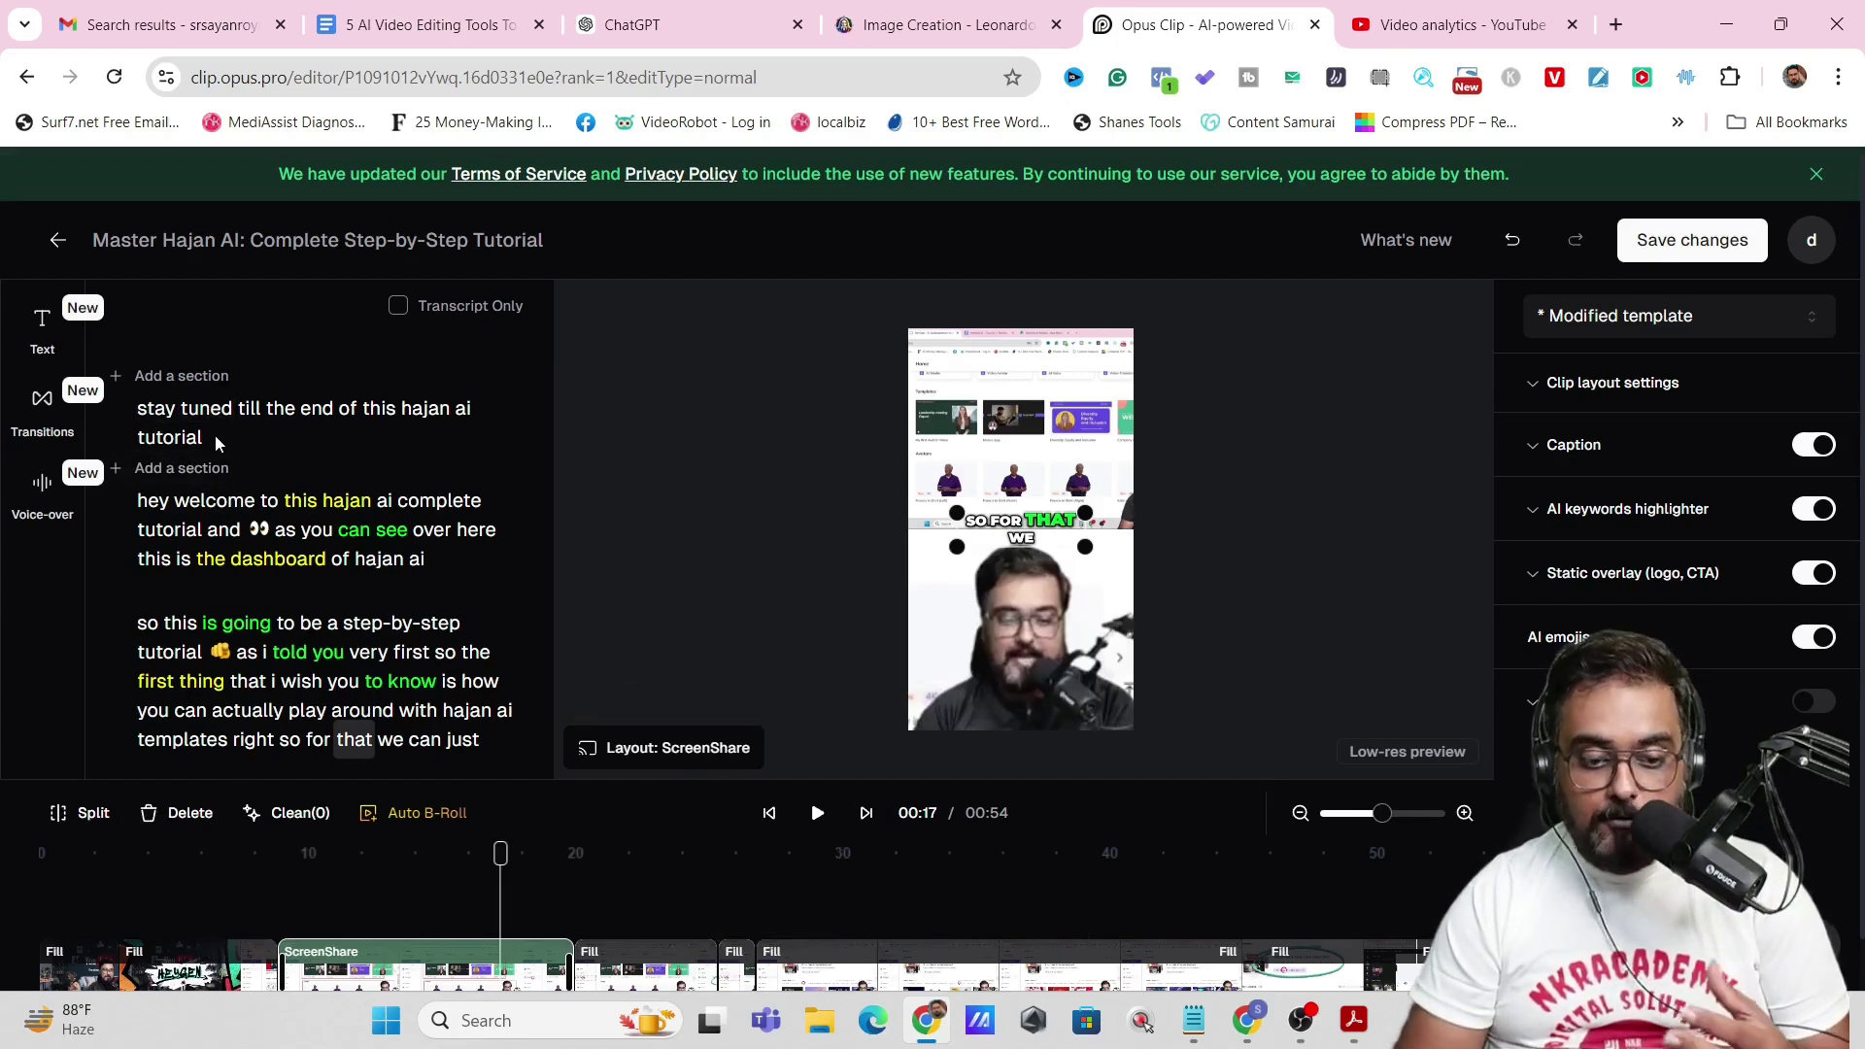
- Remove the caption and video of the opening "stay tuned" line and of the "so this is going to be a step-by-step tutorial" section
left_click_drag(206, 437, 134, 420)
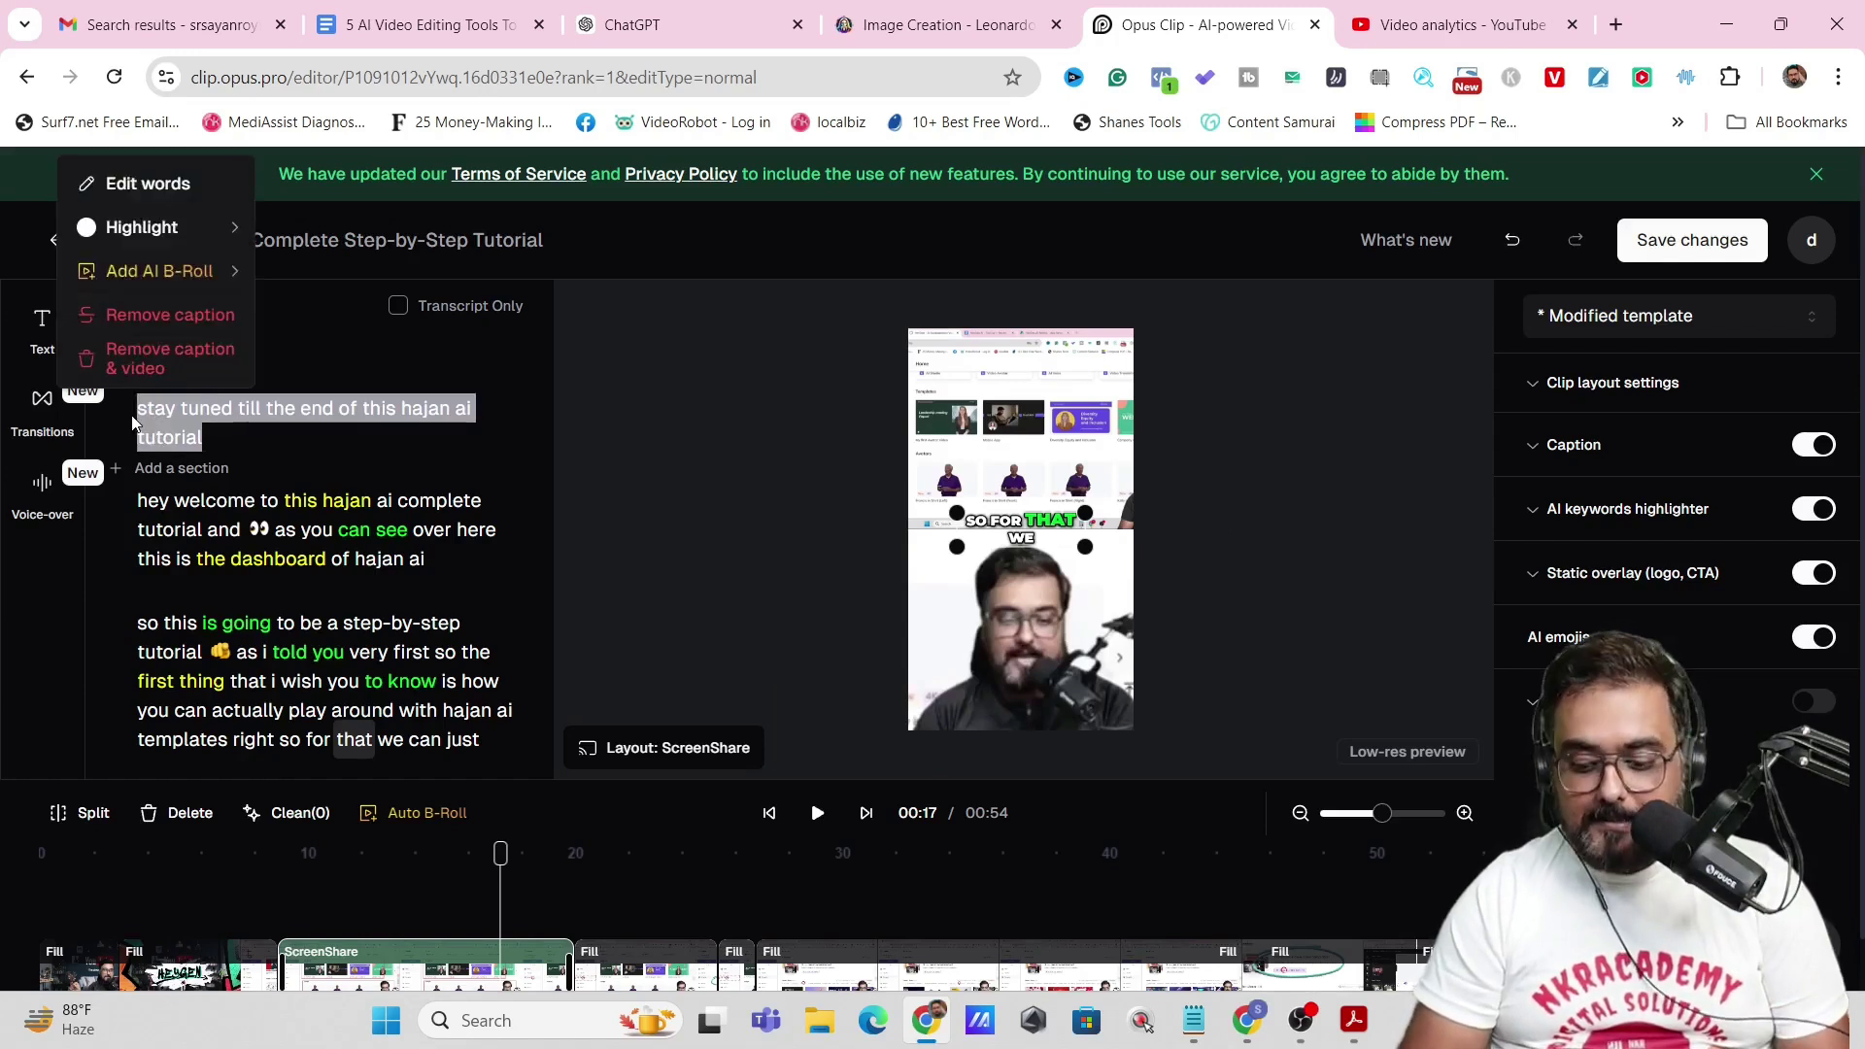
left_click(170, 365)
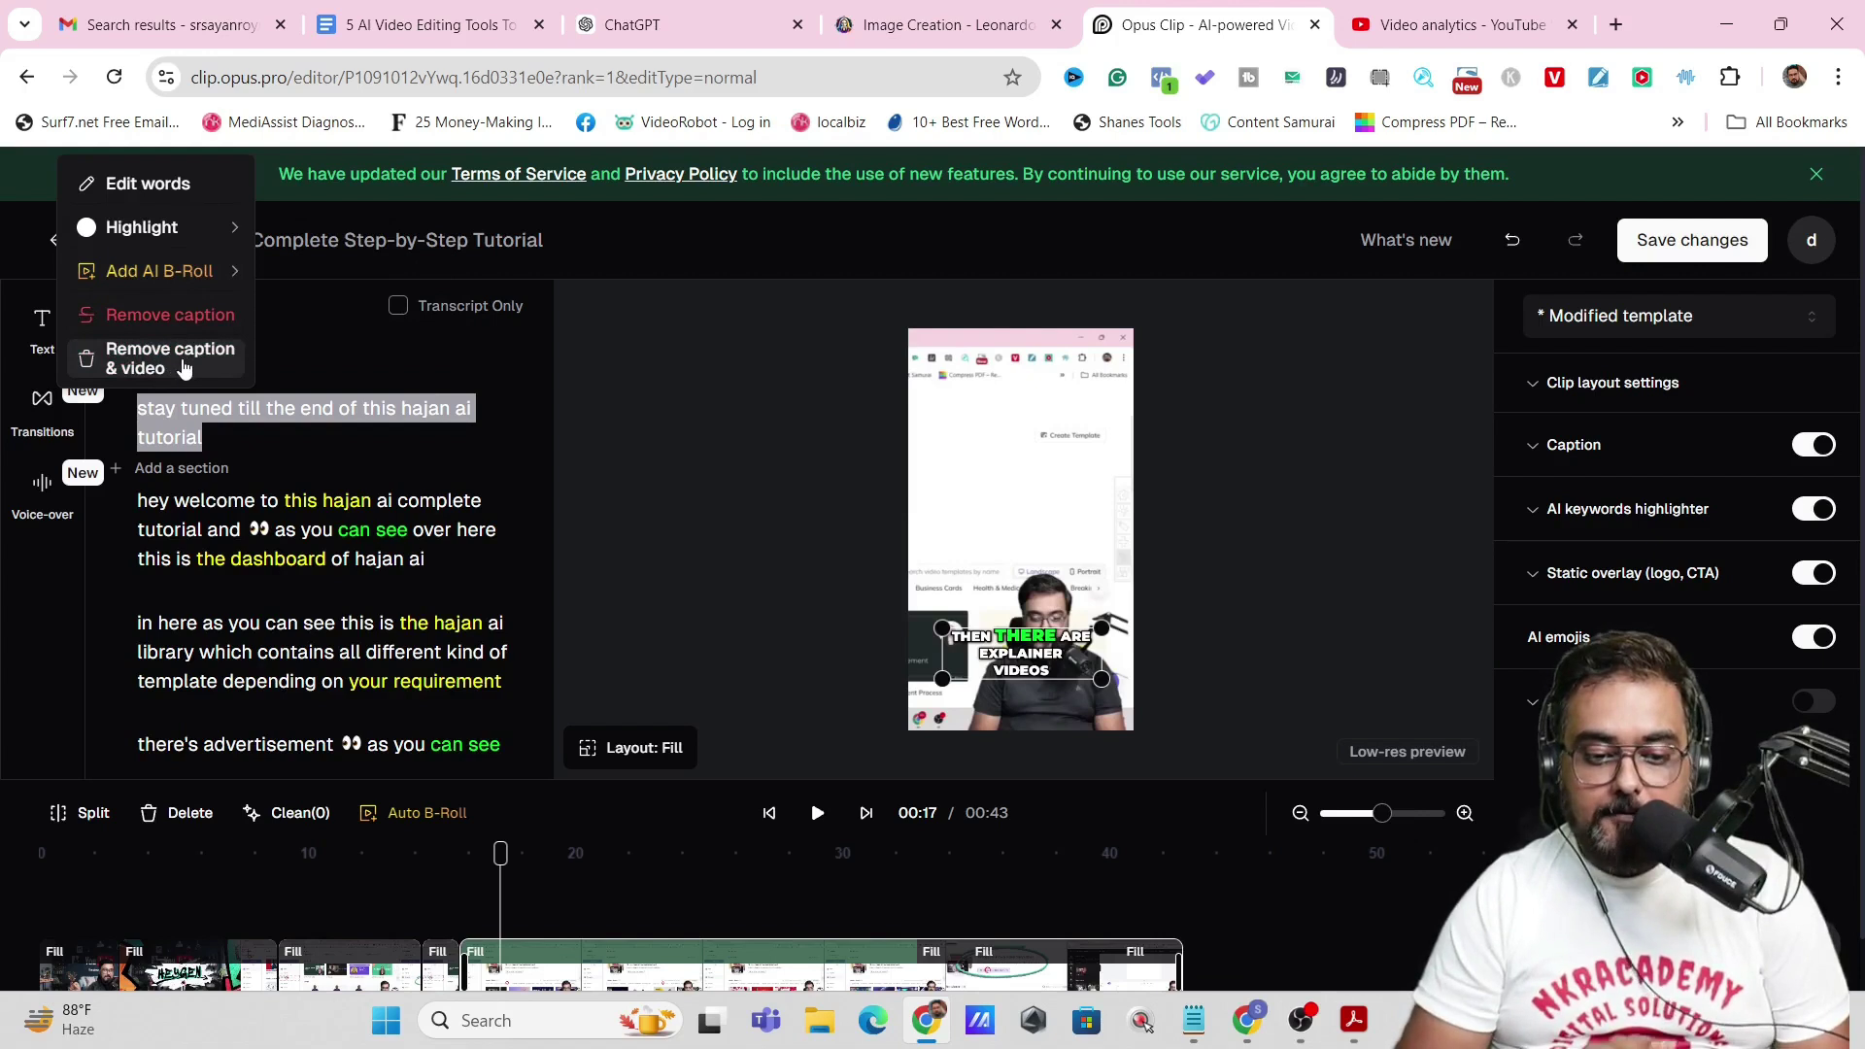
left_click(185, 366)
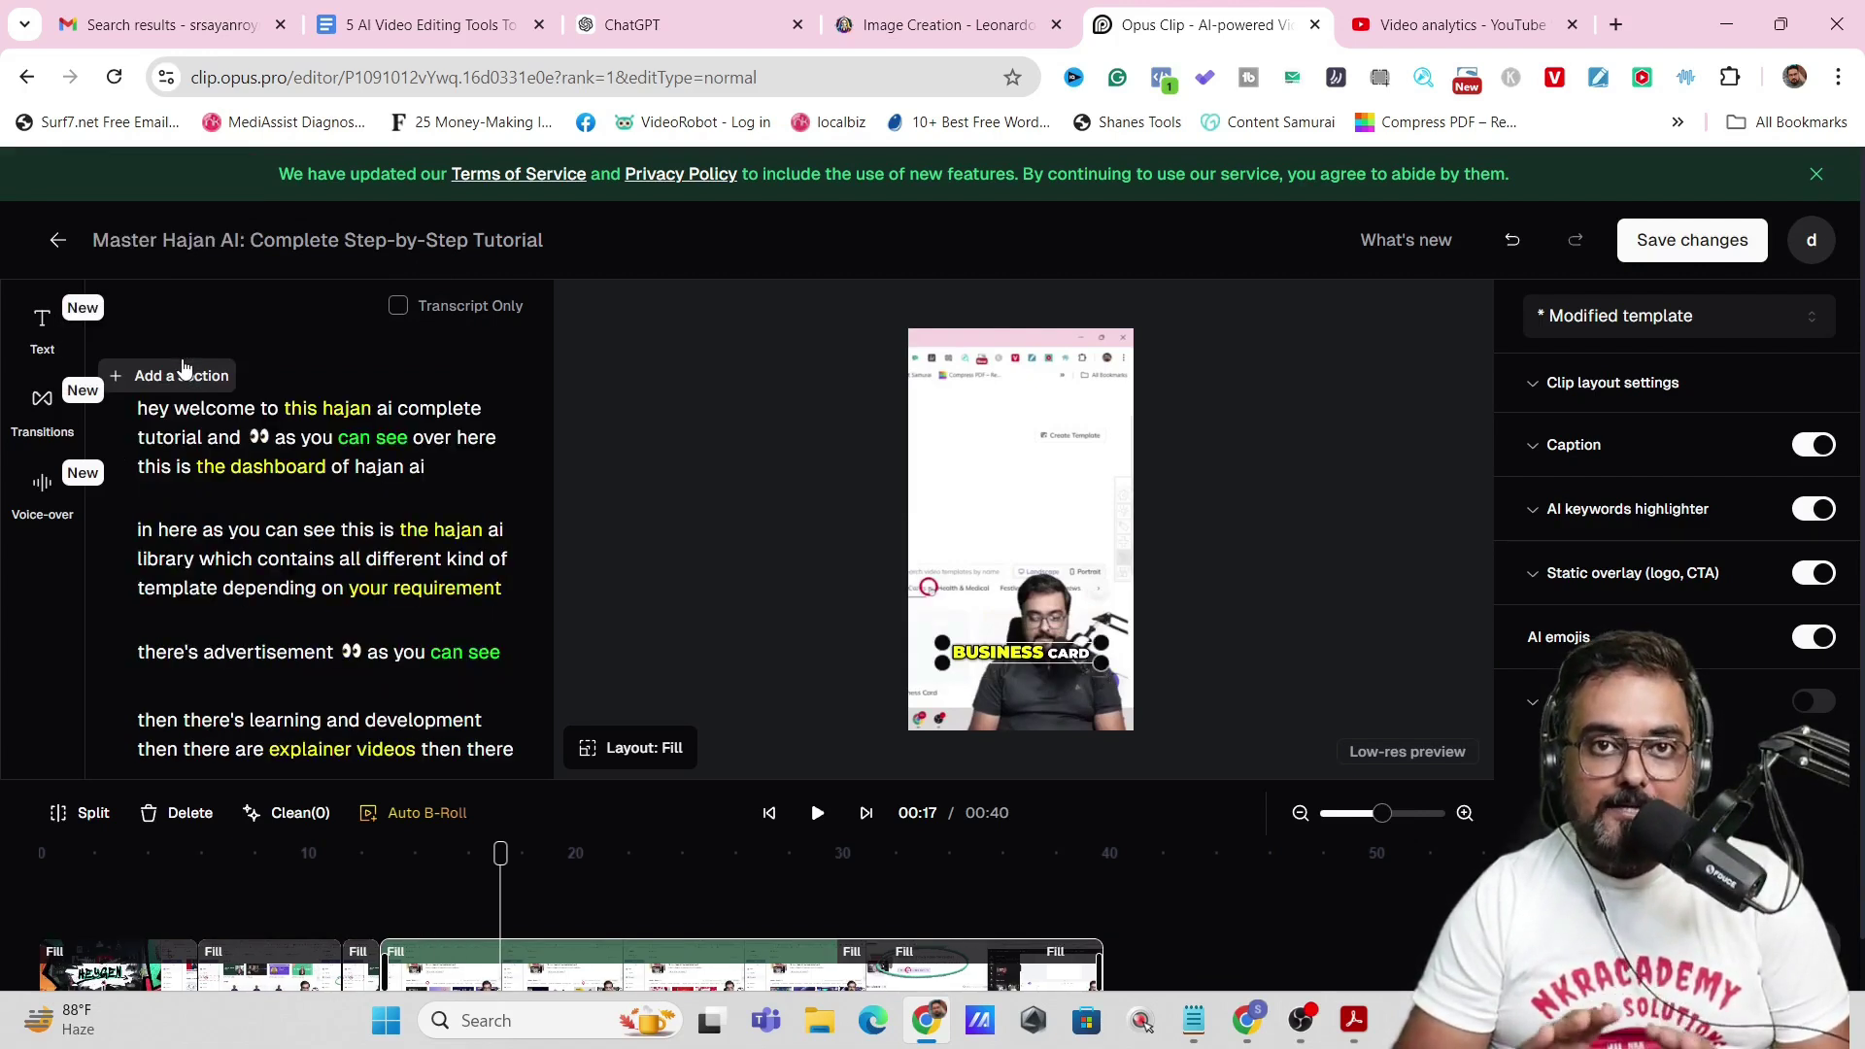
- Add AI generated B-Roll to the section running from "hey welcome to this hajan ai" to "the dashboard of hajan ai"
left_click_drag(403, 470, 89, 400)
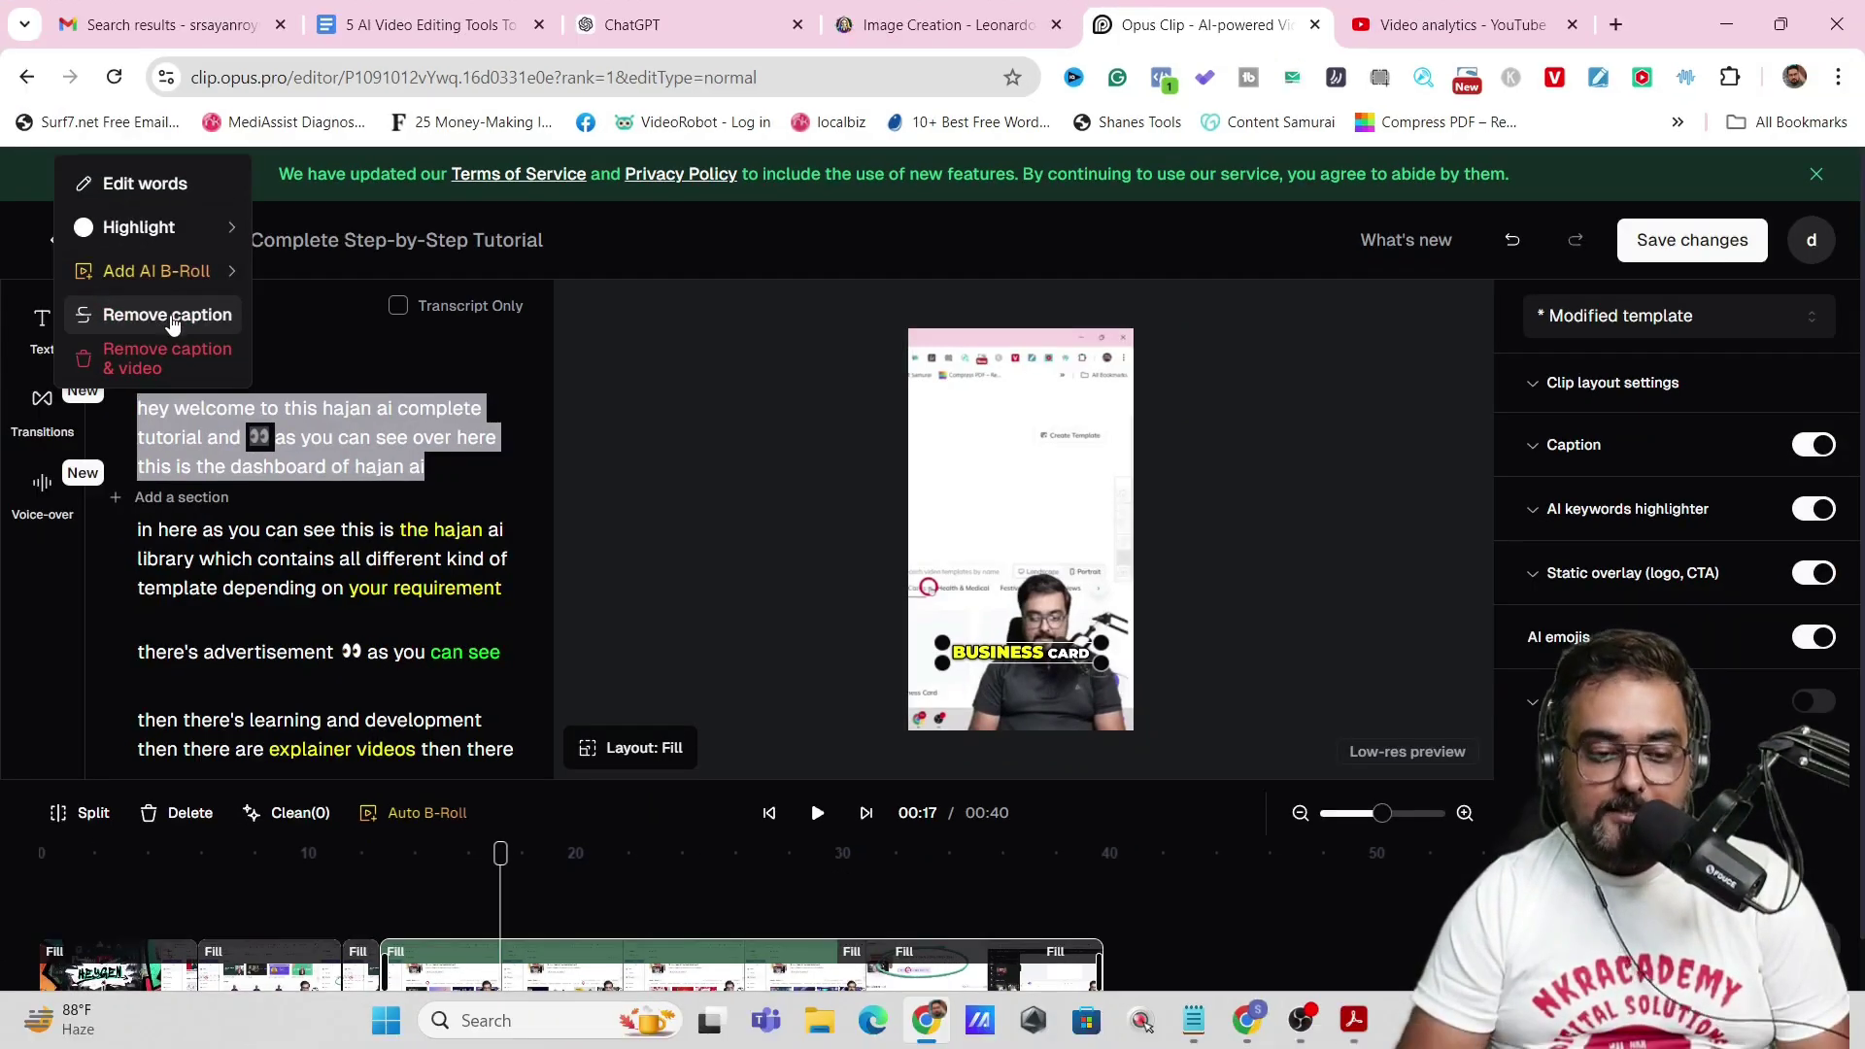
mouse_move(131, 267)
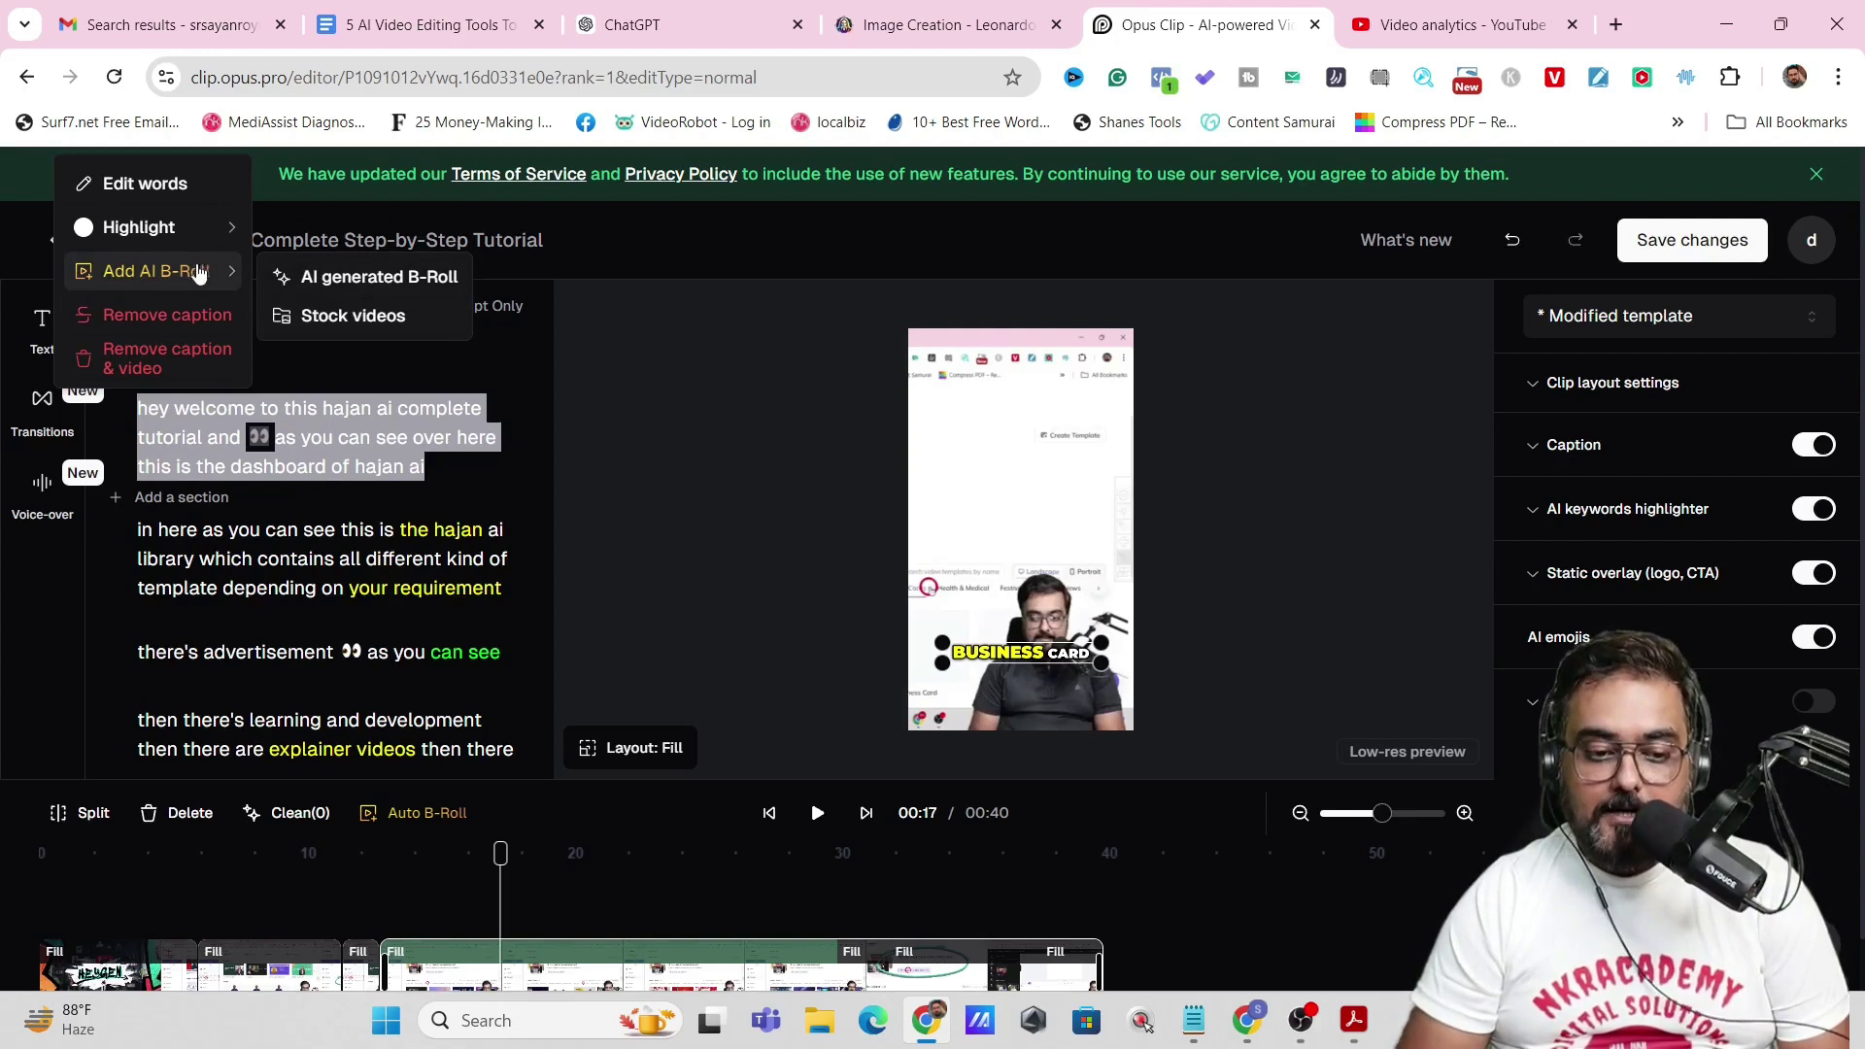
left_click(348, 280)
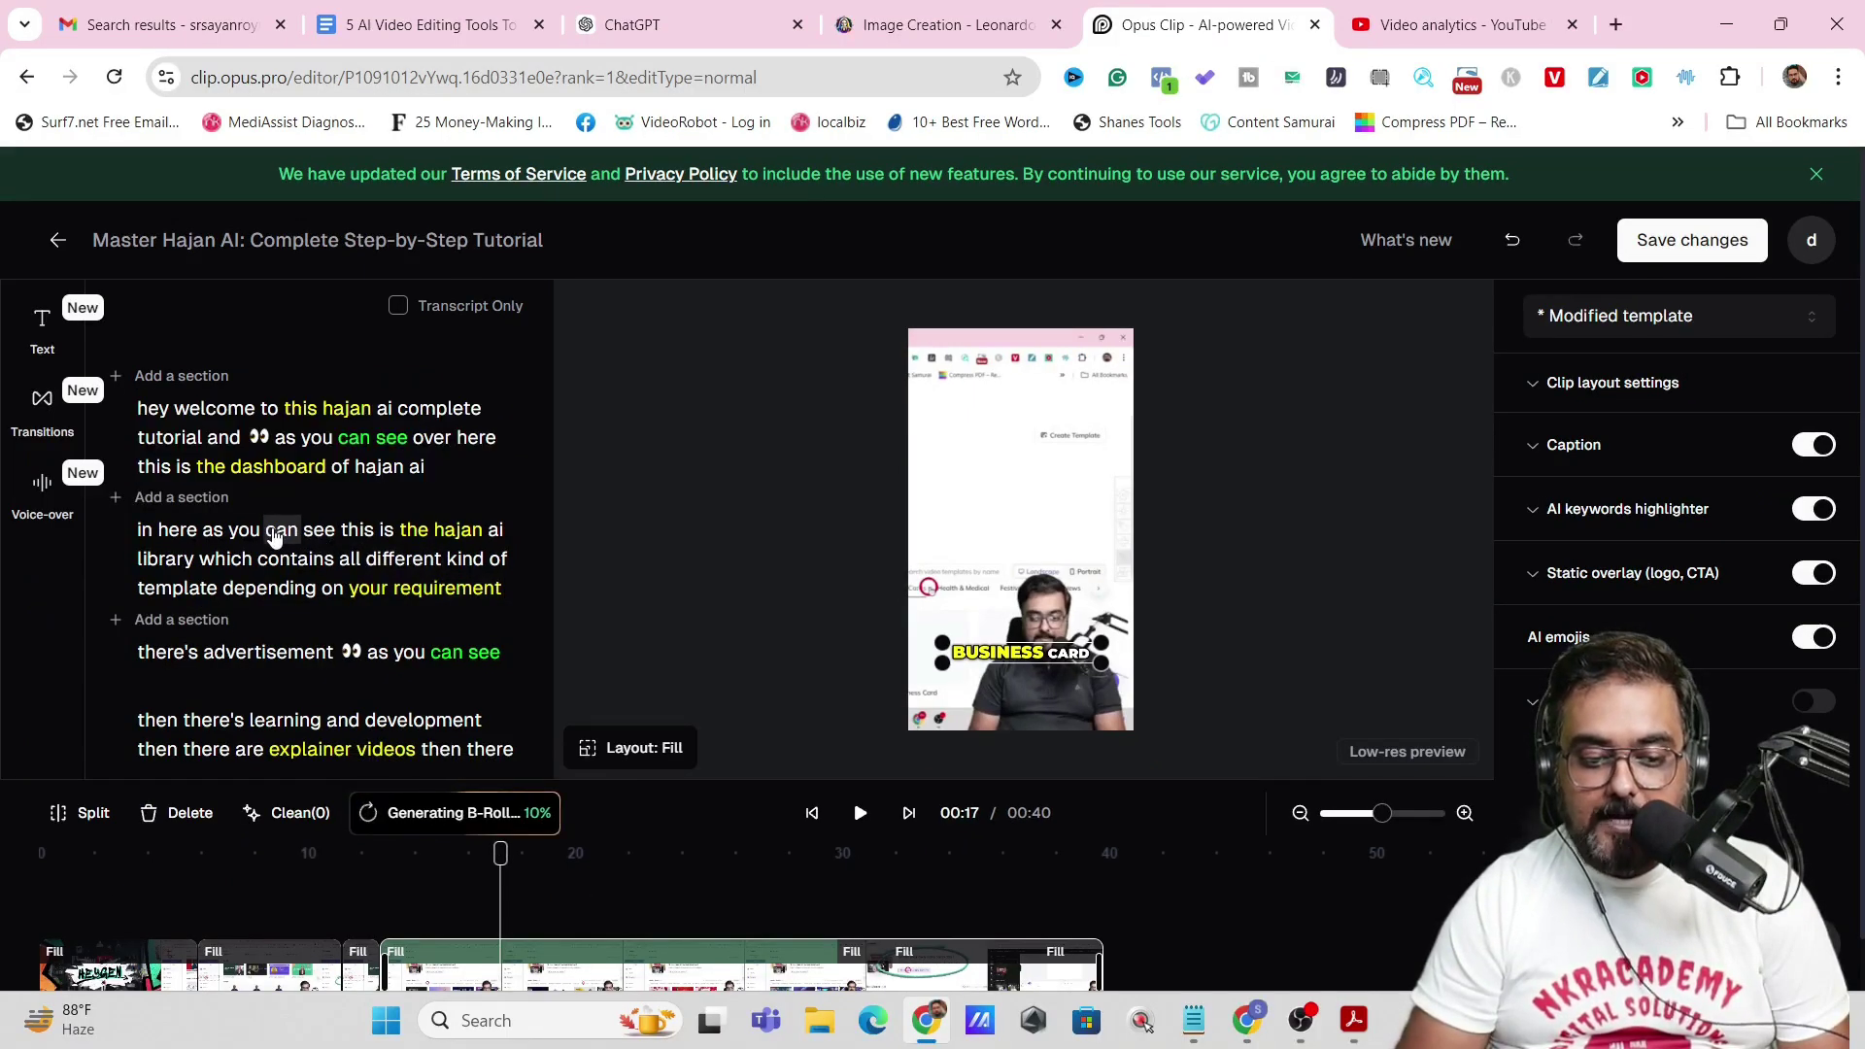
- Highlight the word "can" in "in here as you can see" with Highlight color 1
left_click(275, 538)
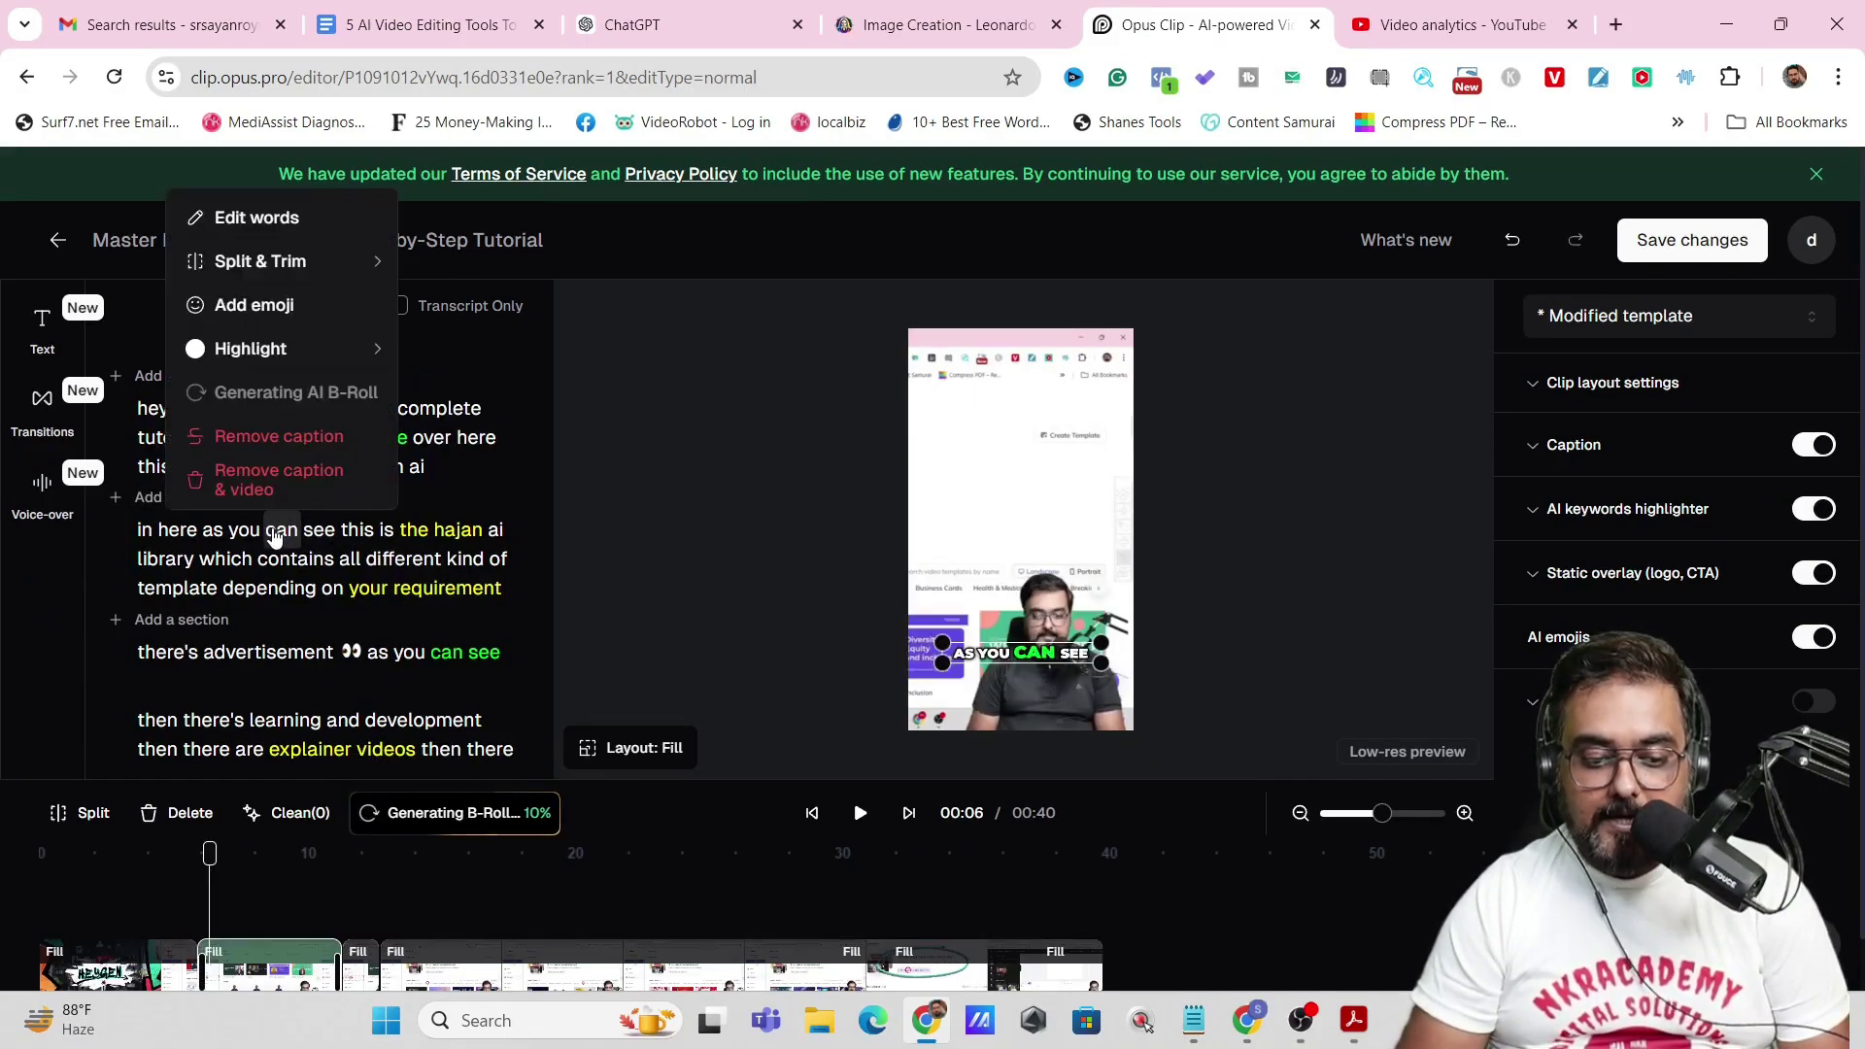
mouse_move(293, 351)
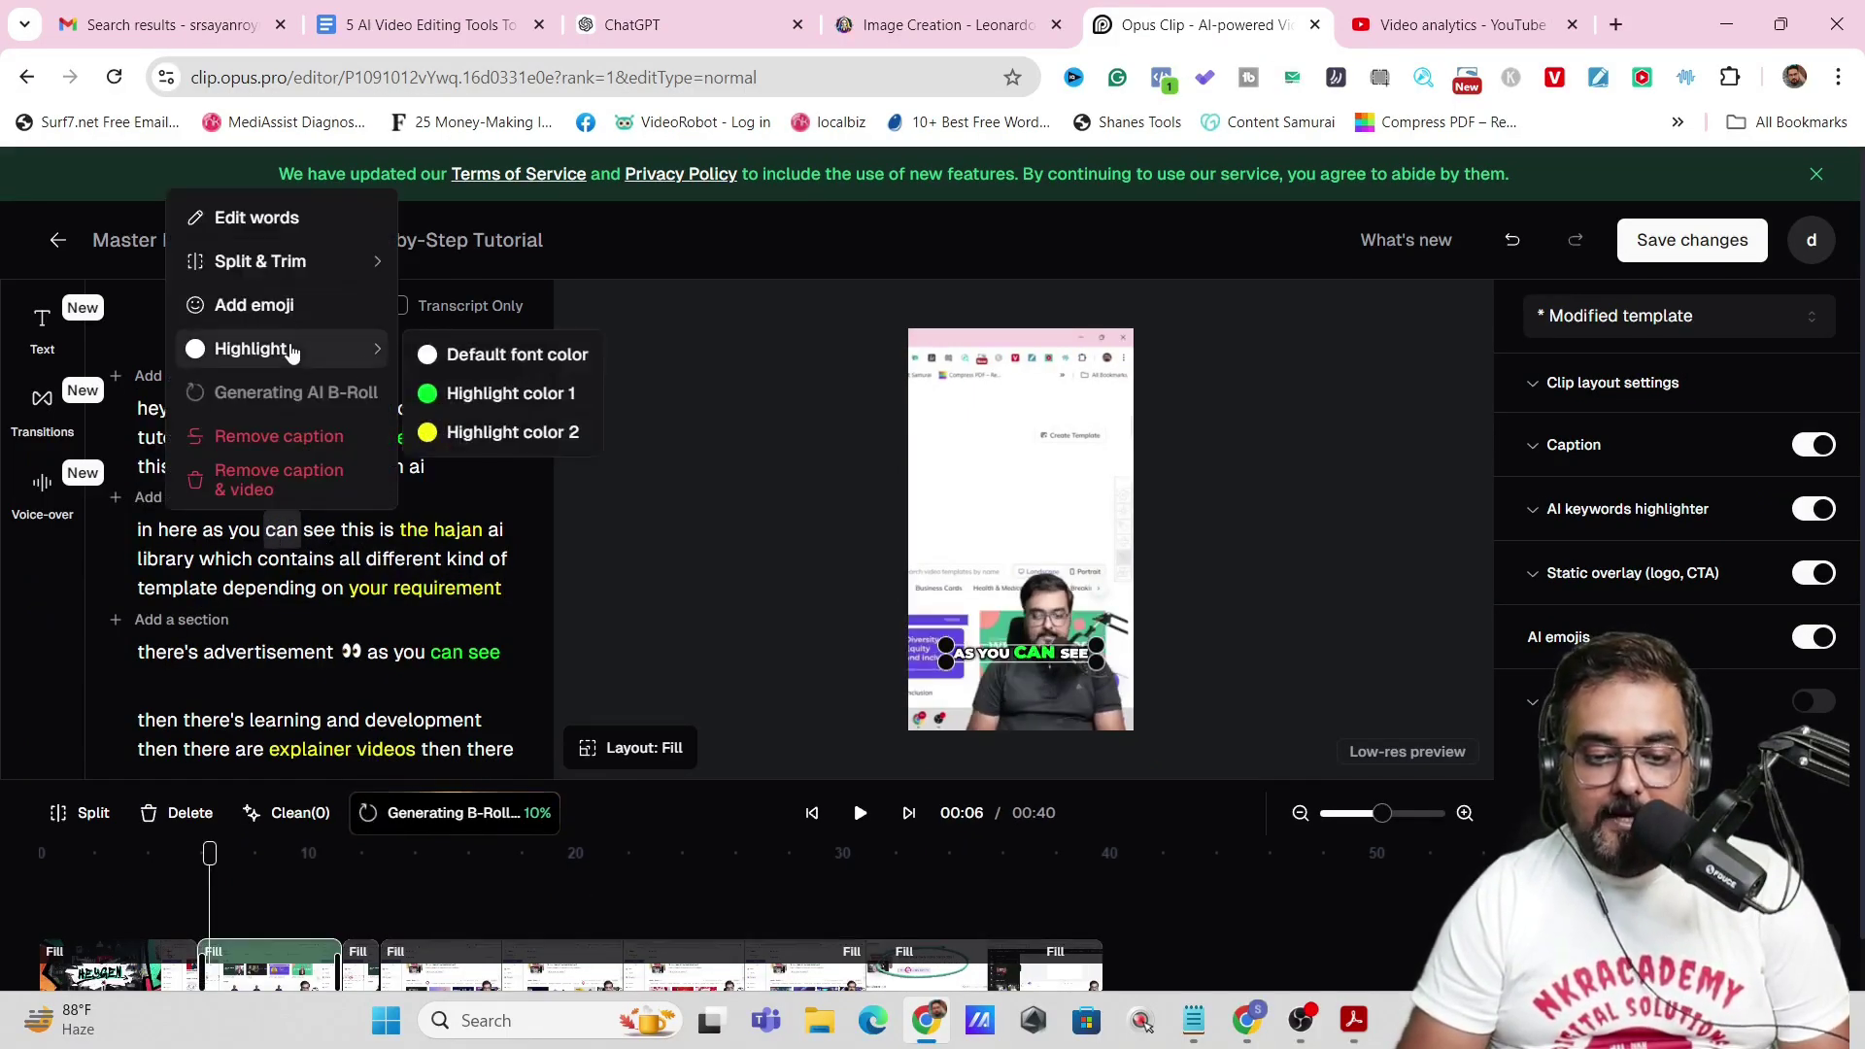
left_click(472, 396)
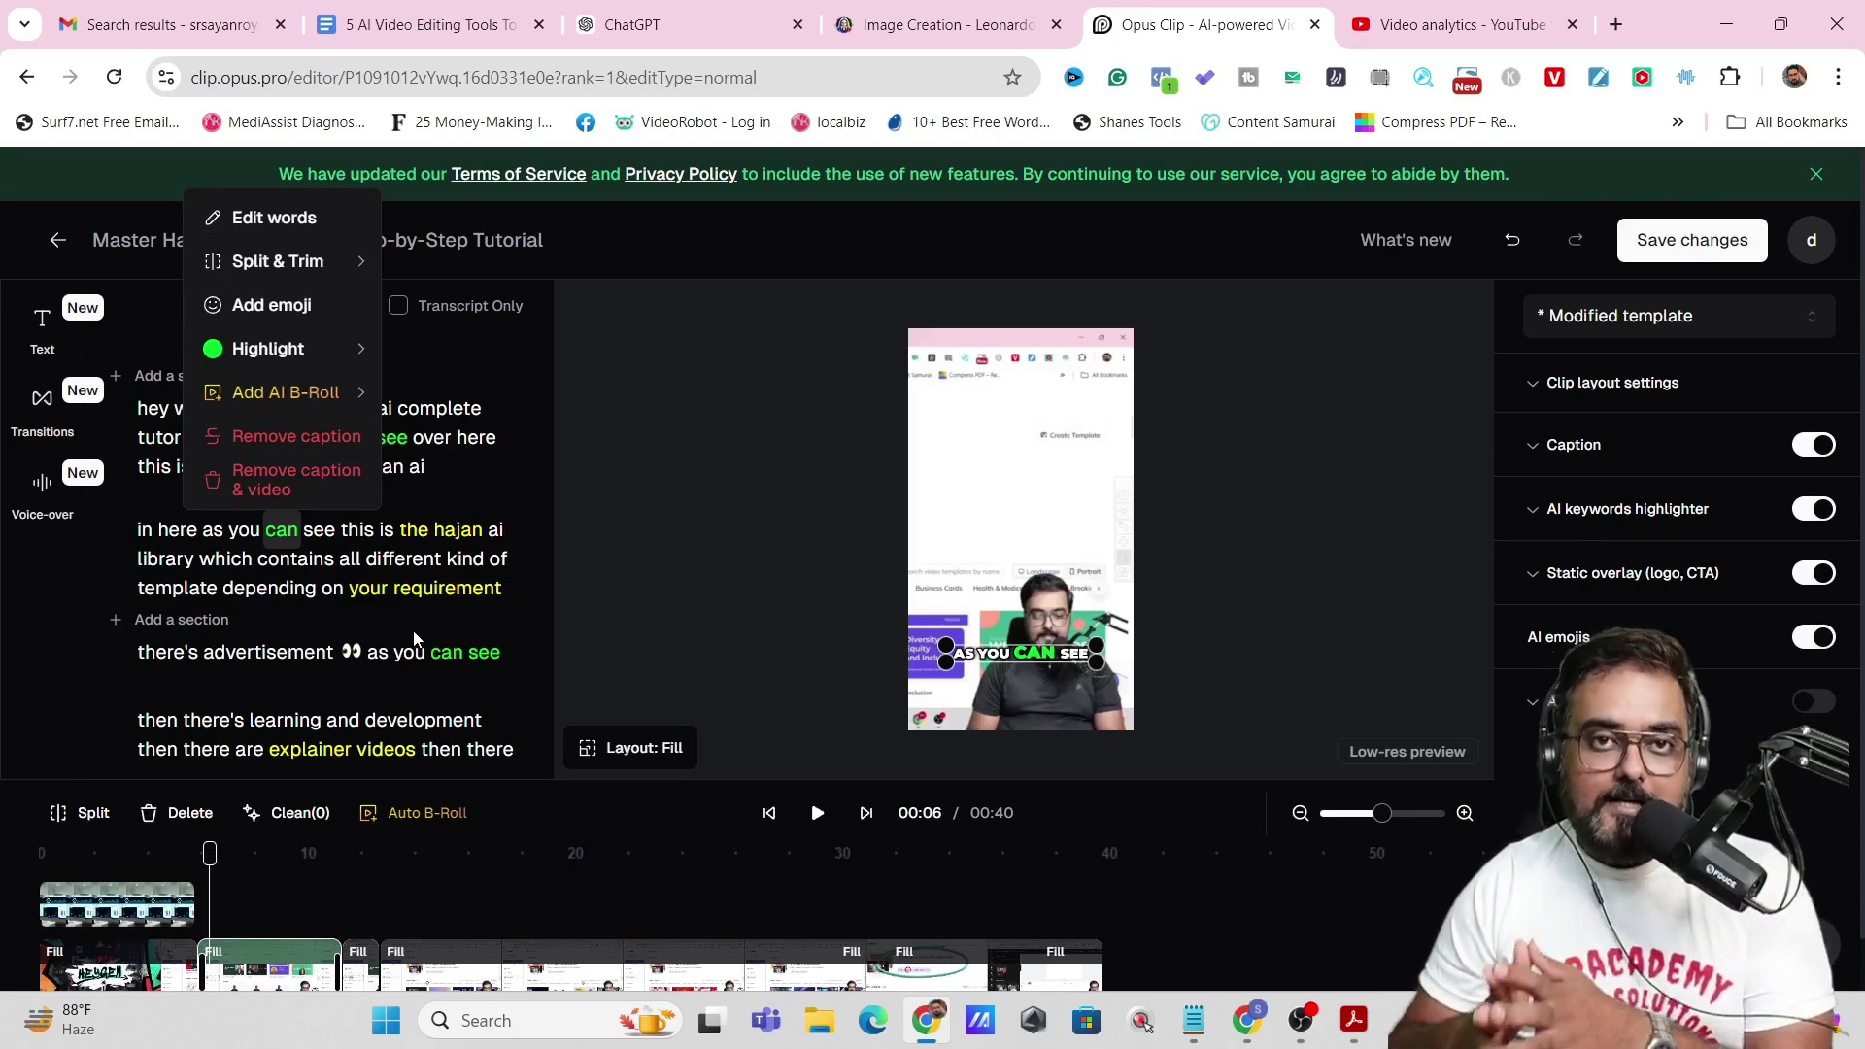
- Look over the caption settings and the text, transition and AI voice-over options for the clip
left_click(1620, 459)
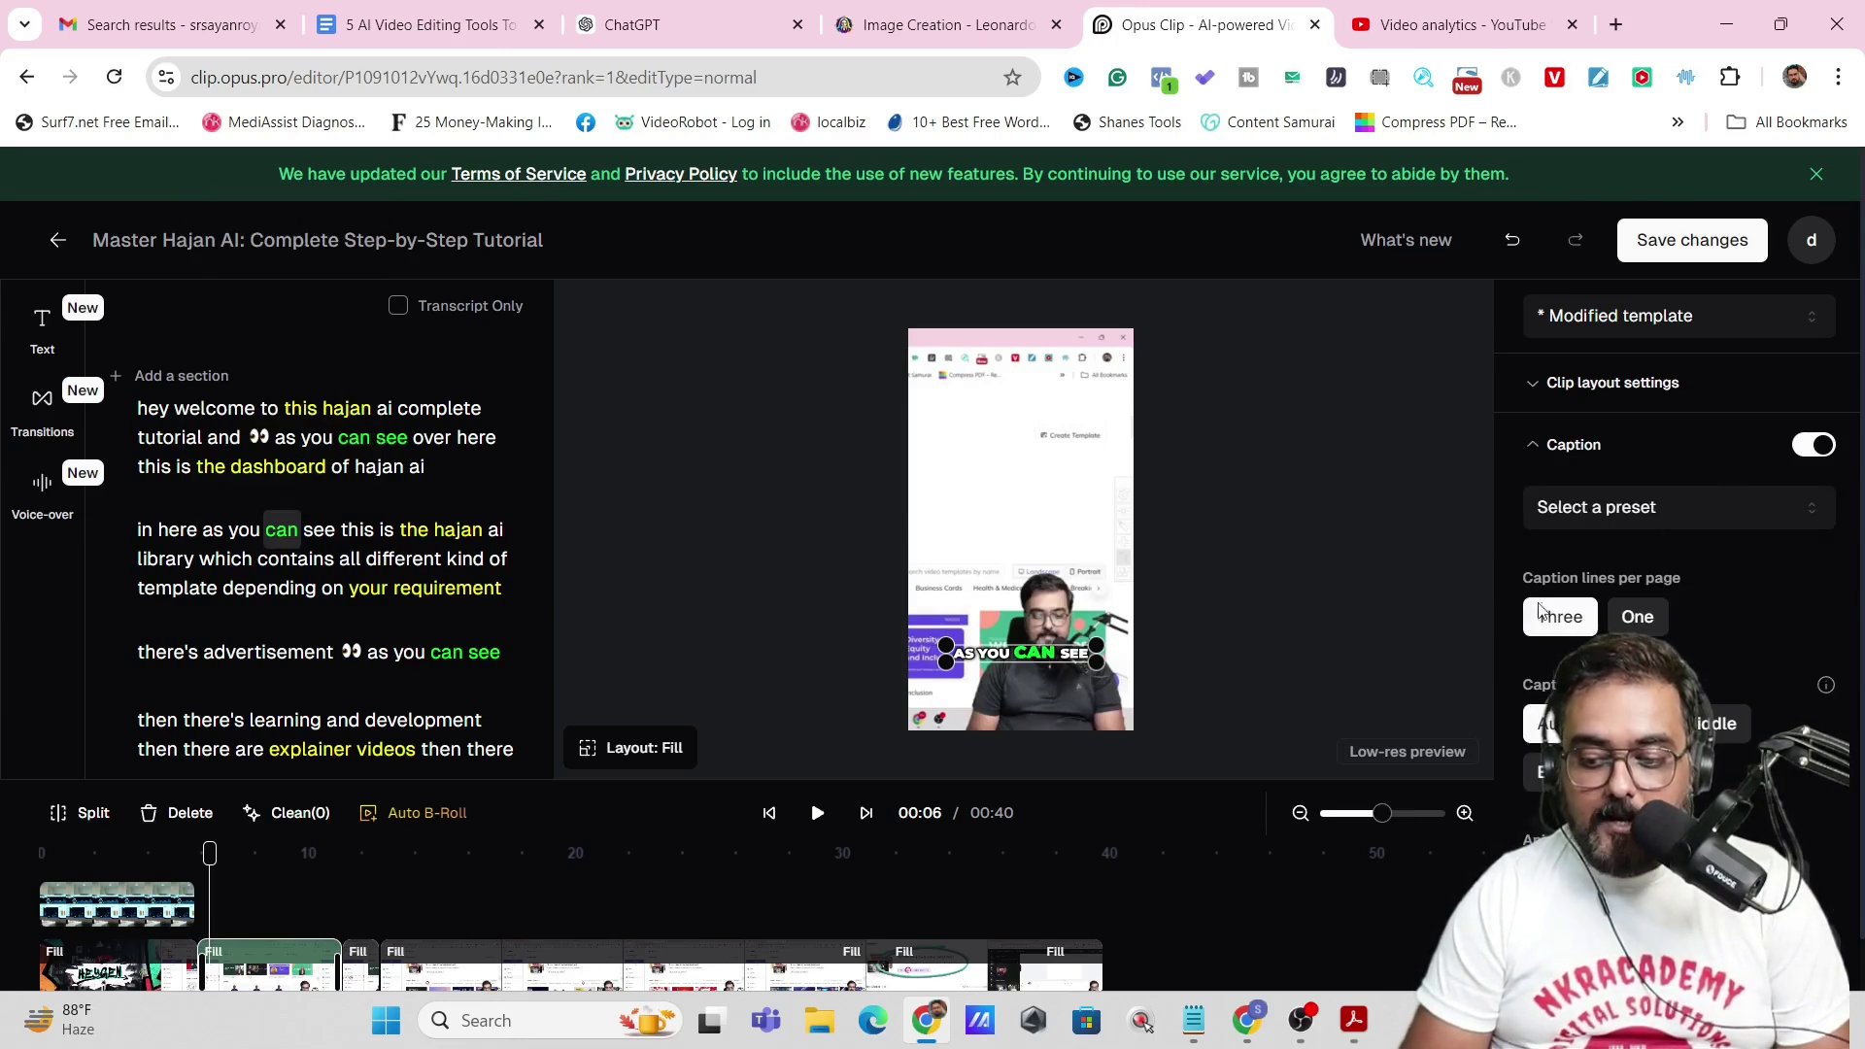
left_click(1542, 457)
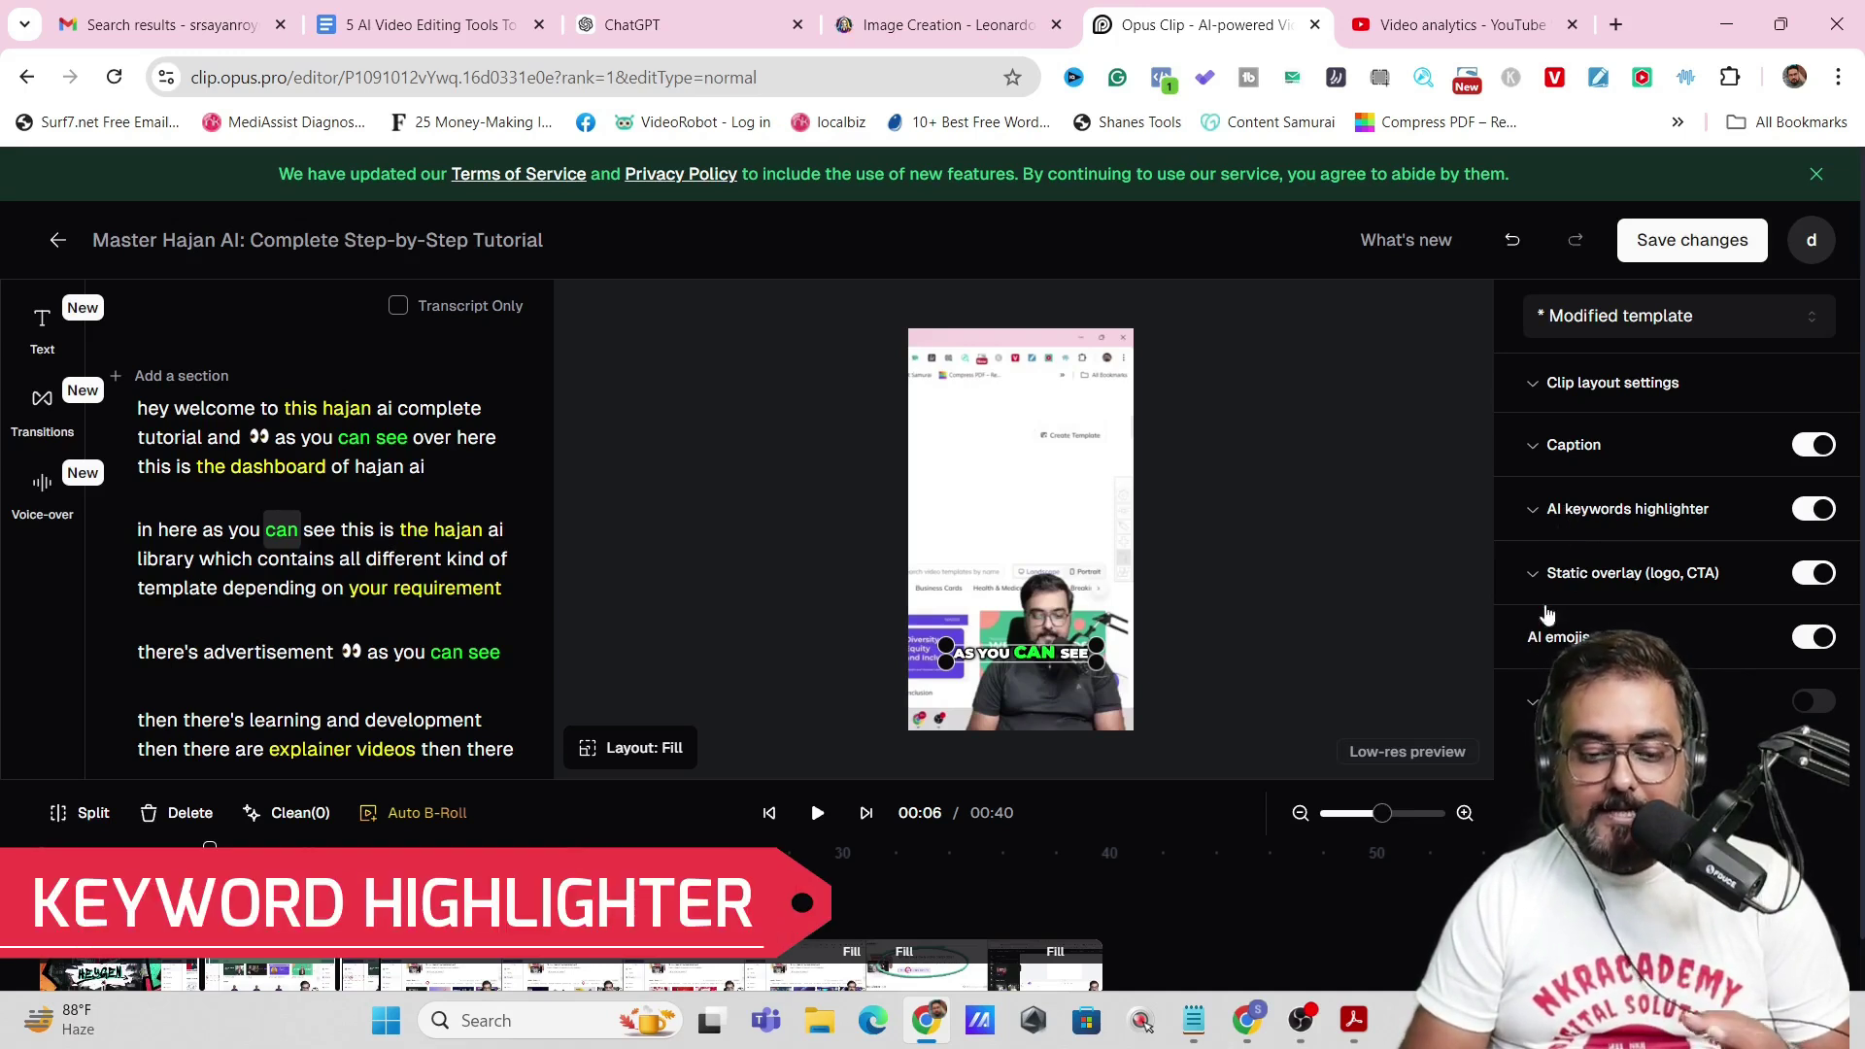
left_click(42, 324)
left_click(44, 403)
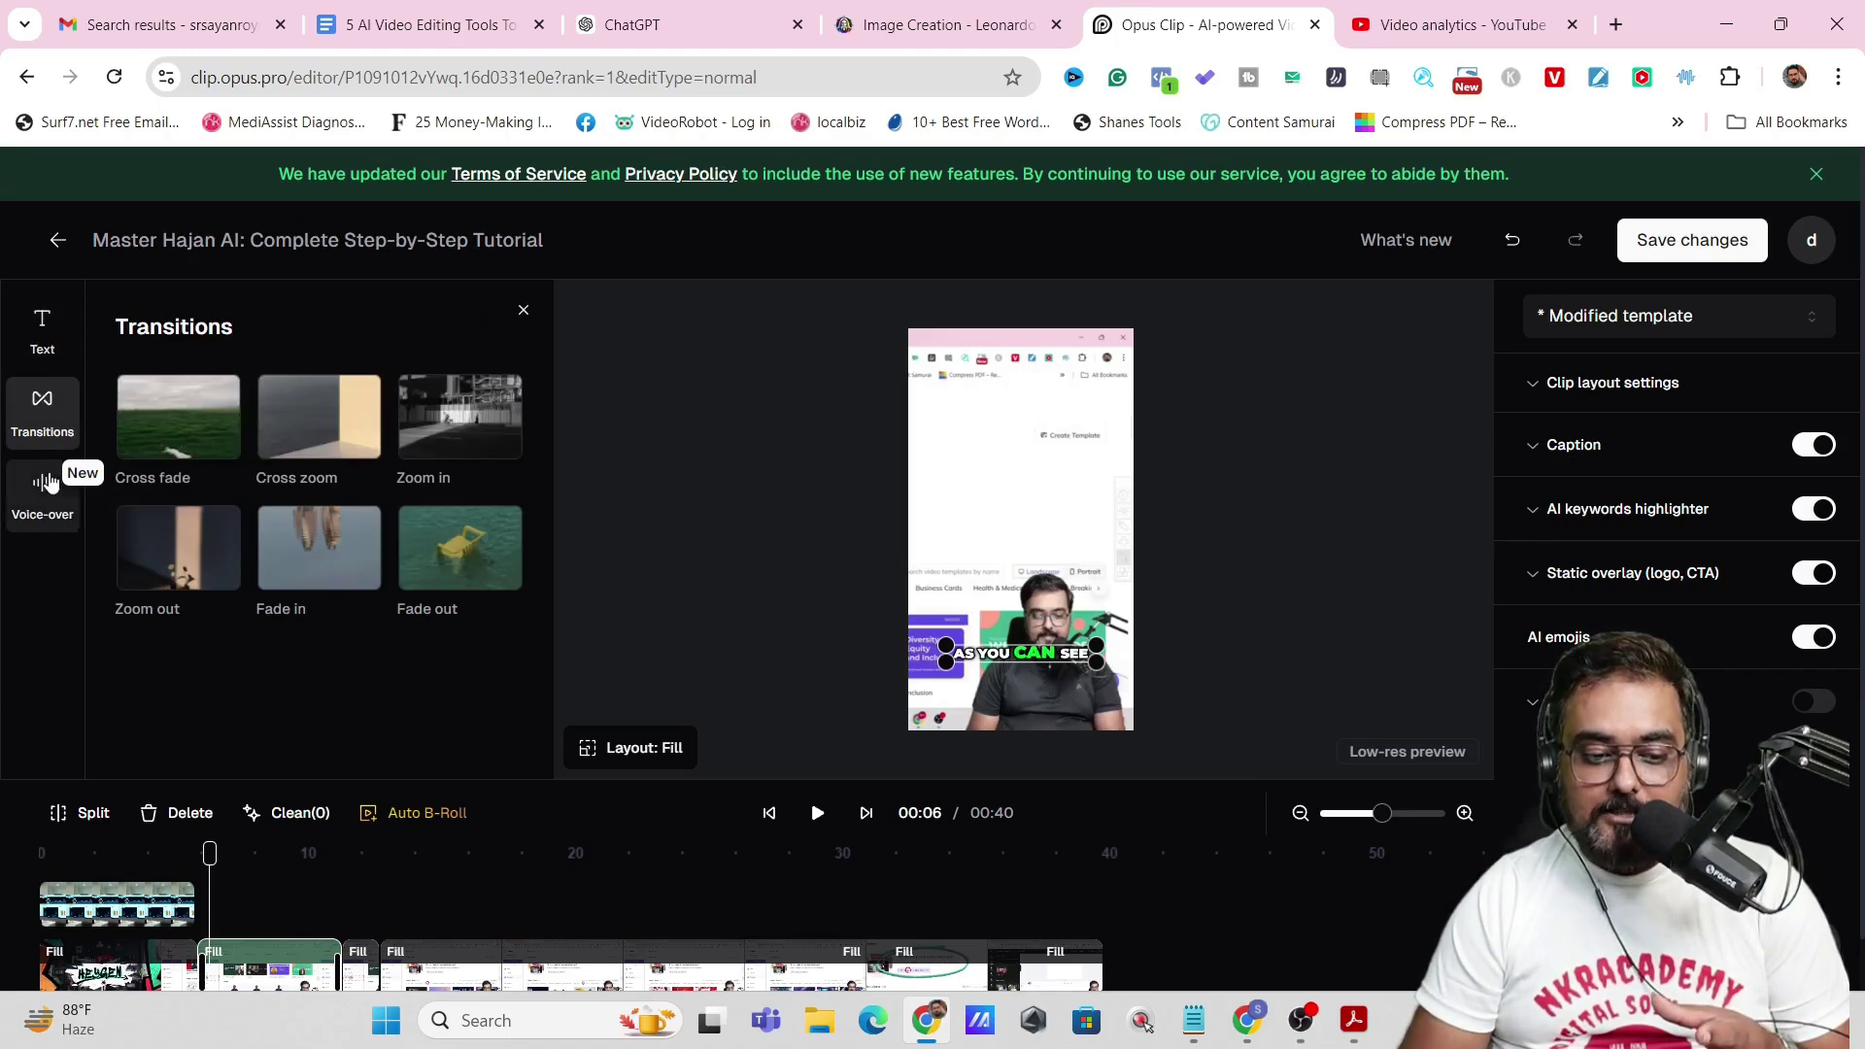
left_click(48, 495)
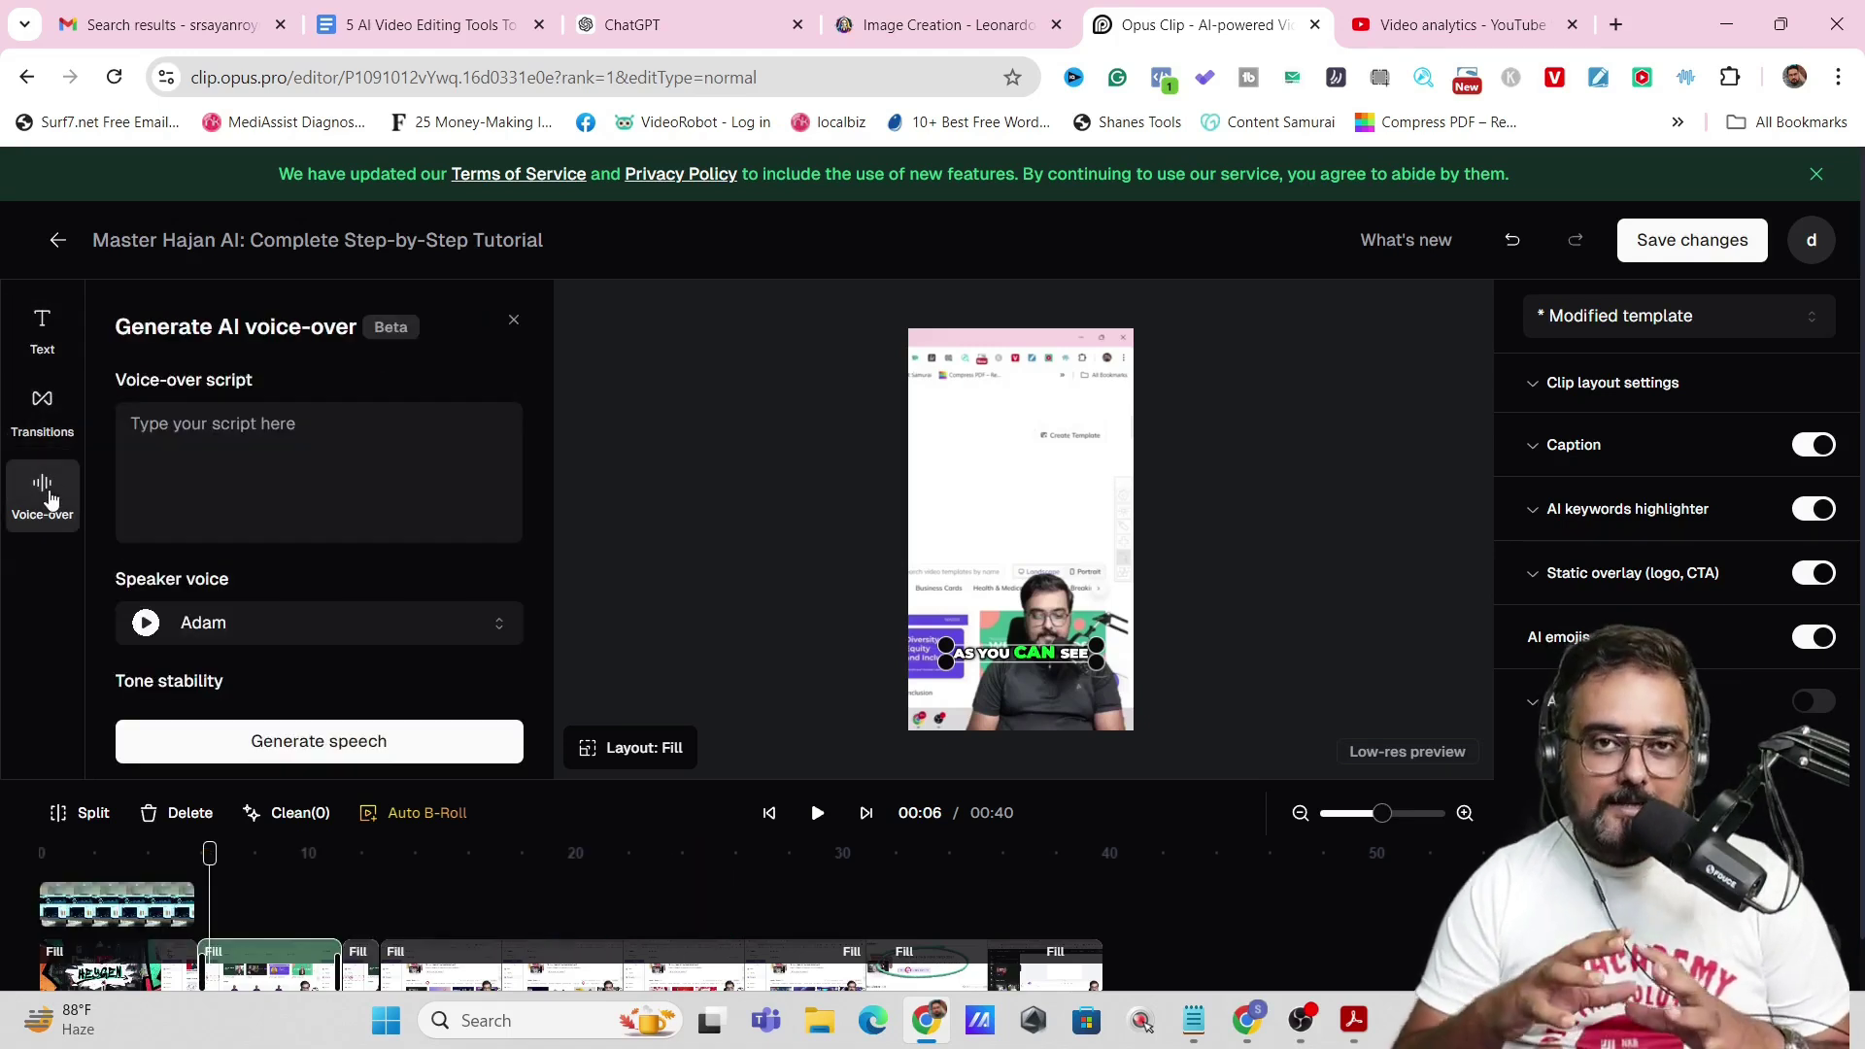